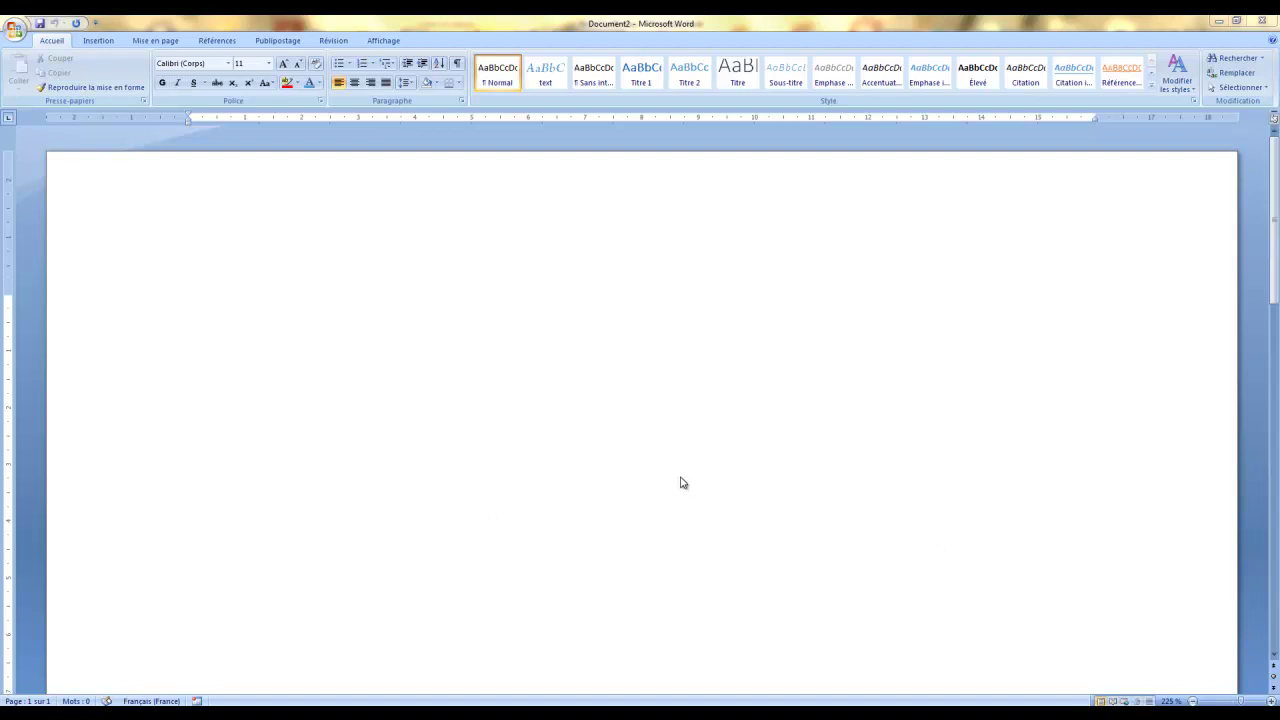
Insert a table with four columns and four rows in the blank document
click(99, 42)
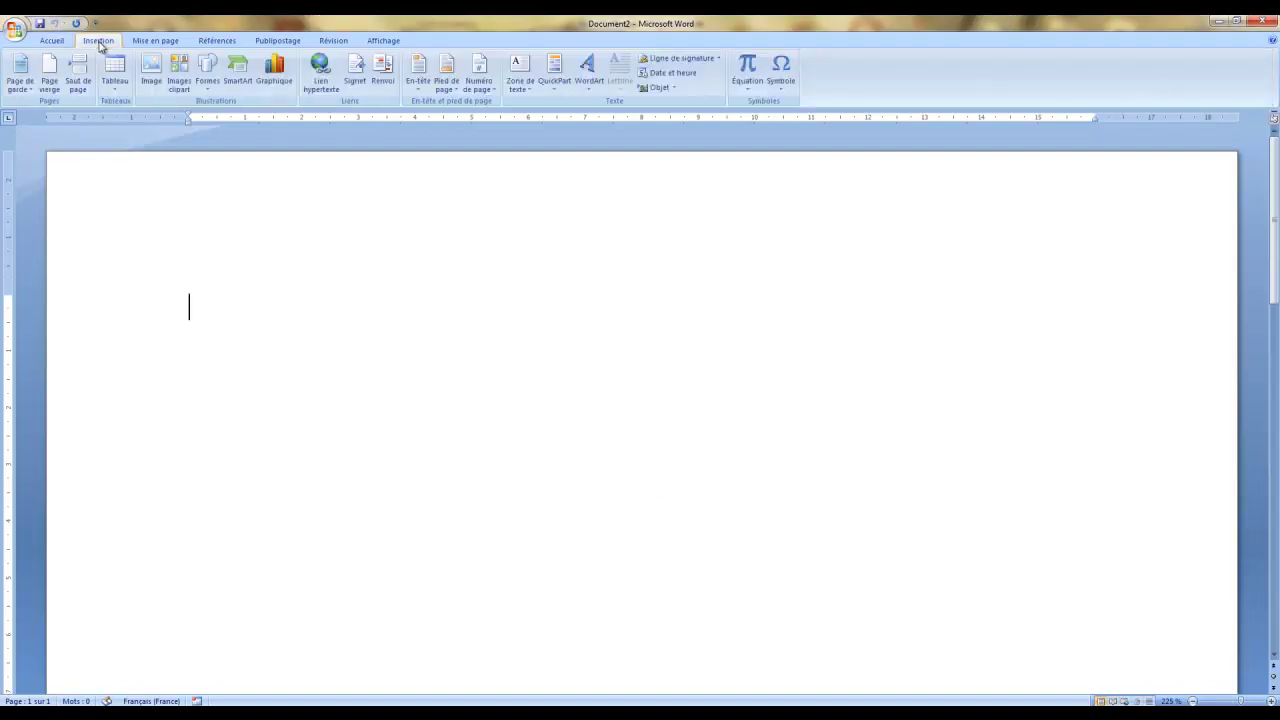
click(120, 74)
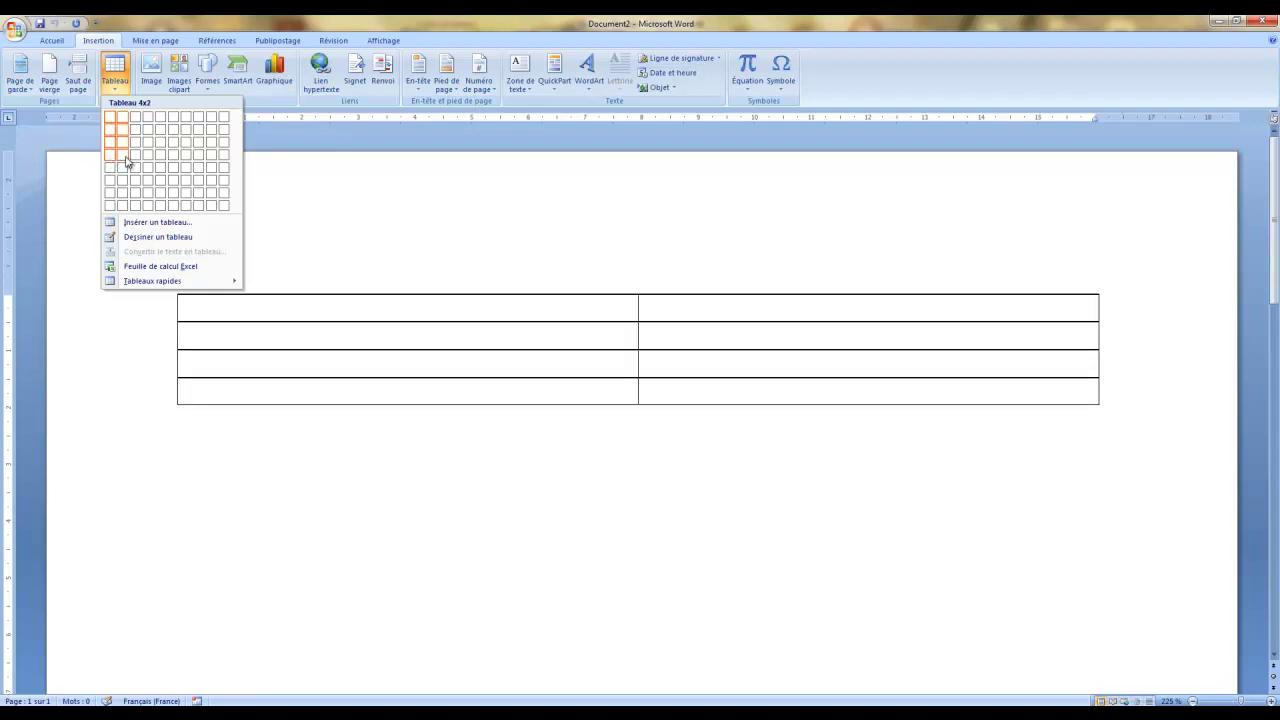
click(148, 160)
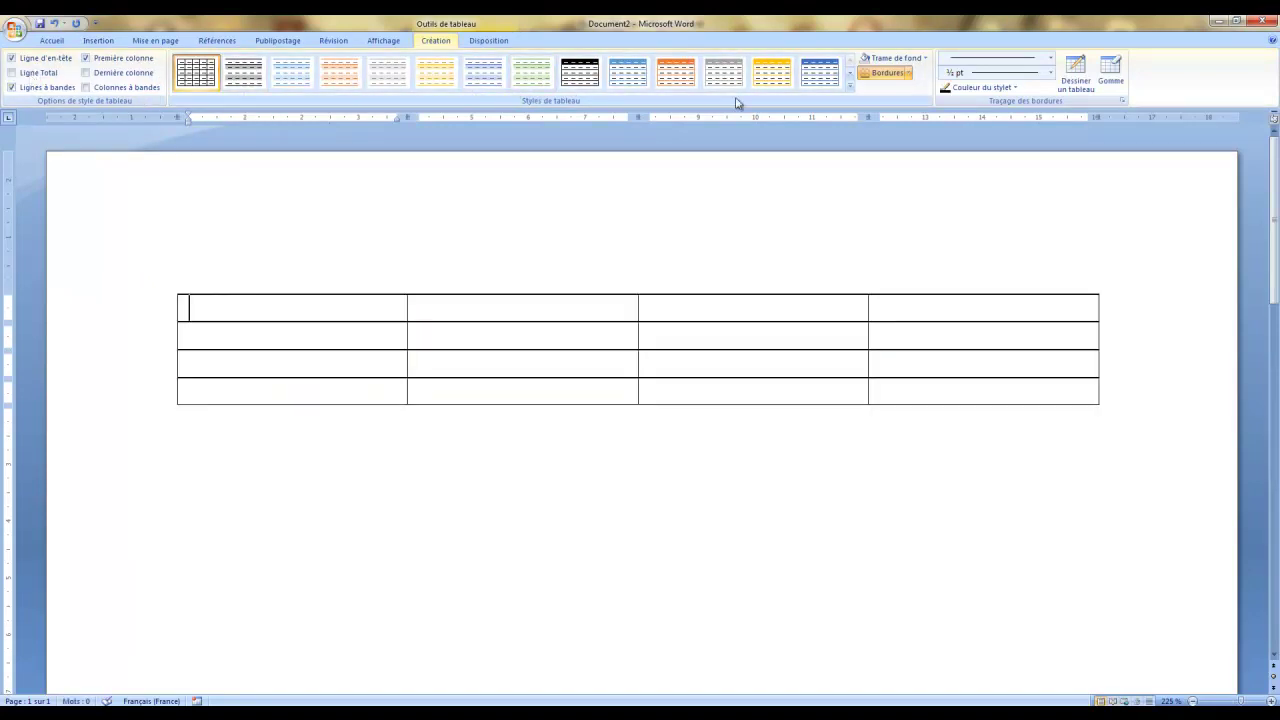
Examine the predefined table styles and the shading colours, selecting the table's first row
click(850, 86)
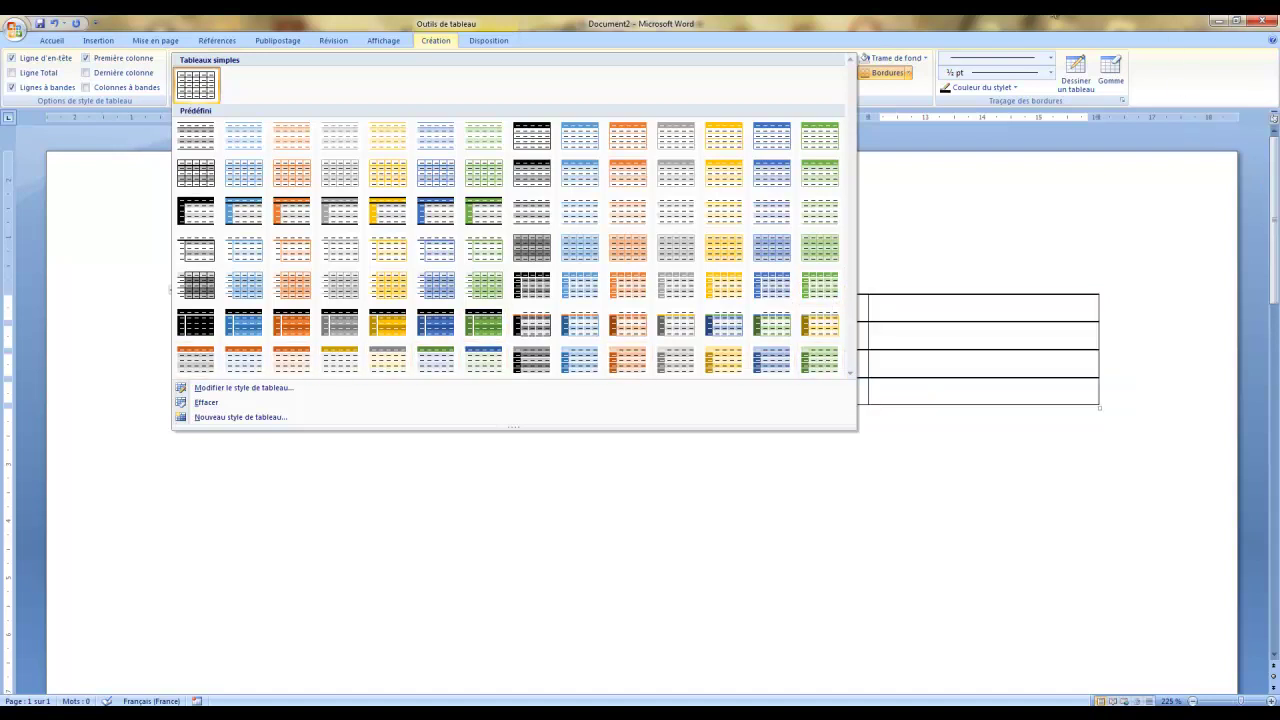
click(893, 20)
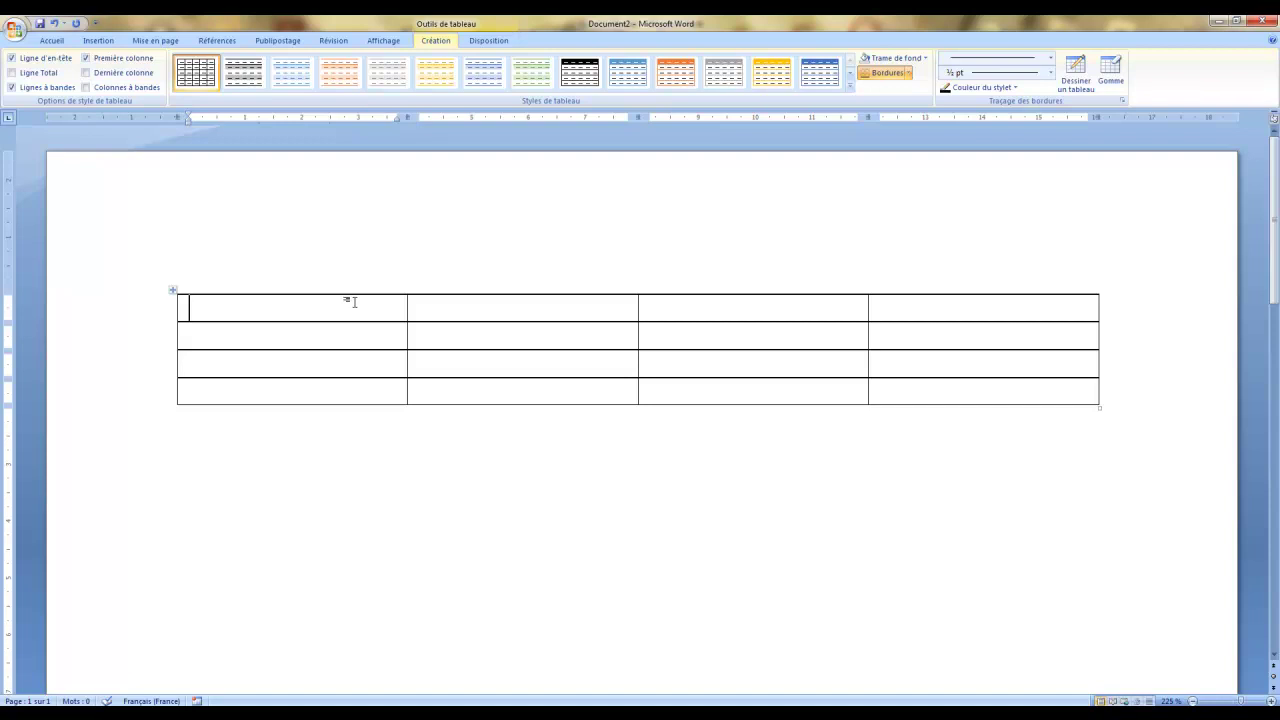
click(925, 58)
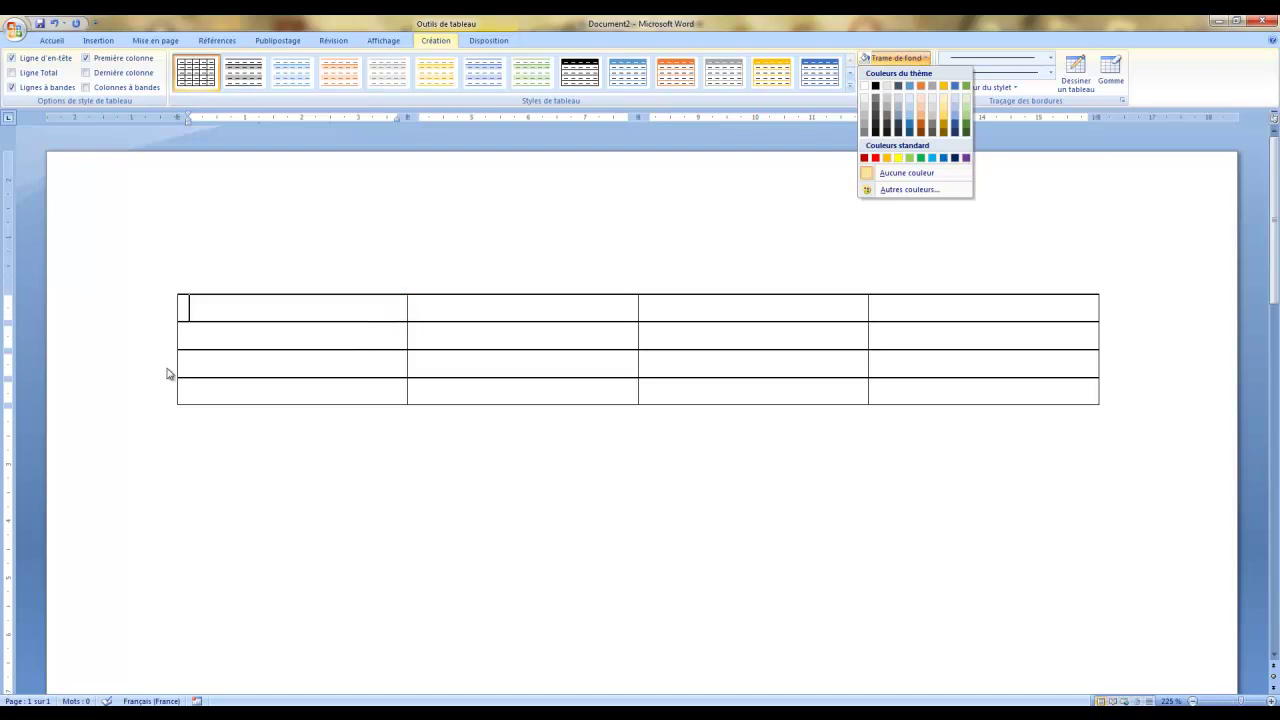
click(152, 316)
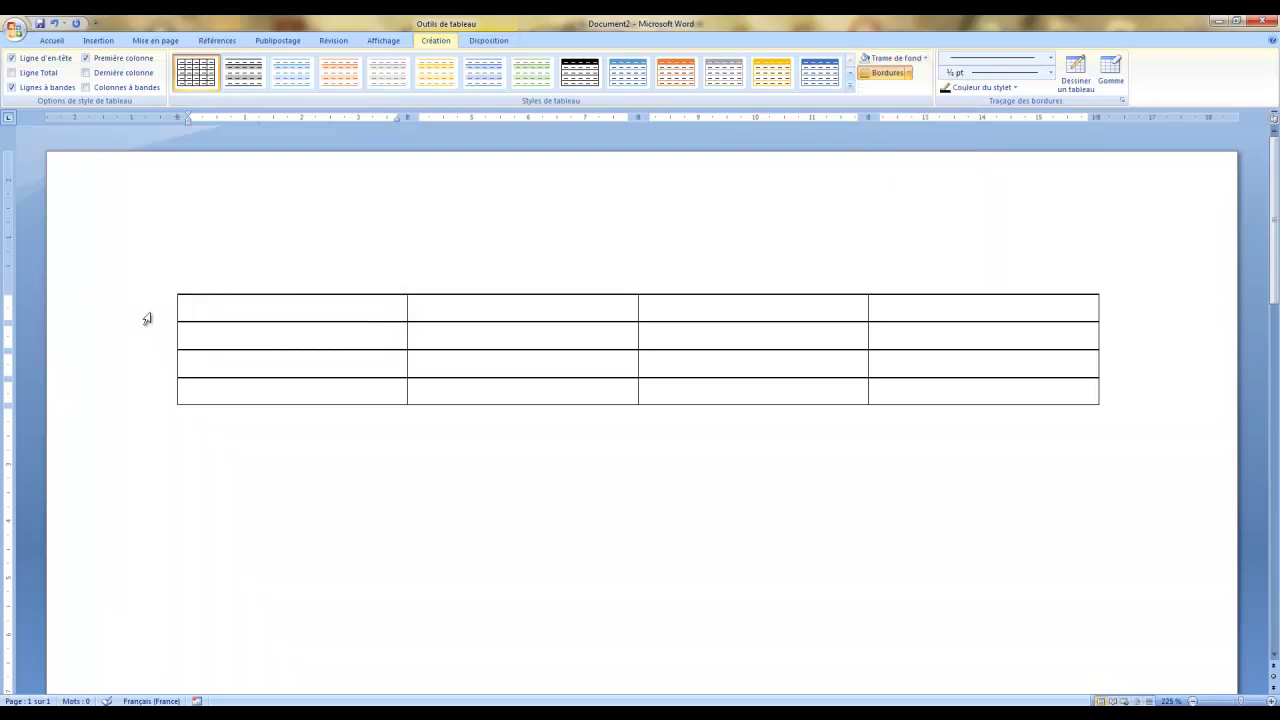
click(128, 318)
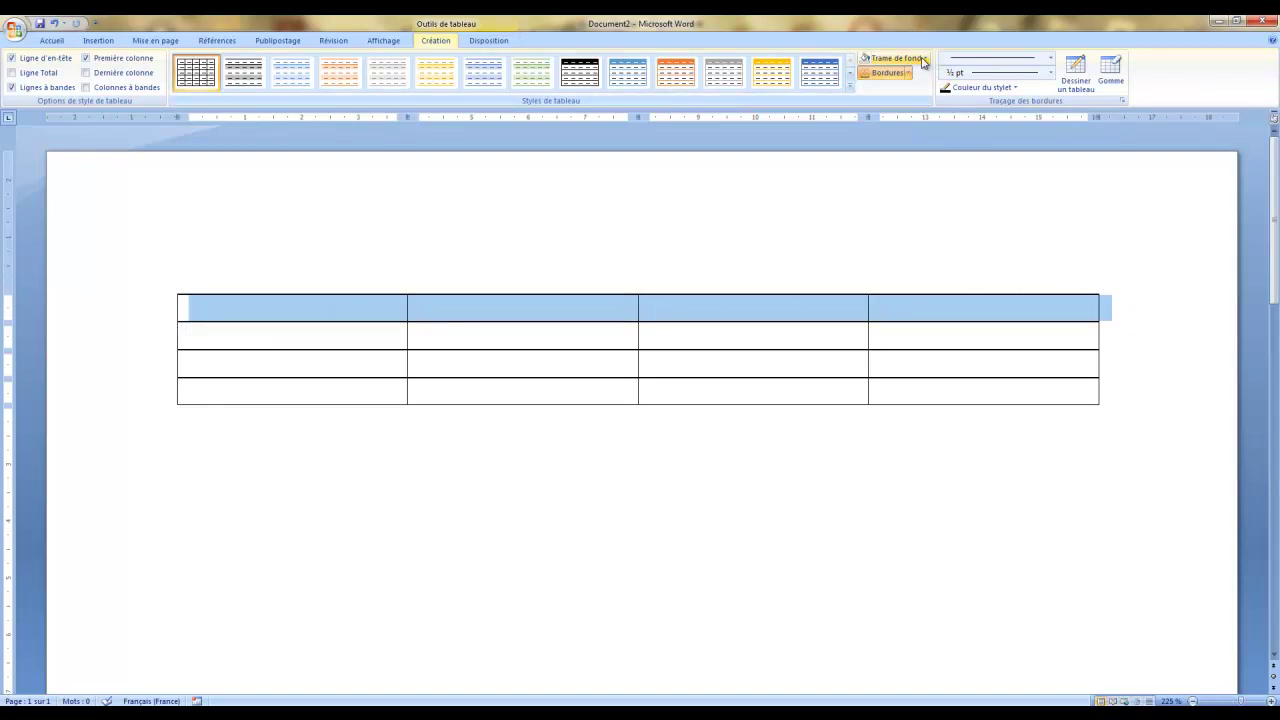
click(922, 58)
click(922, 58)
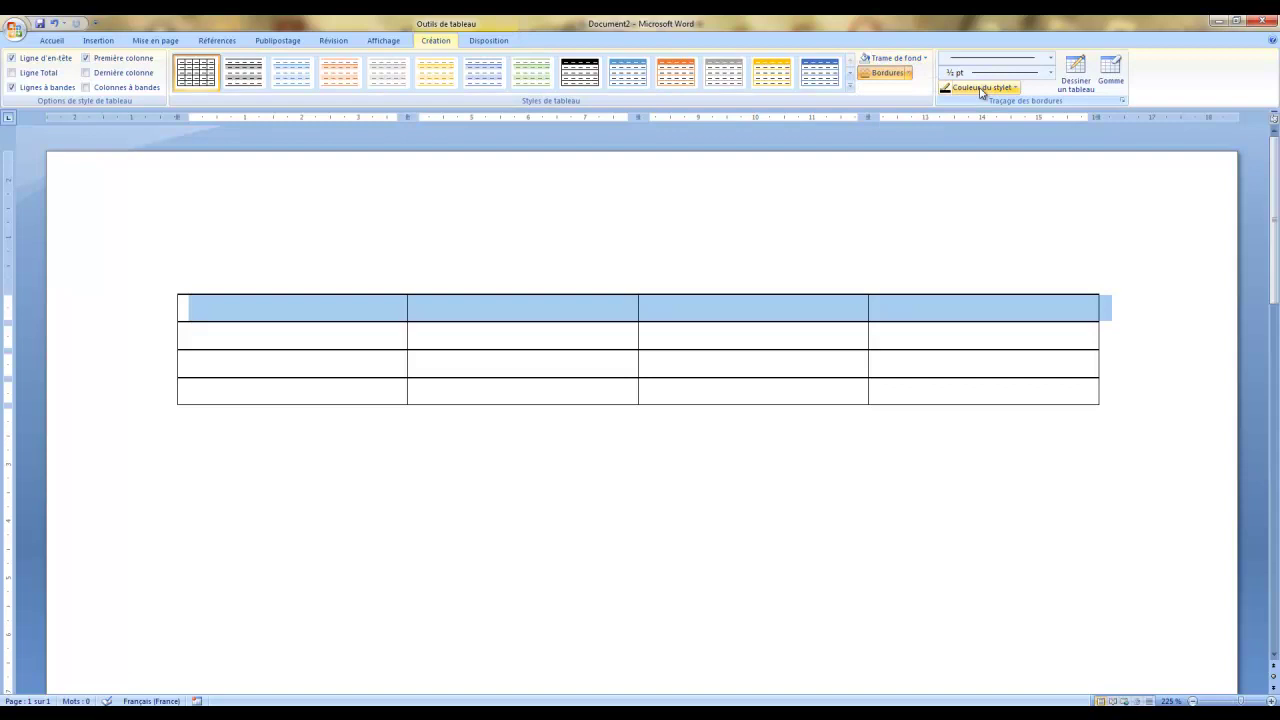
Draw triple-line borders along the upper and lower edges of the first row's last cell
click(1050, 58)
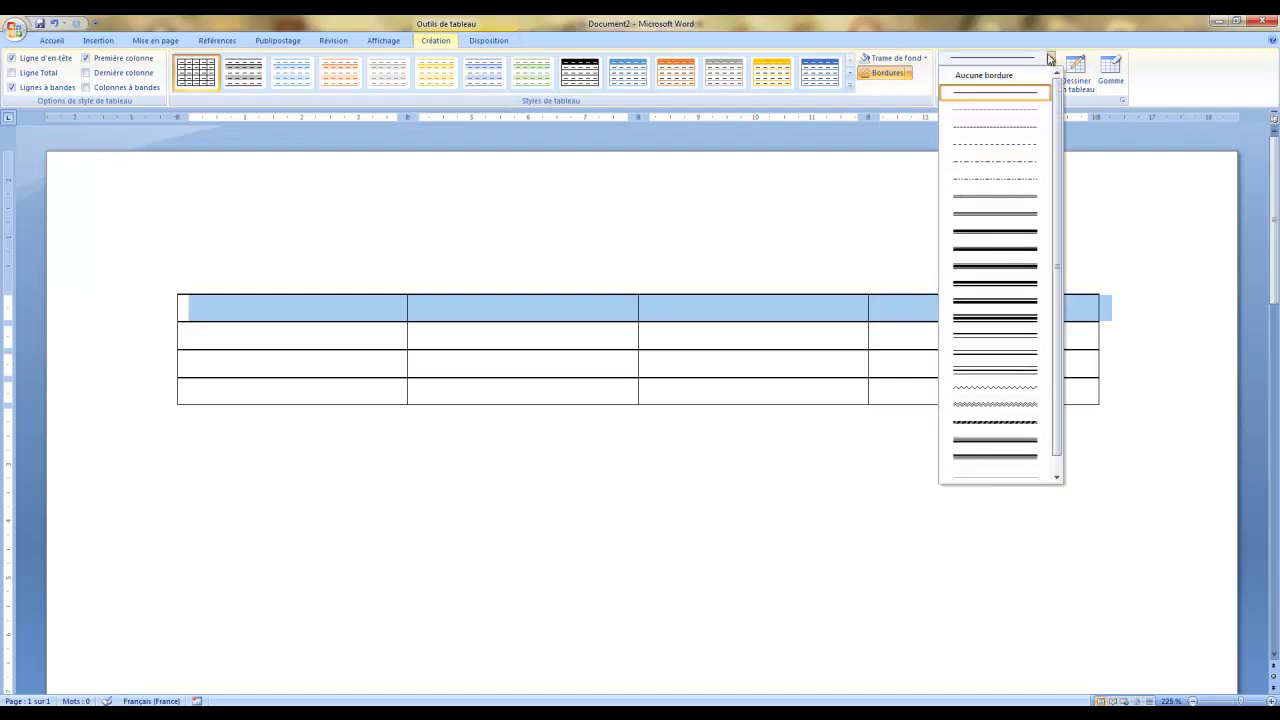
click(1027, 213)
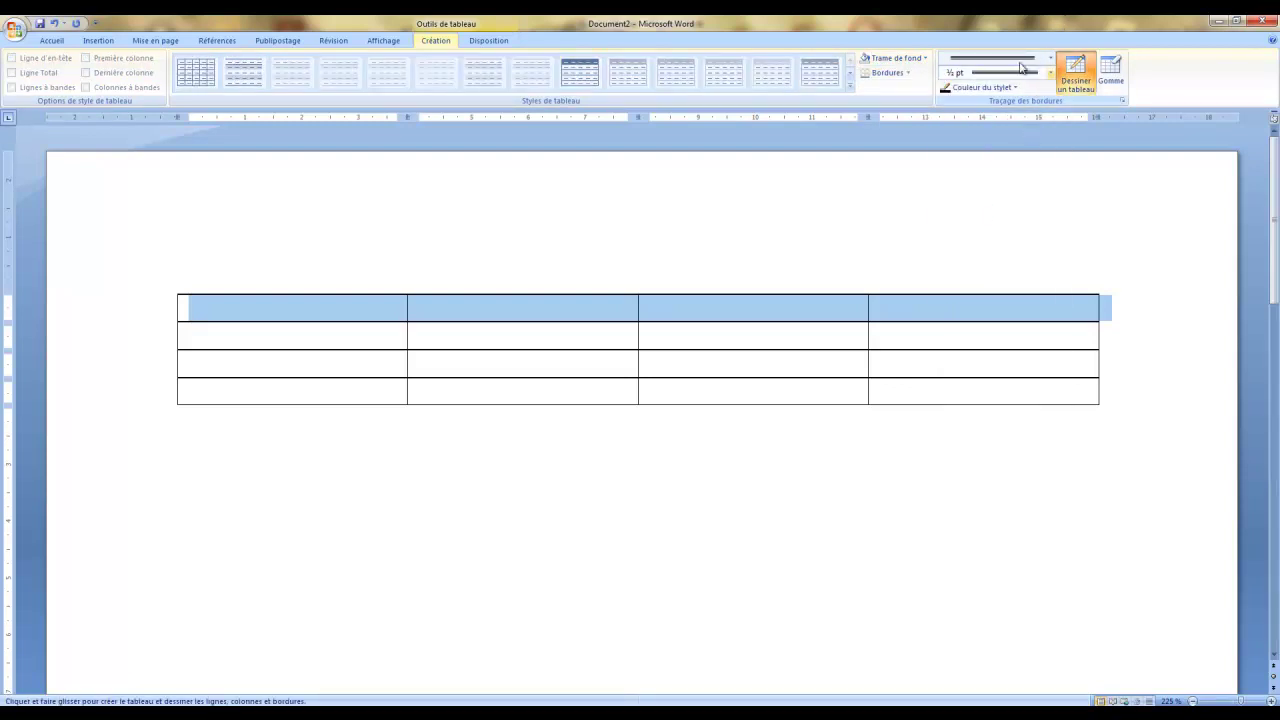
click(978, 294)
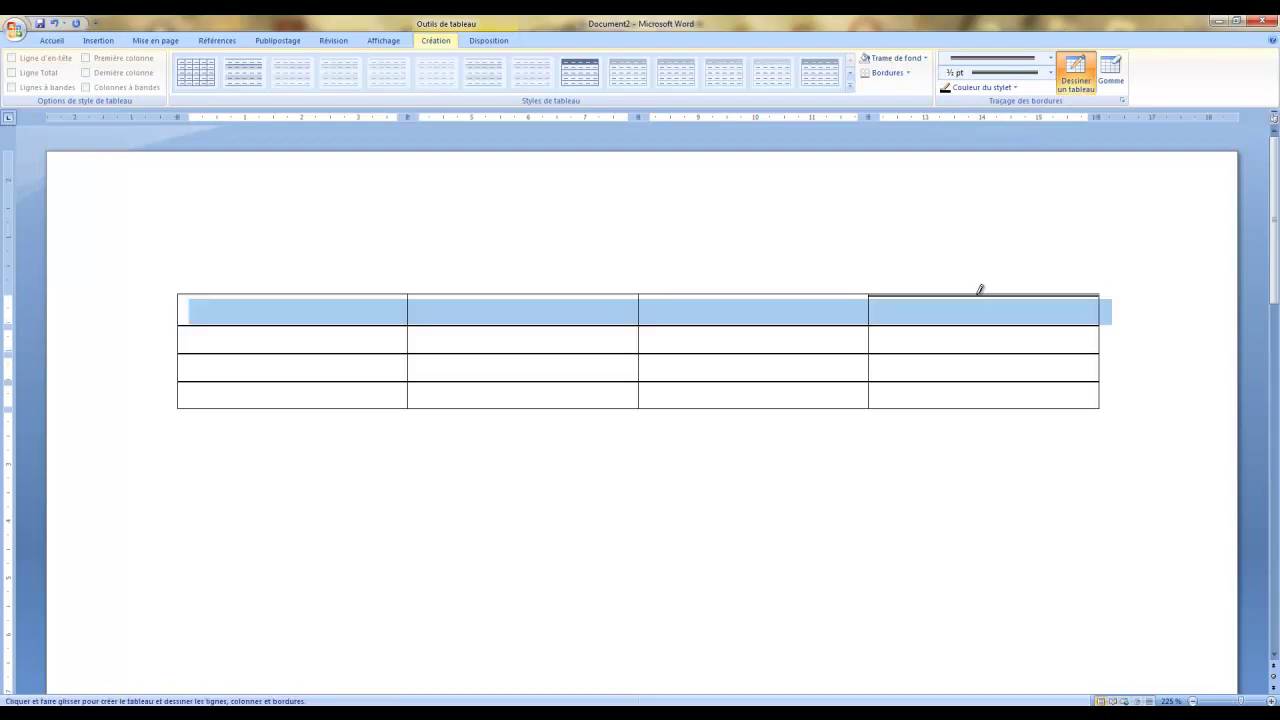
click(920, 326)
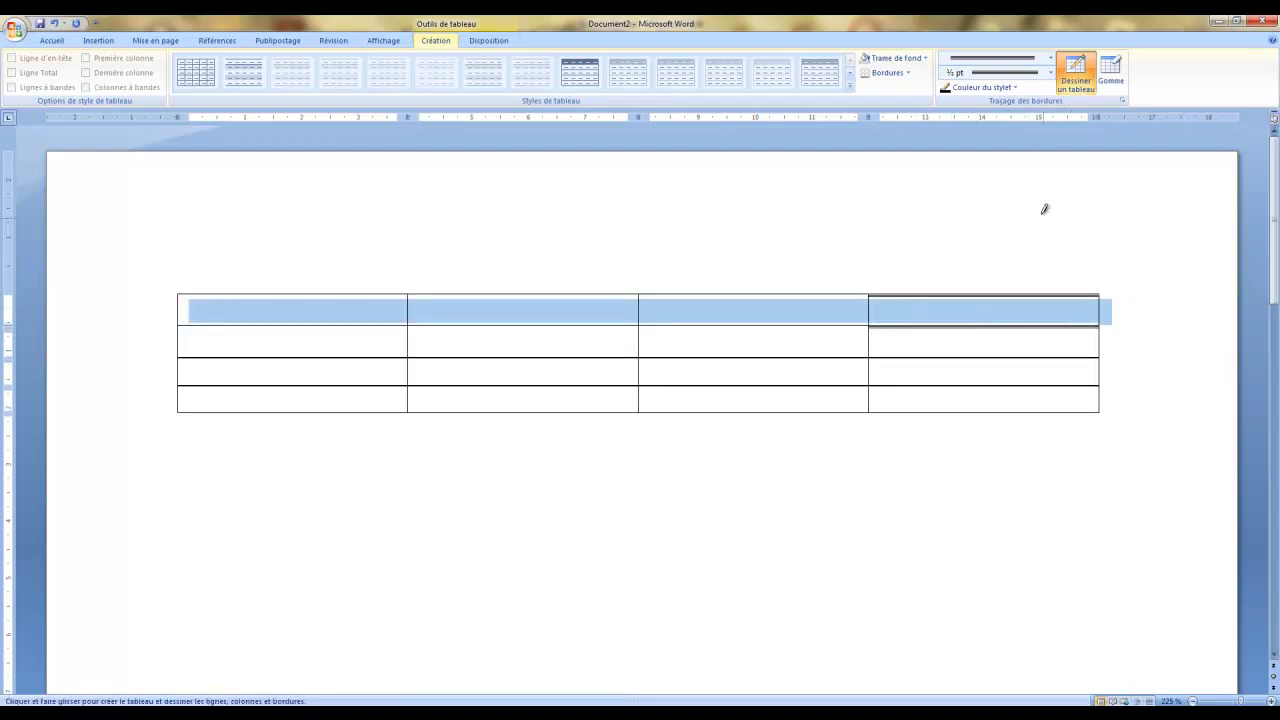
Try to erase the upper and lower borders of the first row's last cell with the Eraser
click(1110, 72)
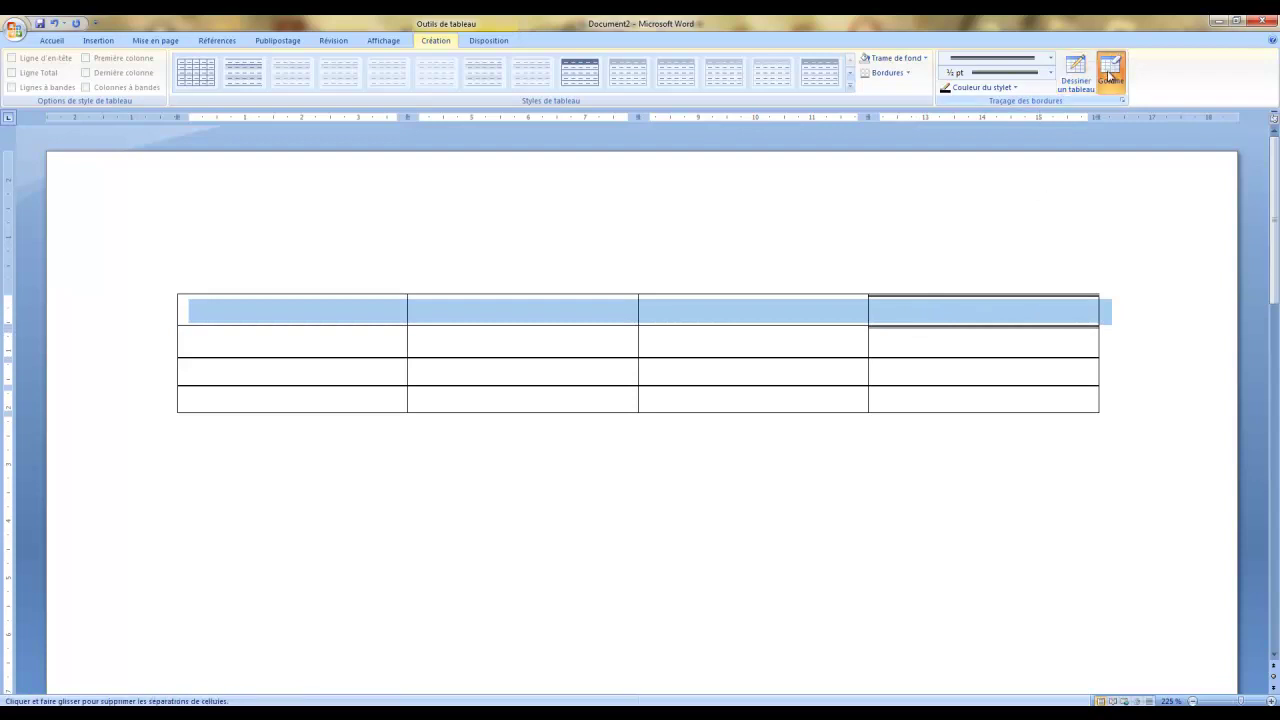
click(1008, 290)
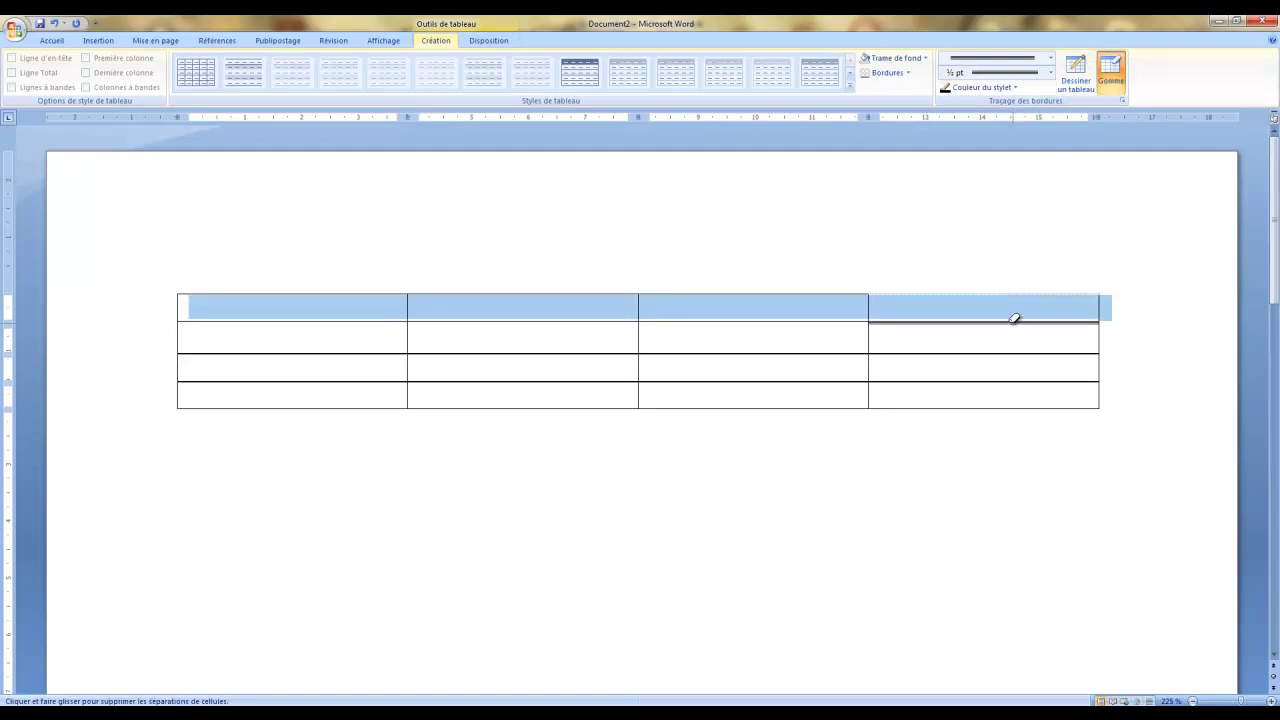
click(1008, 321)
click(963, 322)
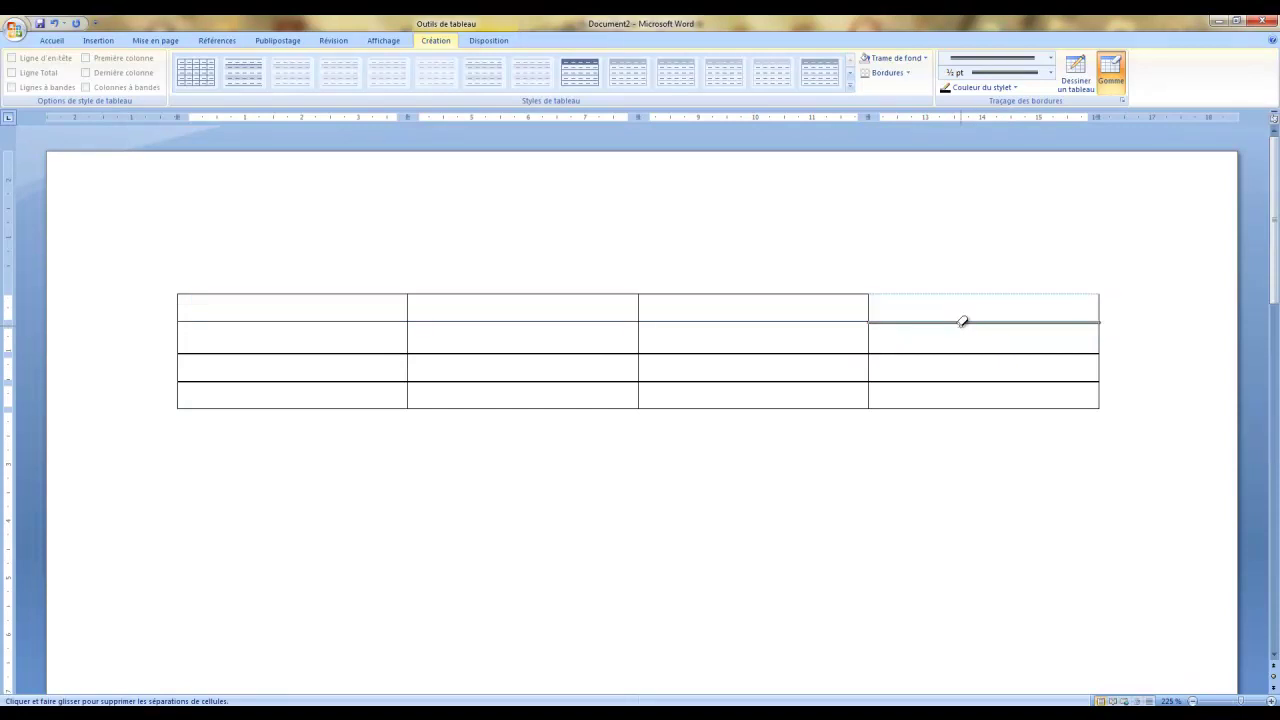
click(991, 351)
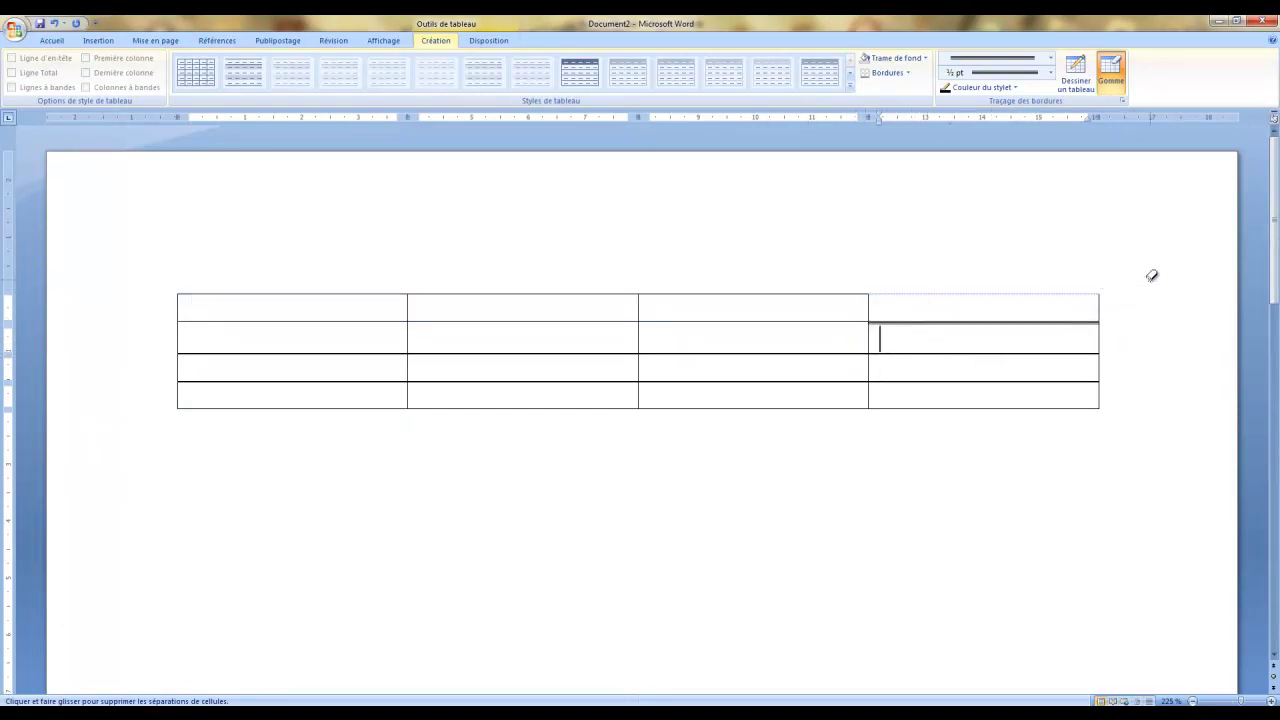
Undo the border erasures and the drawn borders on the first row's last cell
click(55, 27)
click(55, 27)
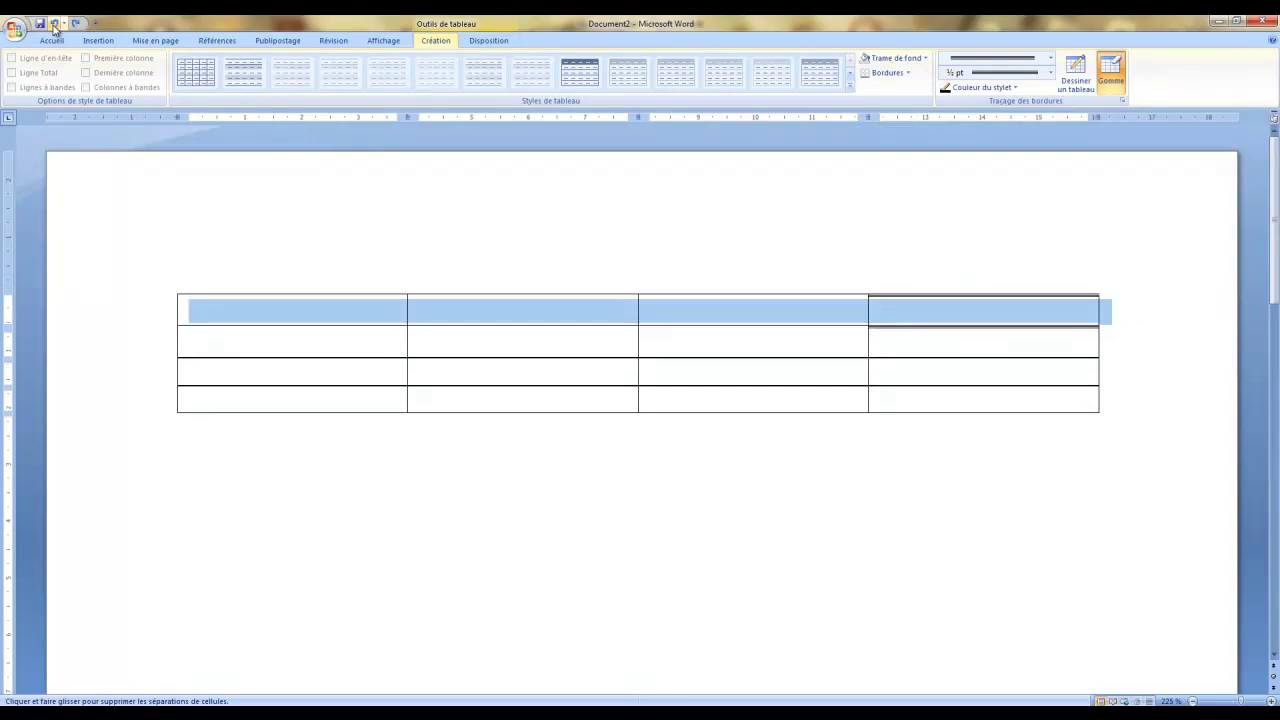
click(55, 27)
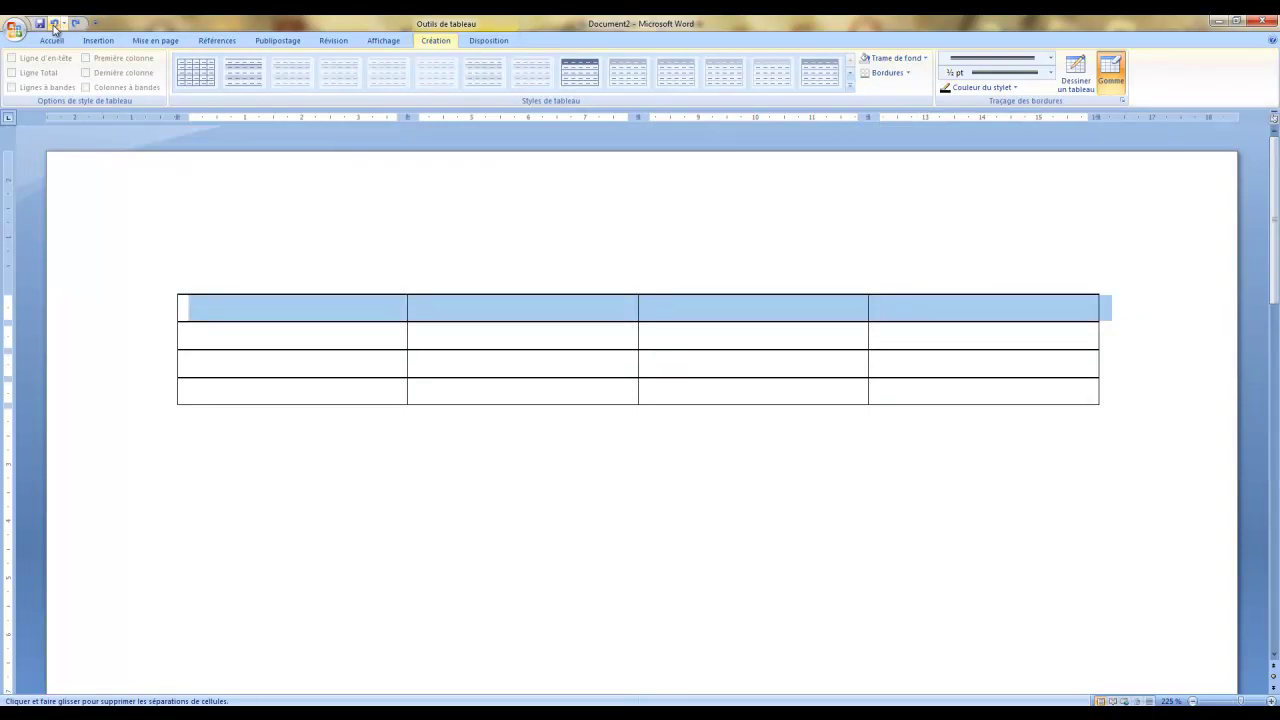
View the AutoFit options, and cycle the first row's text direction through both vertical orientations back to horizontal
click(488, 41)
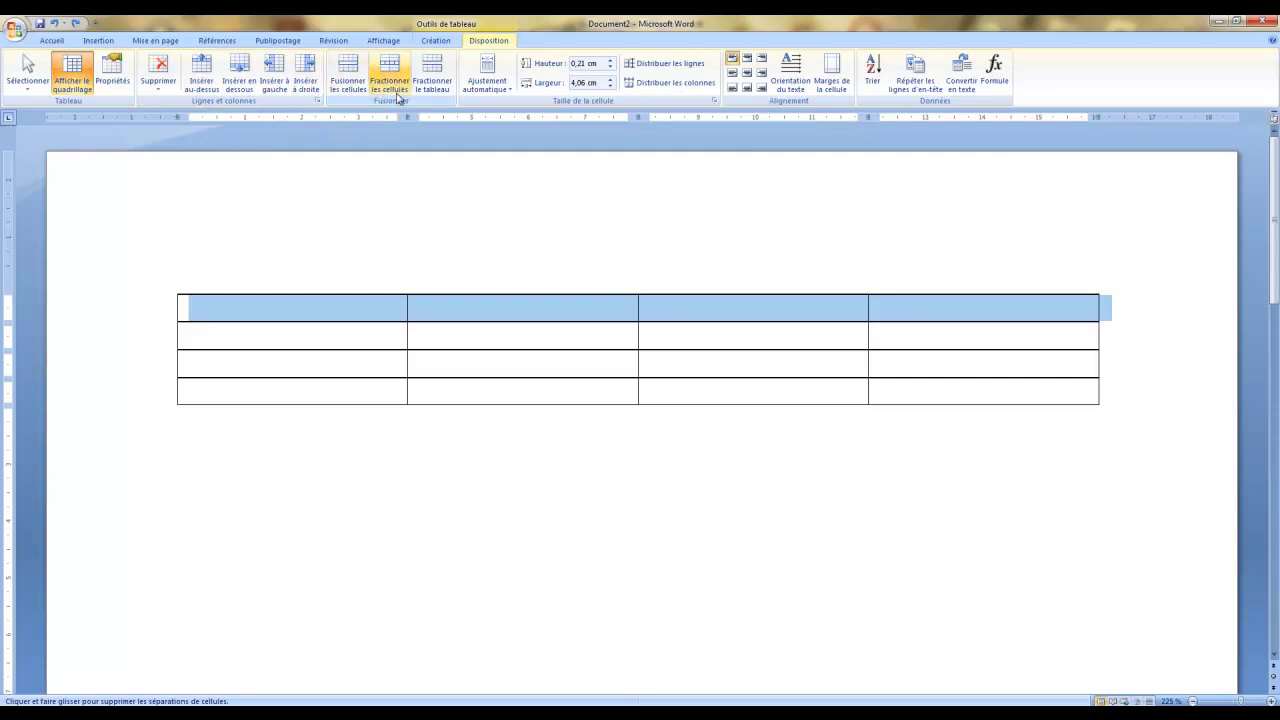
click(511, 91)
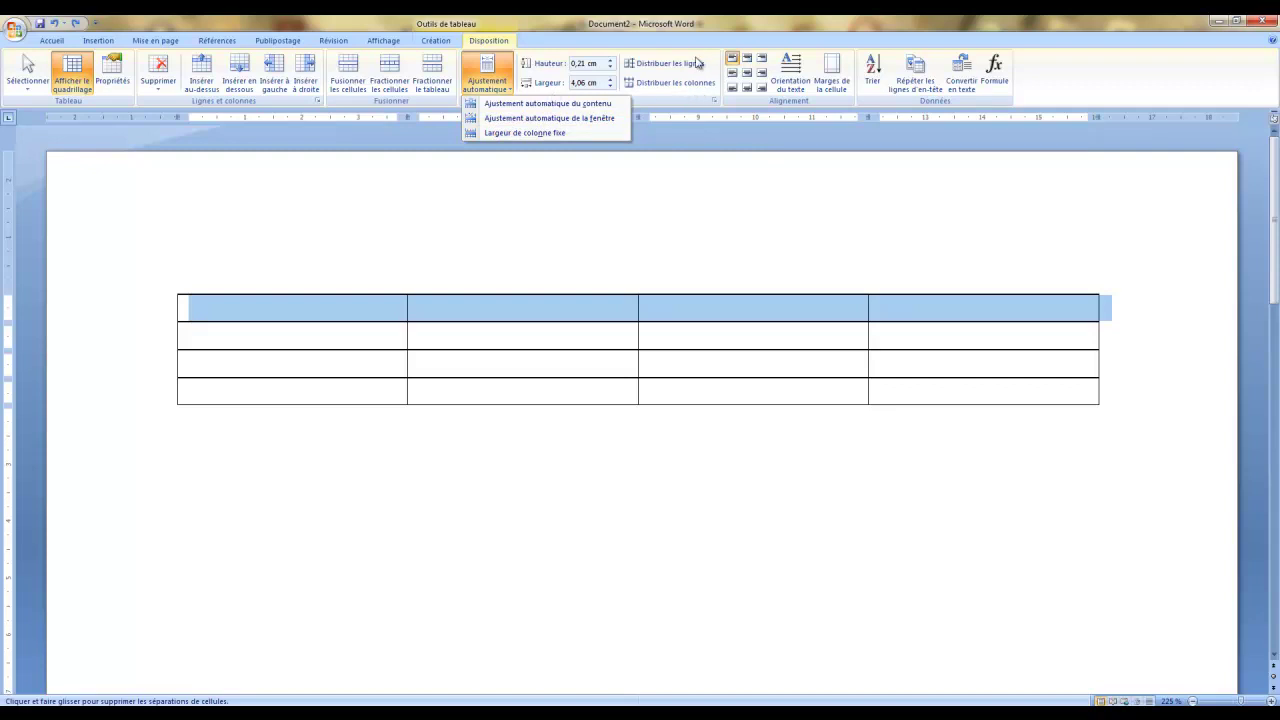
click(800, 91)
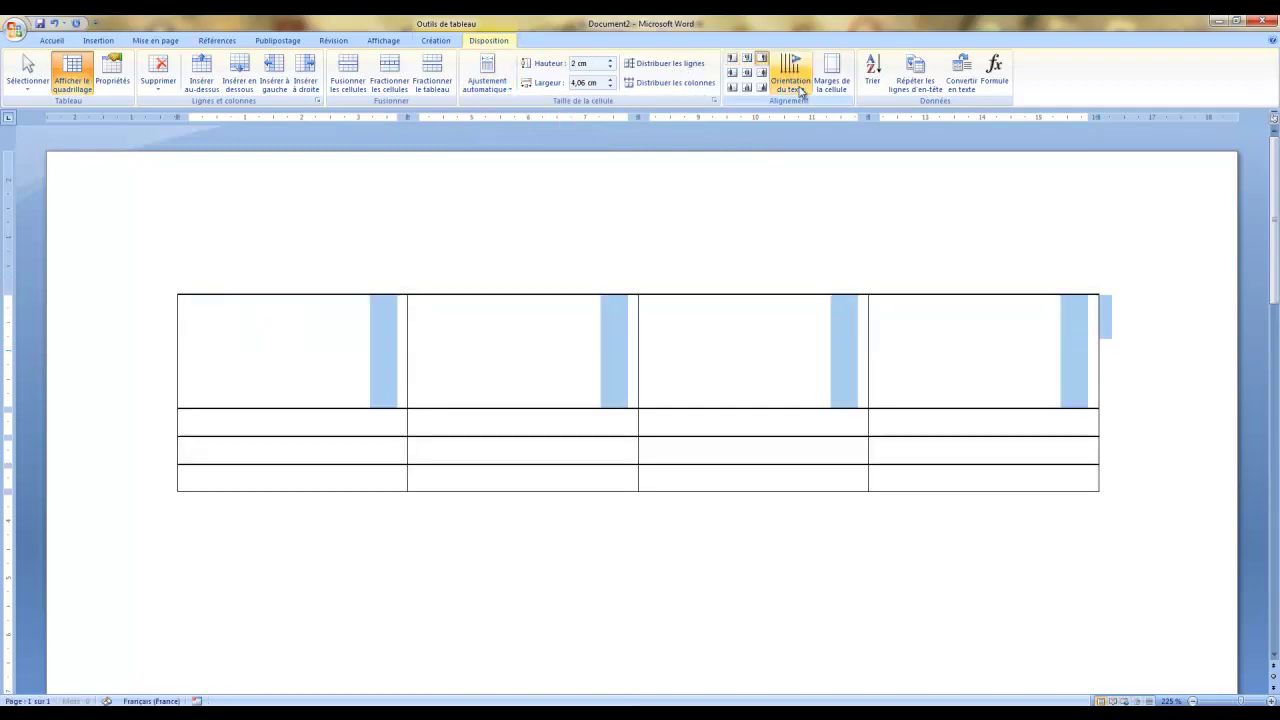
click(792, 90)
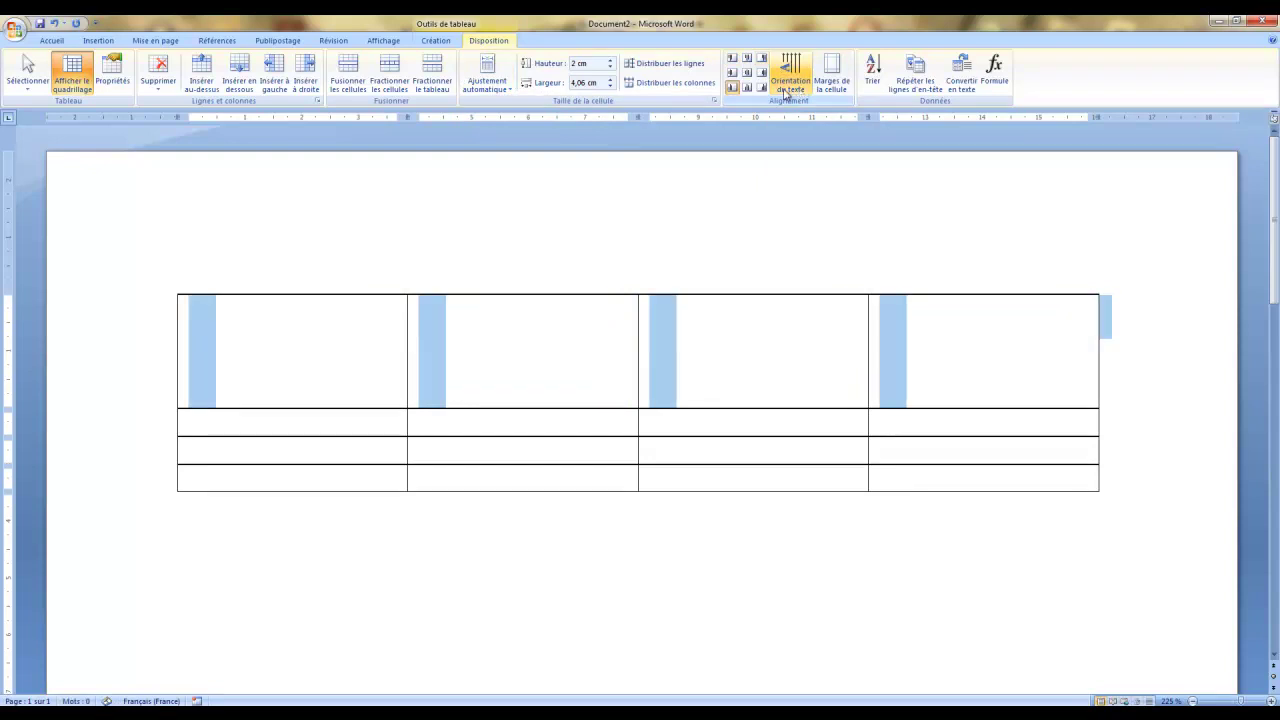
click(787, 91)
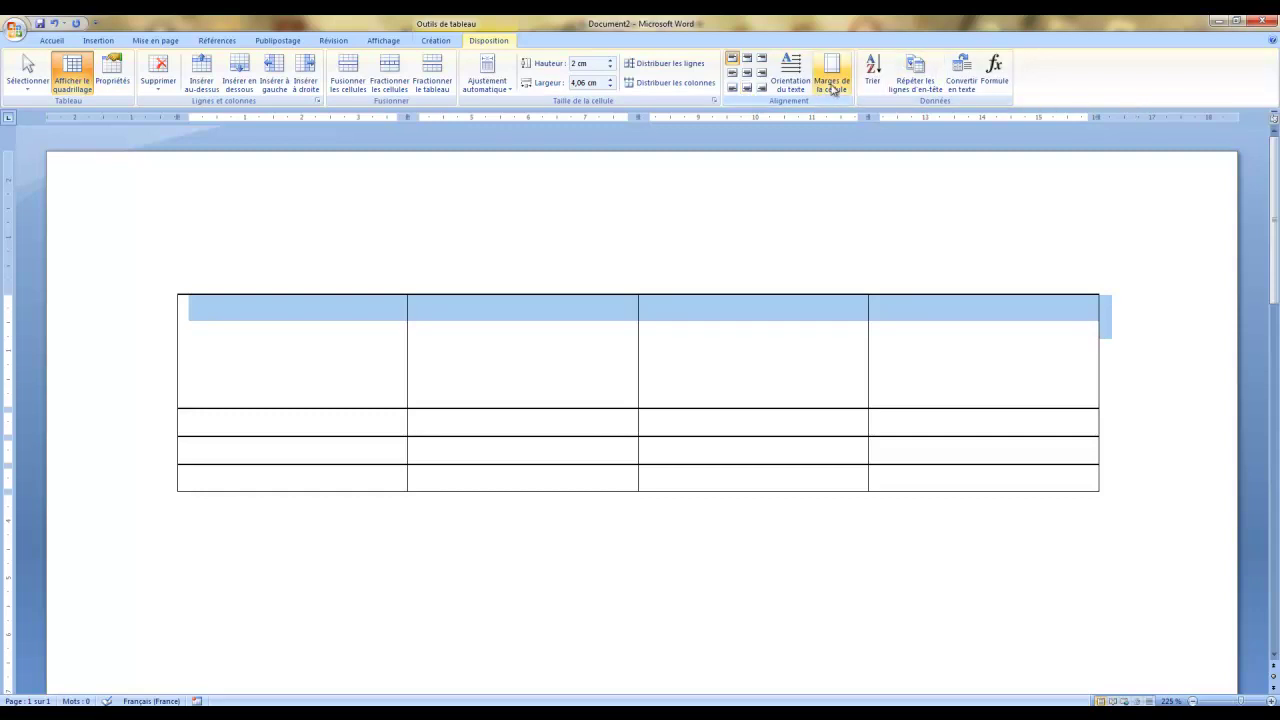
Examine the Formula dialog for the table, close it without inserting a formula, and deselect the table
click(996, 76)
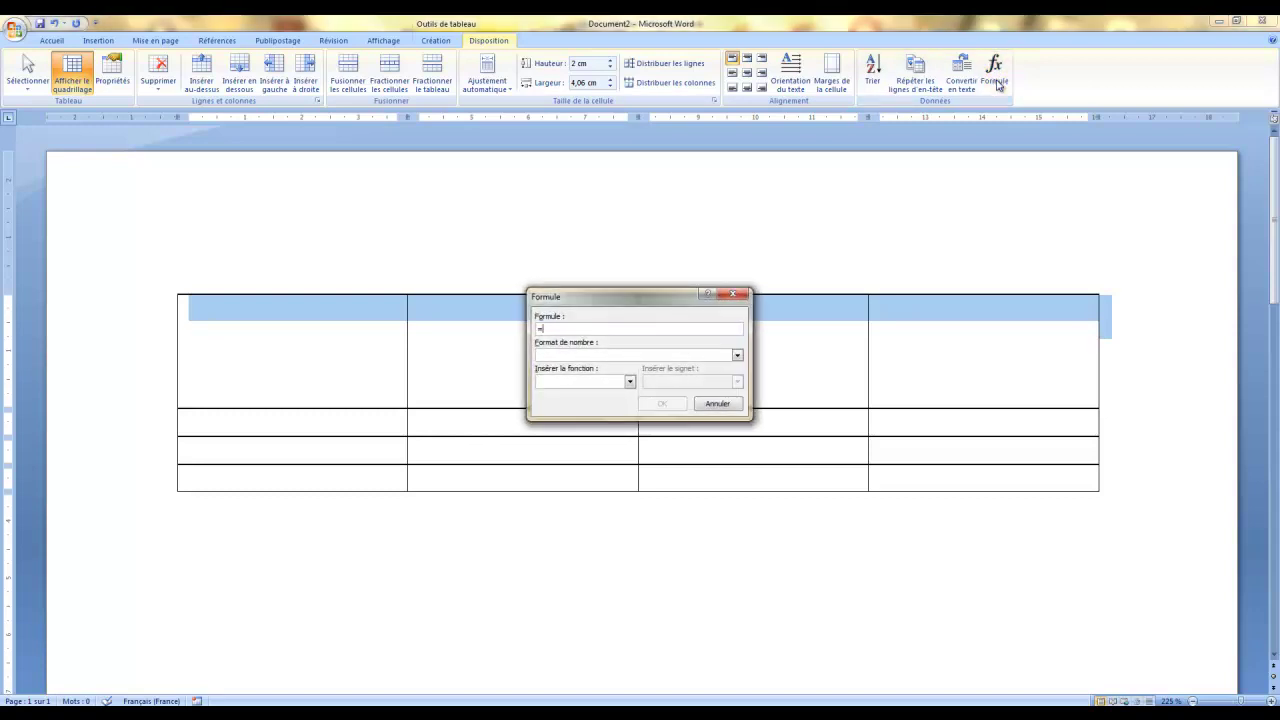
click(721, 406)
click(505, 557)
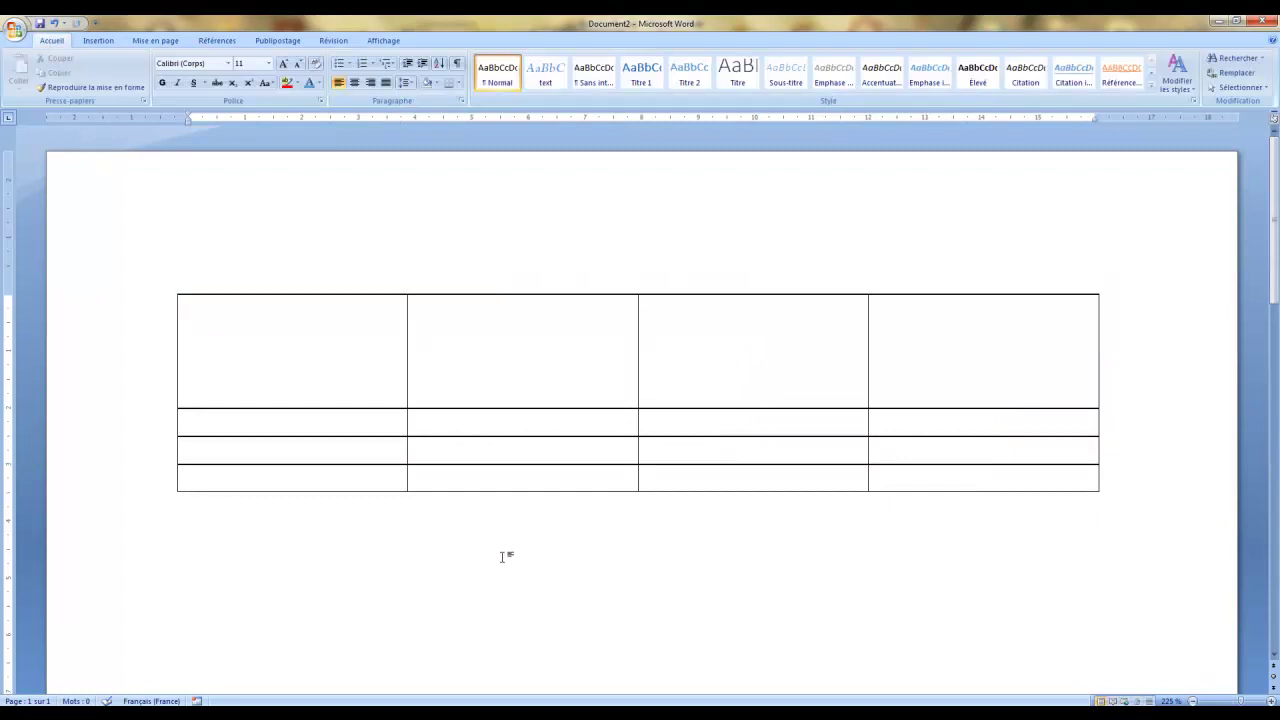
Undo the text direction changes made to the table's first row
click(316, 358)
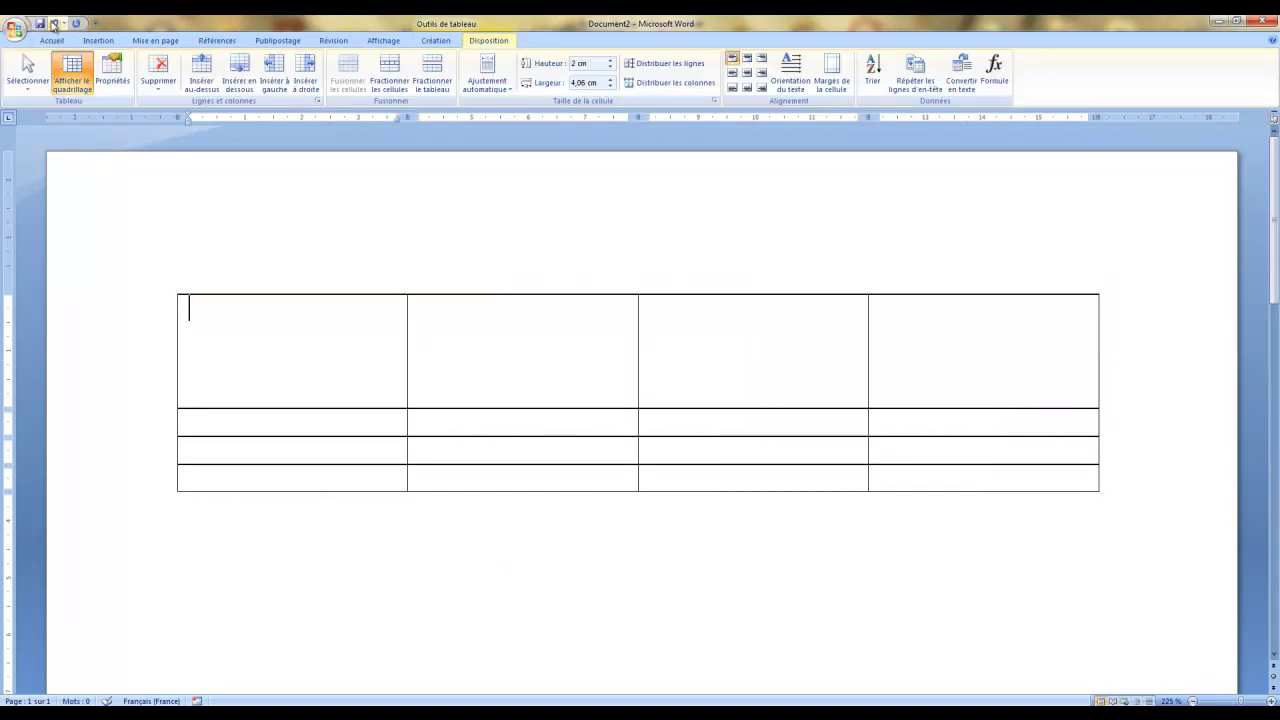
click(54, 25)
click(54, 25)
click(55, 25)
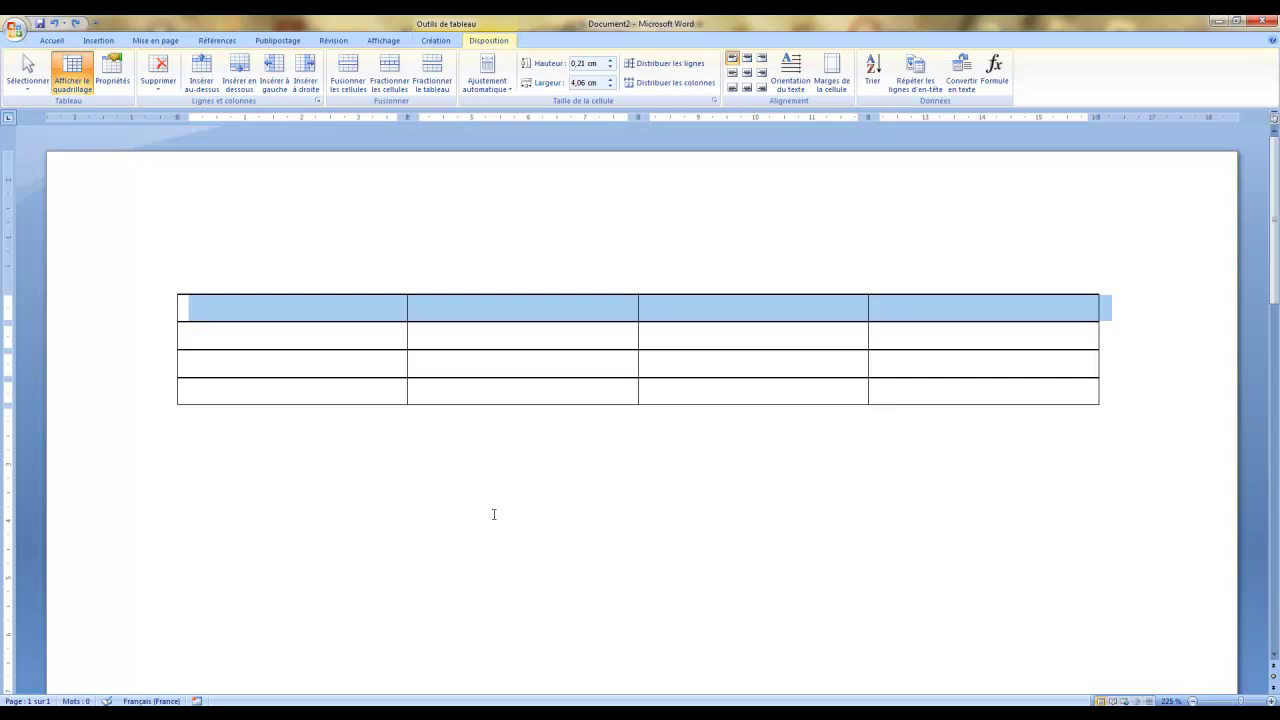
Examine the available table insertion options in Exercice-08.docx
click(97, 41)
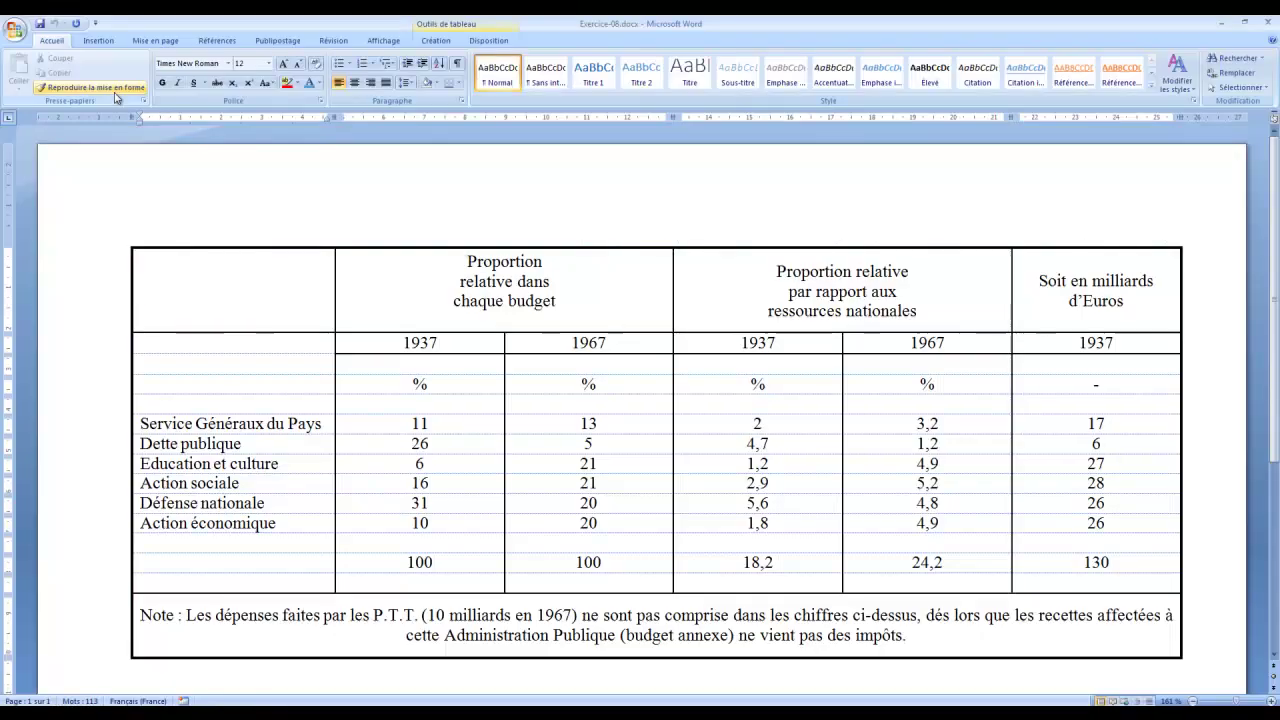
click(86, 42)
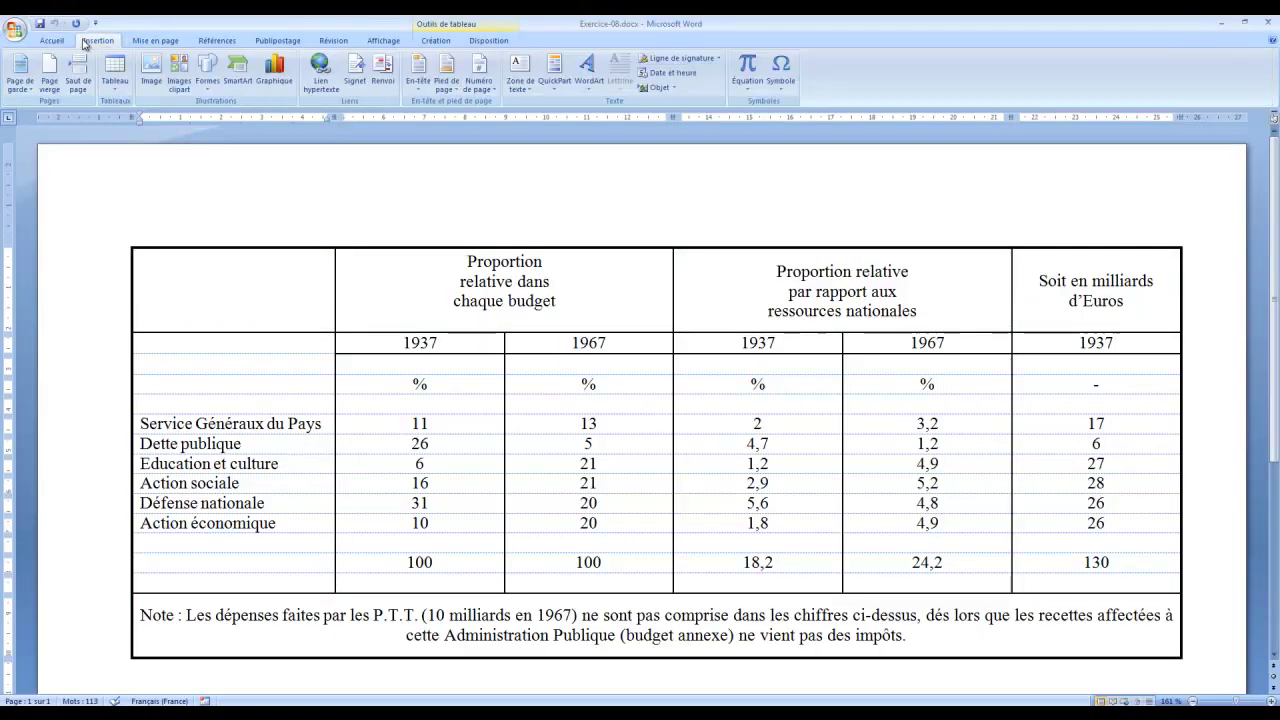
click(115, 78)
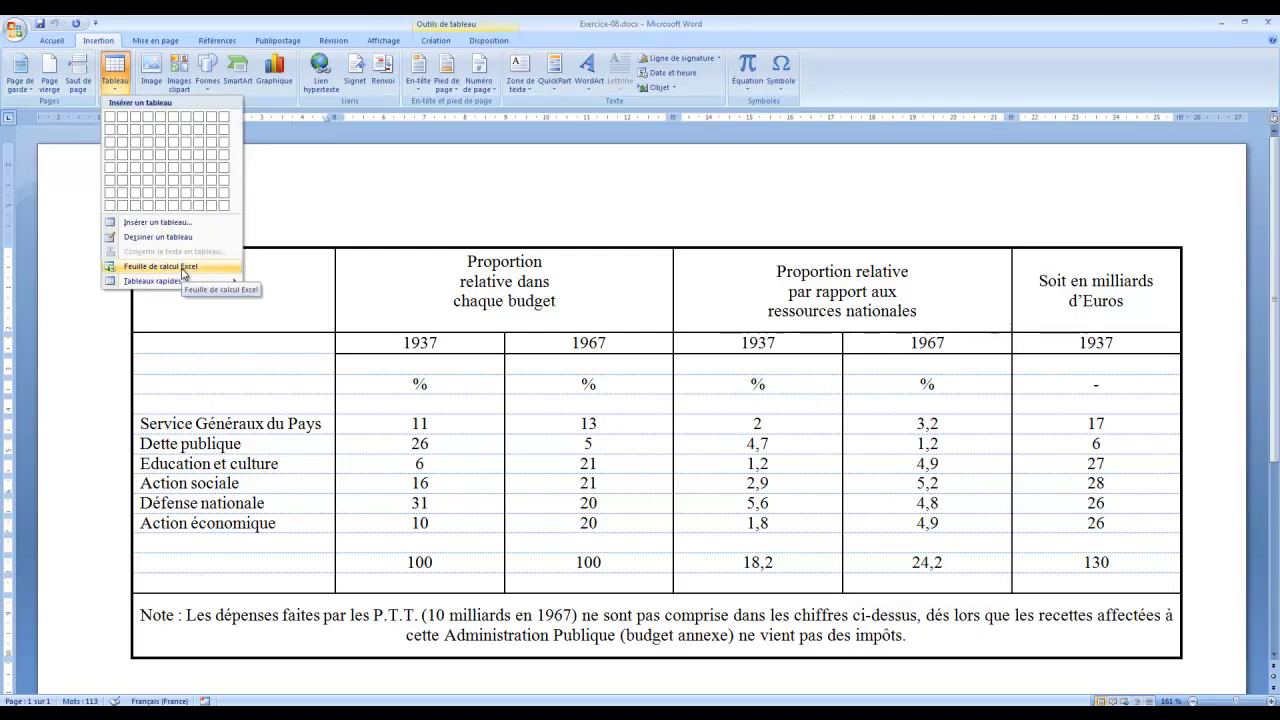
click(414, 209)
Switch to Document2 and insert an Excel spreadsheet below the existing four-column table
click(348, 714)
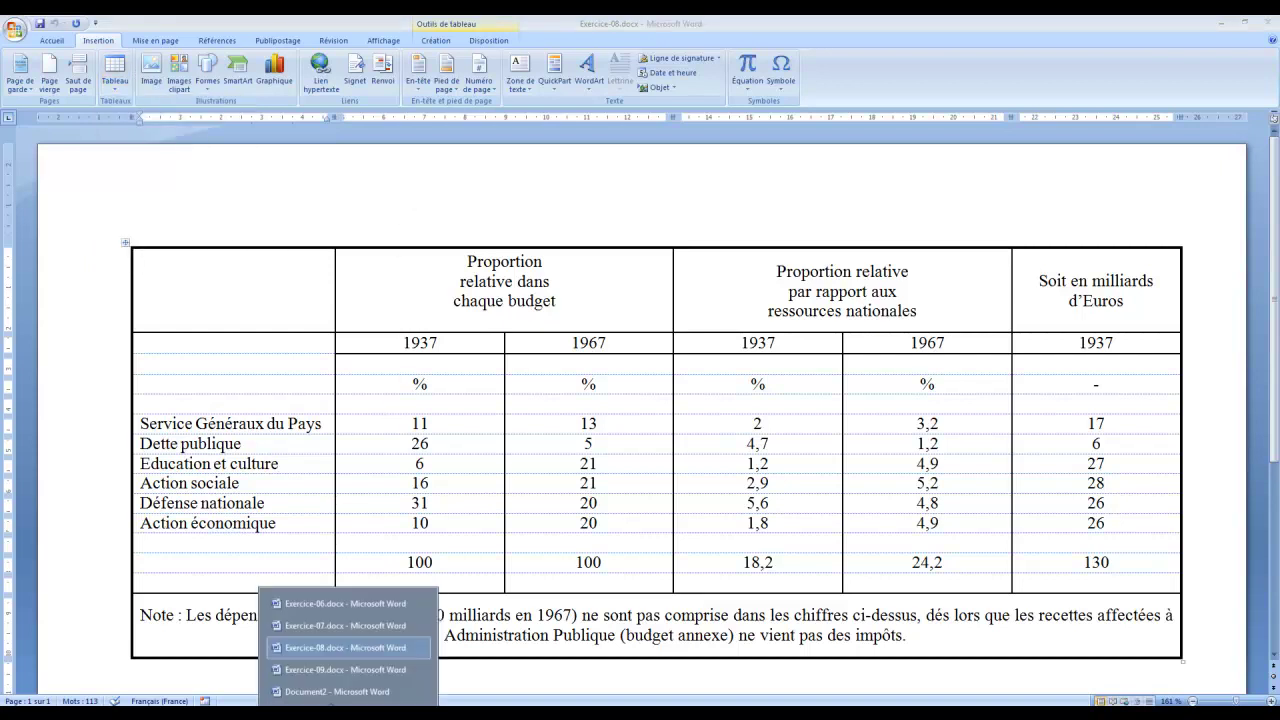
click(337, 691)
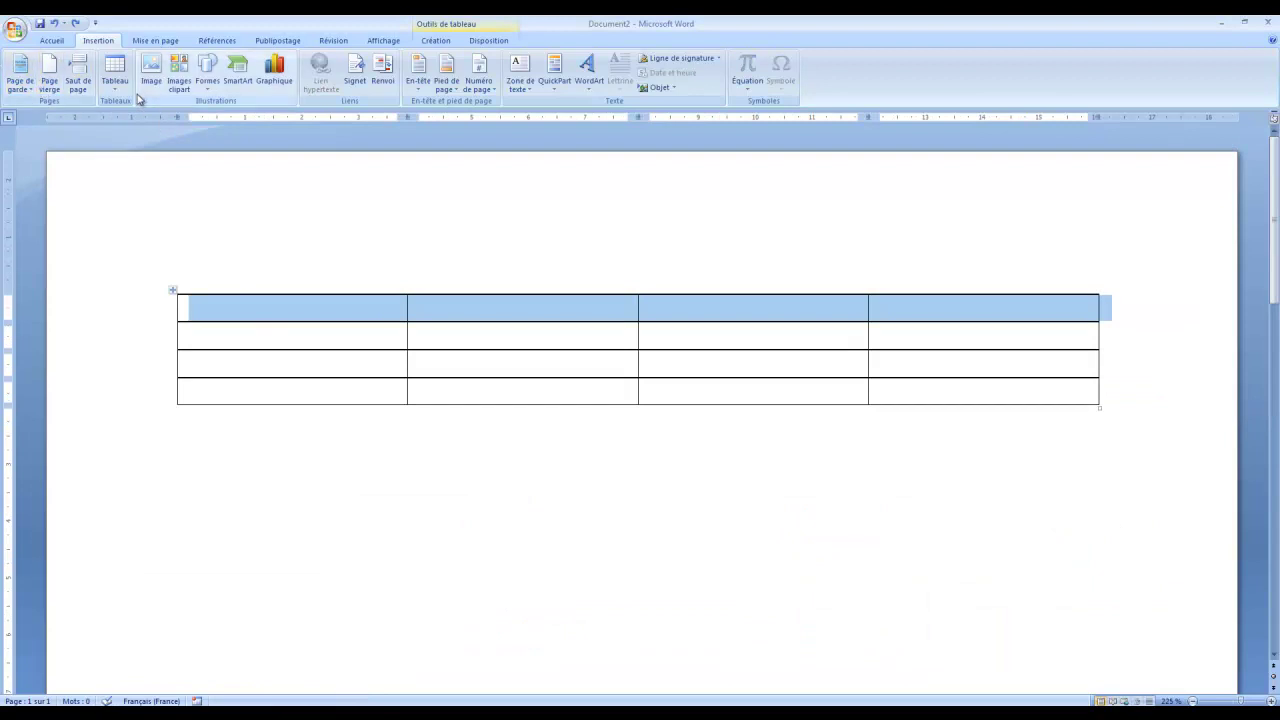
click(287, 481)
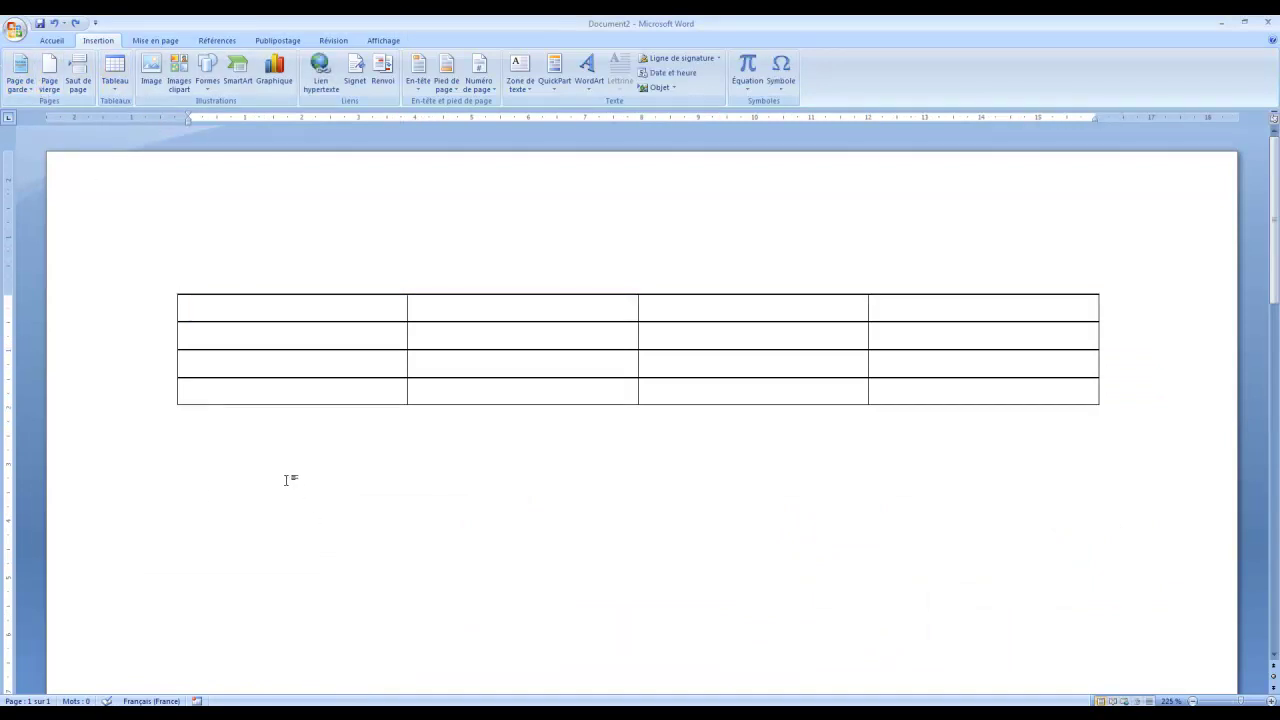
click(114, 72)
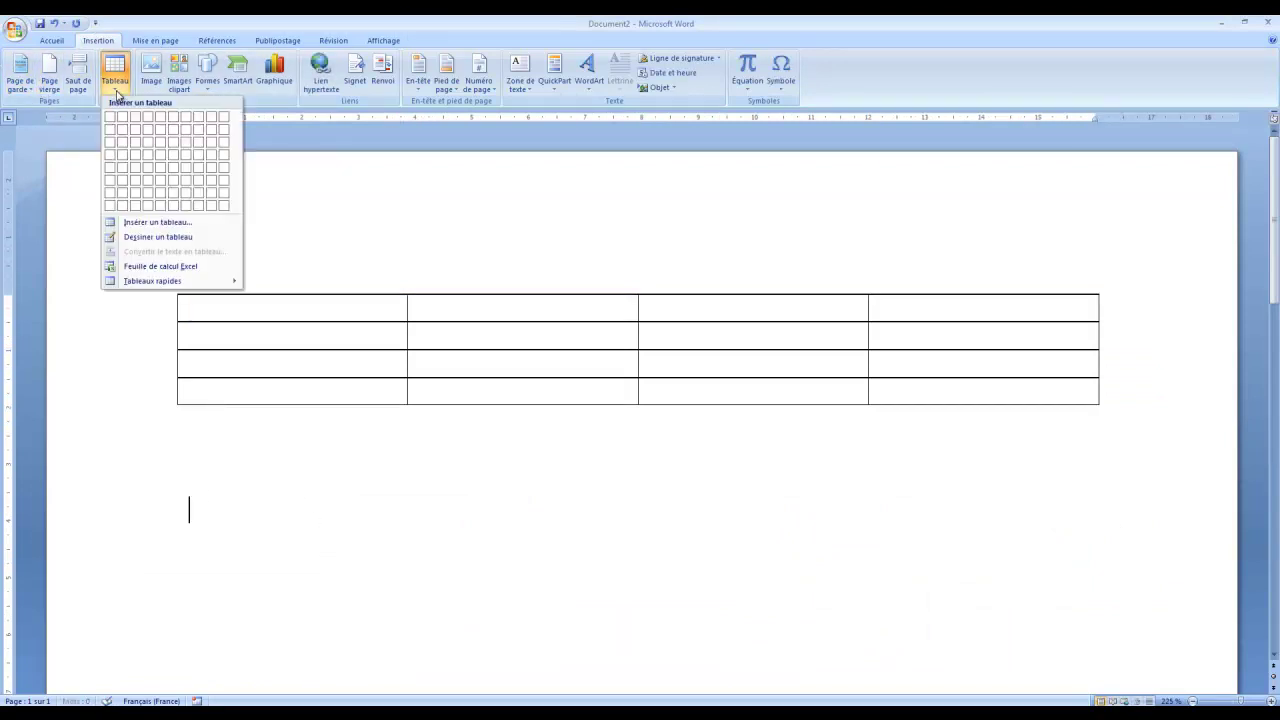
click(163, 267)
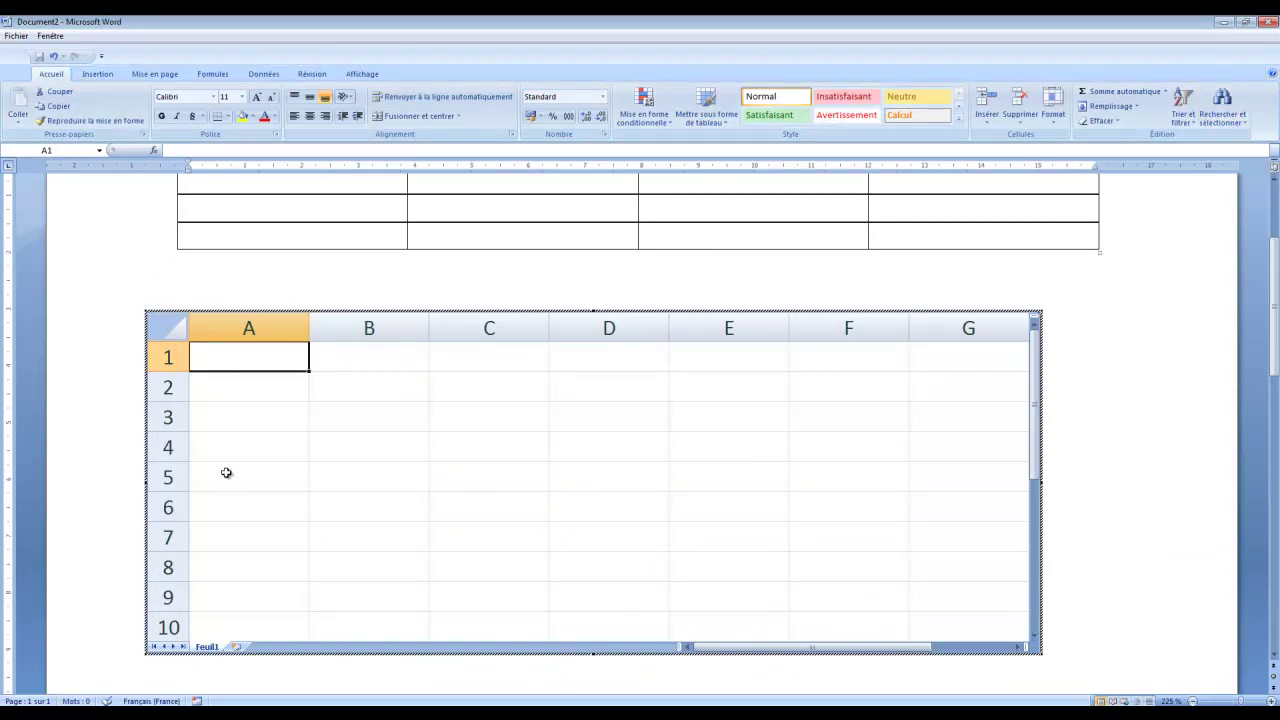
Examine the embedded spreadsheet's cells and the insertion commands available while editing it
click(255, 443)
click(617, 437)
click(885, 435)
click(894, 373)
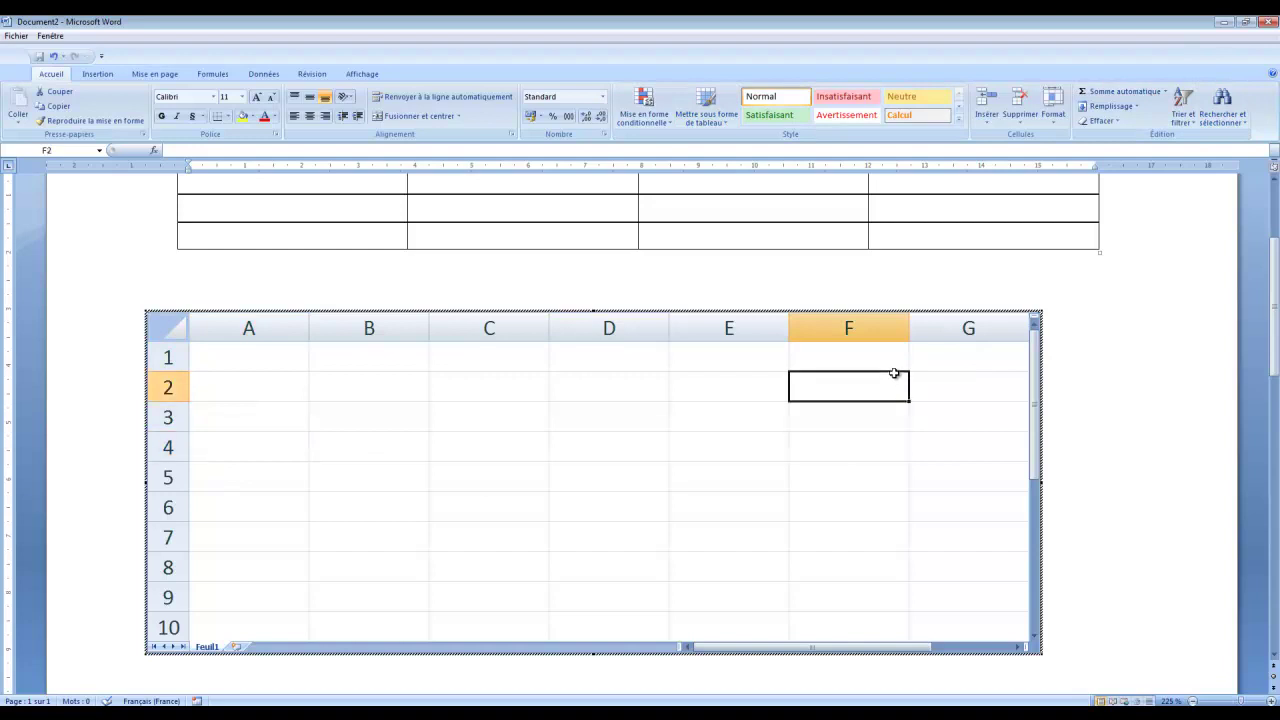
click(138, 77)
click(100, 77)
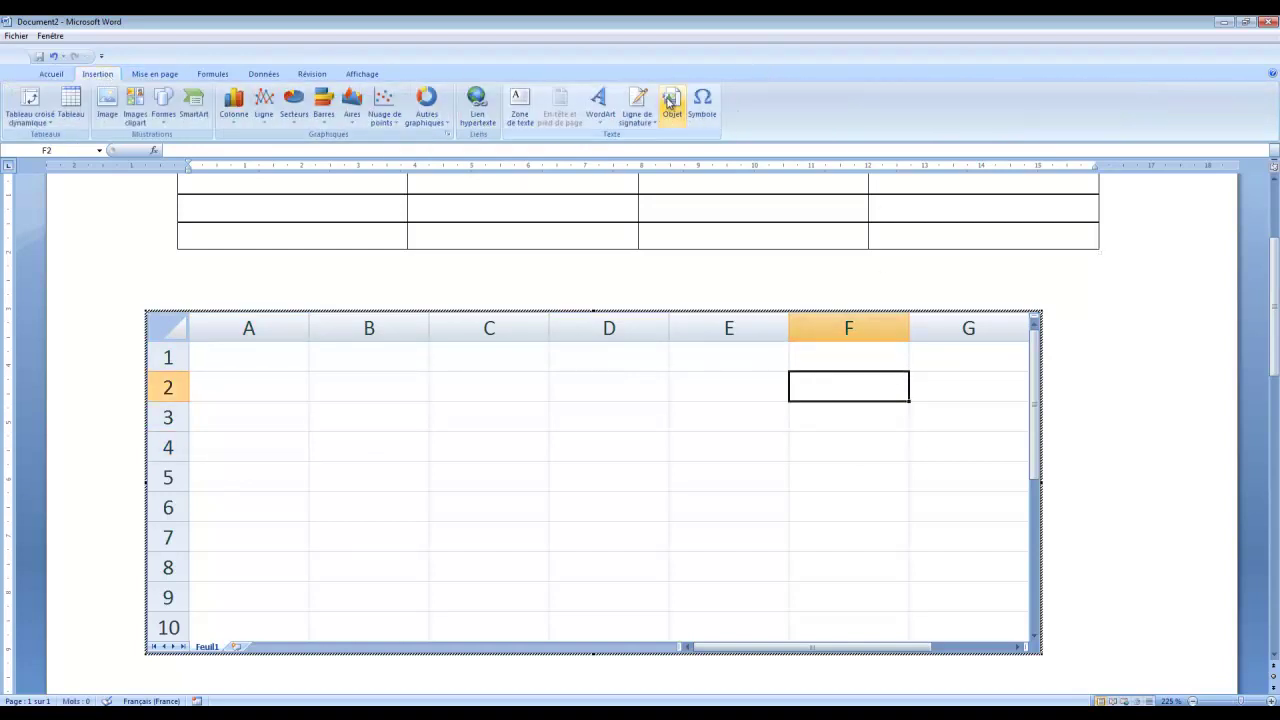
click(553, 465)
click(958, 464)
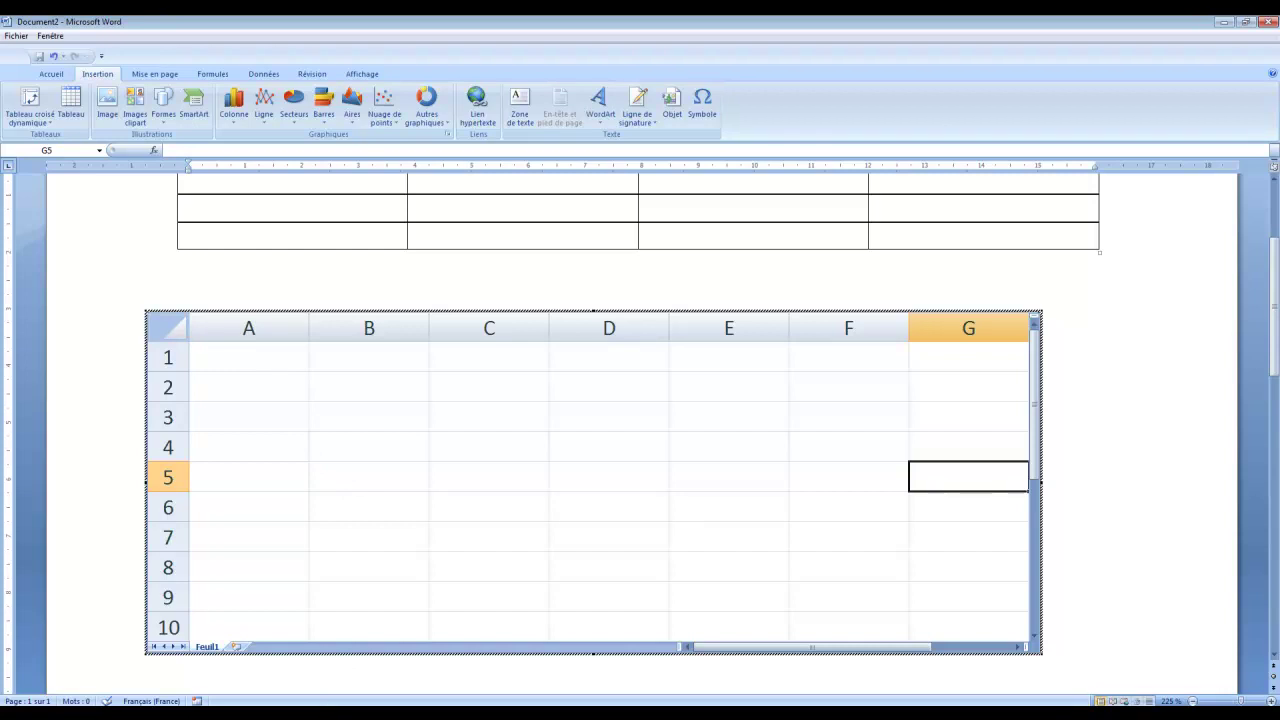
Review the title and the full paper and cardboard consumption table in Exercice-06.docx
click(350, 714)
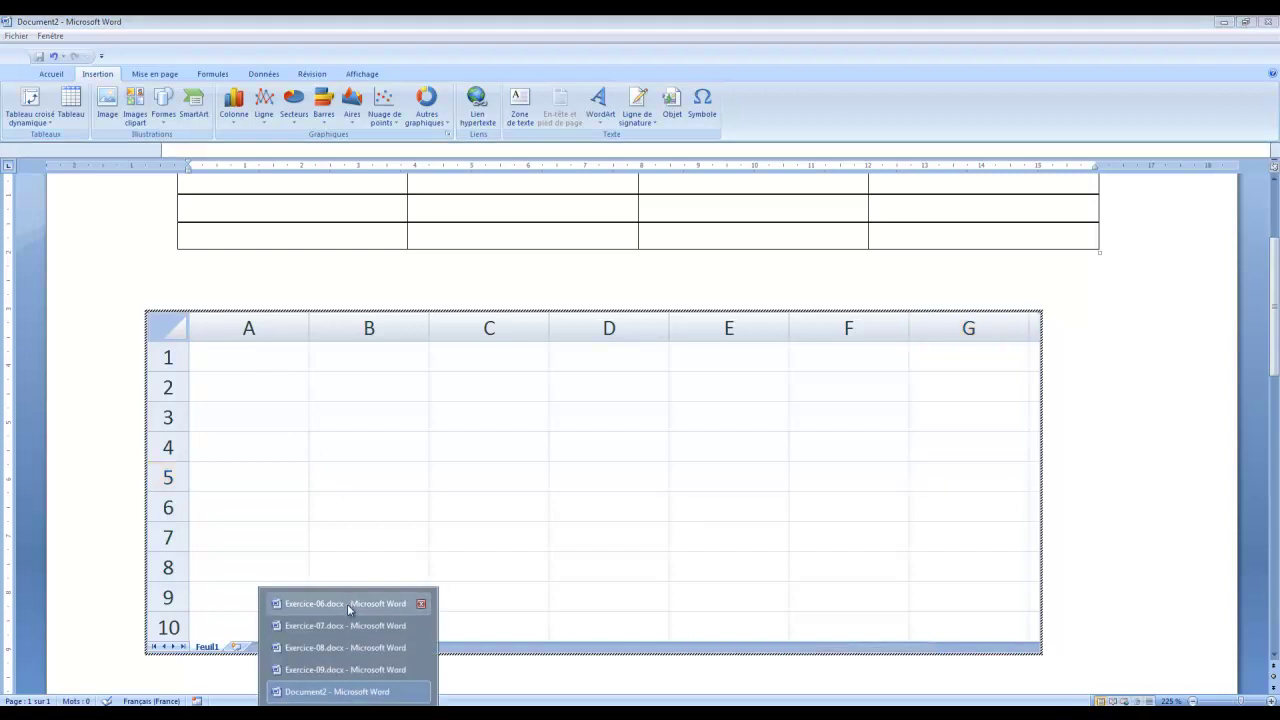
click(347, 604)
scroll(450, 361, down, 5)
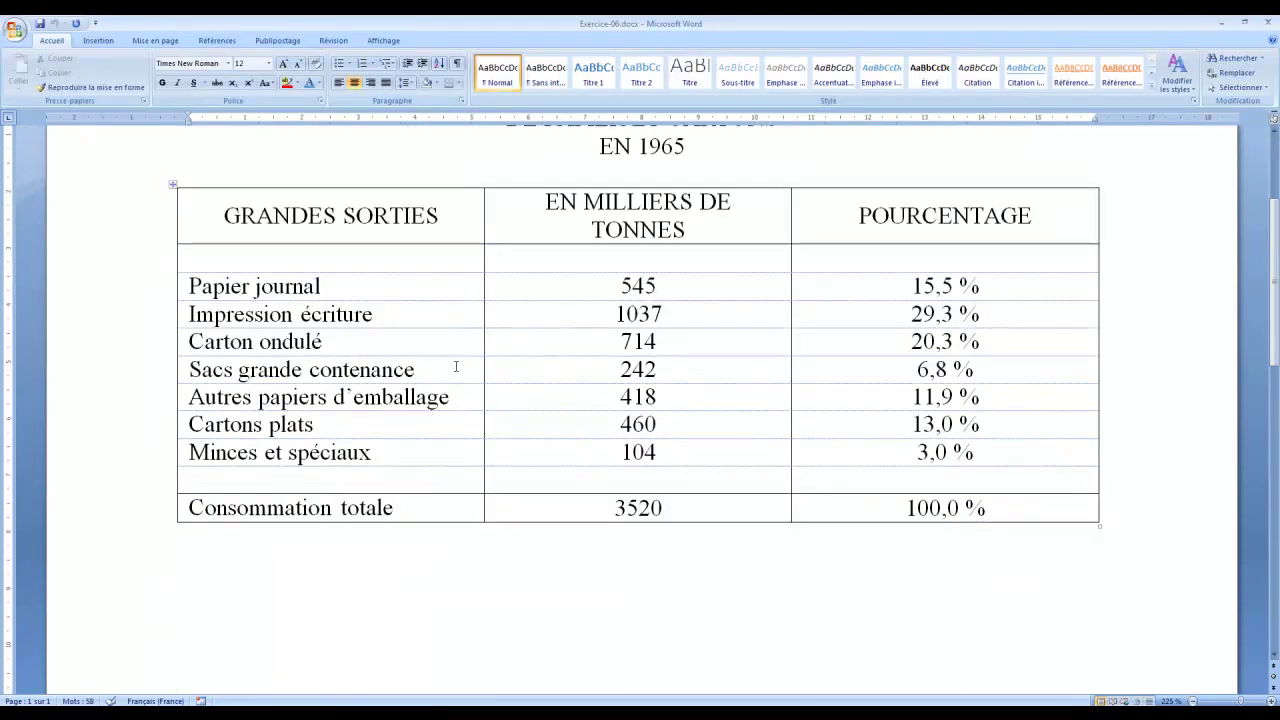
scroll(457, 363, up, 3)
scroll(459, 368, up, 2)
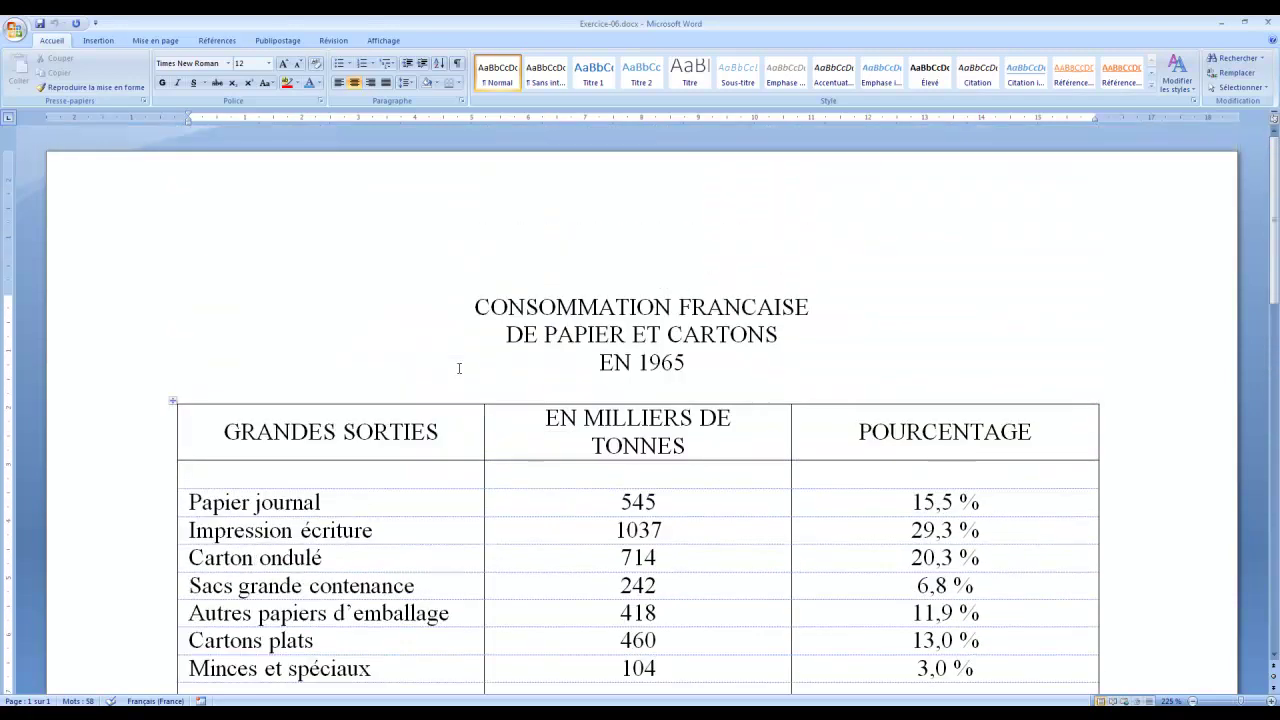
scroll(457, 366, down, 5)
scroll(463, 366, up, 2)
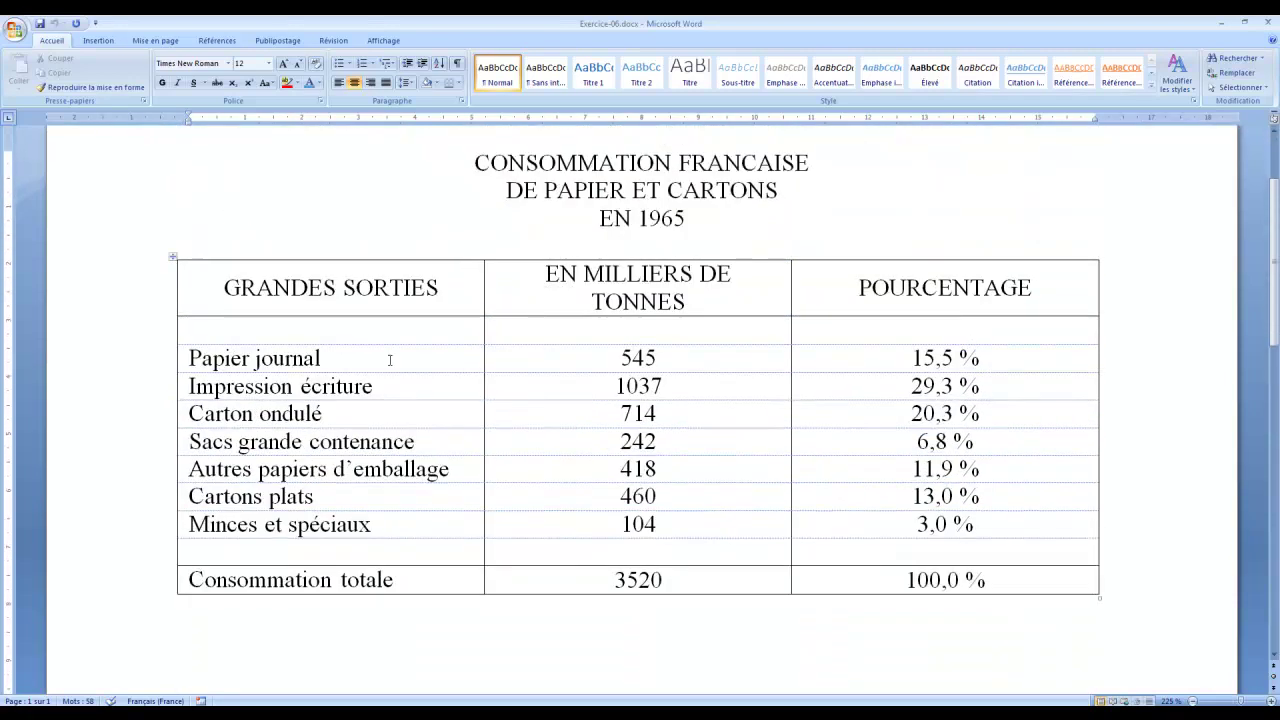
Examine how the Papier journal row is laid out across the three columns, selecting its percentage text
click(219, 359)
click(732, 357)
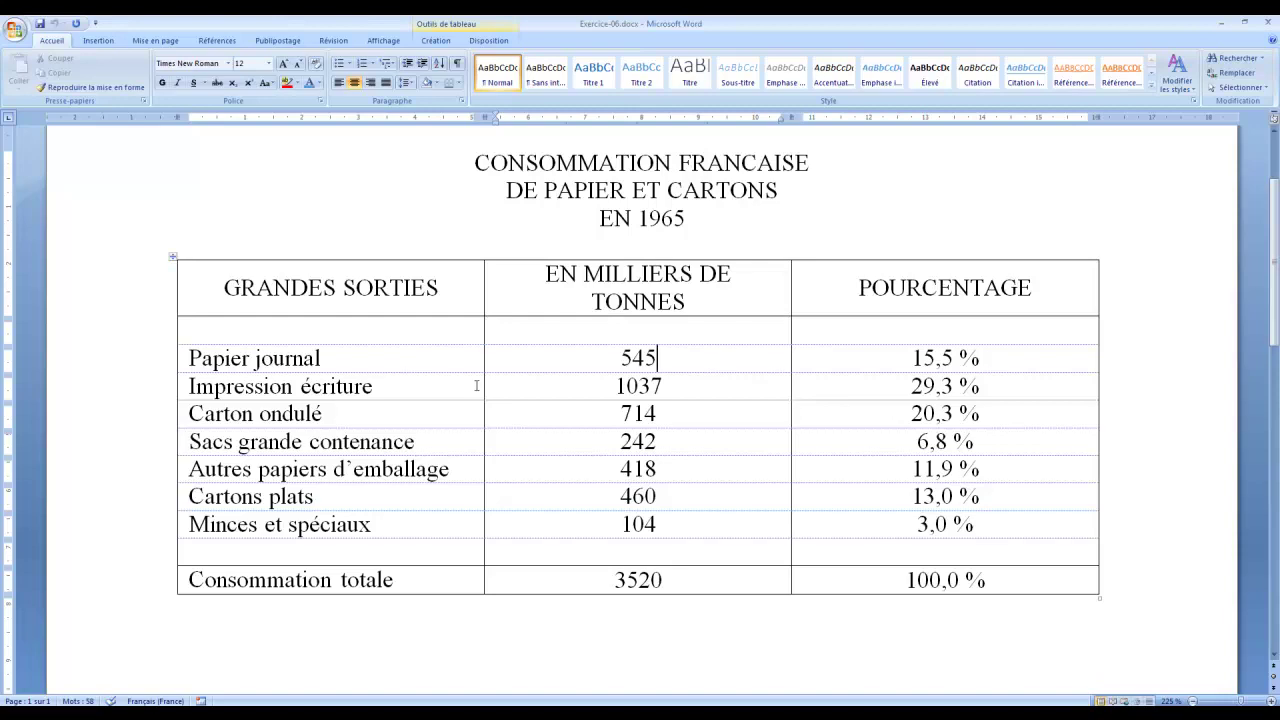
scroll(476, 385, down, 1)
scroll(476, 385, down, 2)
scroll(476, 385, up, 4)
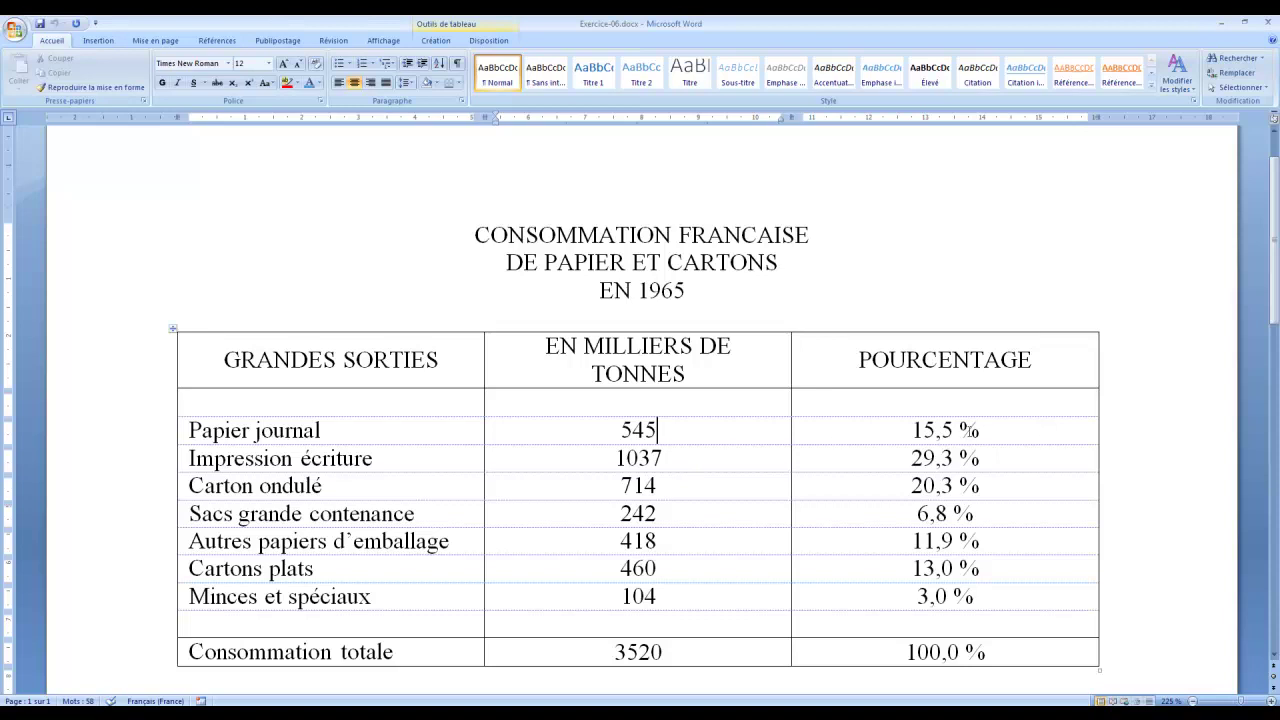
click(966, 430)
drag(860, 437, 1049, 431)
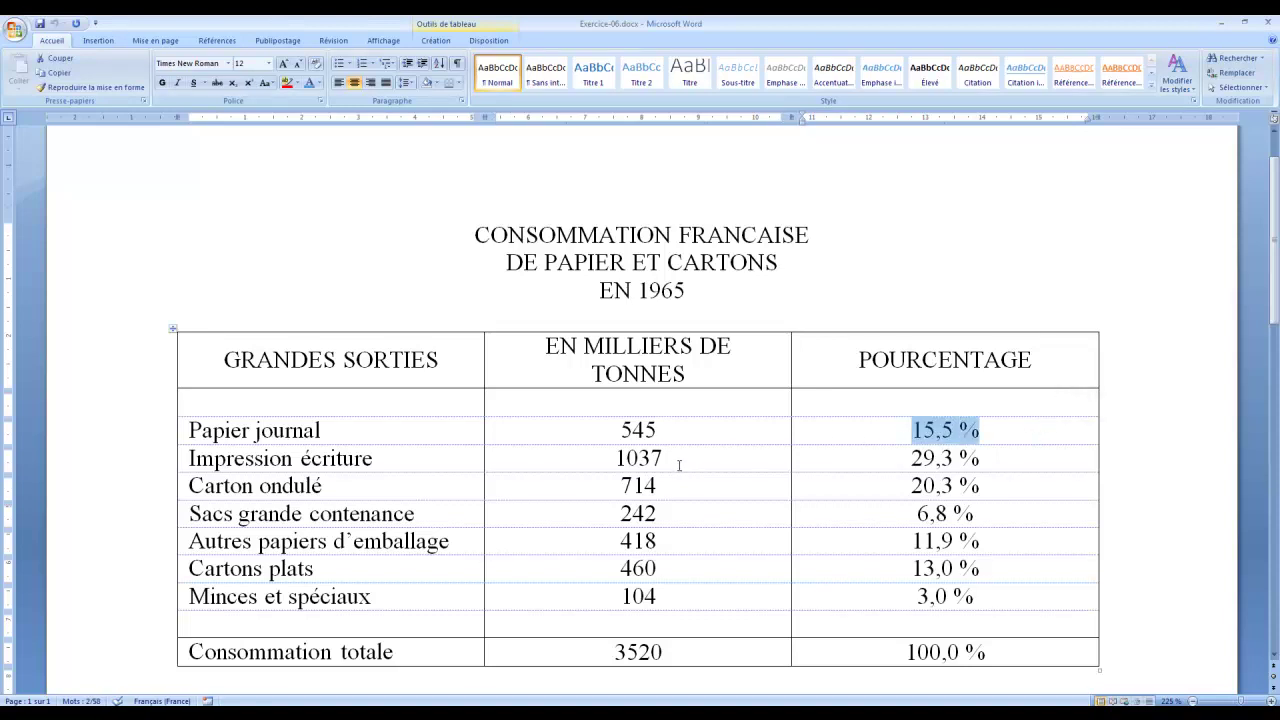
Switch to Exercice-07.docx and review its recommended hotel tables
click(348, 714)
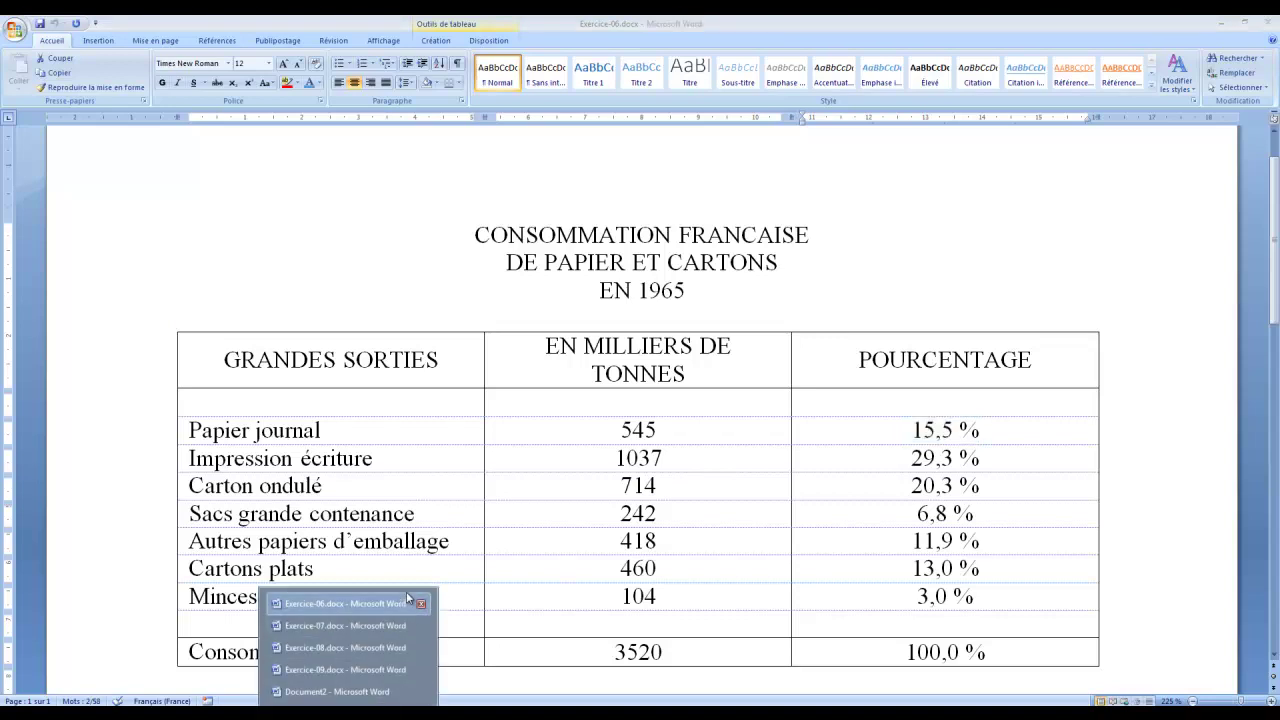
click(358, 625)
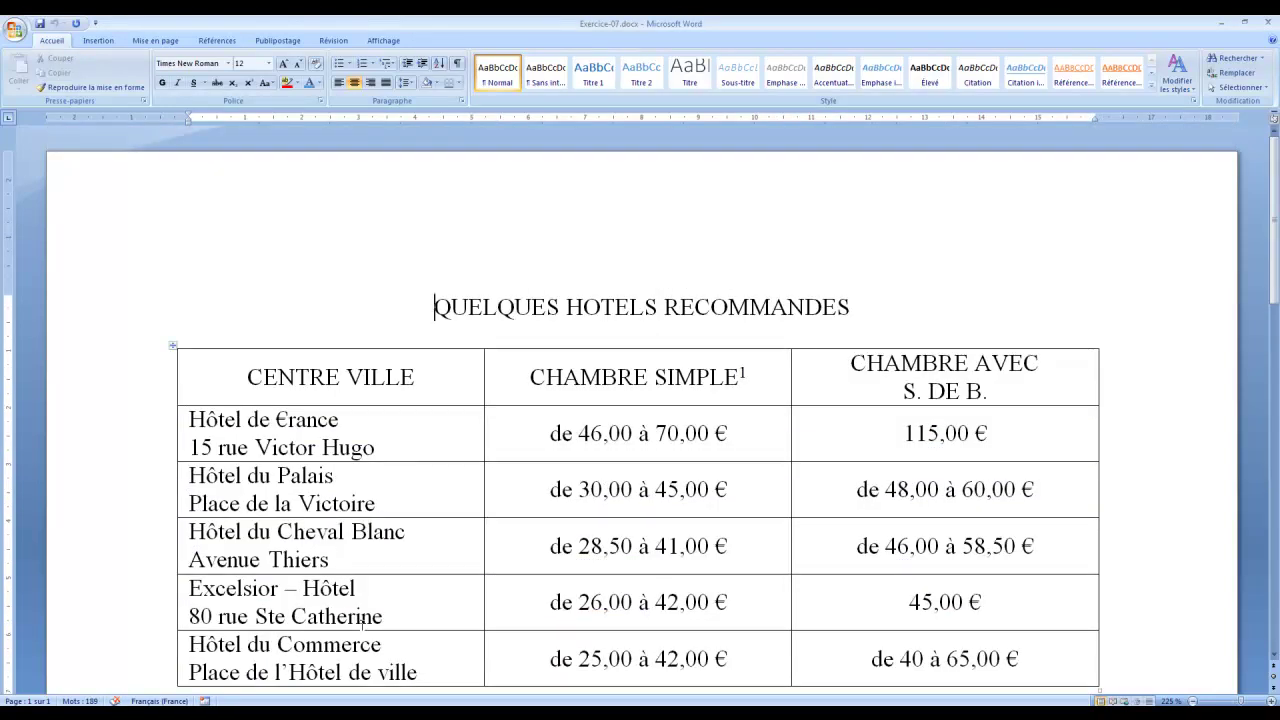
scroll(352, 615, down, 10)
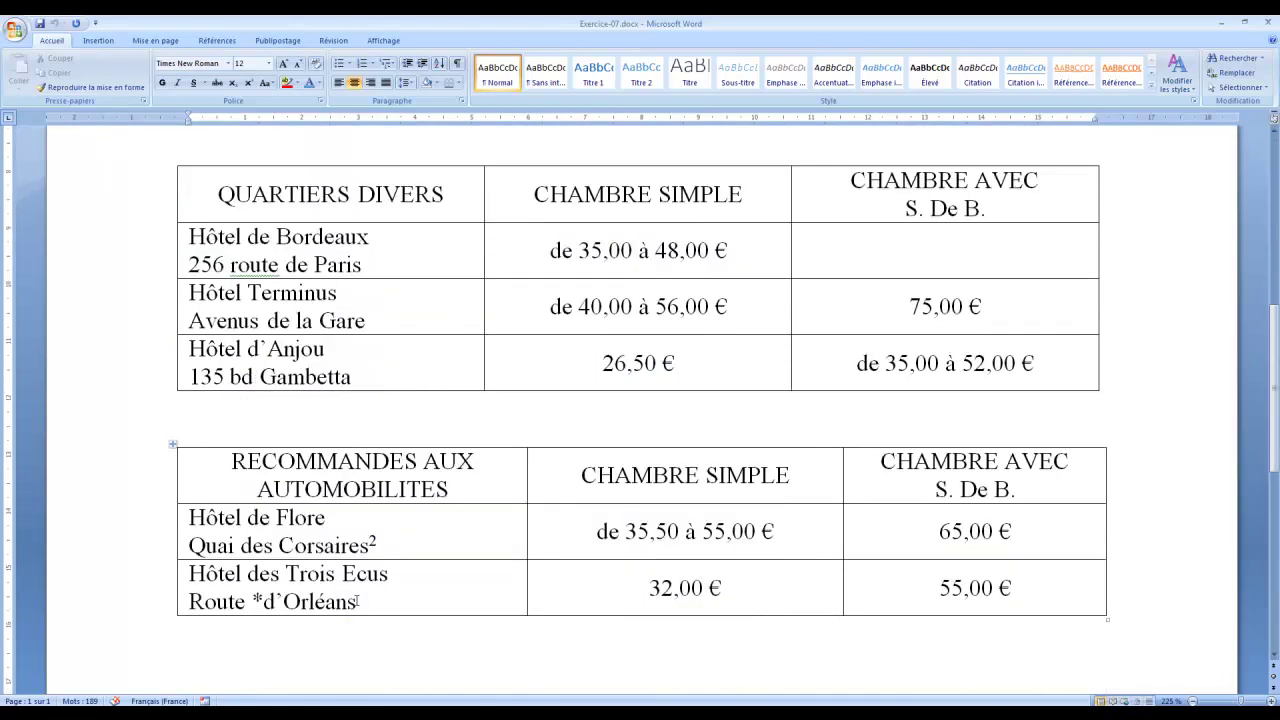
scroll(356, 600, up, 10)
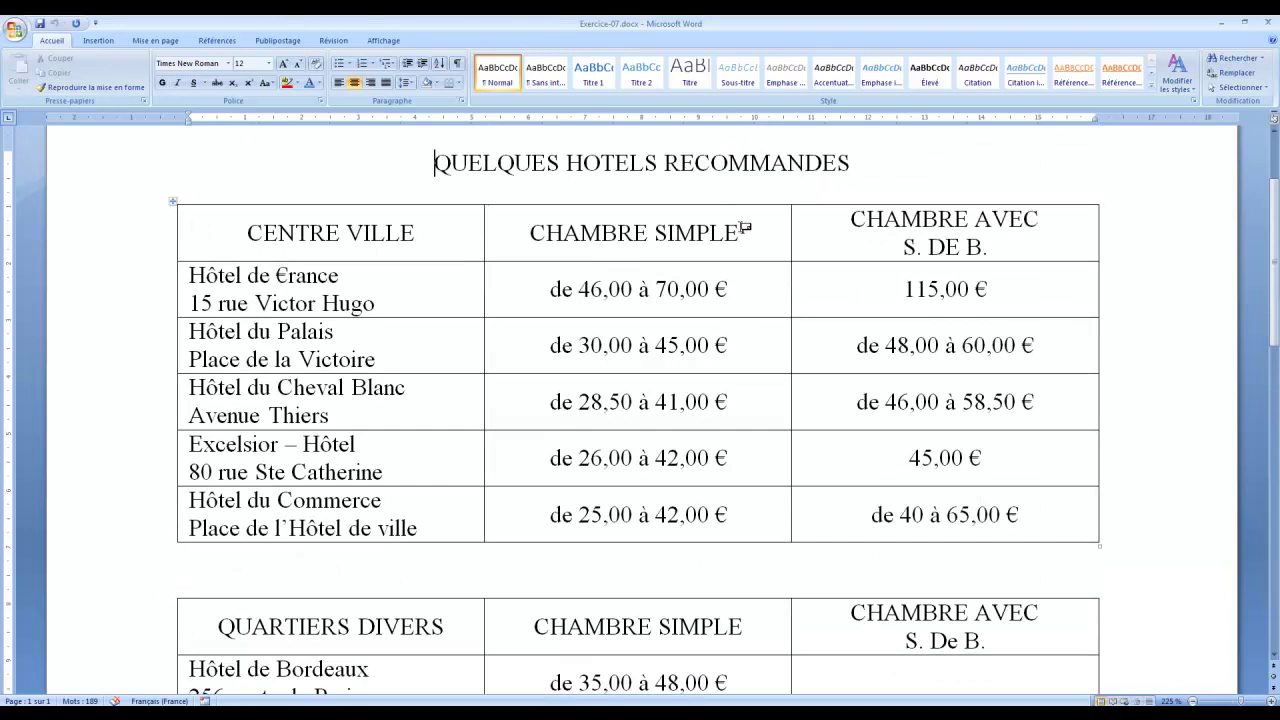
Examine the footnote reference after CHAMBRE SIMPLE in the CENTRE VILLE table and go to its footnote text
drag(738, 230, 748, 230)
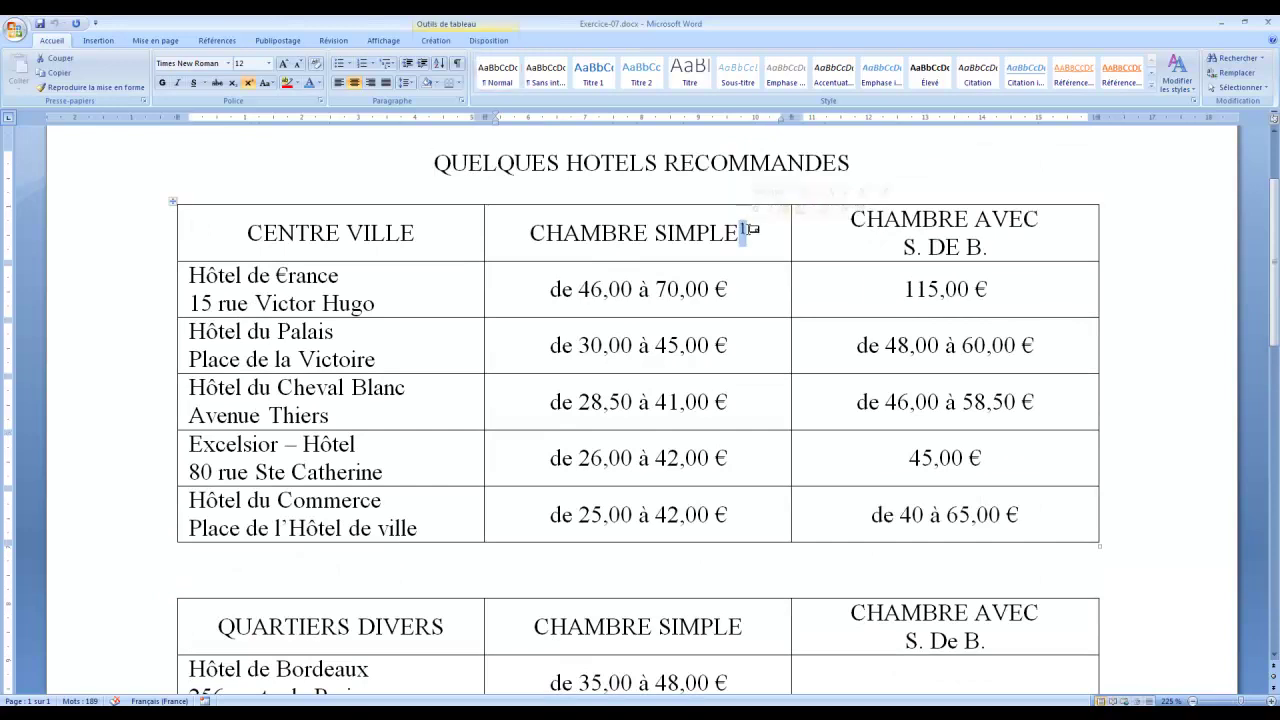
mouse_move(746, 231)
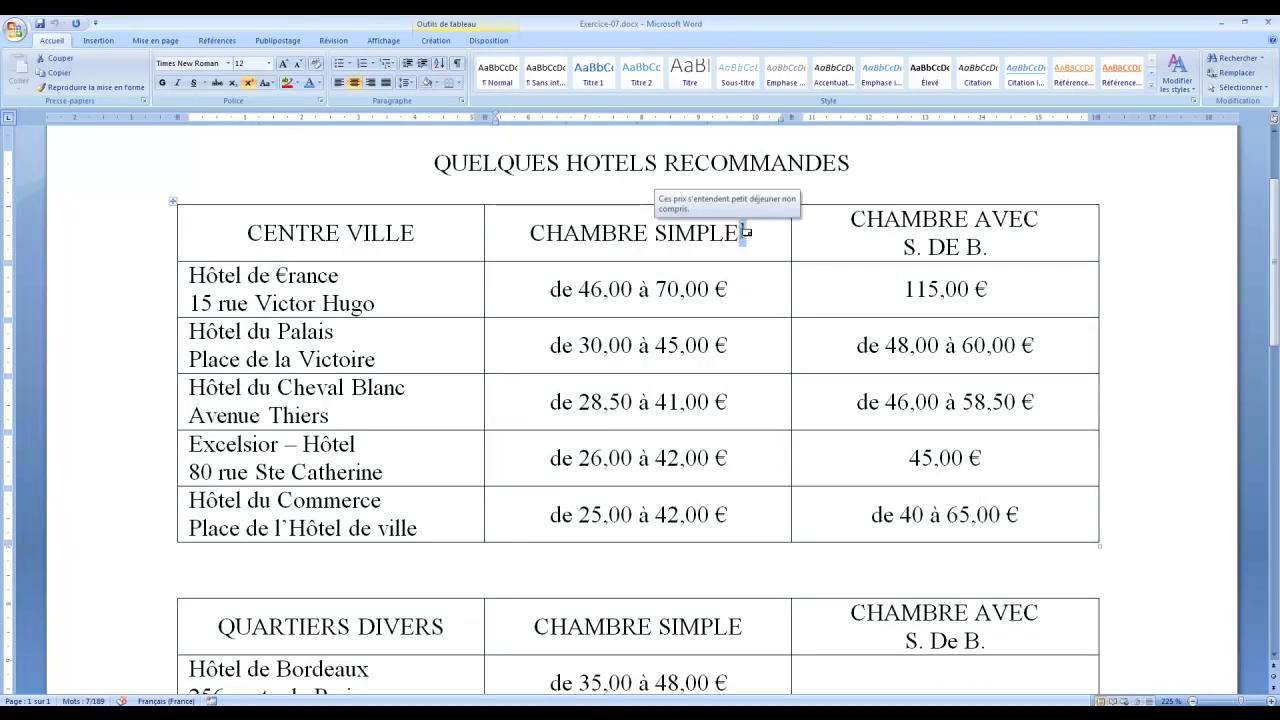
key(Delete)
double_click(746, 231)
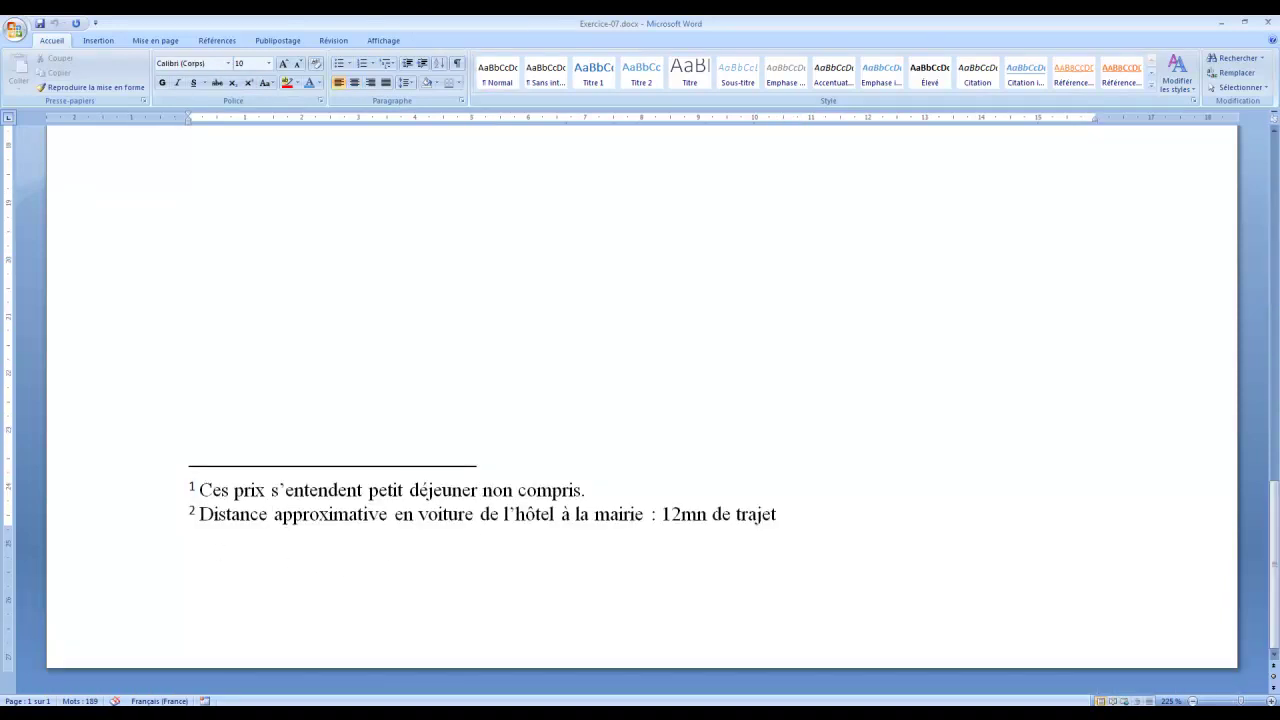
View the print preview of Exercice-07.docx to see the tables and footnotes on the page, and close it
click(14, 28)
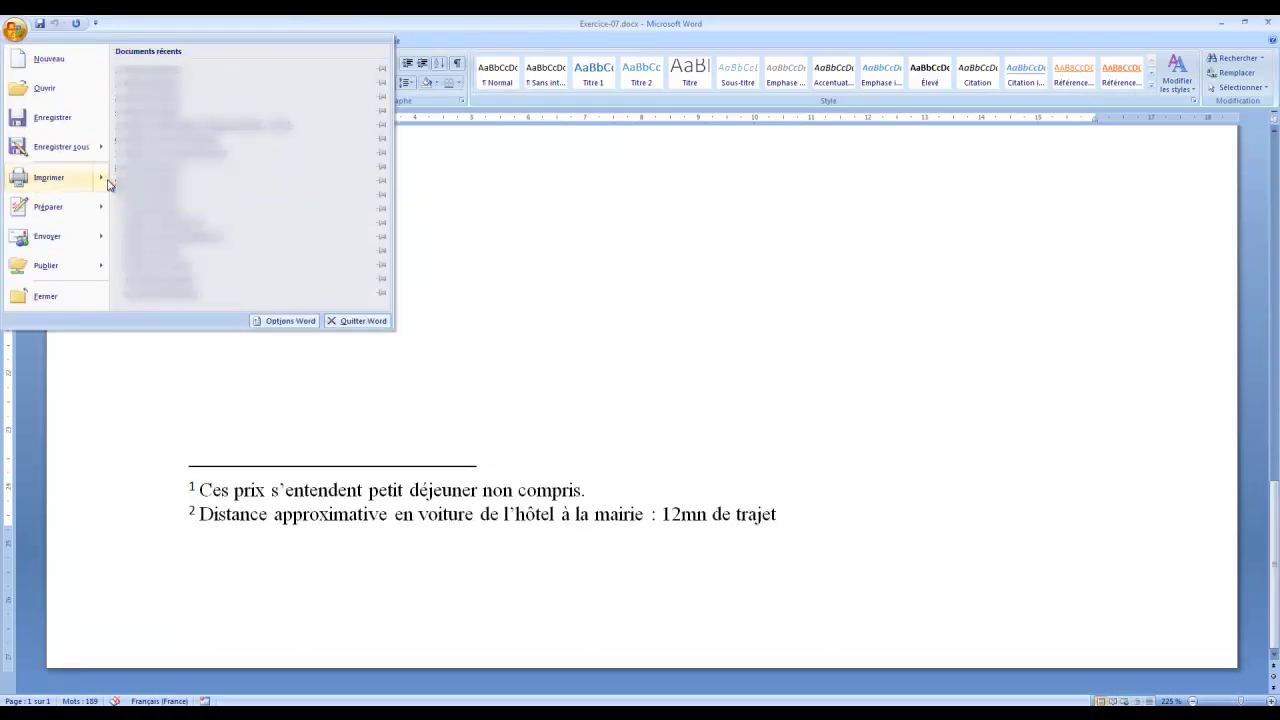
mouse_move(100, 177)
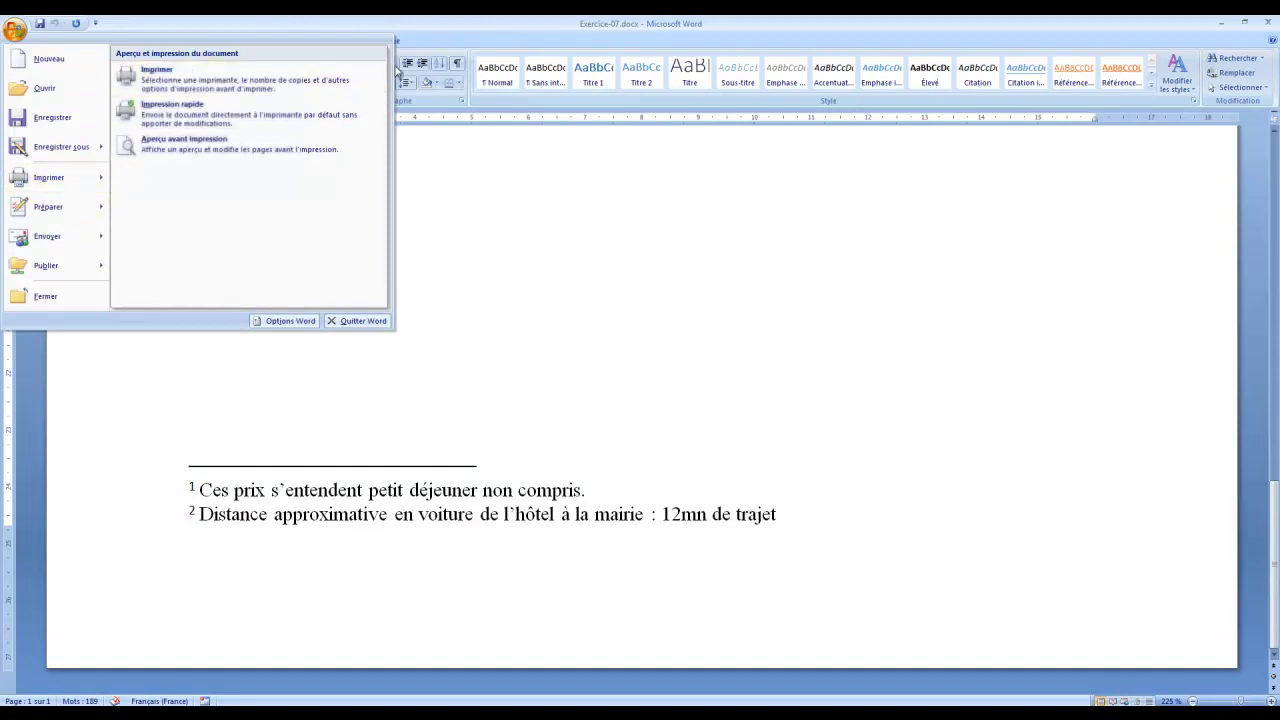
click(183, 149)
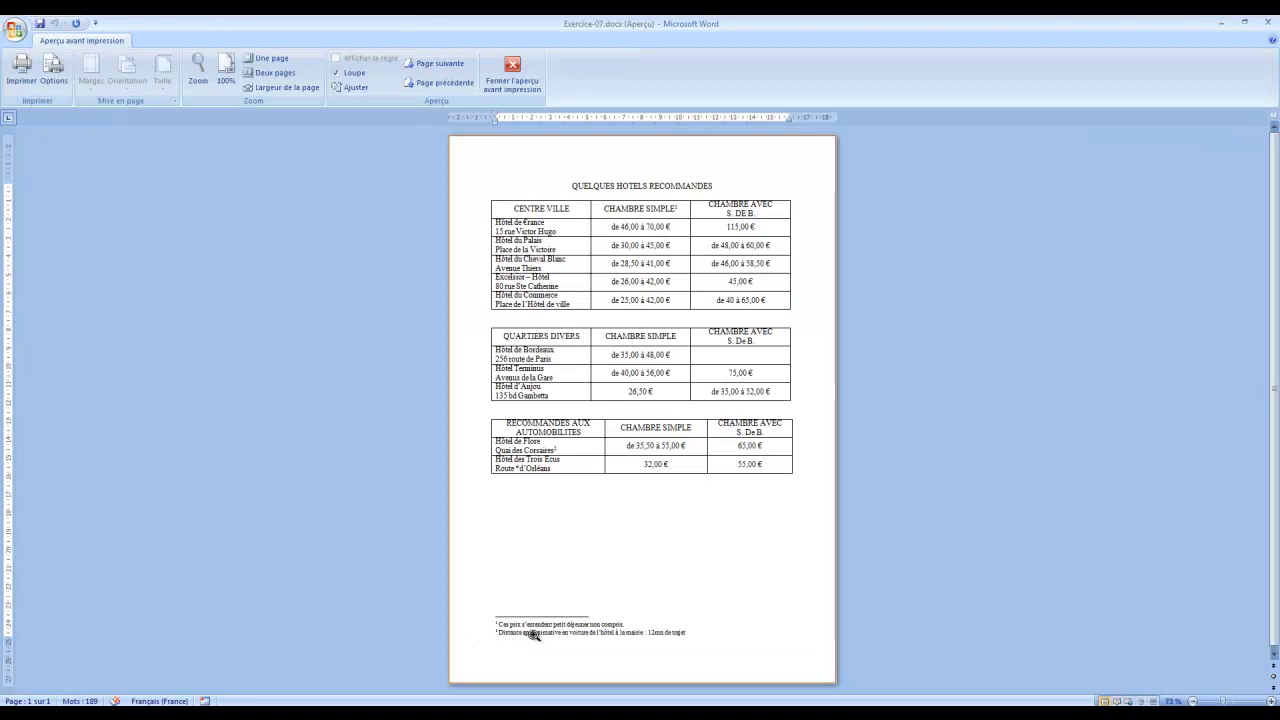
click(512, 72)
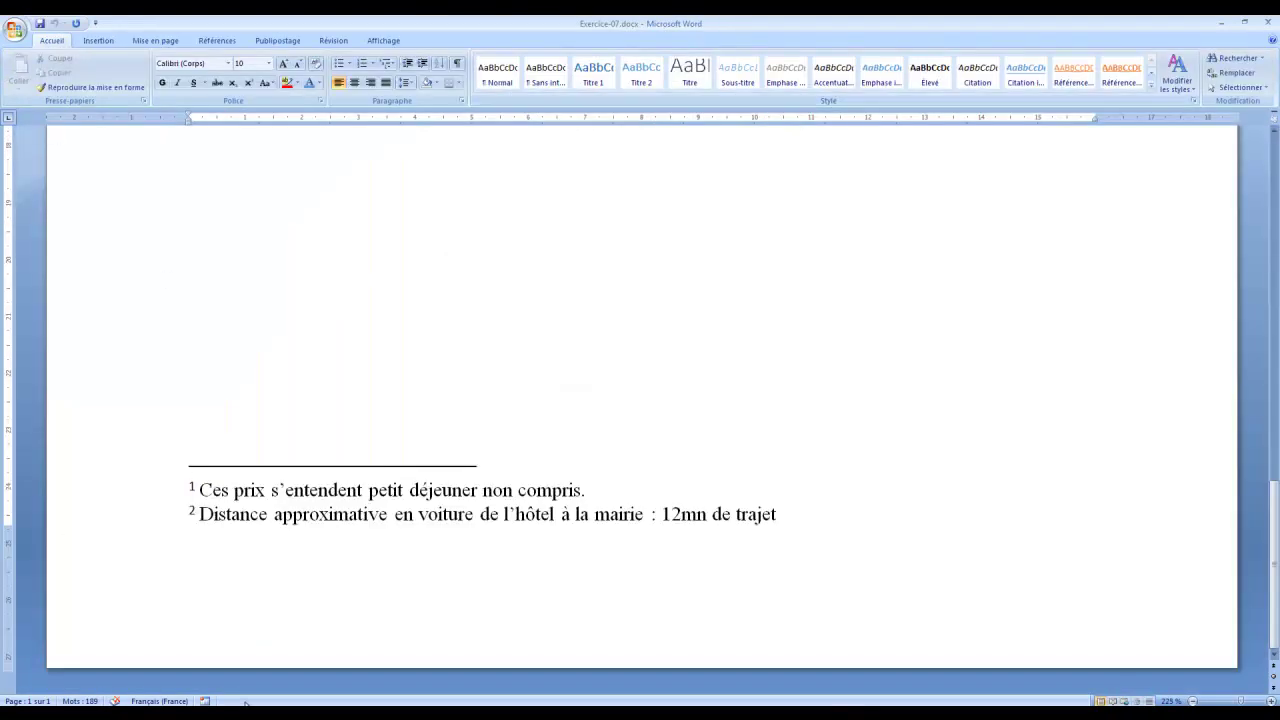
Switch back to Document2 and delete the embedded Excel spreadsheet
click(345, 702)
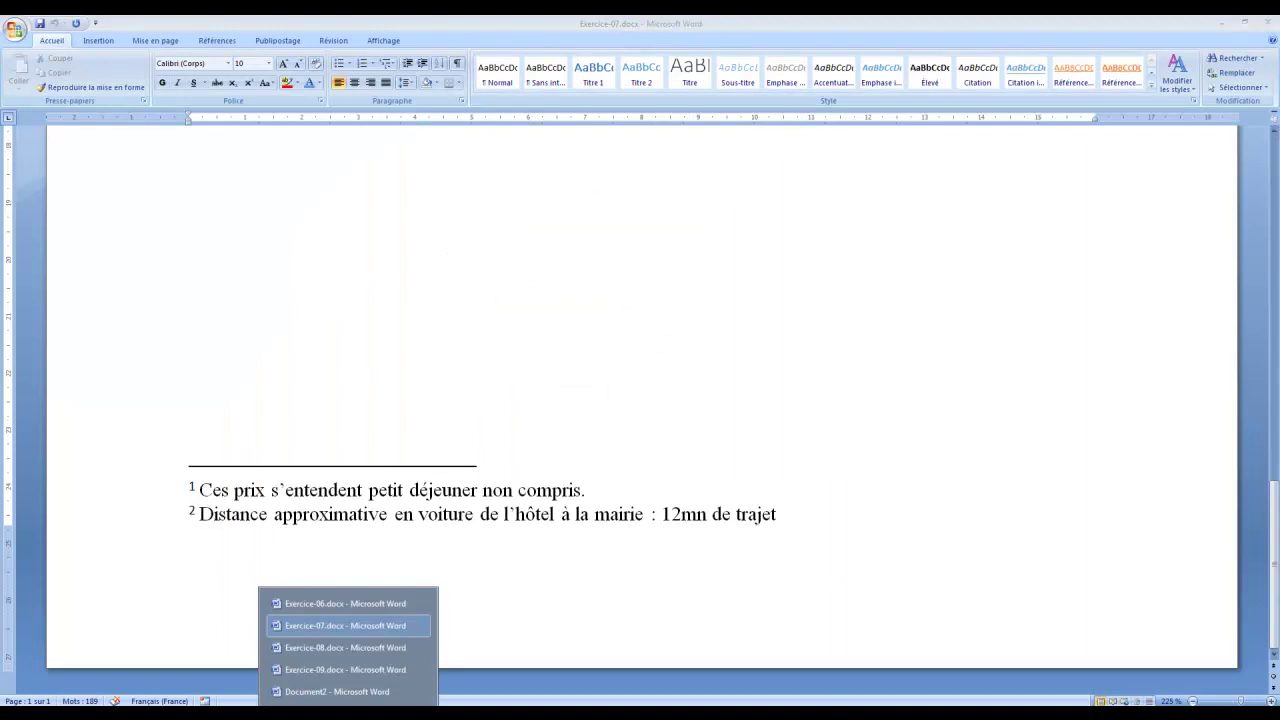
click(336, 692)
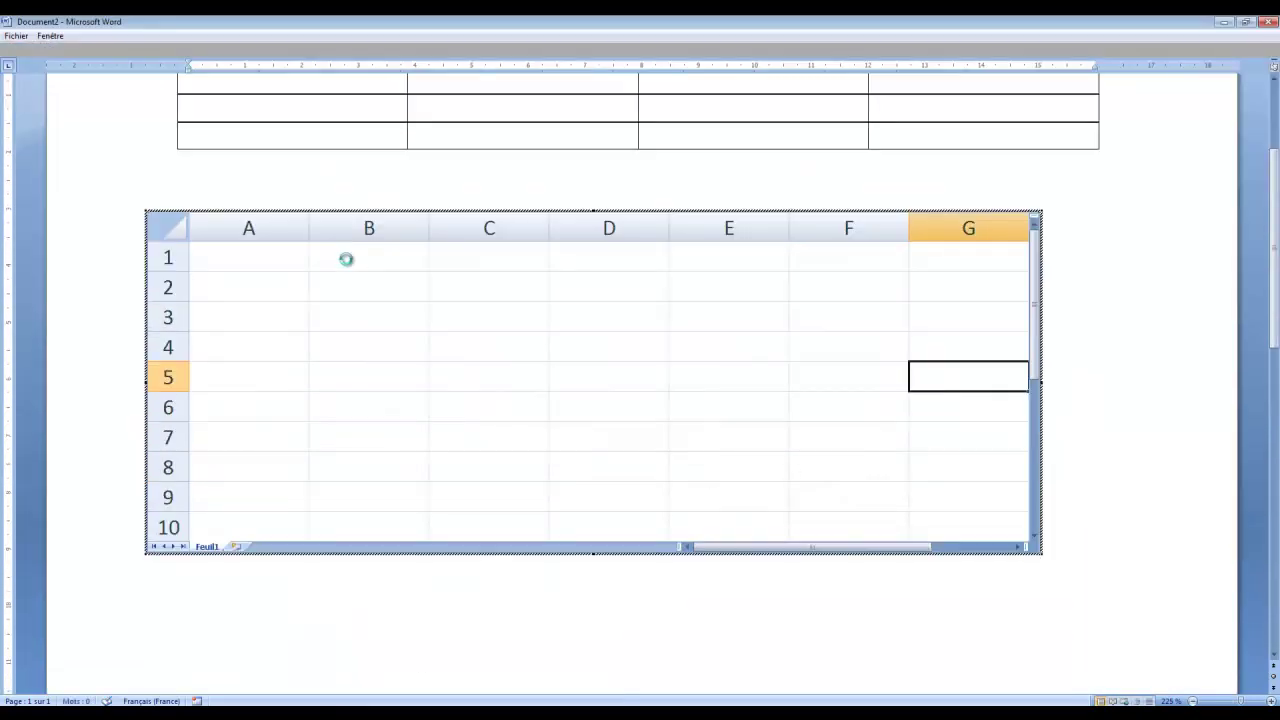
click(208, 303)
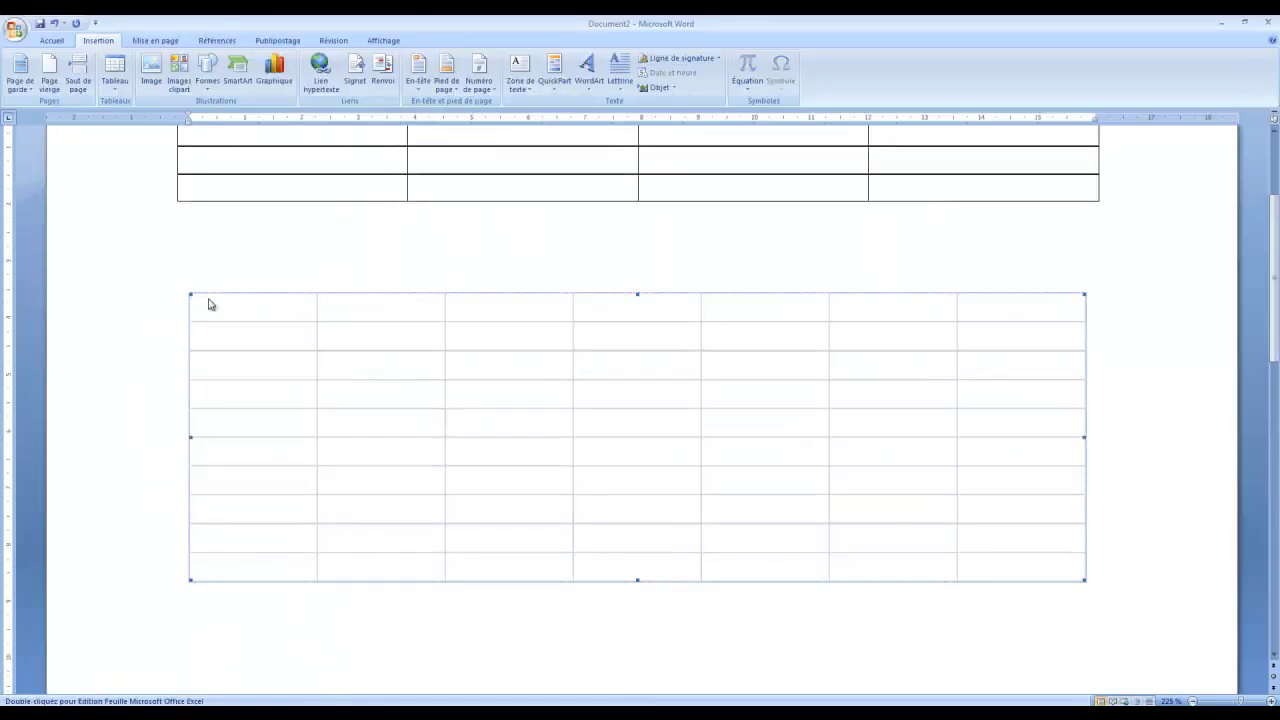
key(Delete)
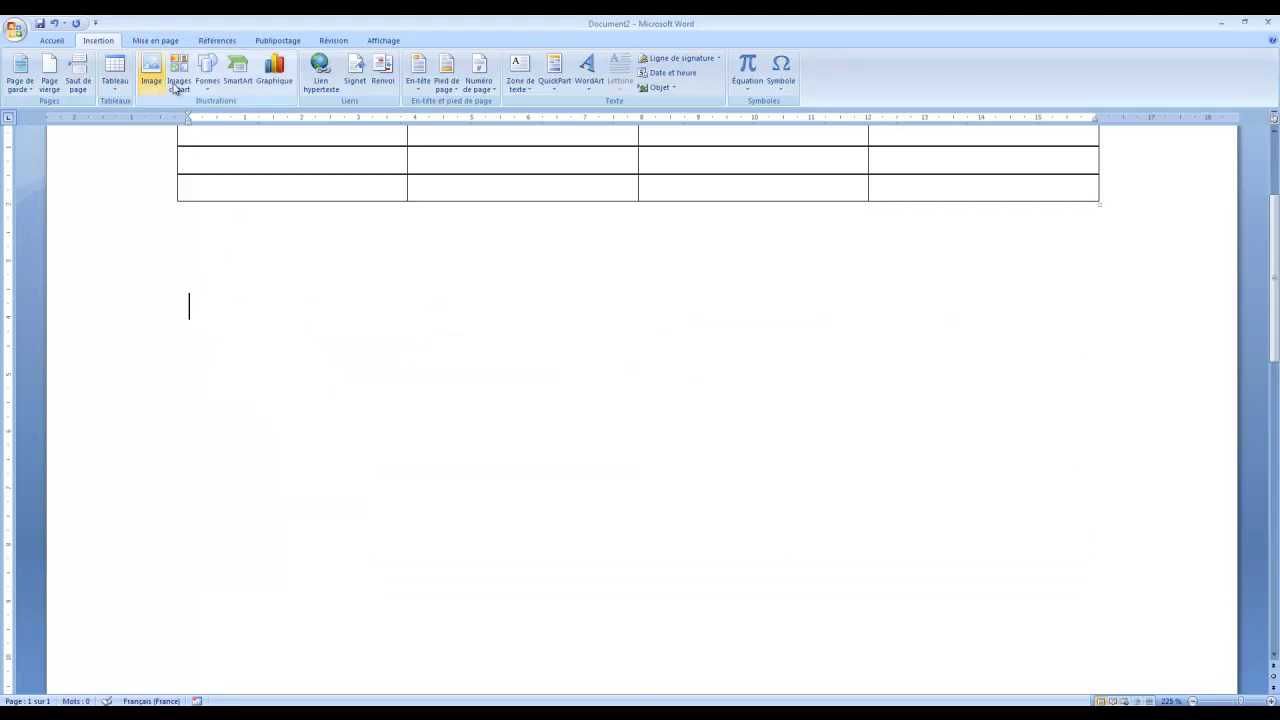
Delete the entire four-column table from Document2
click(240, 190)
scroll(252, 190, up, 2)
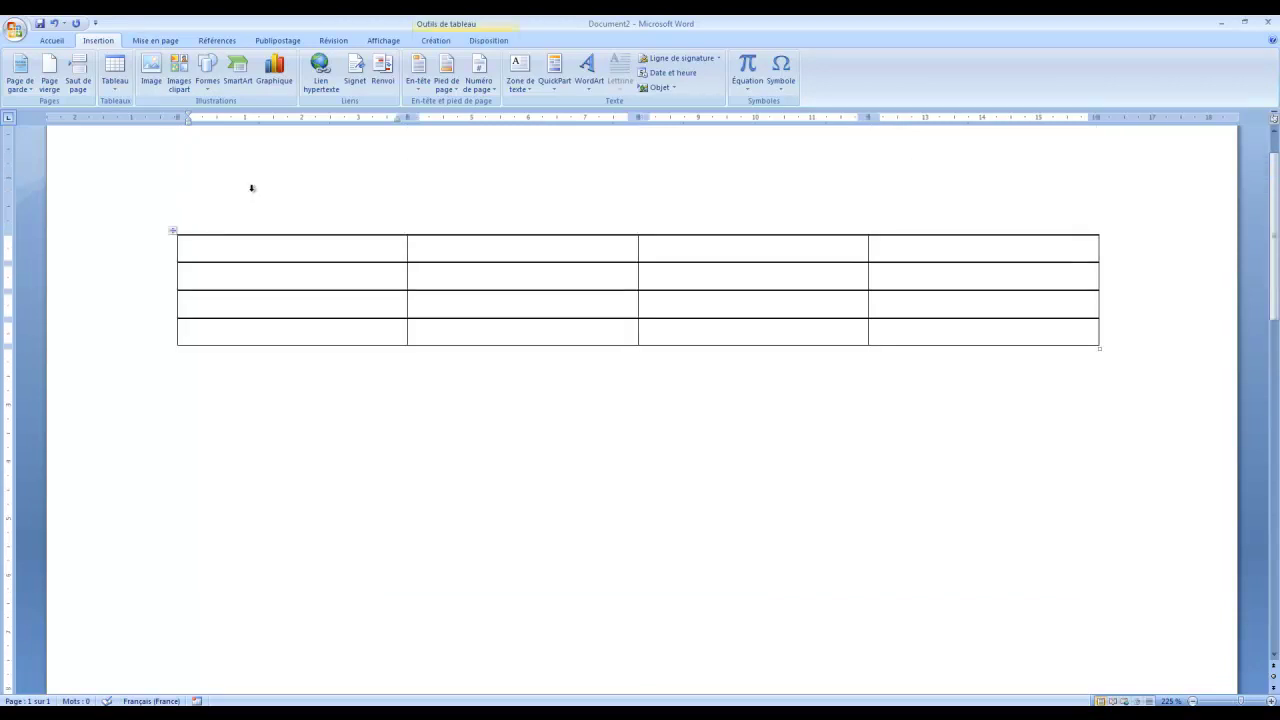
click(494, 41)
click(158, 82)
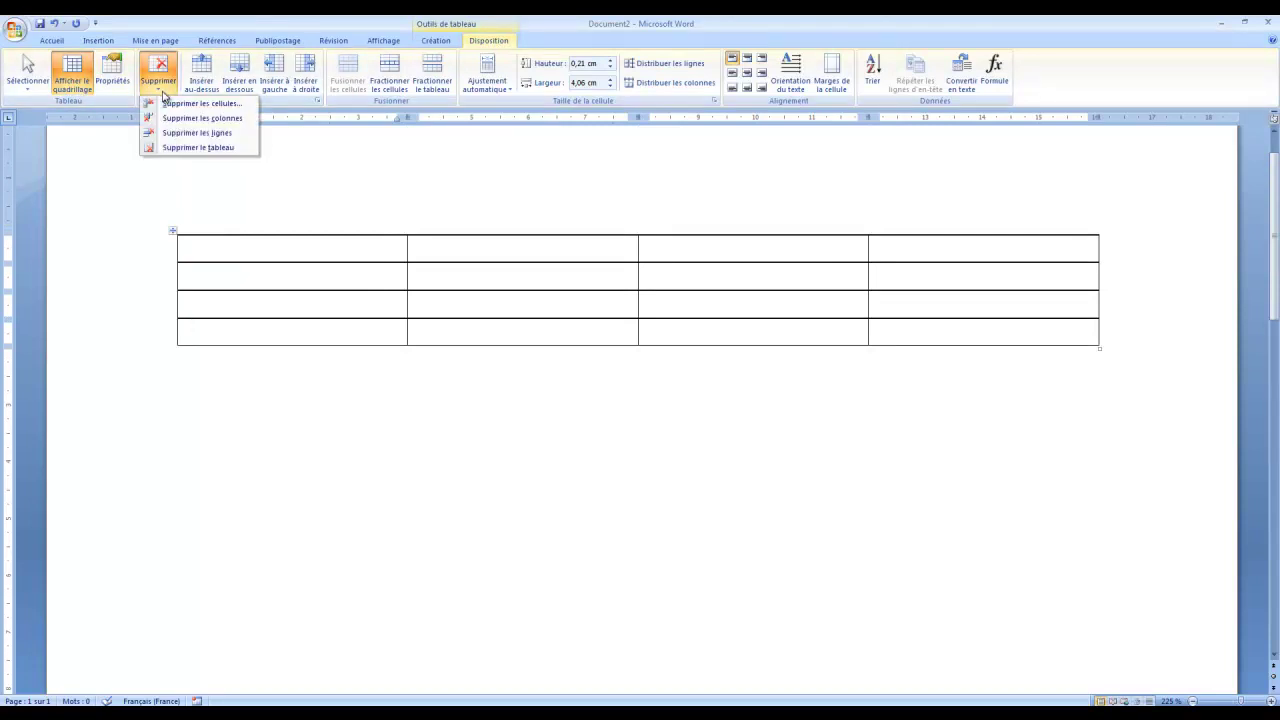
click(219, 150)
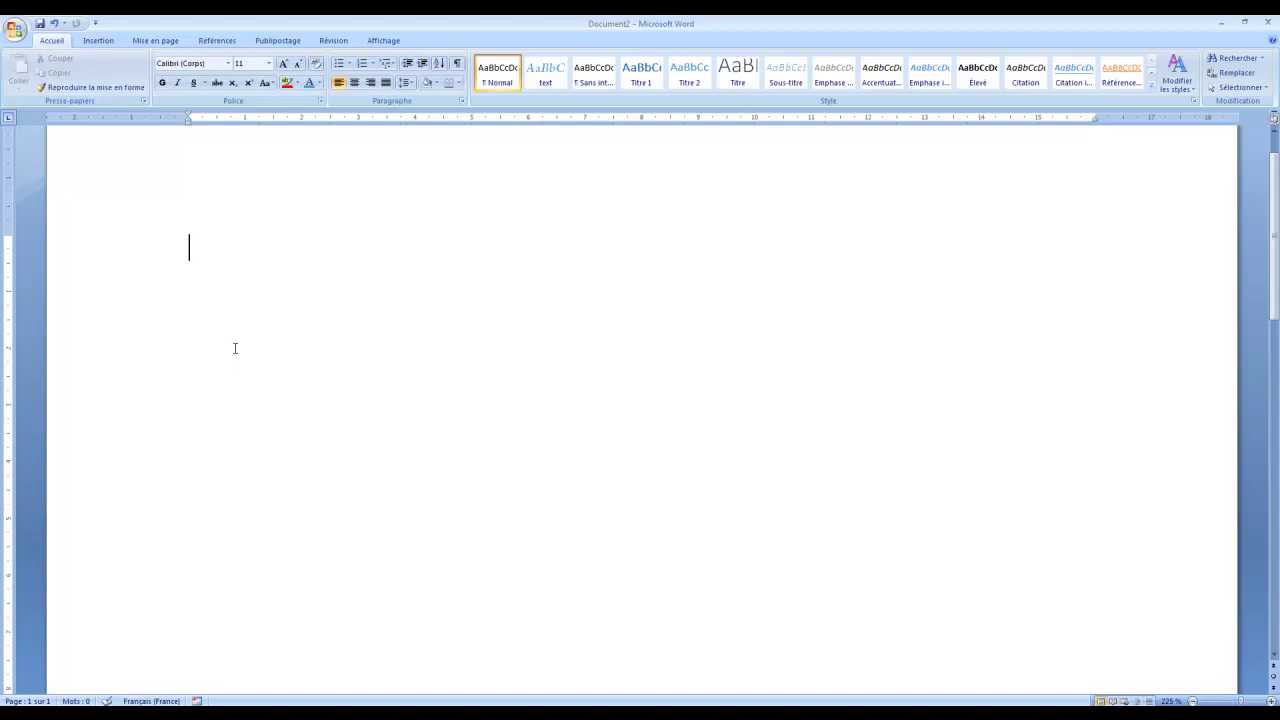
Write "Bonjour le monde" in the empty document and insert a footnote at its end
text(bonjour le monde)
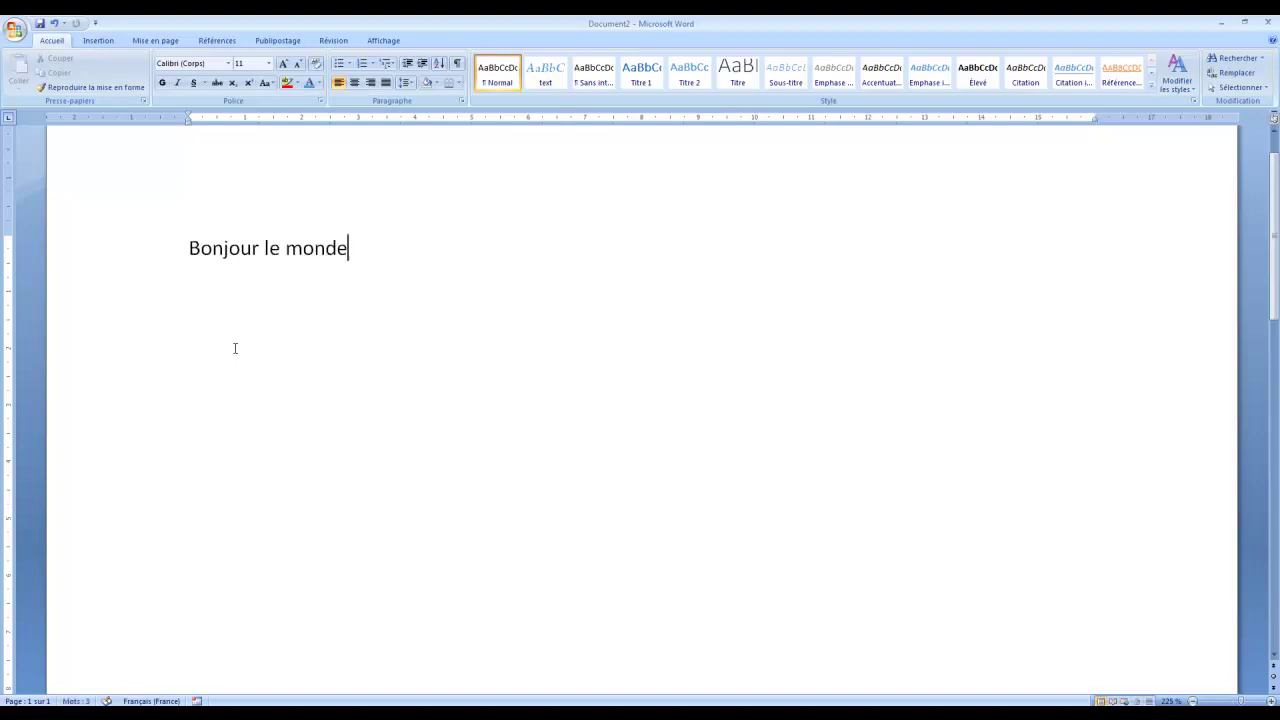
click(106, 44)
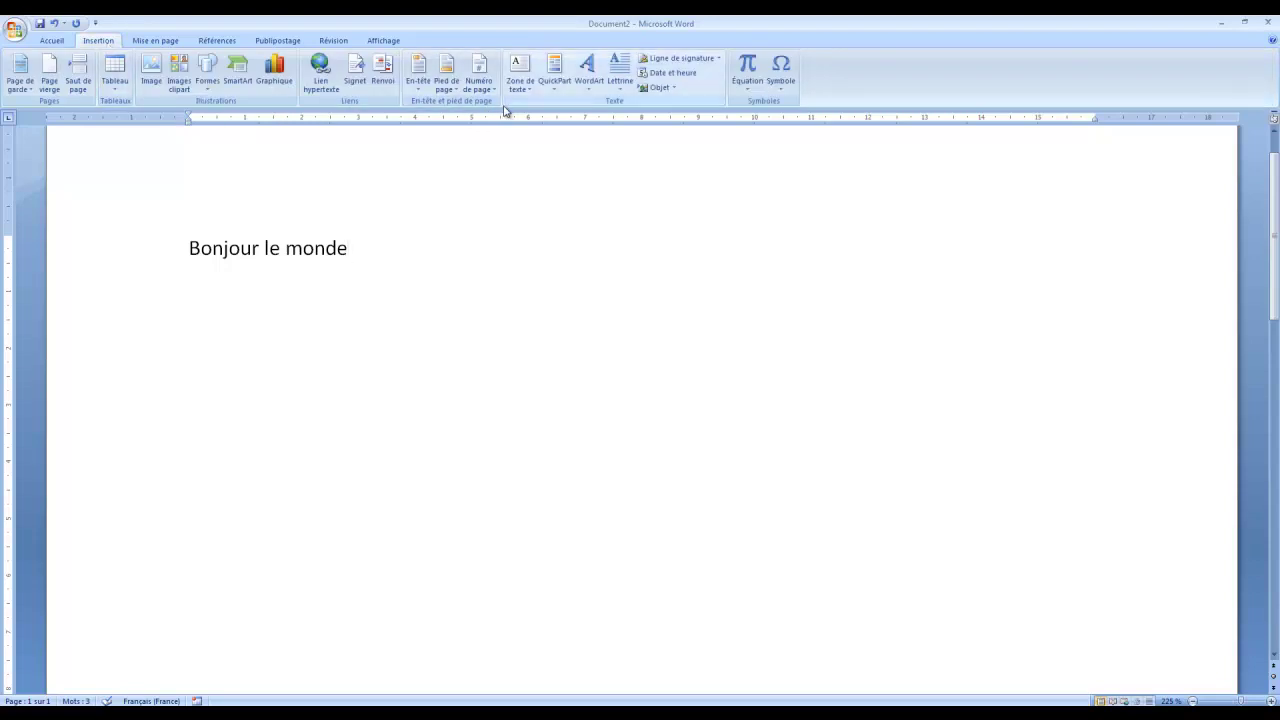
click(236, 42)
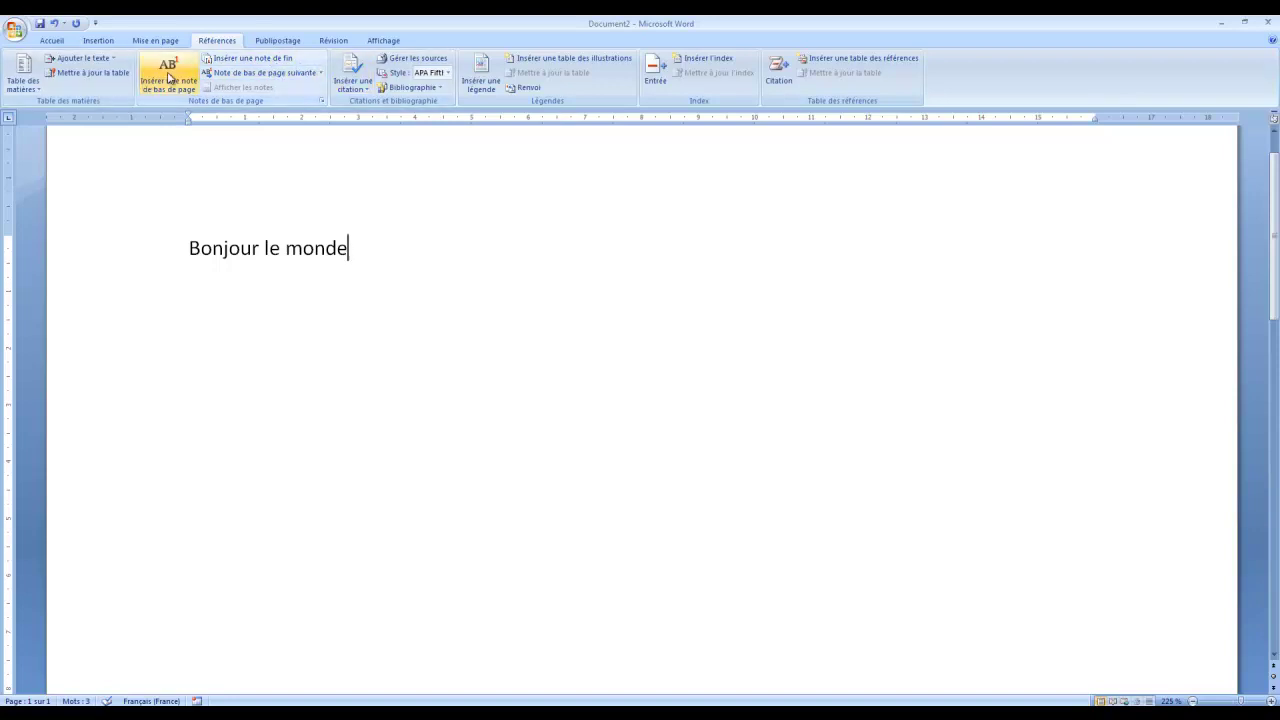
click(173, 68)
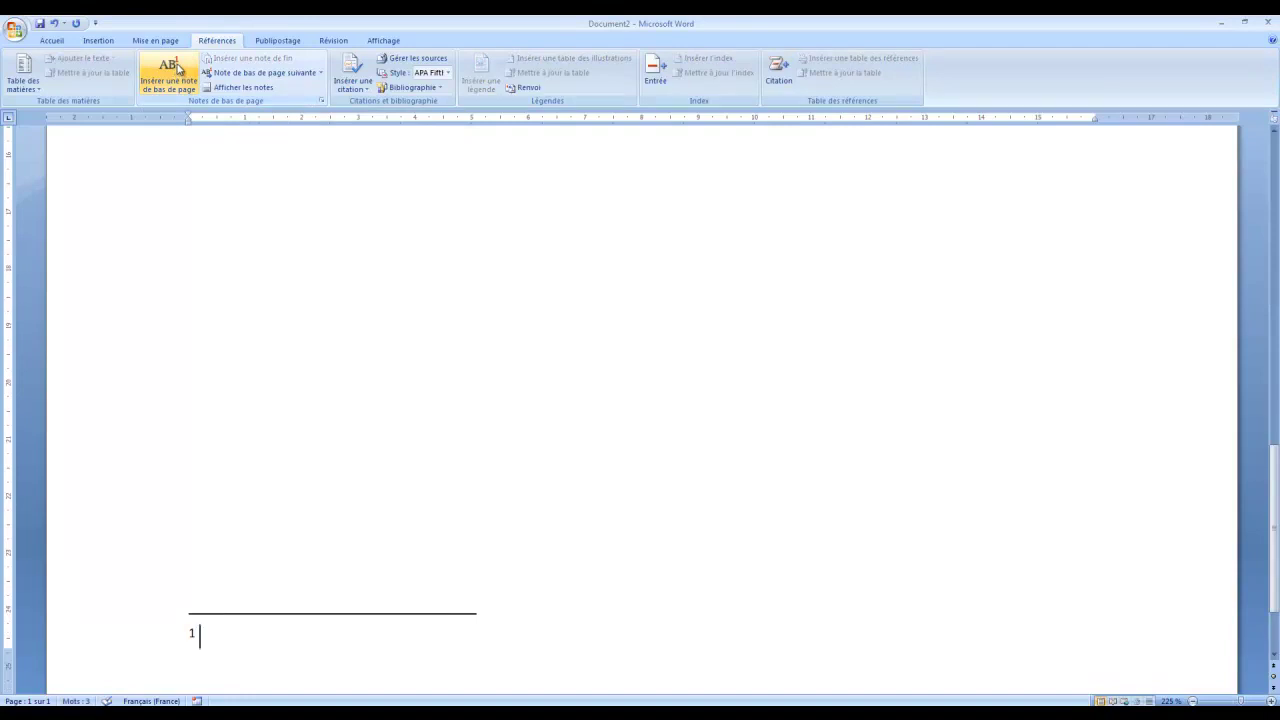
Enter "Et pour toute nationalité" as the text of the first footnote
text(et poi)
key(BackSpace)
text(ur)
text( m)
key(BackSpace)
text(t)
text(ys)
key(BackSpace)
key(BackSpace)
text(toute )
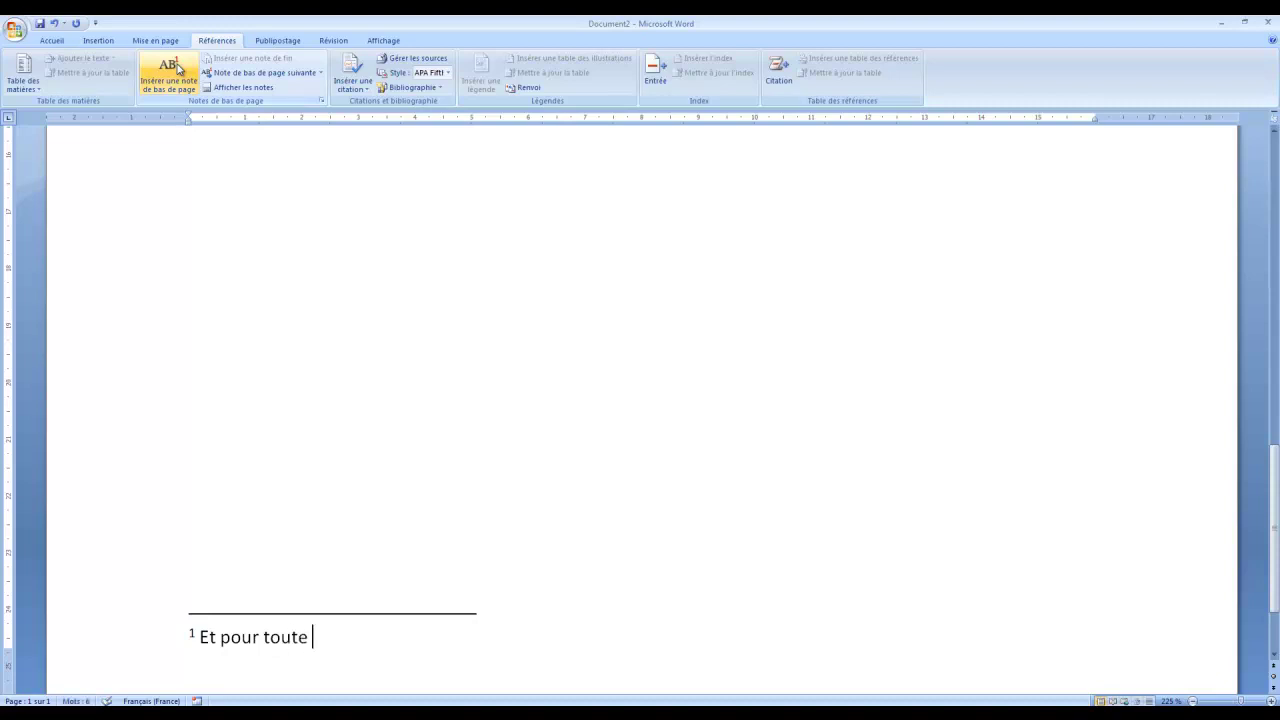
text(nationalité)
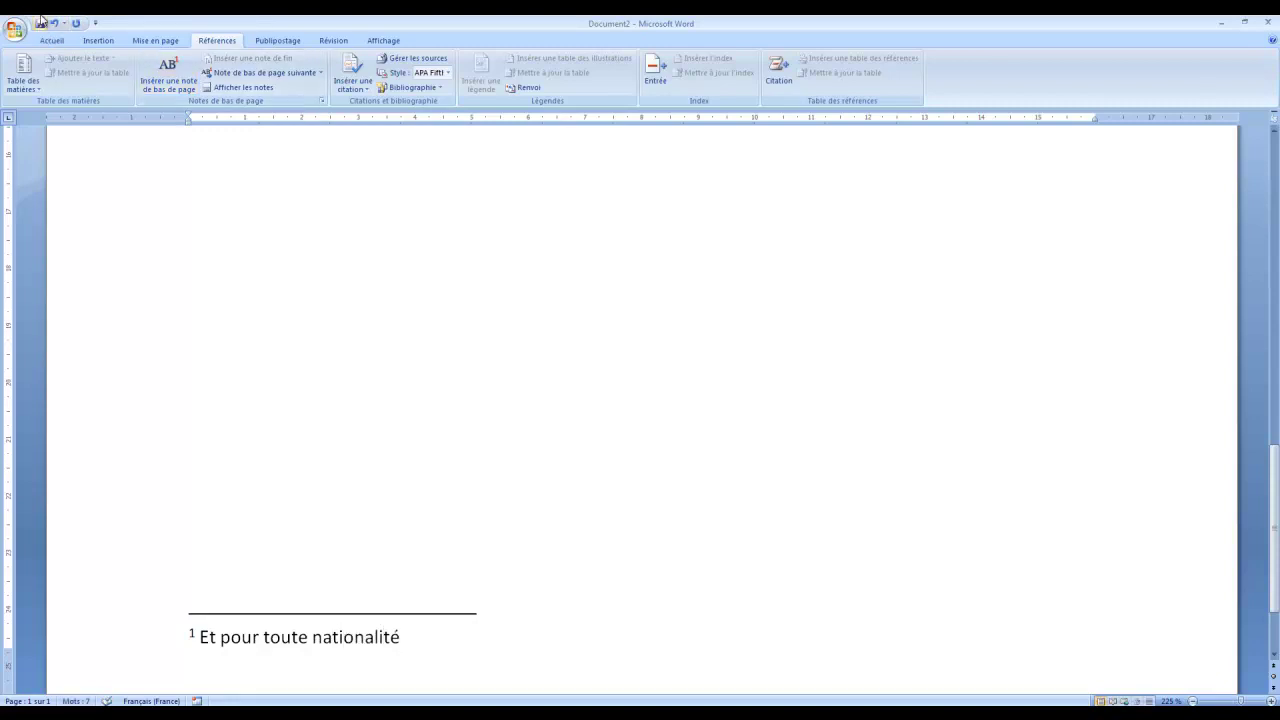
Go back and forth between the footnote reference after "Bonjour le monde" and its note text
scroll(331, 380, up, 10)
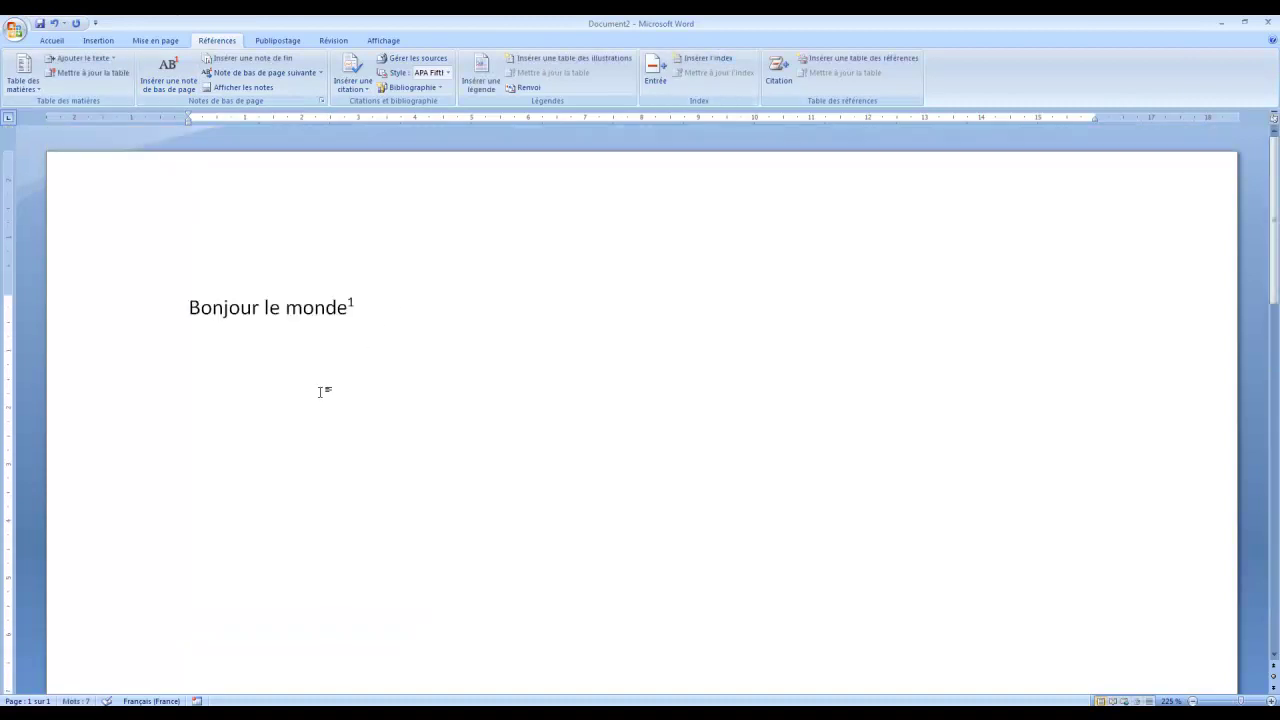
click(322, 391)
double_click(352, 302)
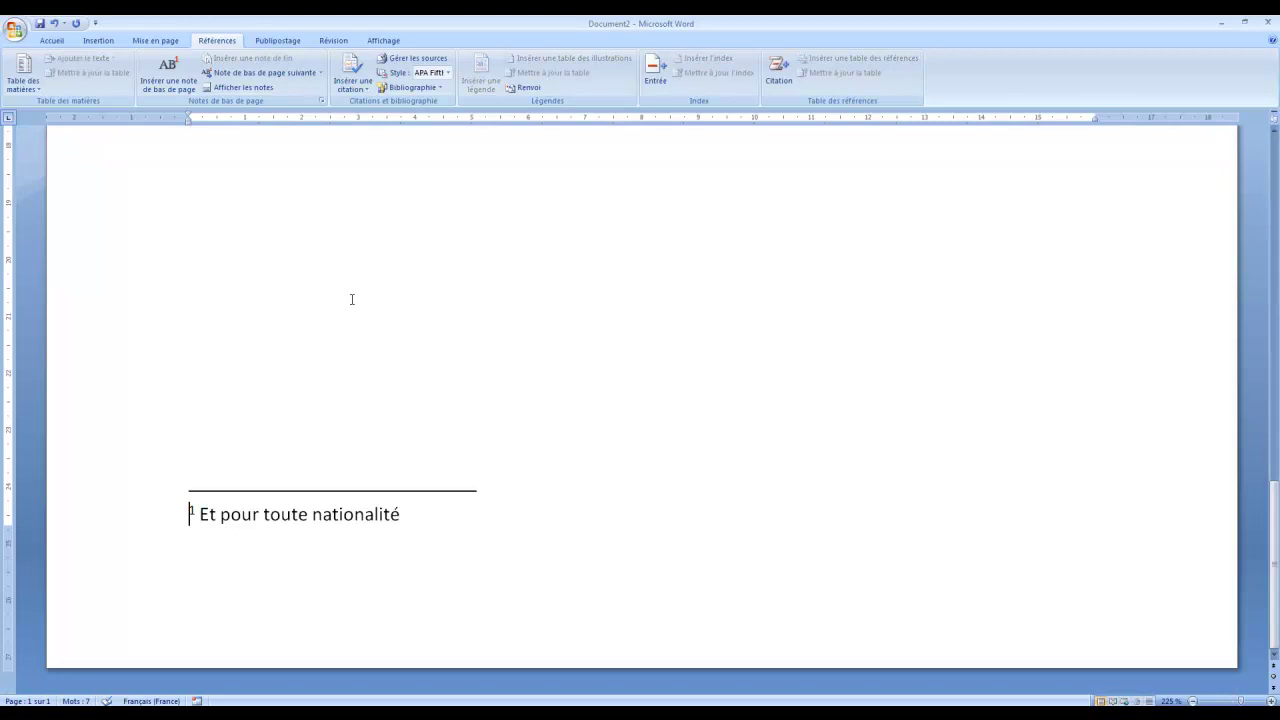
click(229, 90)
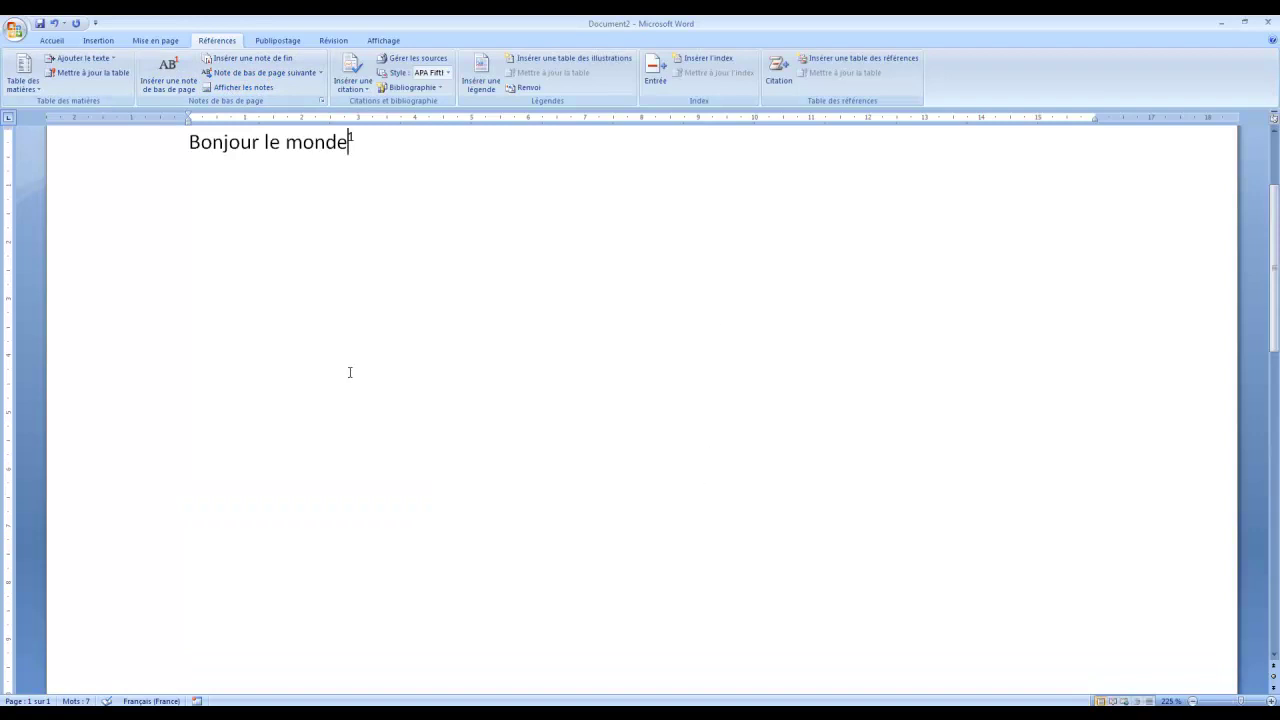
scroll(350, 372, up, 1)
double_click(350, 213)
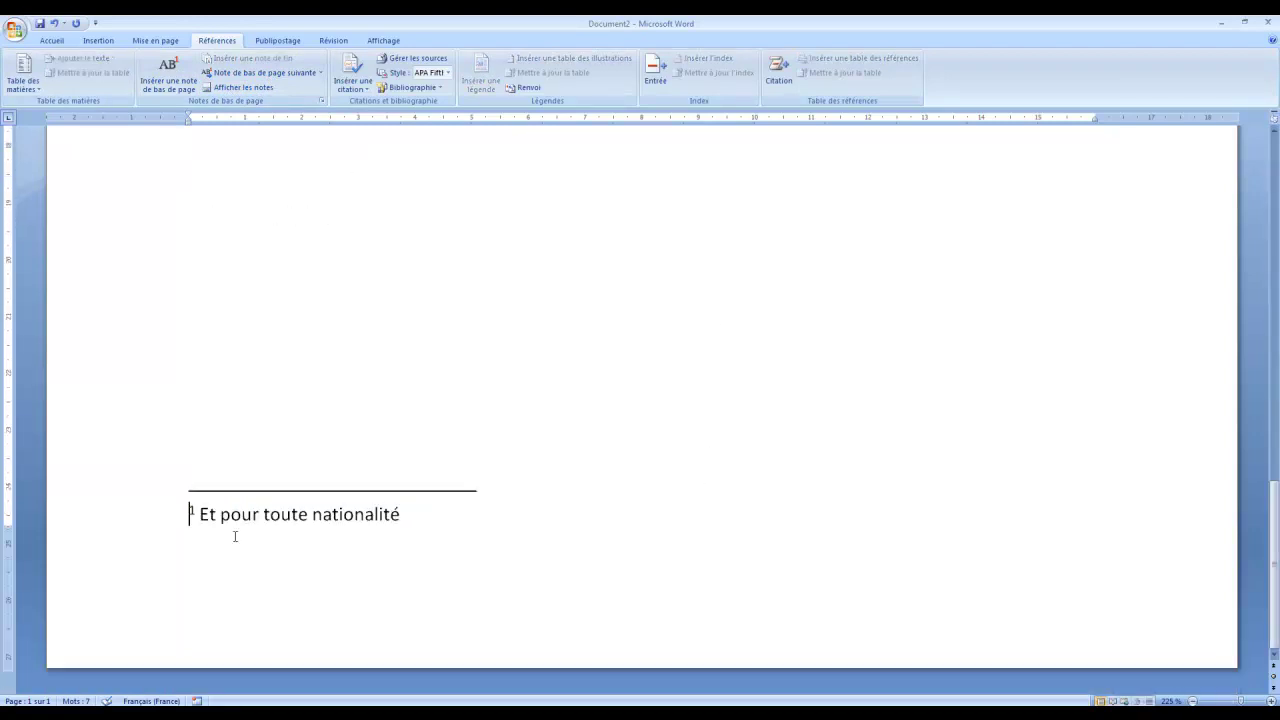
Try centring the footnote text and return it to left alignment
triple_click(252, 516)
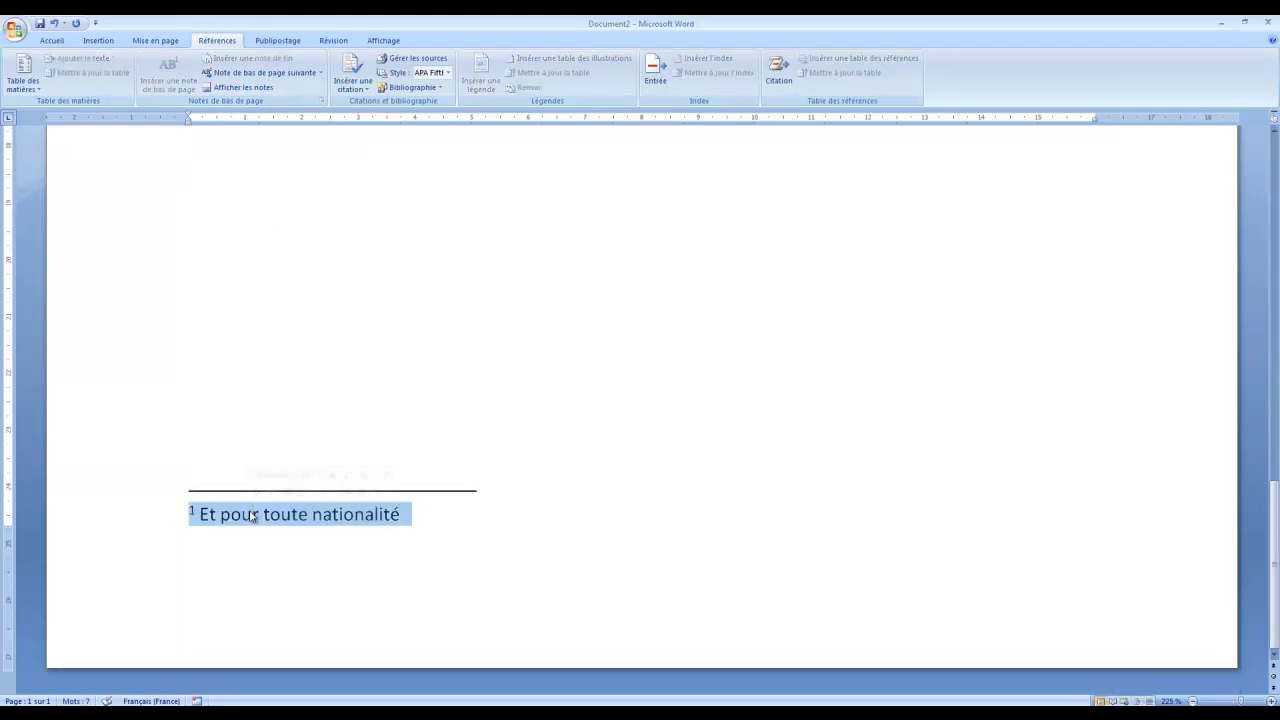
click(52, 40)
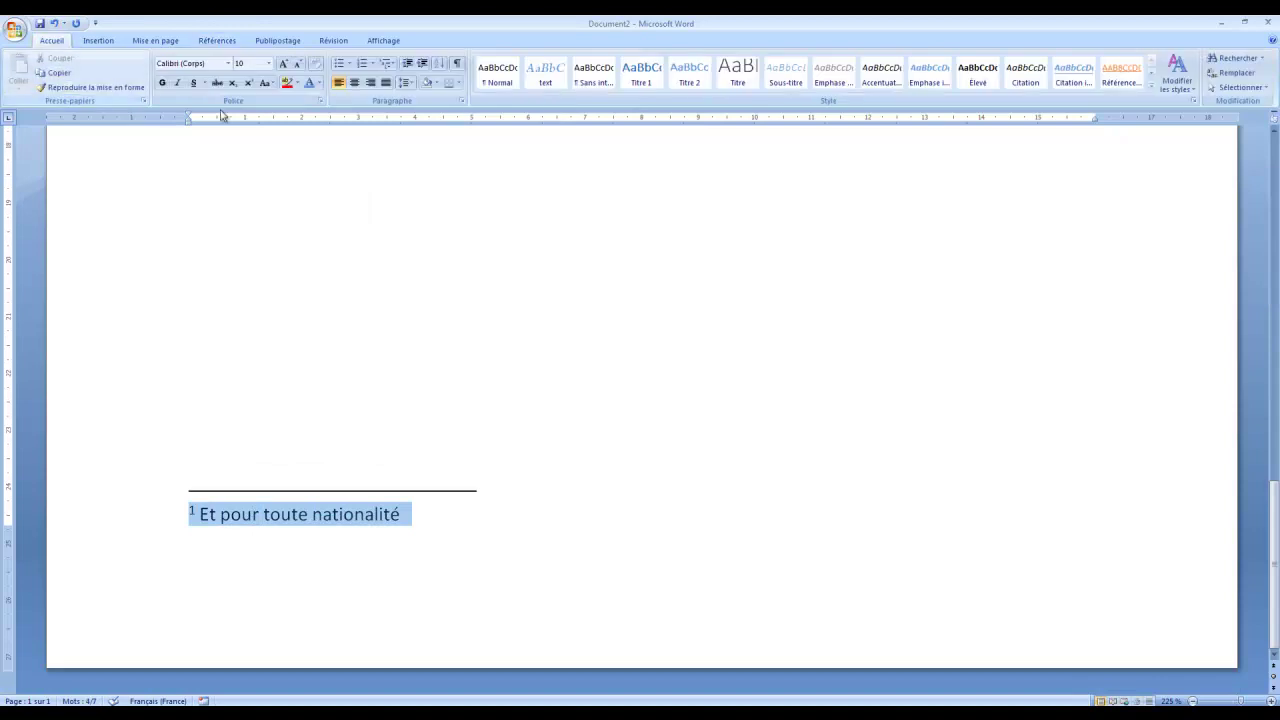
click(355, 84)
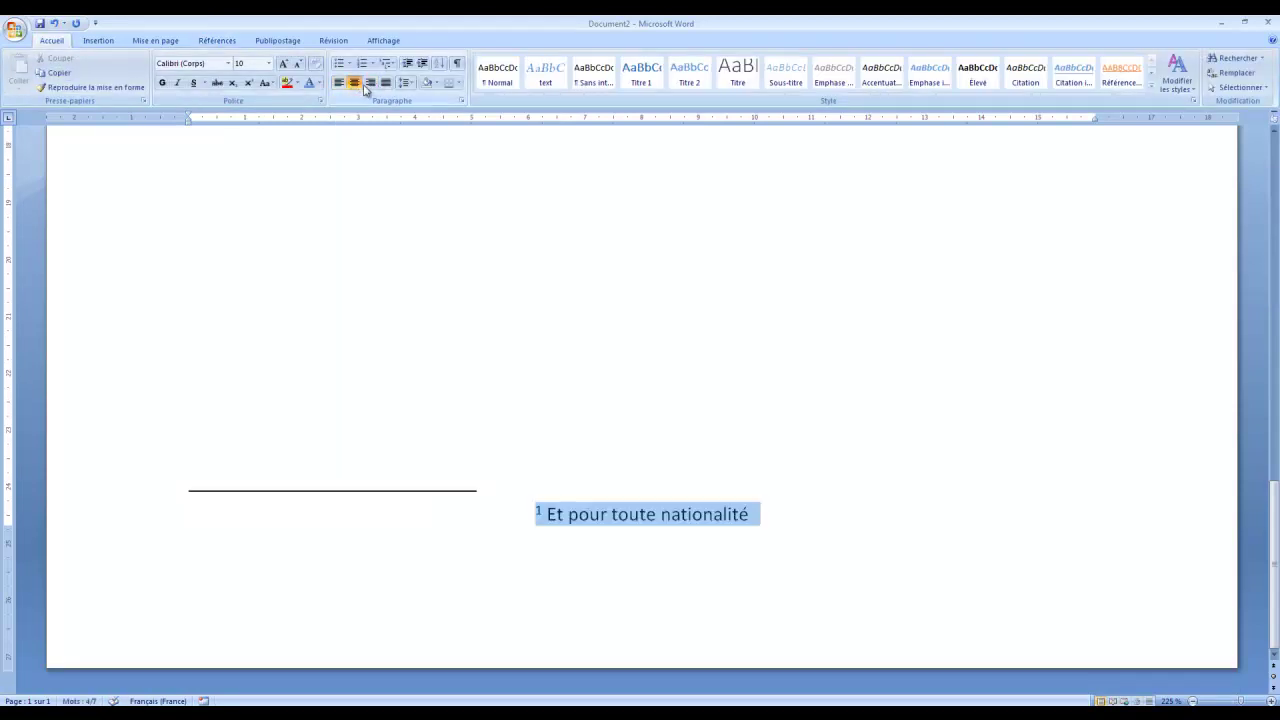
click(340, 84)
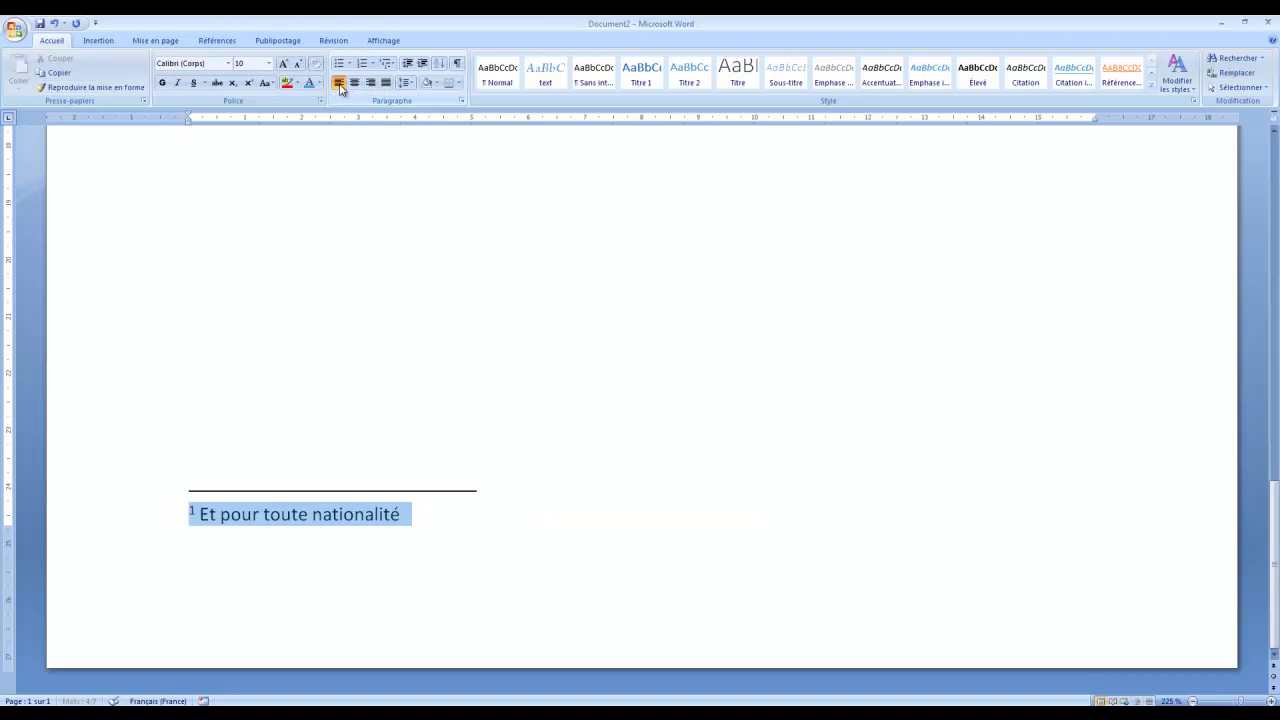
click(278, 432)
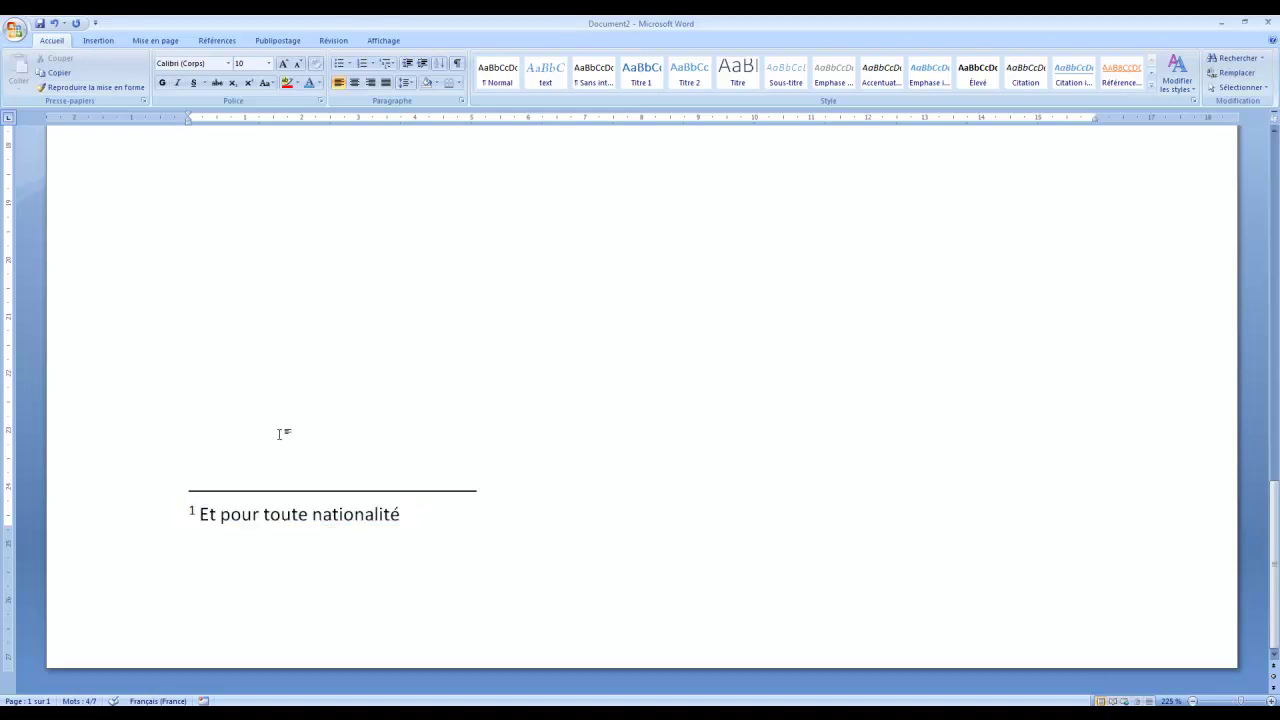
Insert a table with four columns and two rows below "Bonjour le monde"
scroll(280, 433, up, 1)
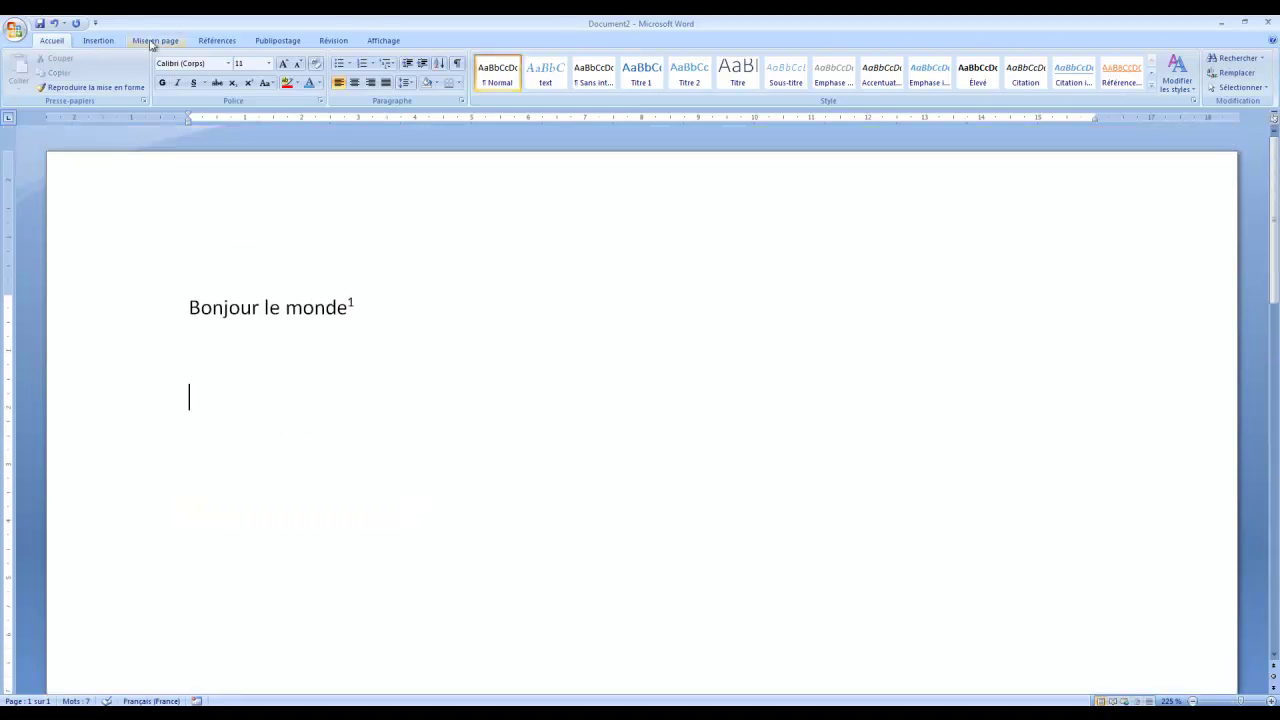
click(97, 40)
click(115, 78)
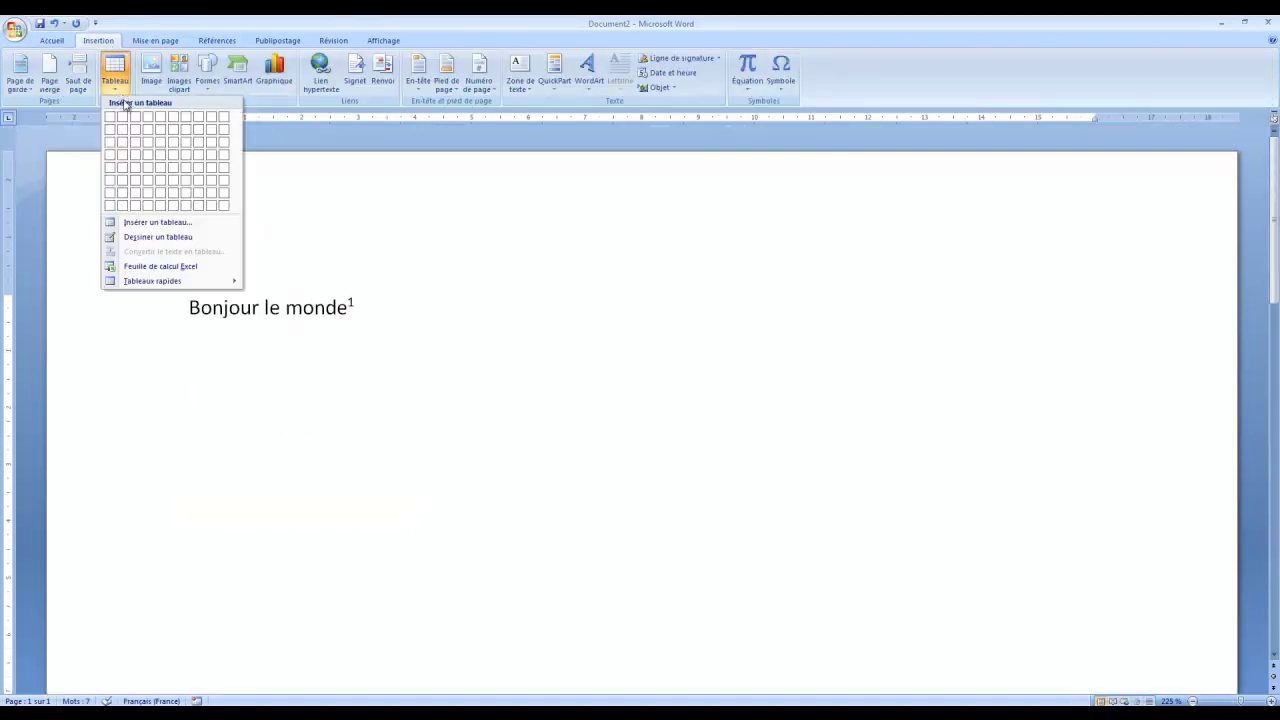
click(145, 129)
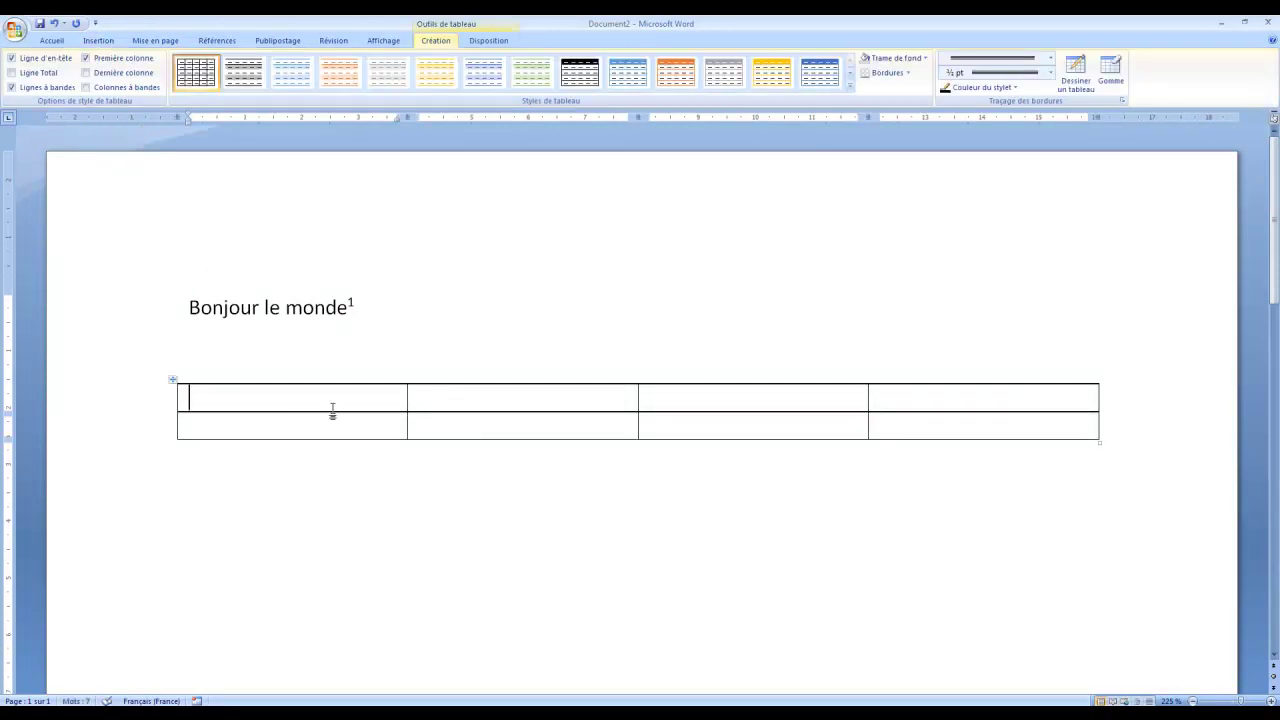
Enter "Tva" in the second cell of the table's first row
click(552, 399)
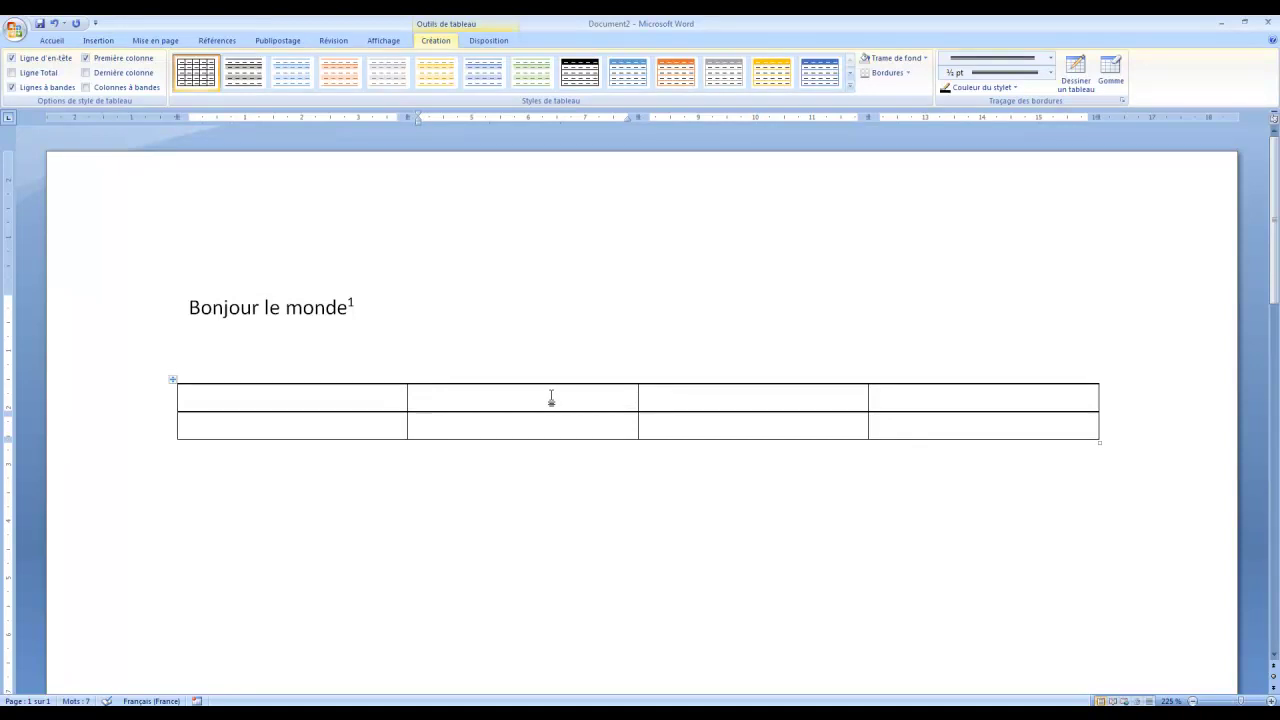
text(mont)
key(Home)
key(Delete)
key(Delete)
key(Delete)
key(Delete)
text(tva)
Move through the table cells past the last one to add a third row
key(Tab)
key(Tab)
key(Tab)
key(Tab)
key(Tab)
key(Tab)
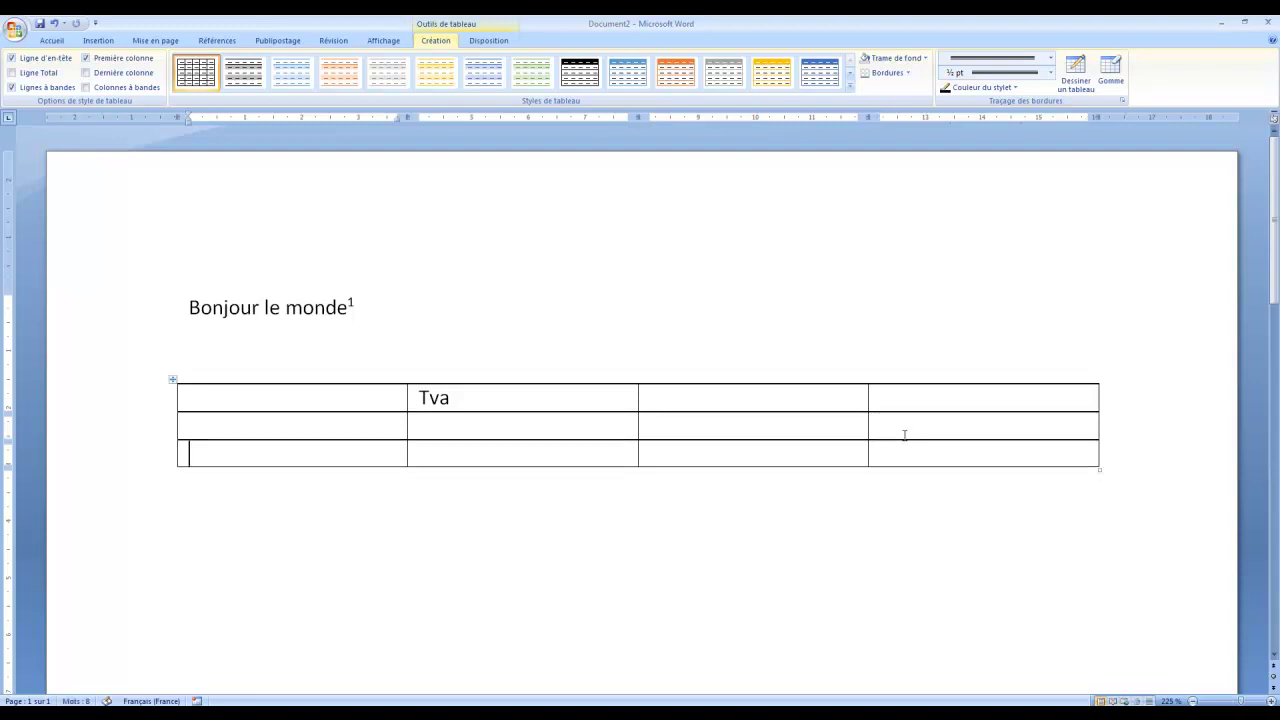
Try adding empty lines in the third row's first cell to make the row taller, and remove them
key(Return)
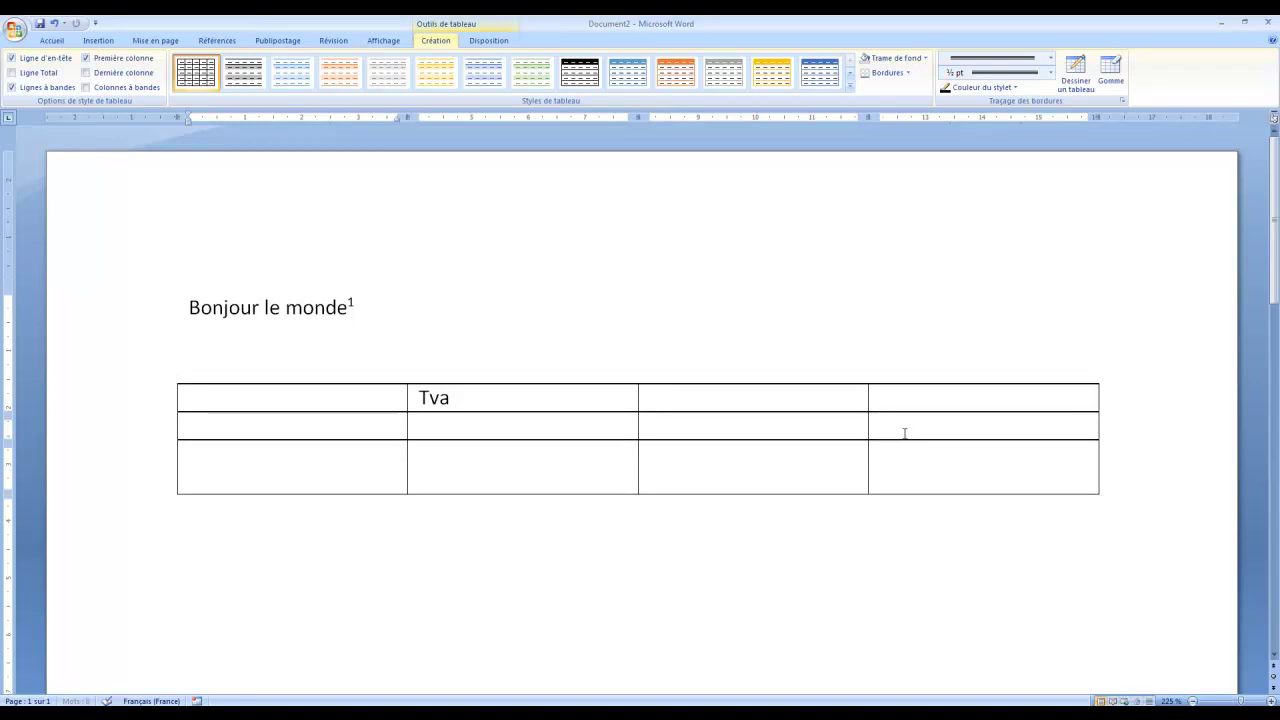
key(Return)
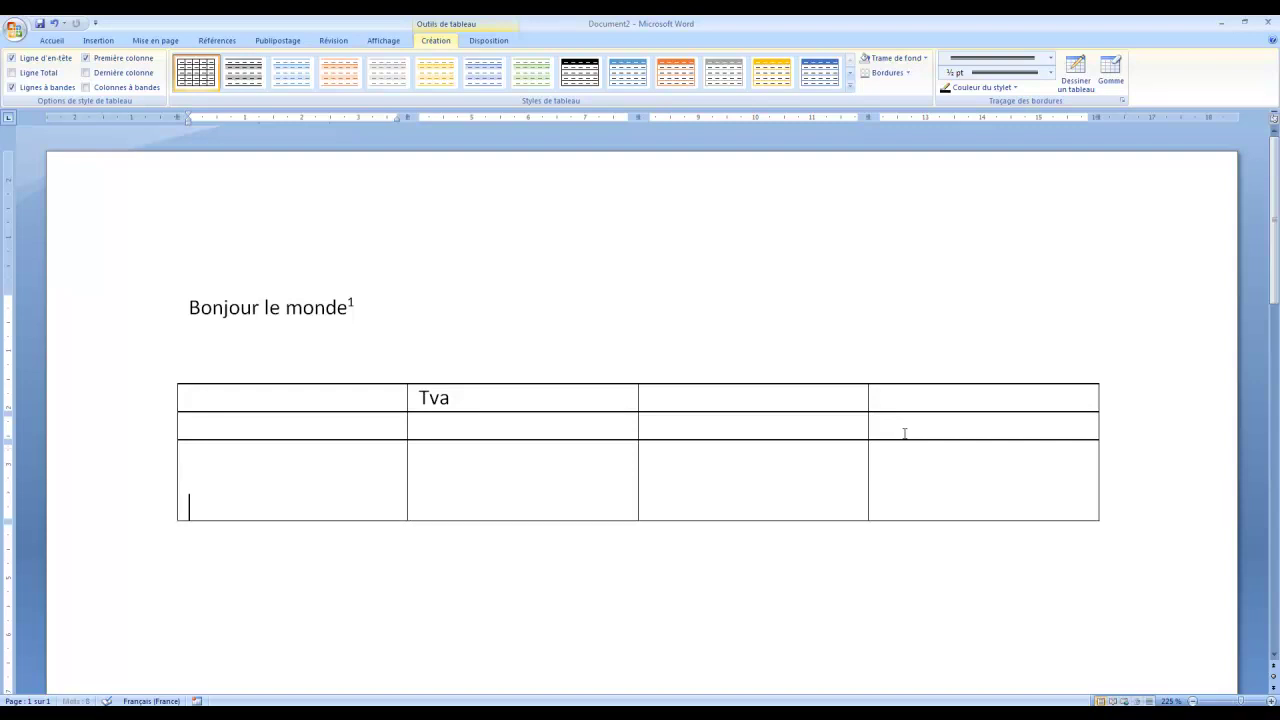
key(Return)
key(Return)
key(BackSpace)
key(BackSpace)
key(BackSpace)
key(BackSpace)
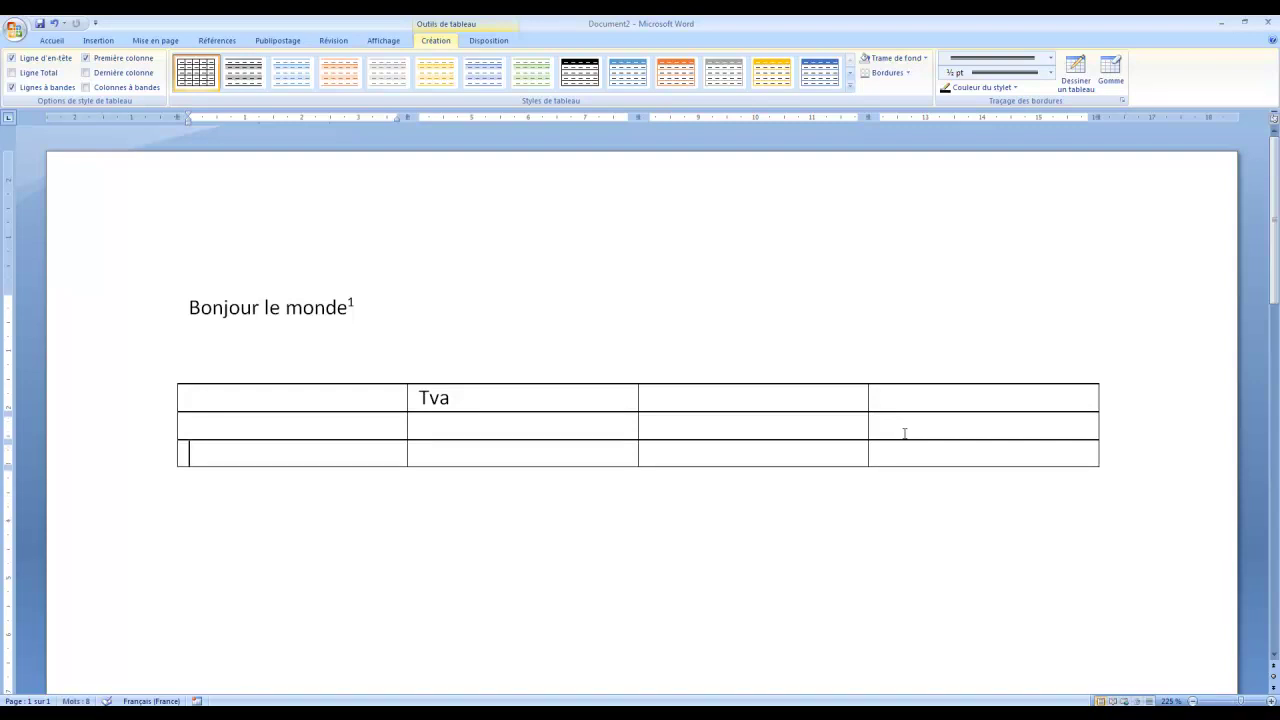
Insert a footnote after "Tva" in the table with the note text "20,6%"
click(181, 402)
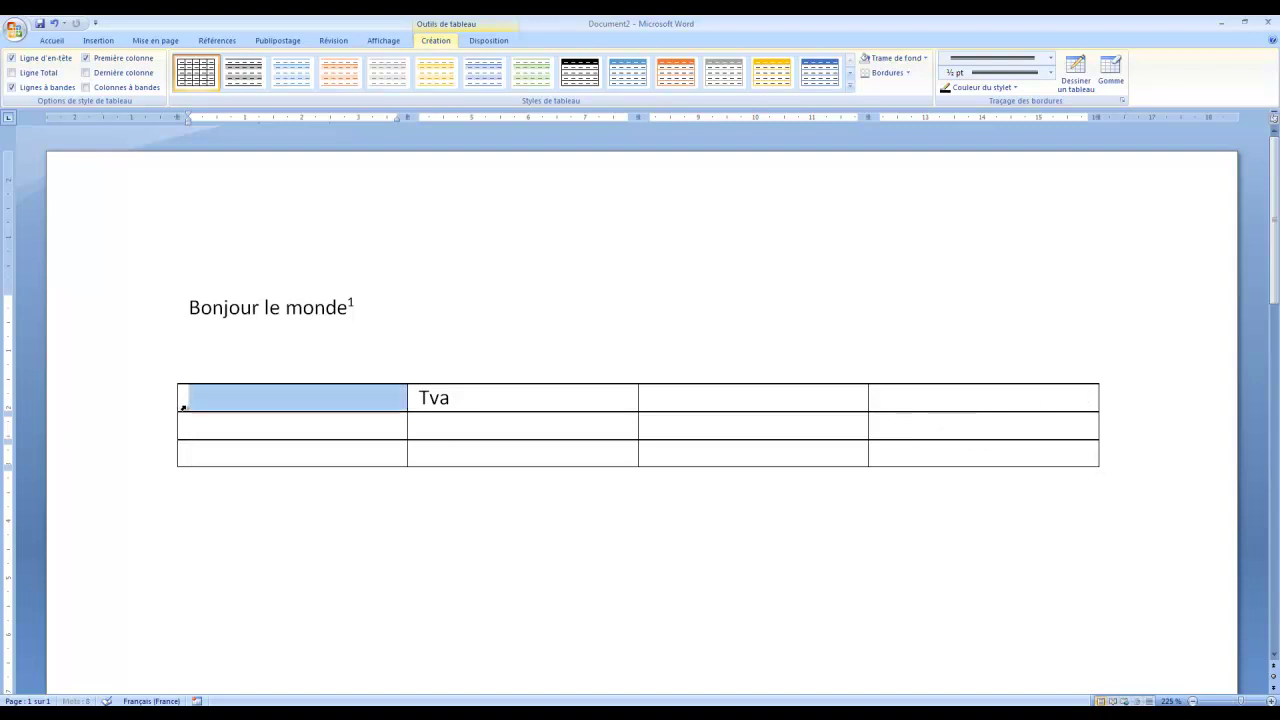
click(468, 395)
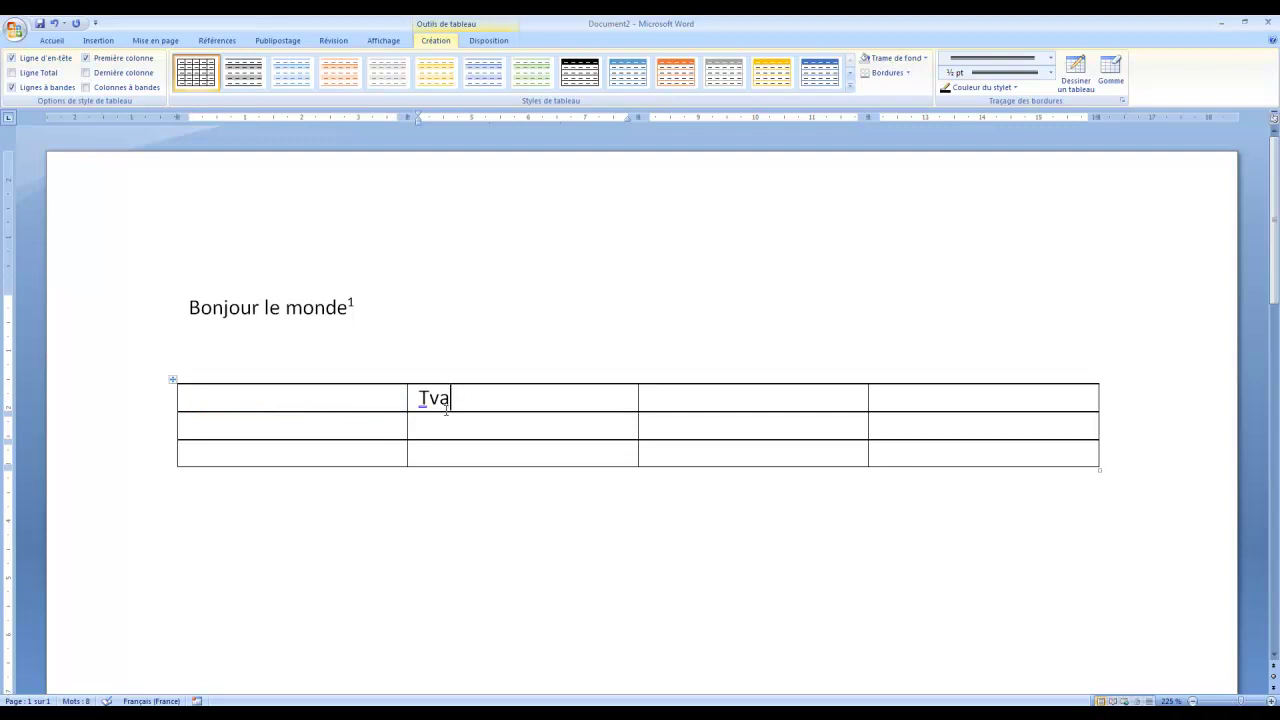
click(226, 44)
click(169, 72)
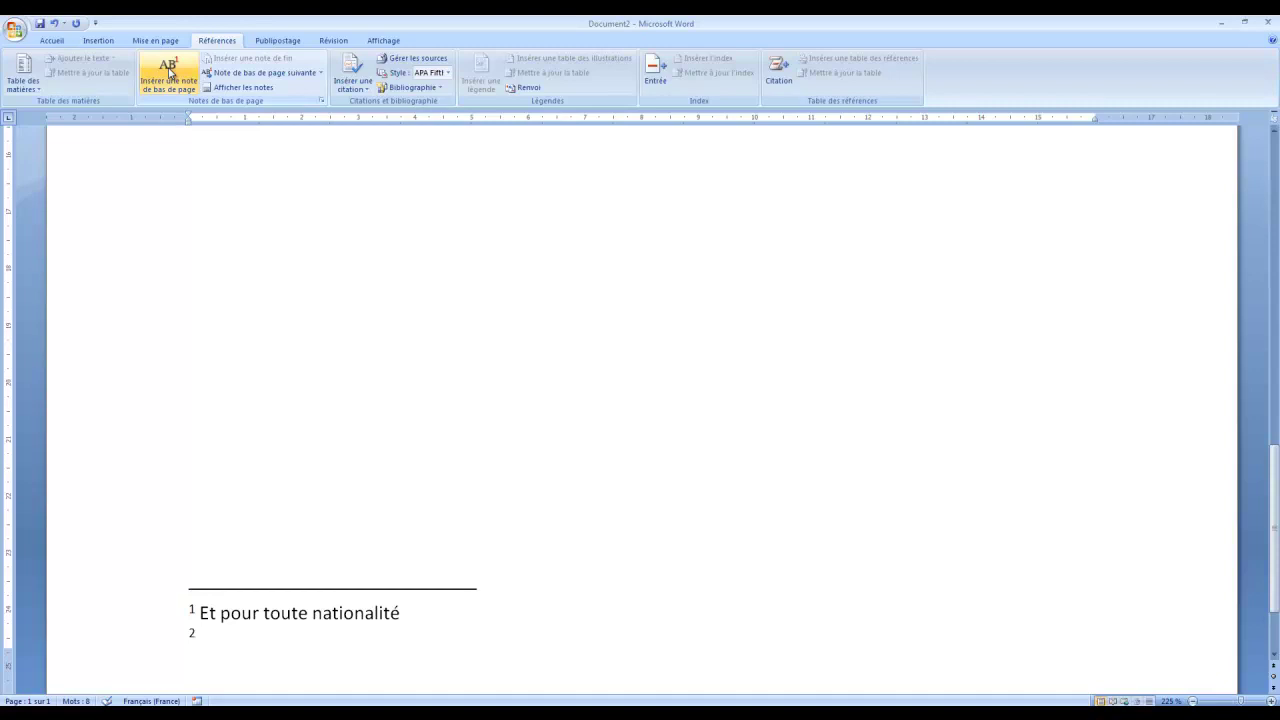
text(20,6)
text(%)
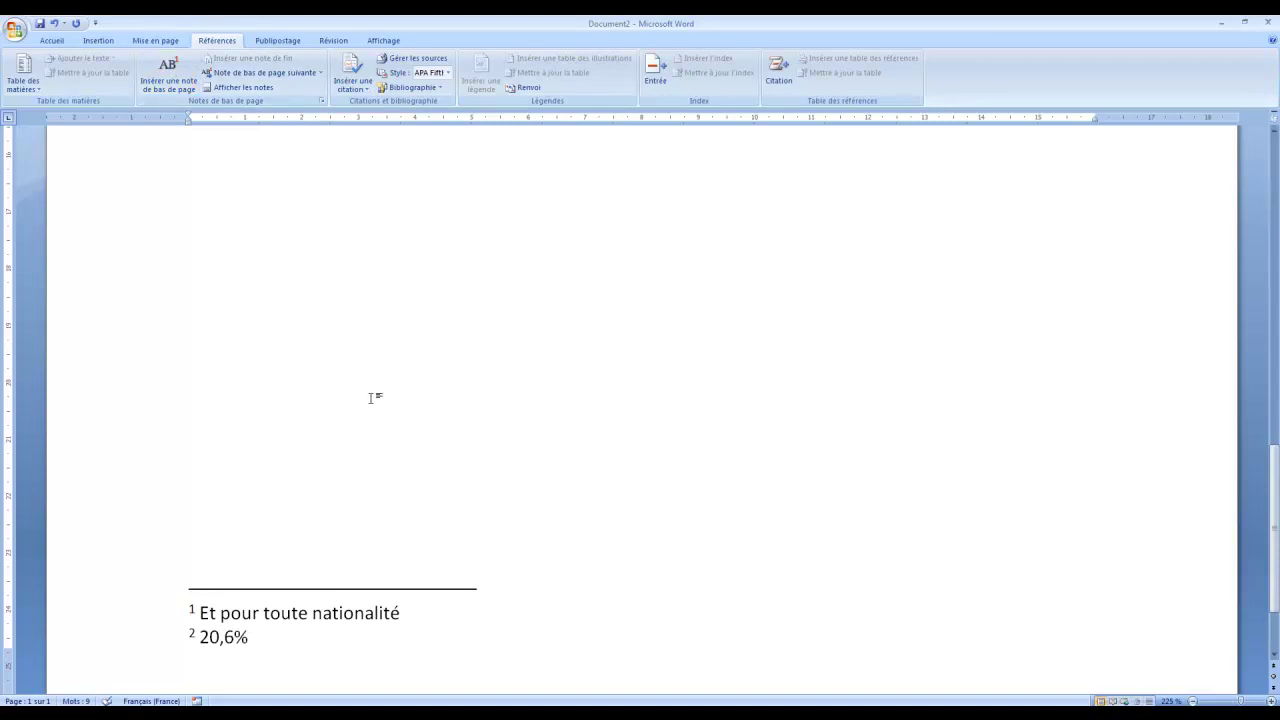
Return to the page body and add an empty paragraph below the table
click(394, 326)
scroll(394, 326, up, 4)
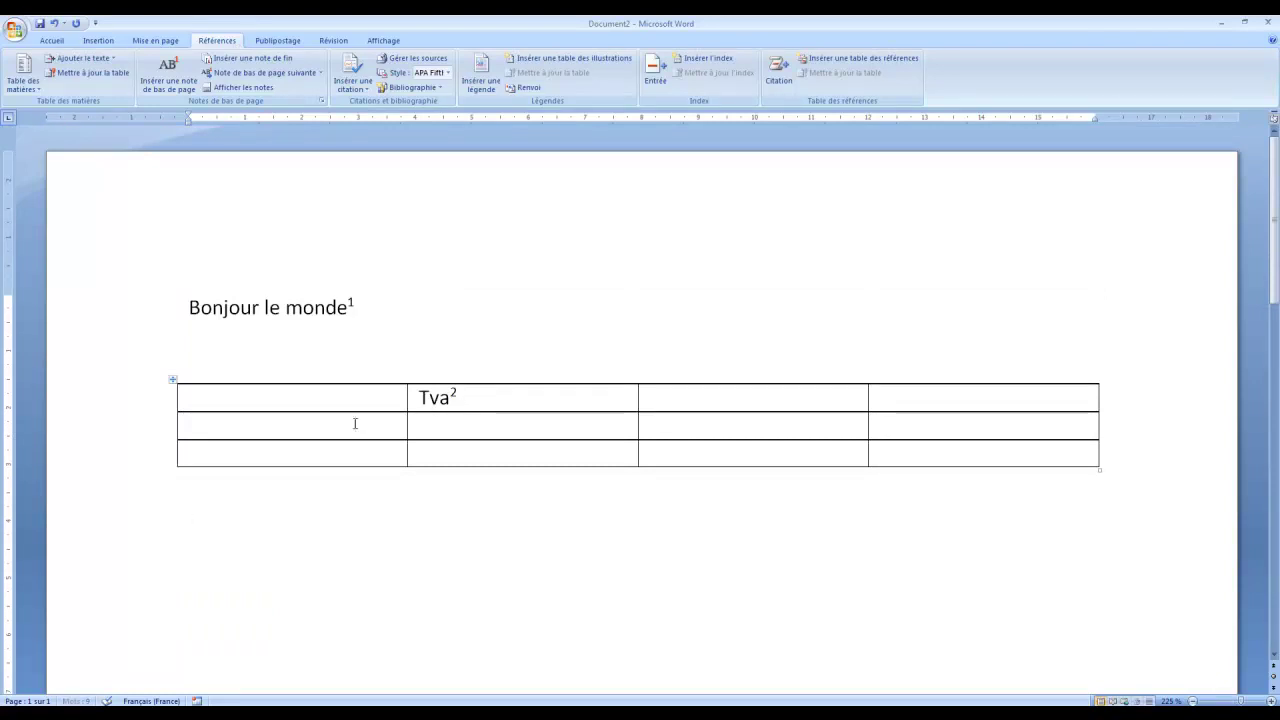
key(Return)
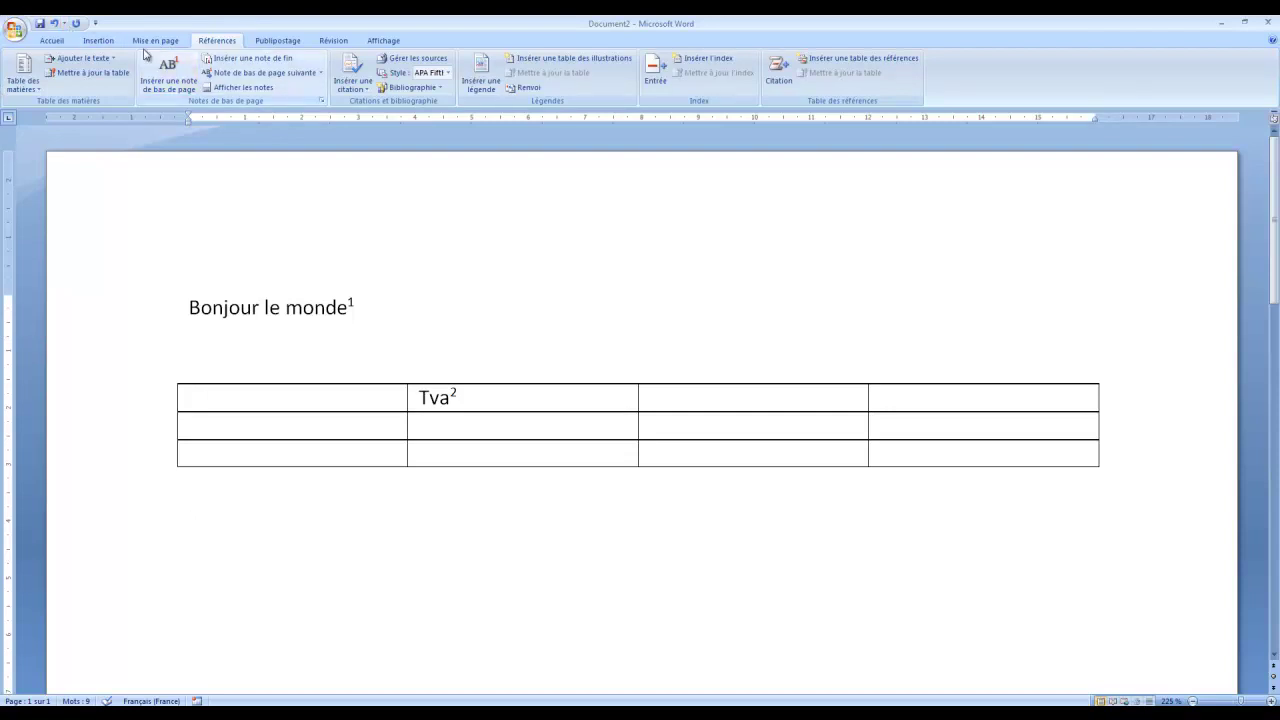
Insert the predefined "Citation austère" text box from the empty paragraph below the table
click(99, 41)
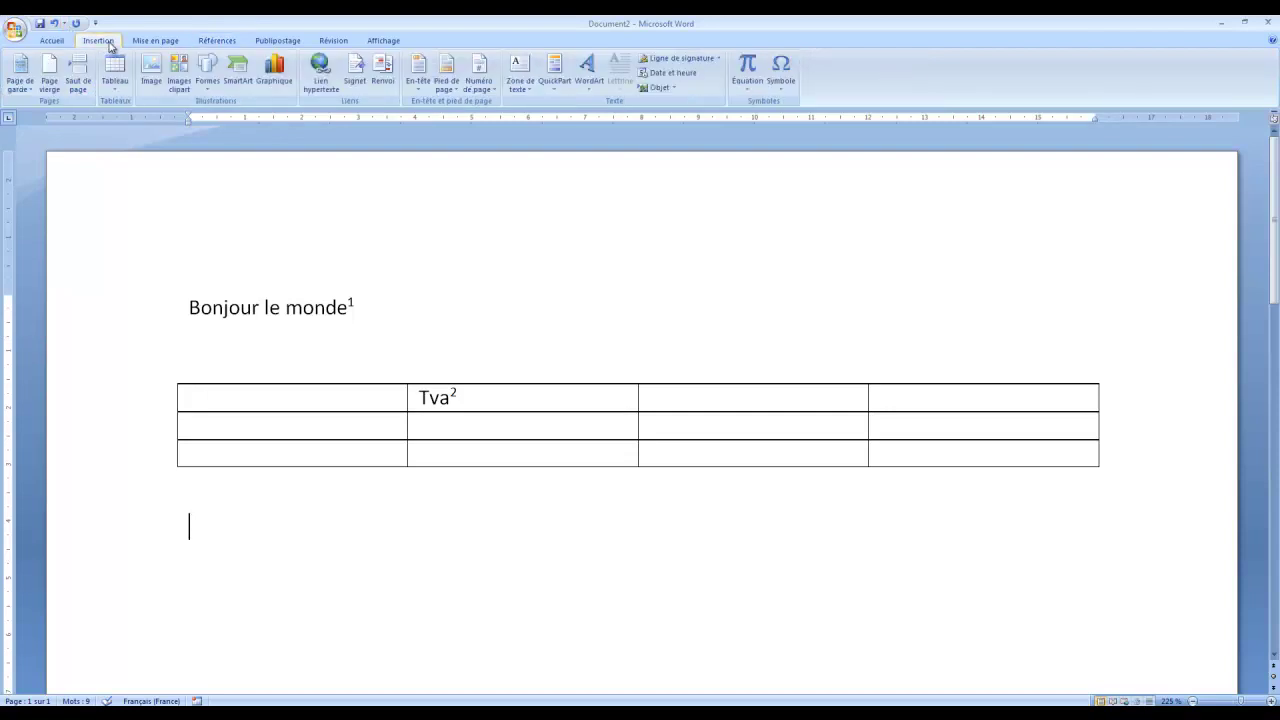
click(219, 44)
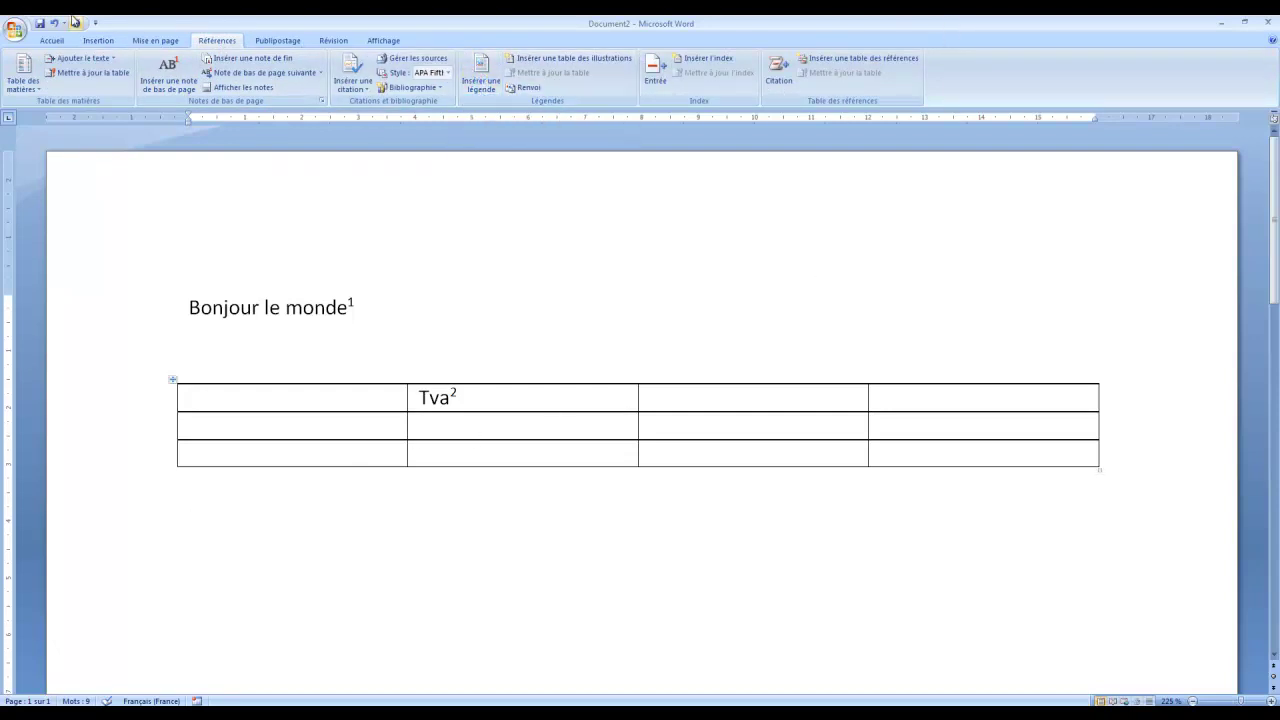
click(92, 42)
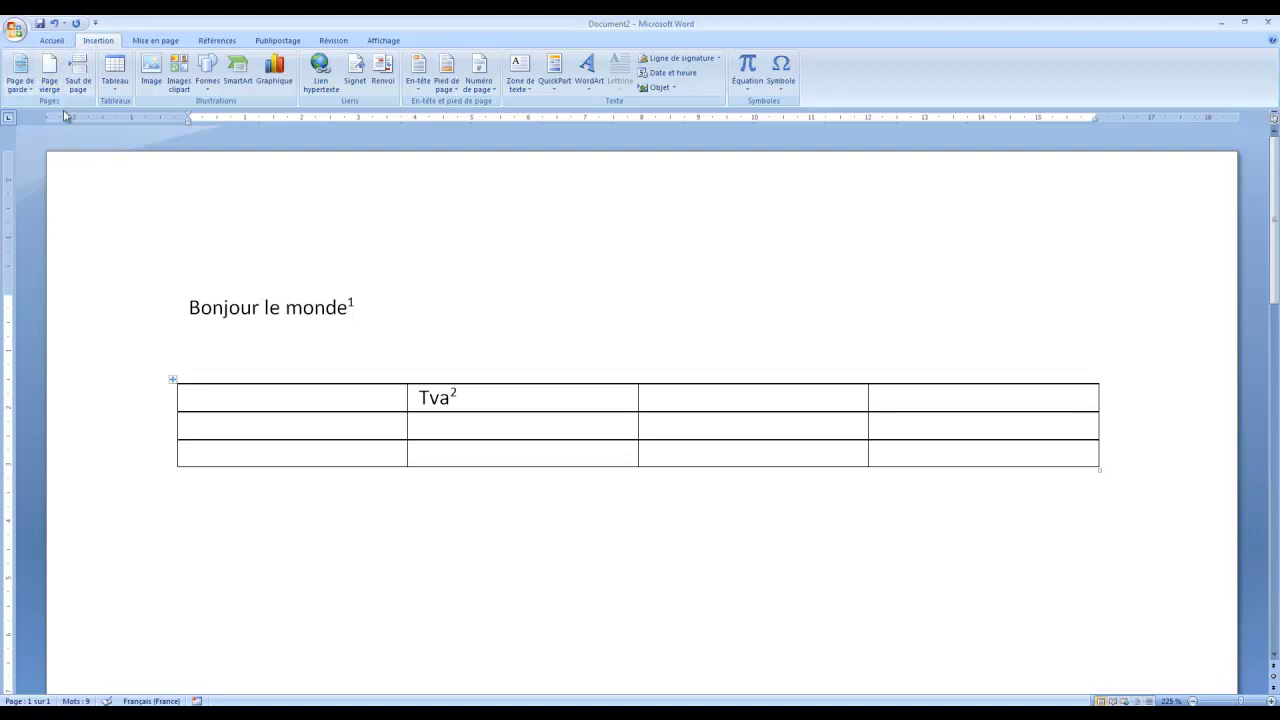
click(521, 88)
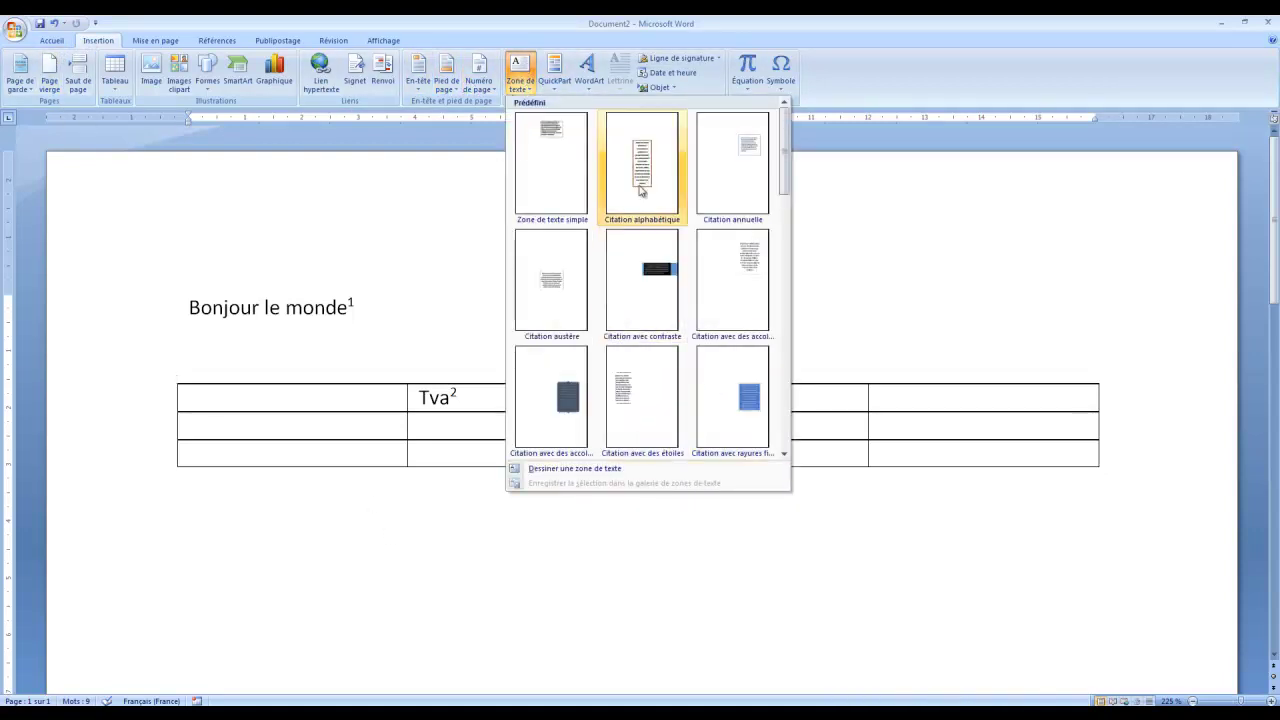
click(520, 78)
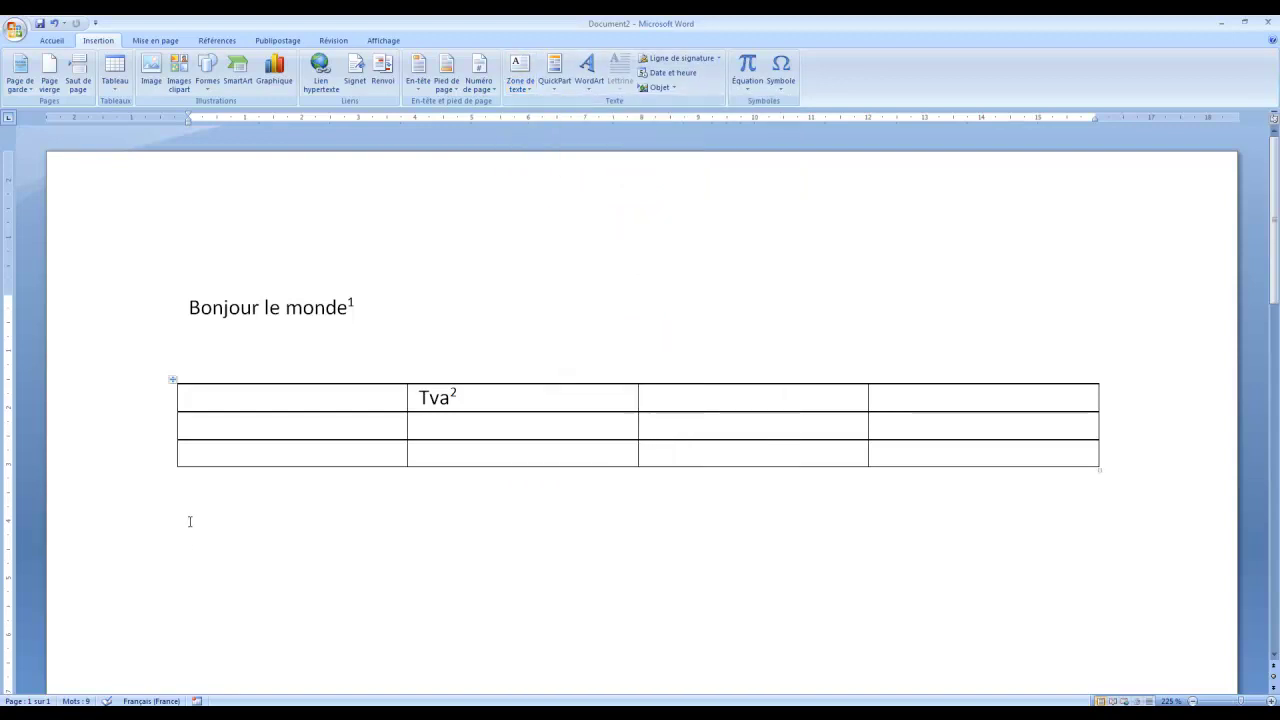
drag(189, 520, 318, 599)
click(521, 72)
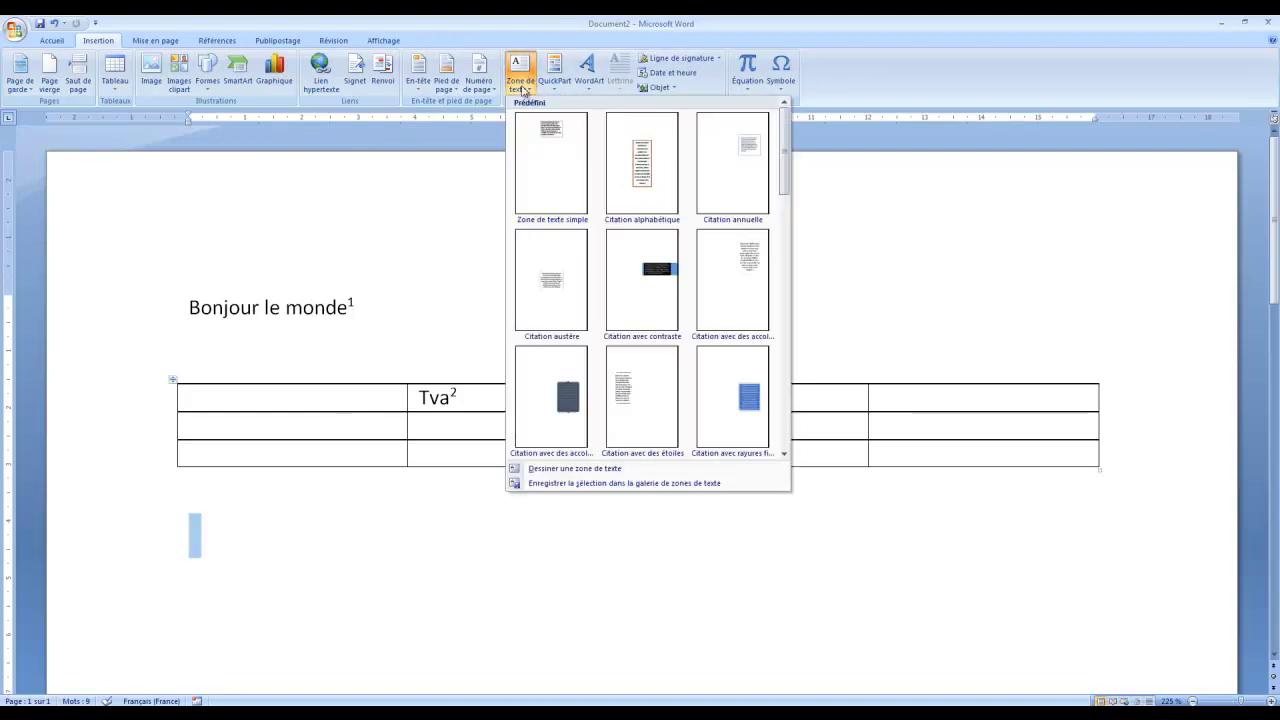
click(560, 305)
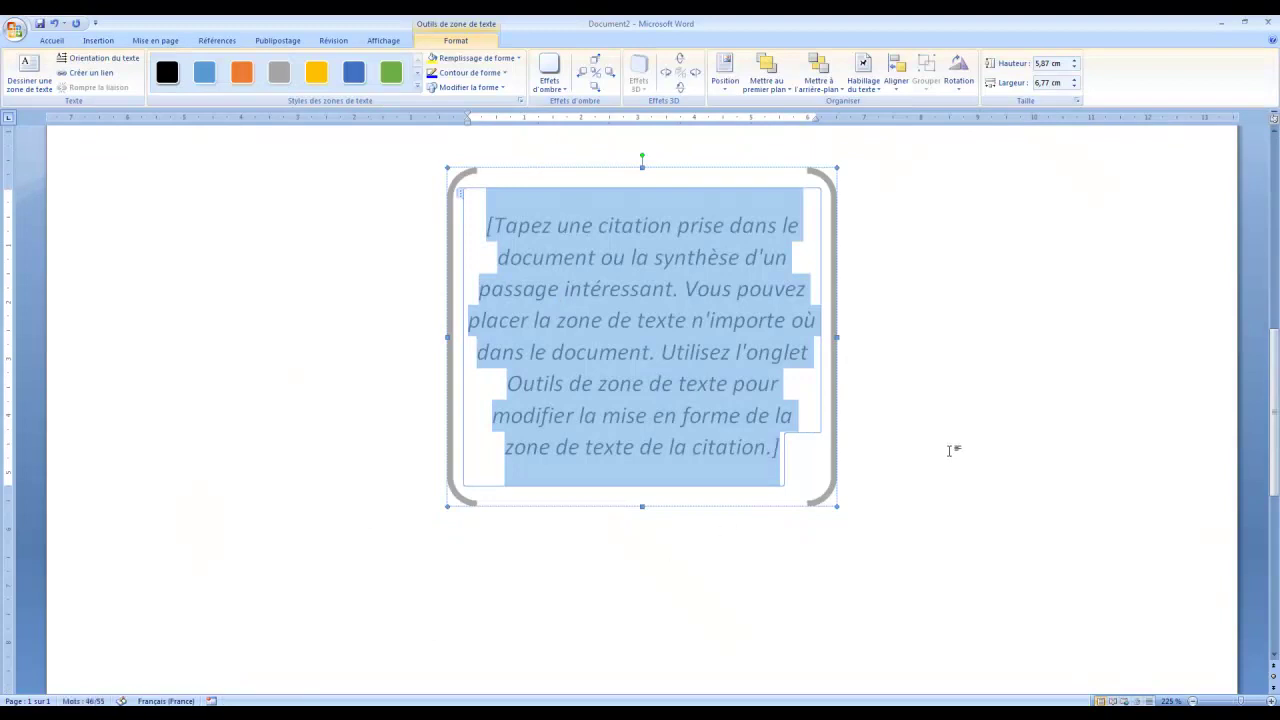
scroll(835, 487, up, 3)
scroll(808, 498, up, 2)
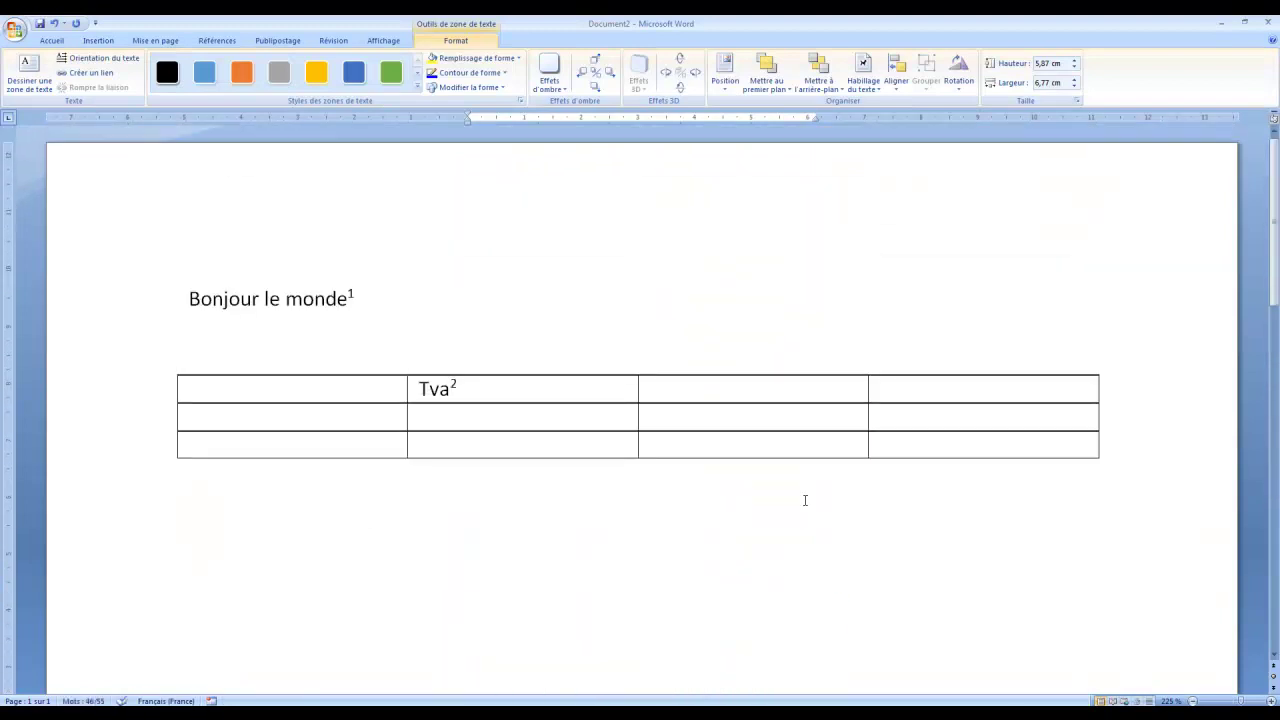
scroll(808, 500, down, 3)
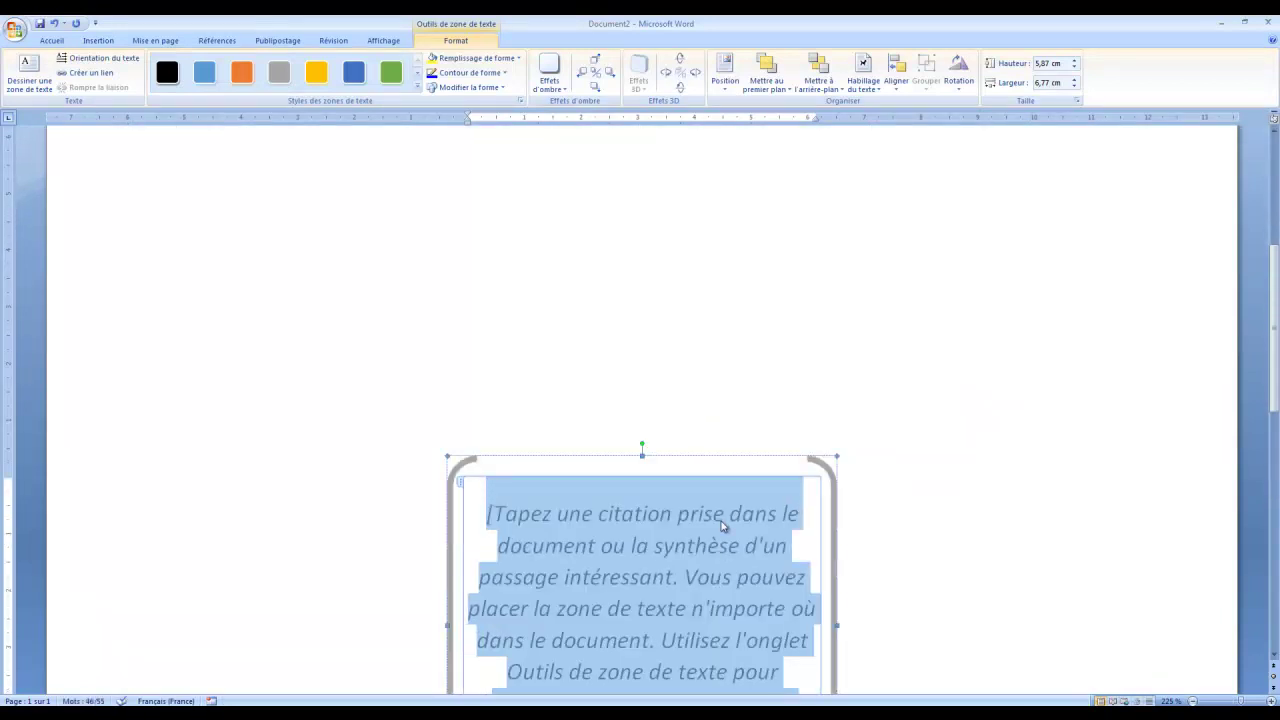
Draw a text box about 2,57 cm high and 4,86 cm wide above the quote box, and delete the quote box
click(29, 74)
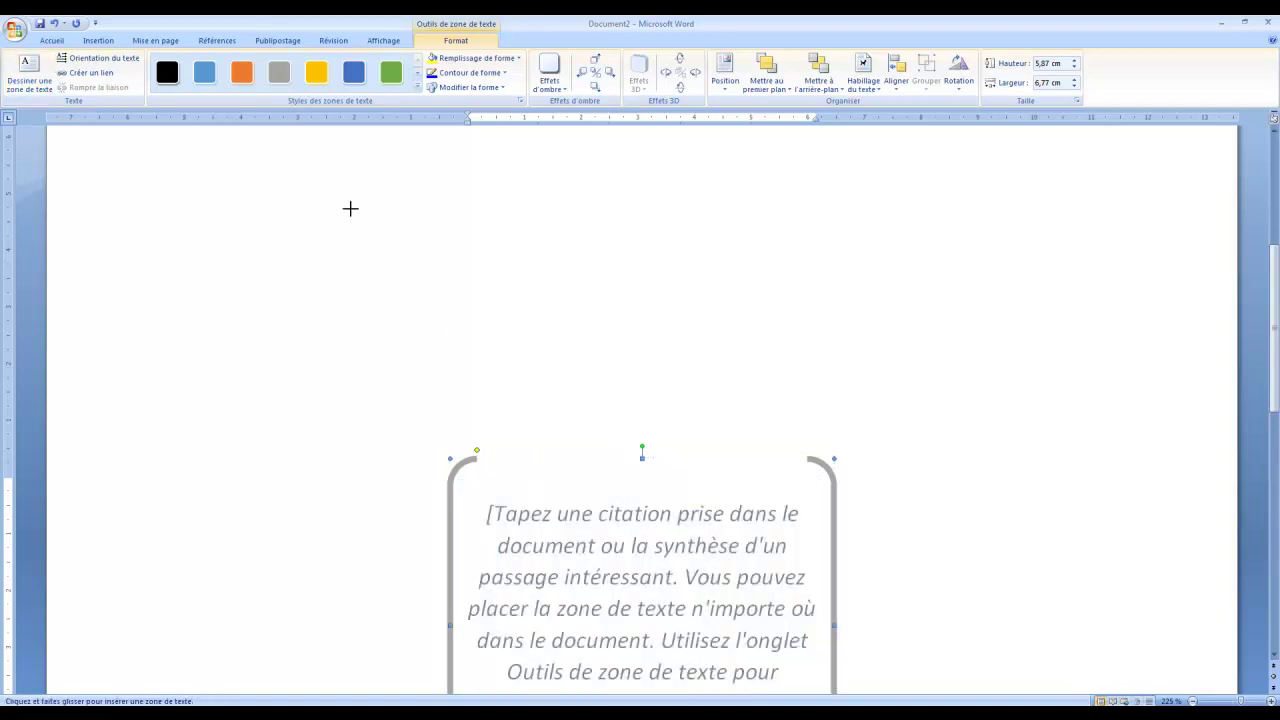
drag(342, 196, 620, 344)
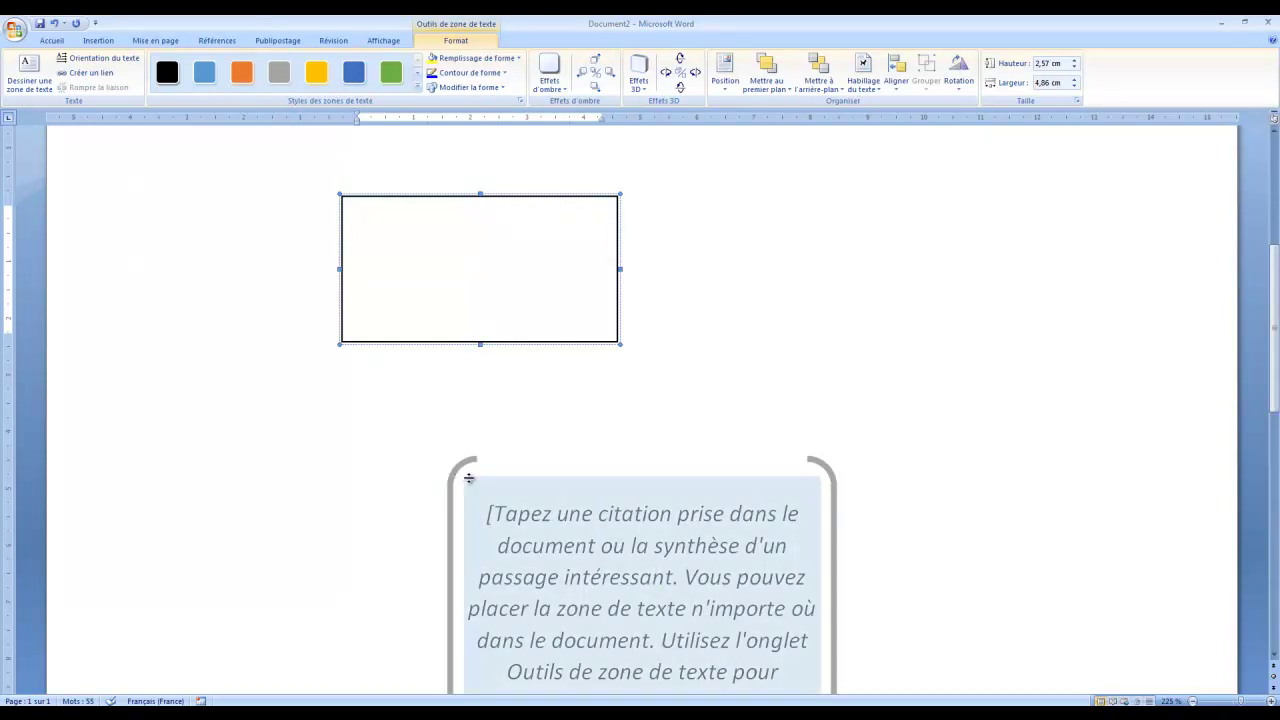
click(449, 479)
key(Delete)
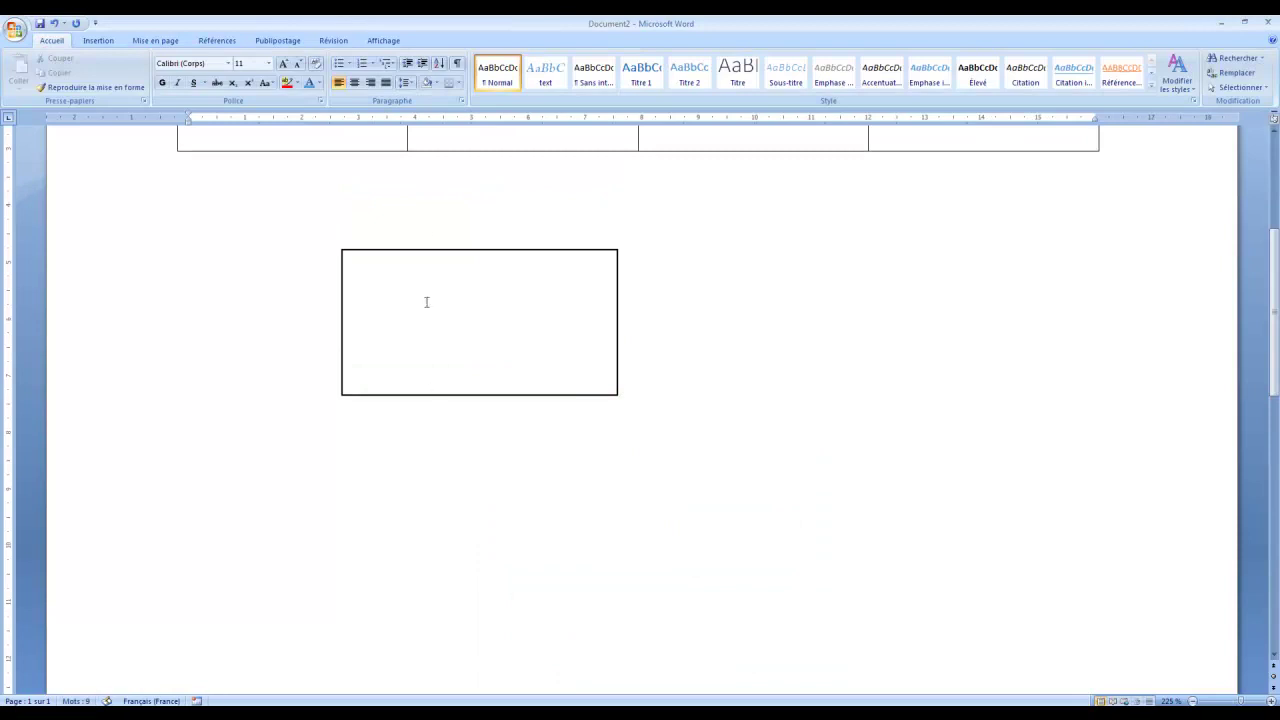
Try the blue and black filled styles on the drawn text box, and apply the black dashed-outline style
click(449, 295)
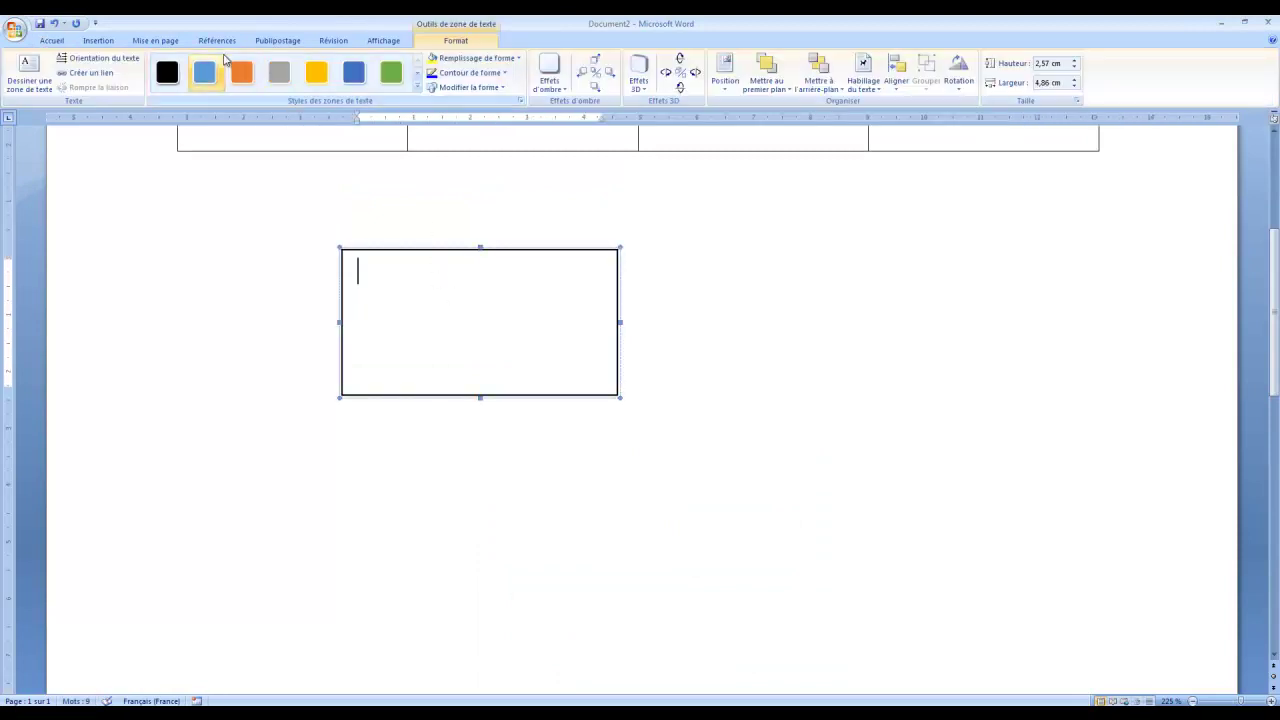
click(205, 82)
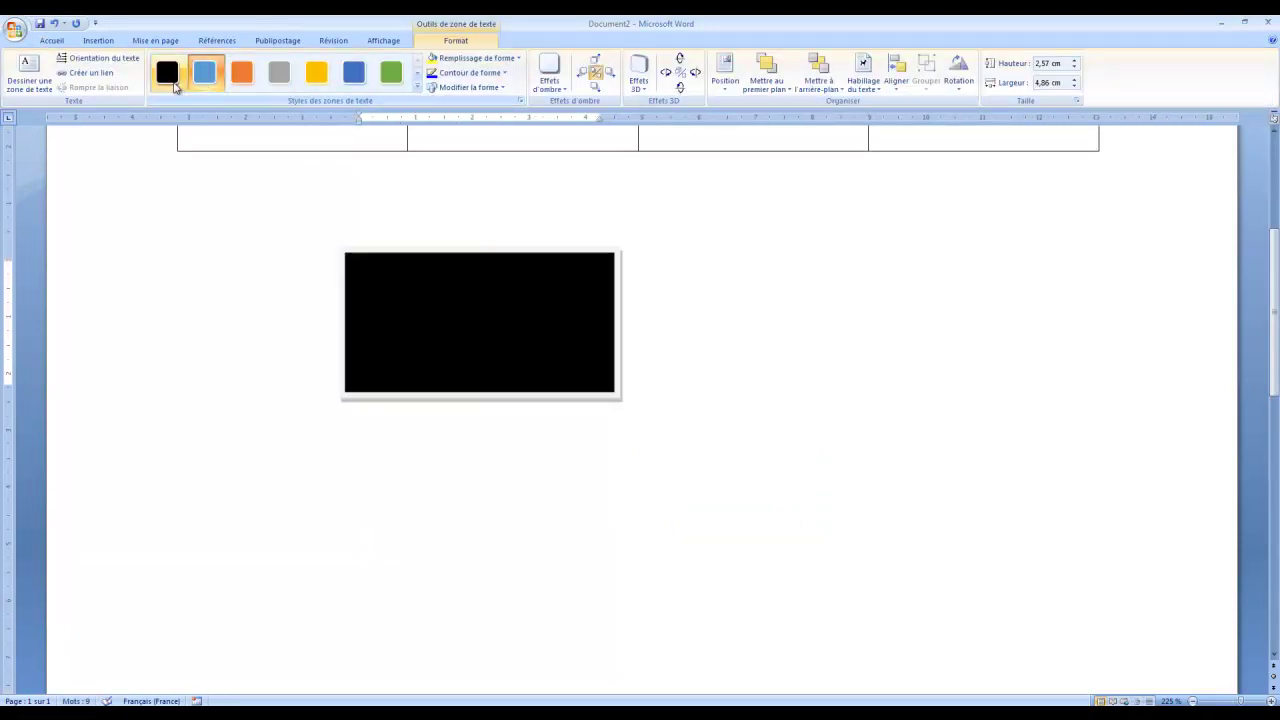
click(167, 78)
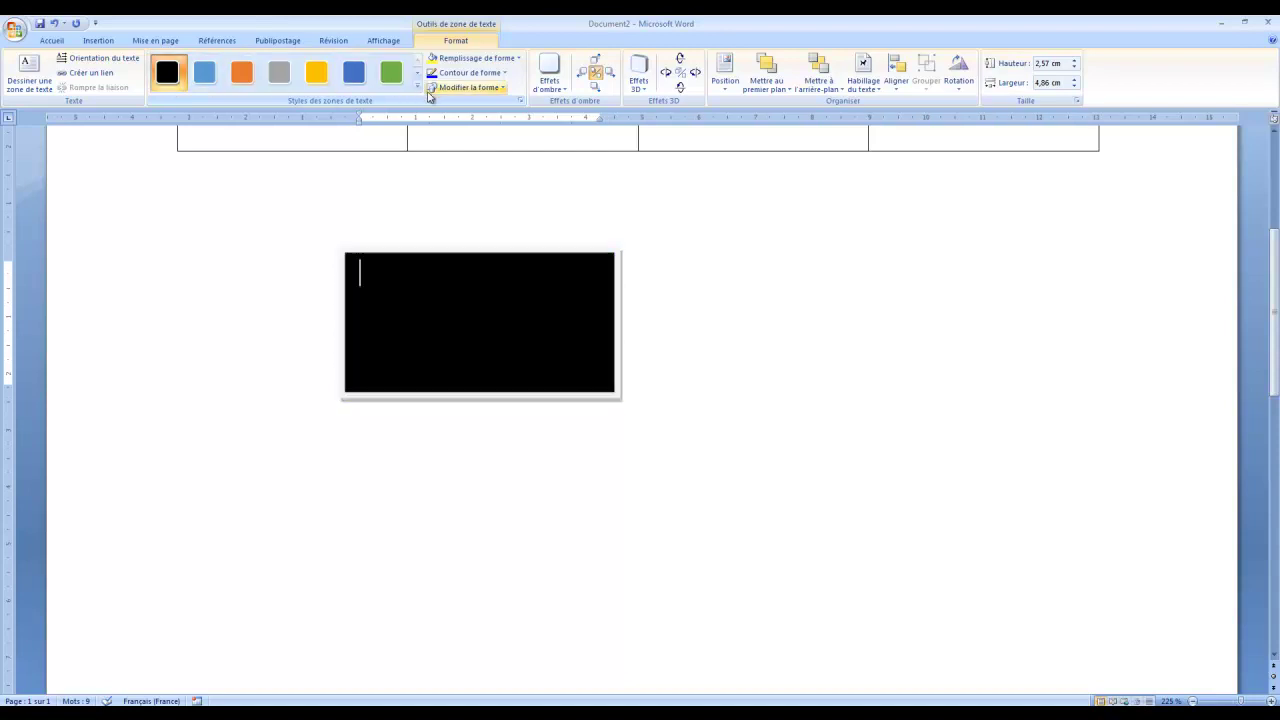
click(418, 87)
click(164, 112)
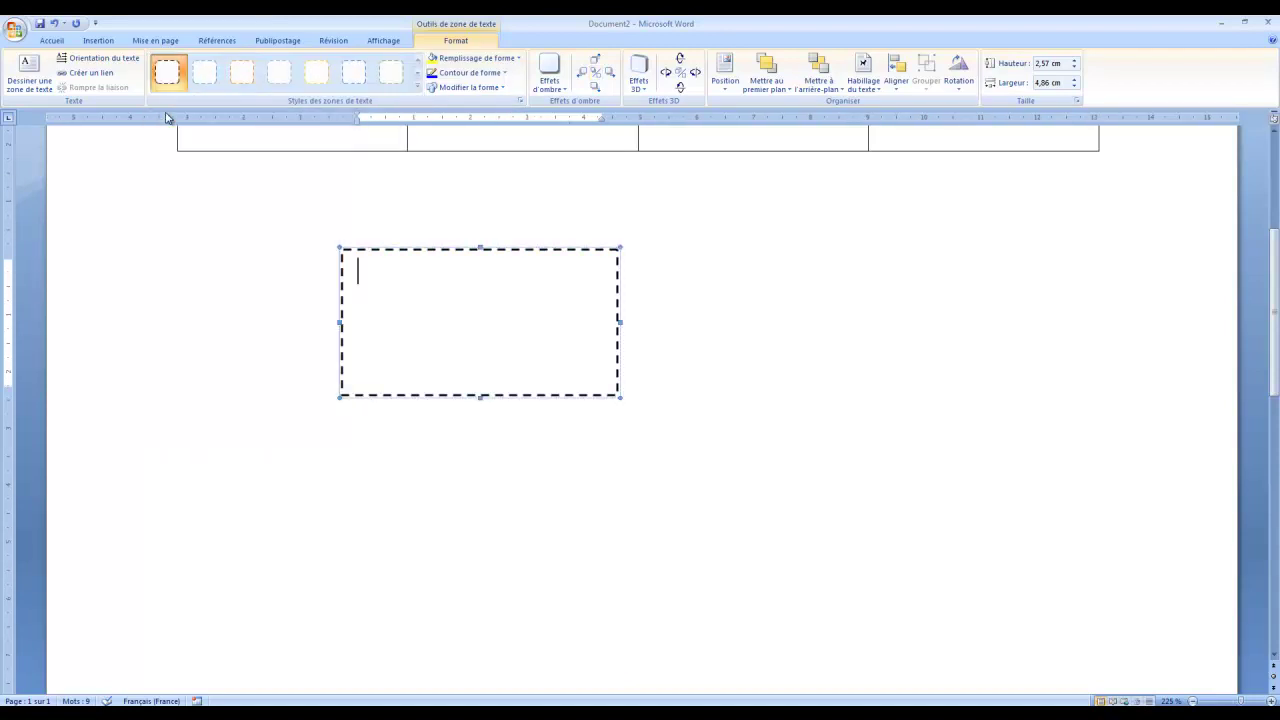
click(638, 78)
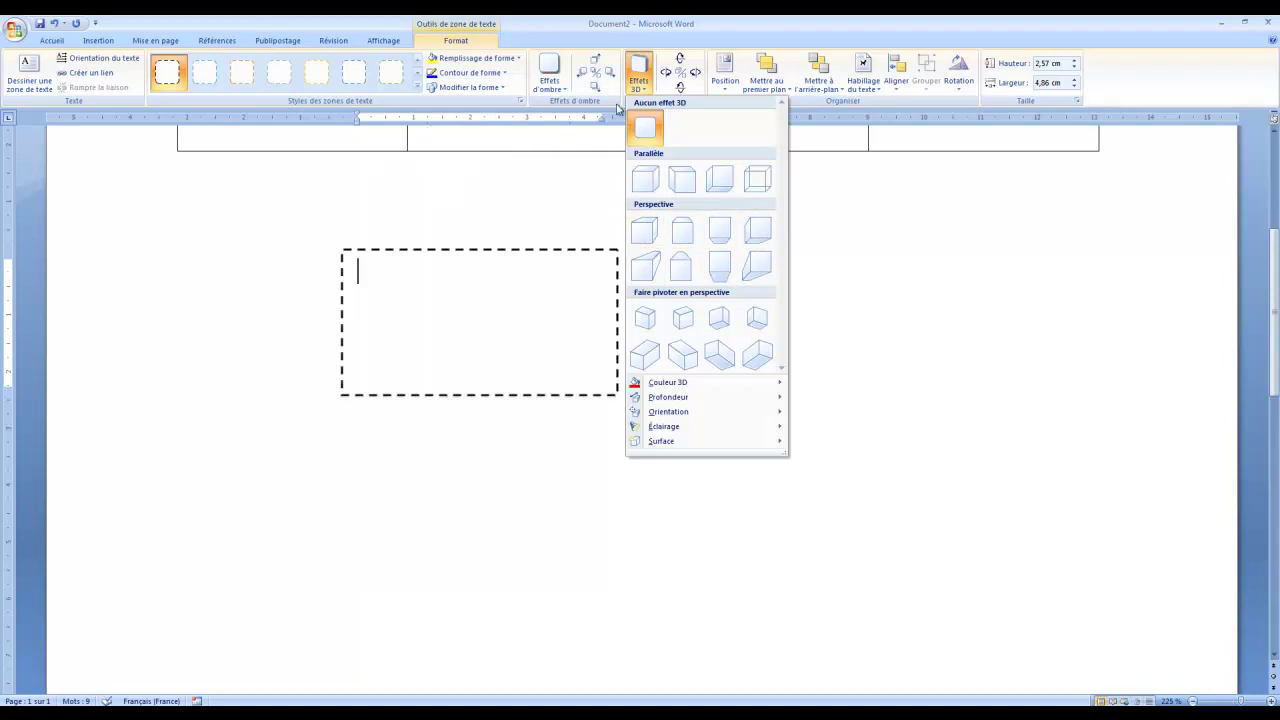
click(566, 88)
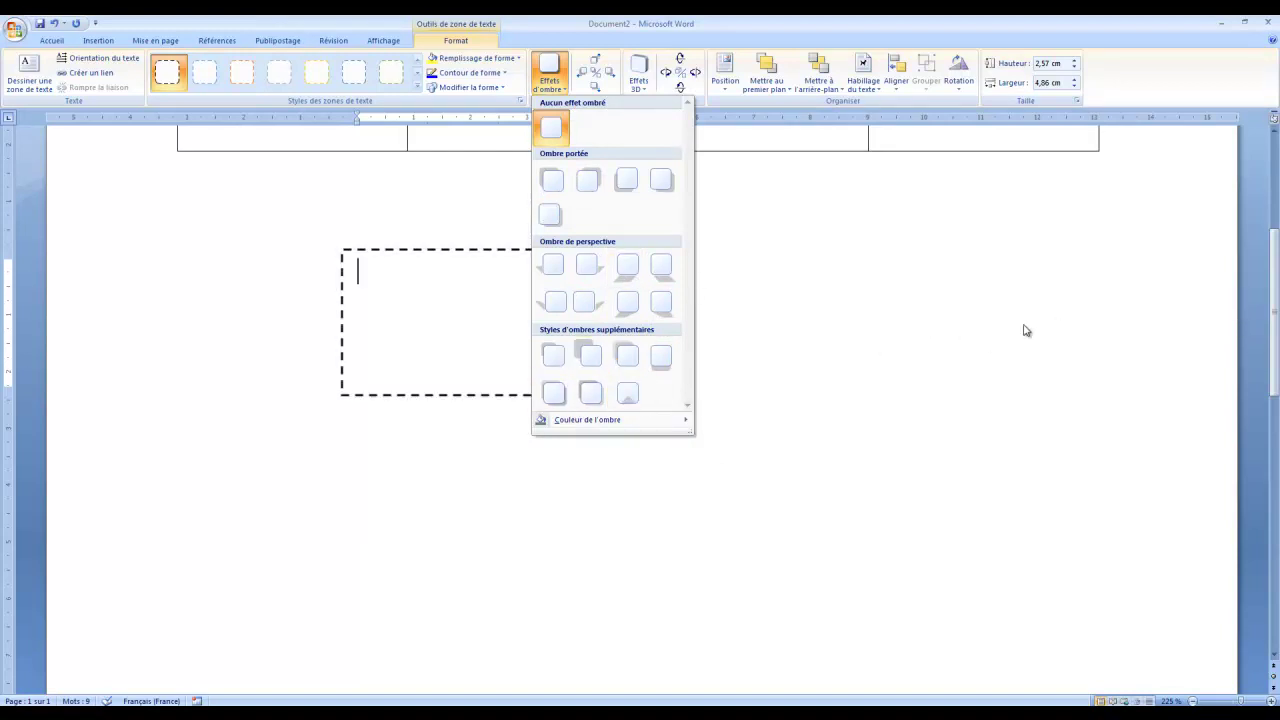
click(823, 338)
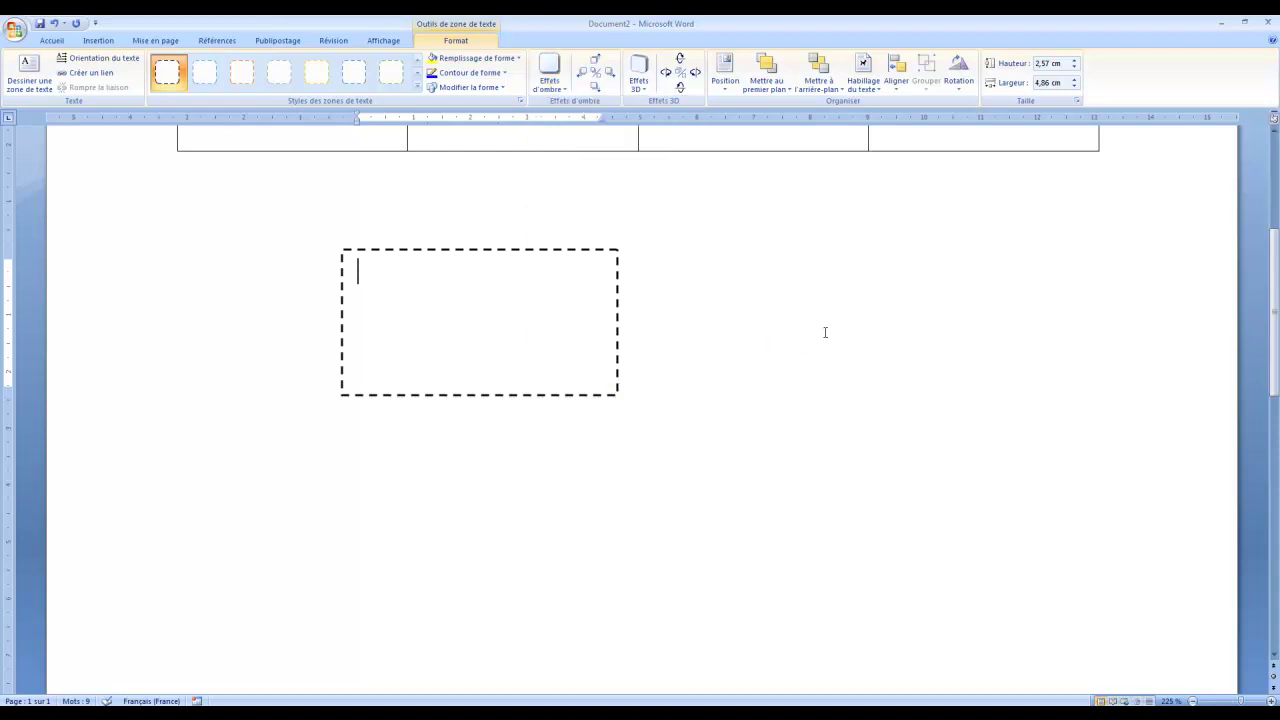
click(729, 88)
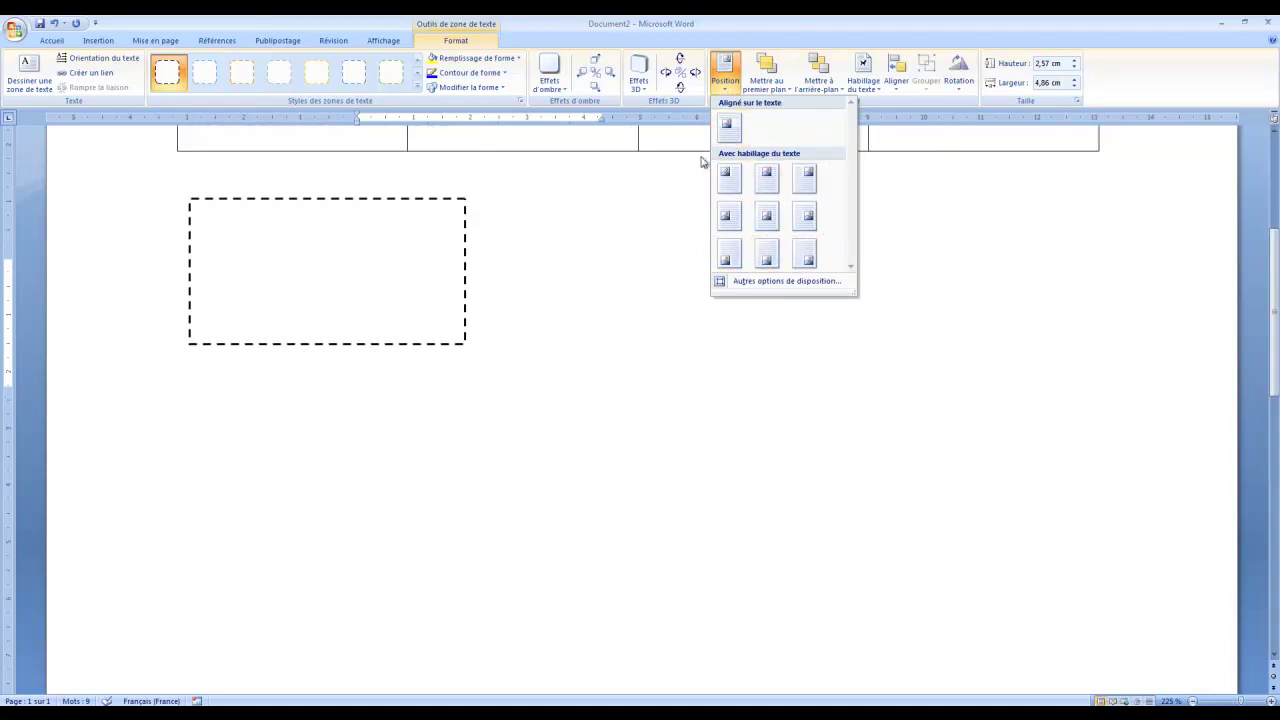
click(673, 370)
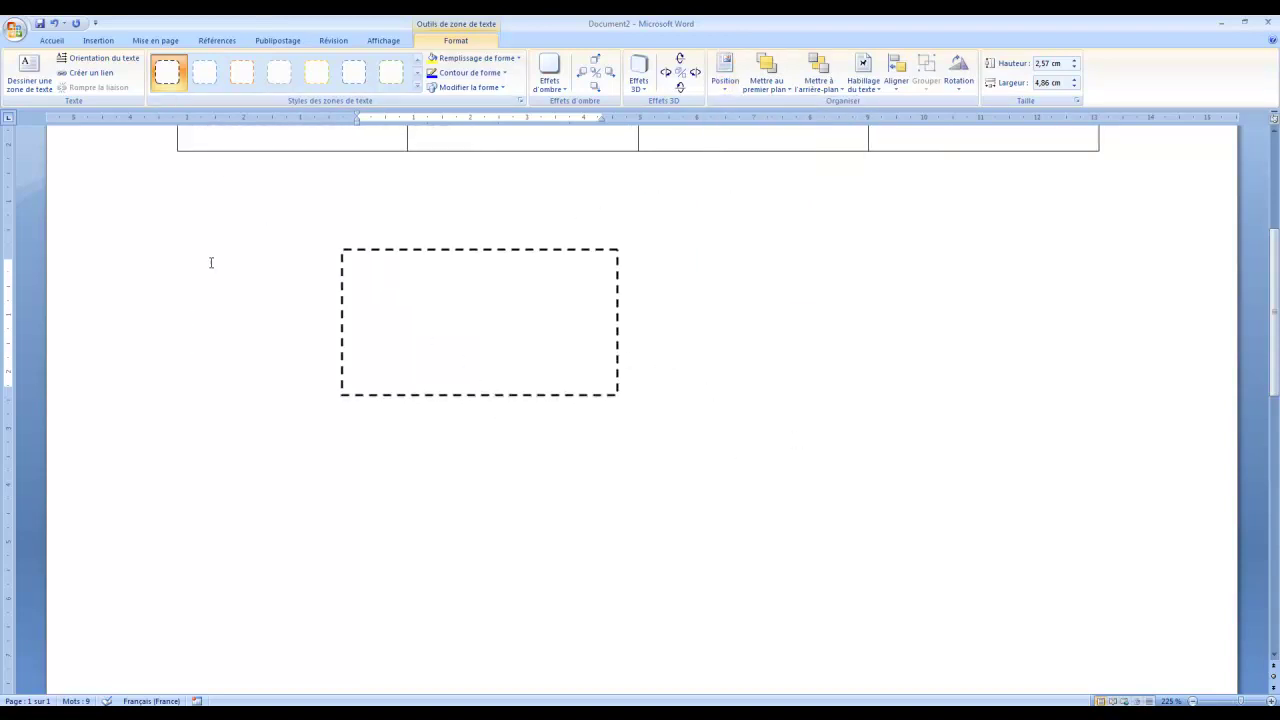
Return to the body text below the table, set the page orientation to landscape and display the whole page
click(175, 226)
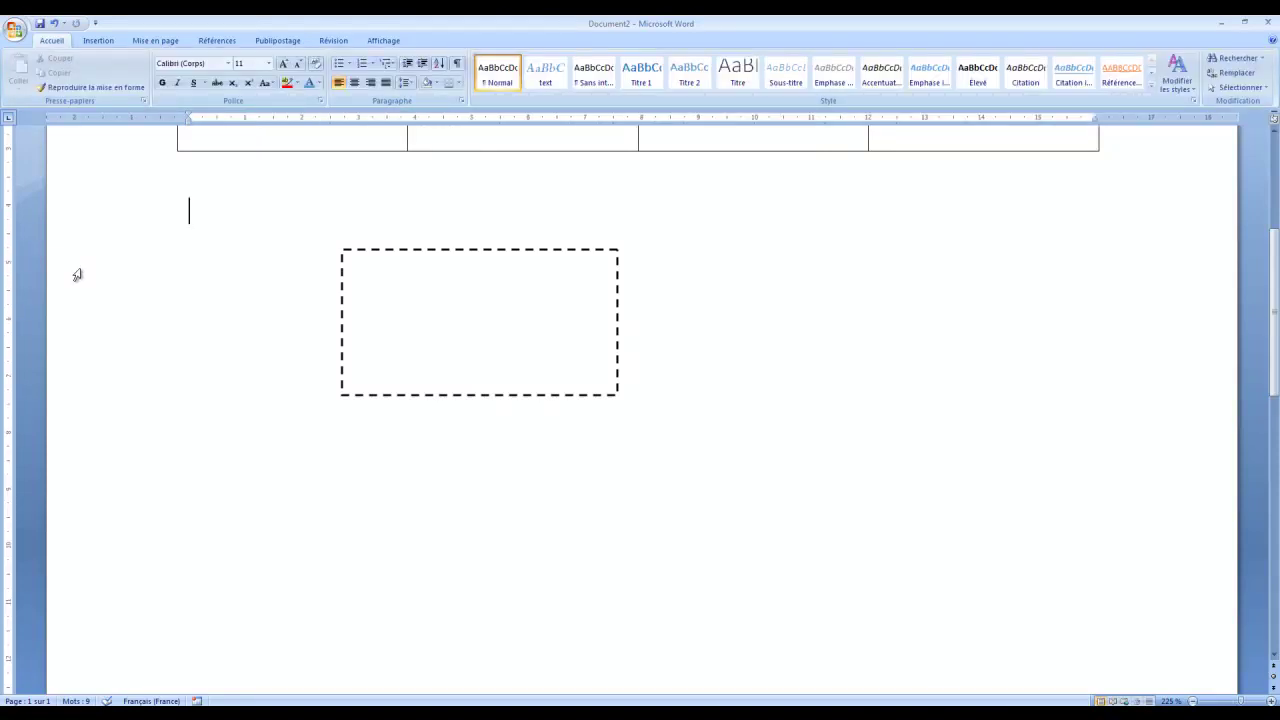
scroll(78, 275, up, 3)
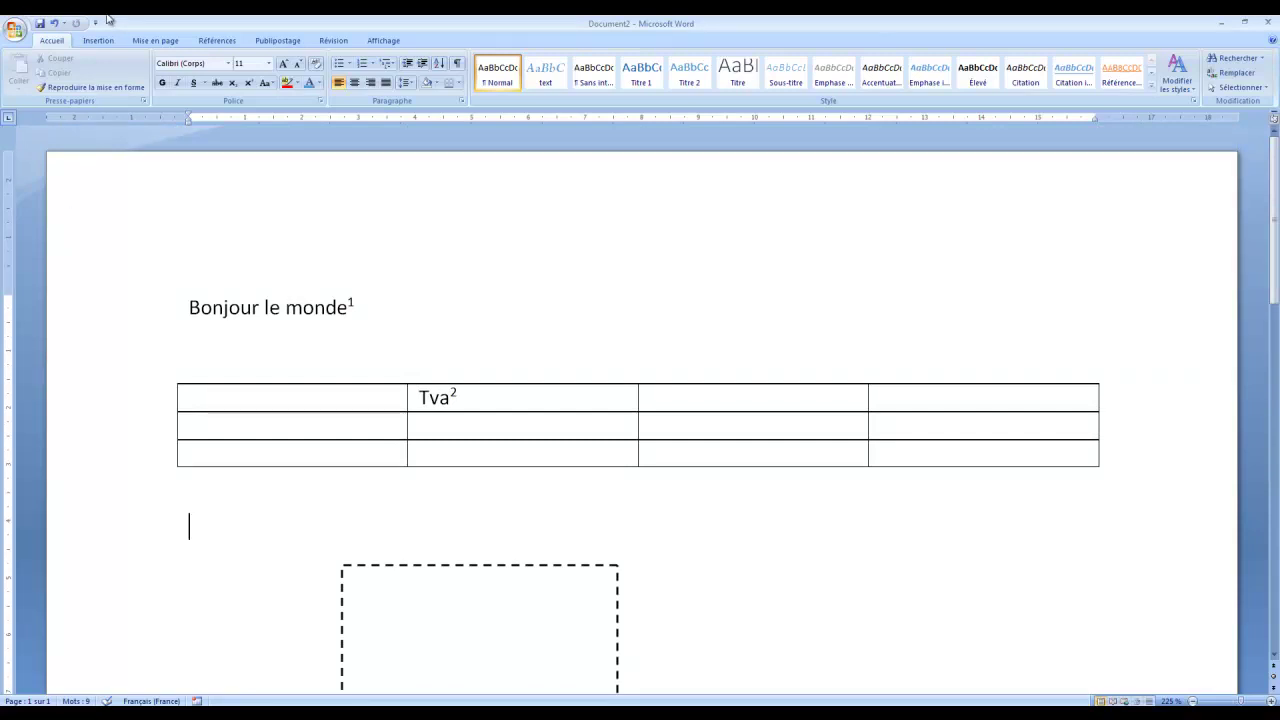
click(158, 42)
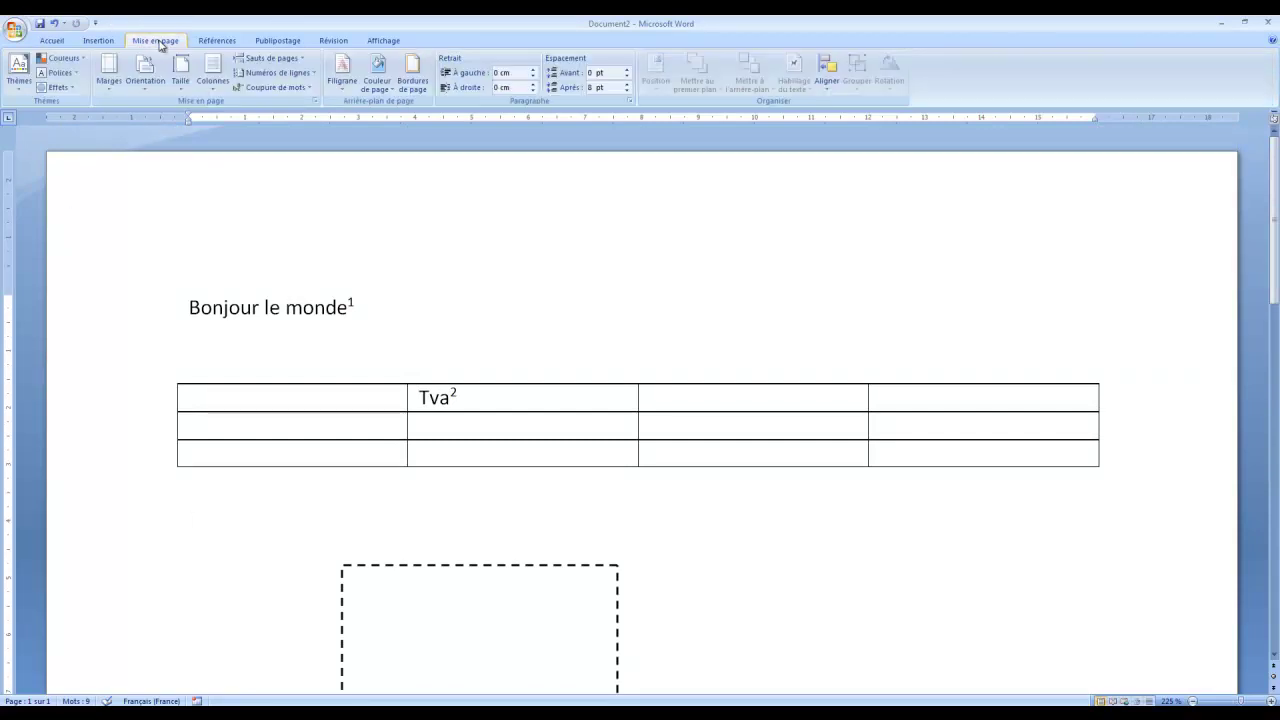
click(145, 88)
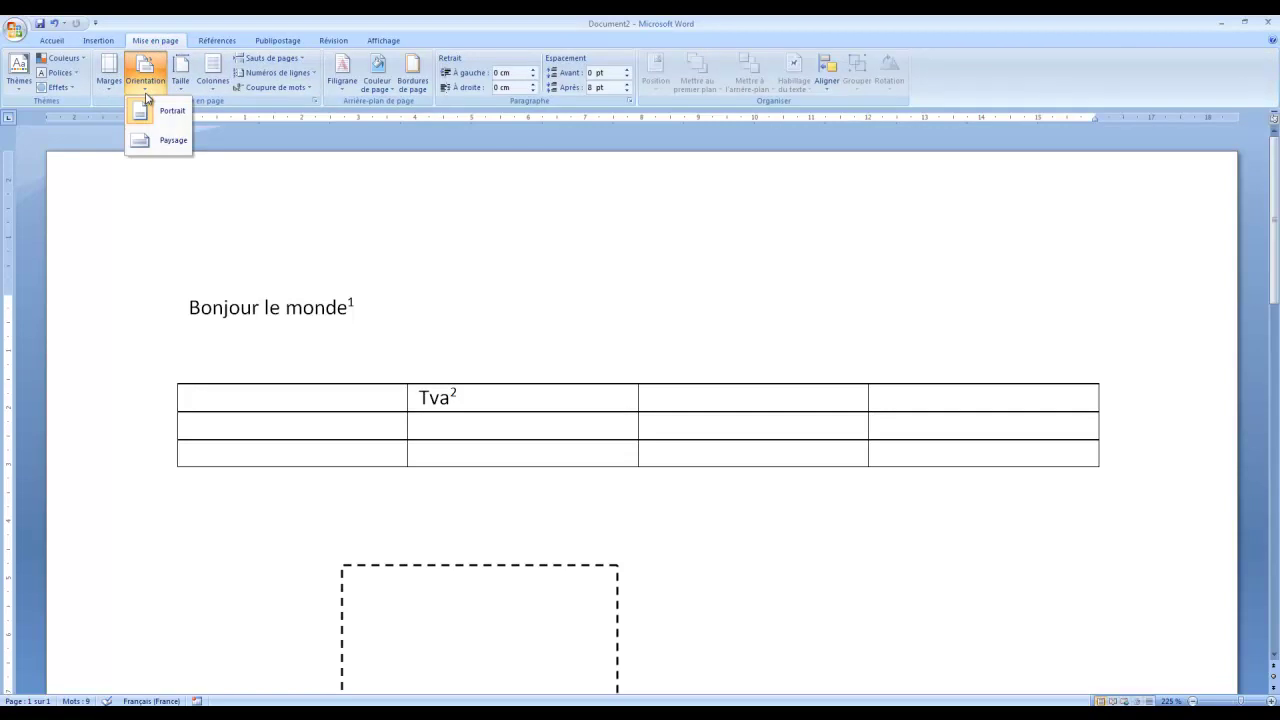
click(162, 141)
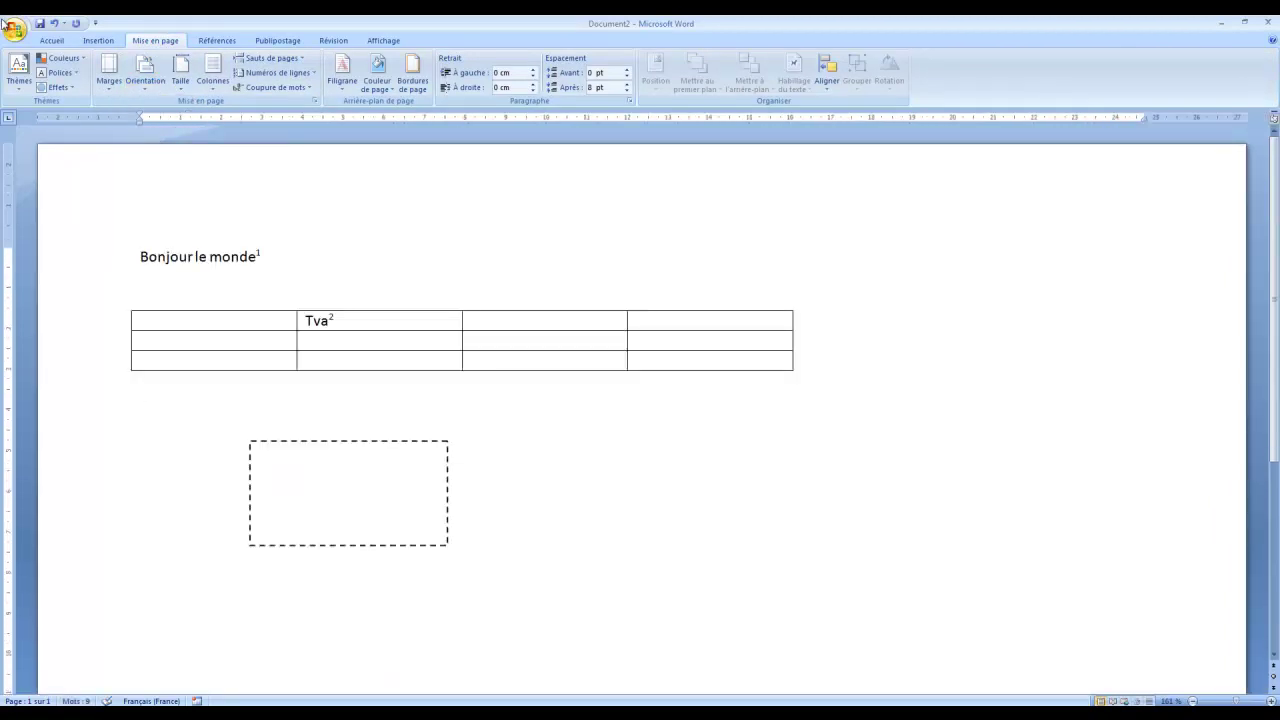
click(386, 41)
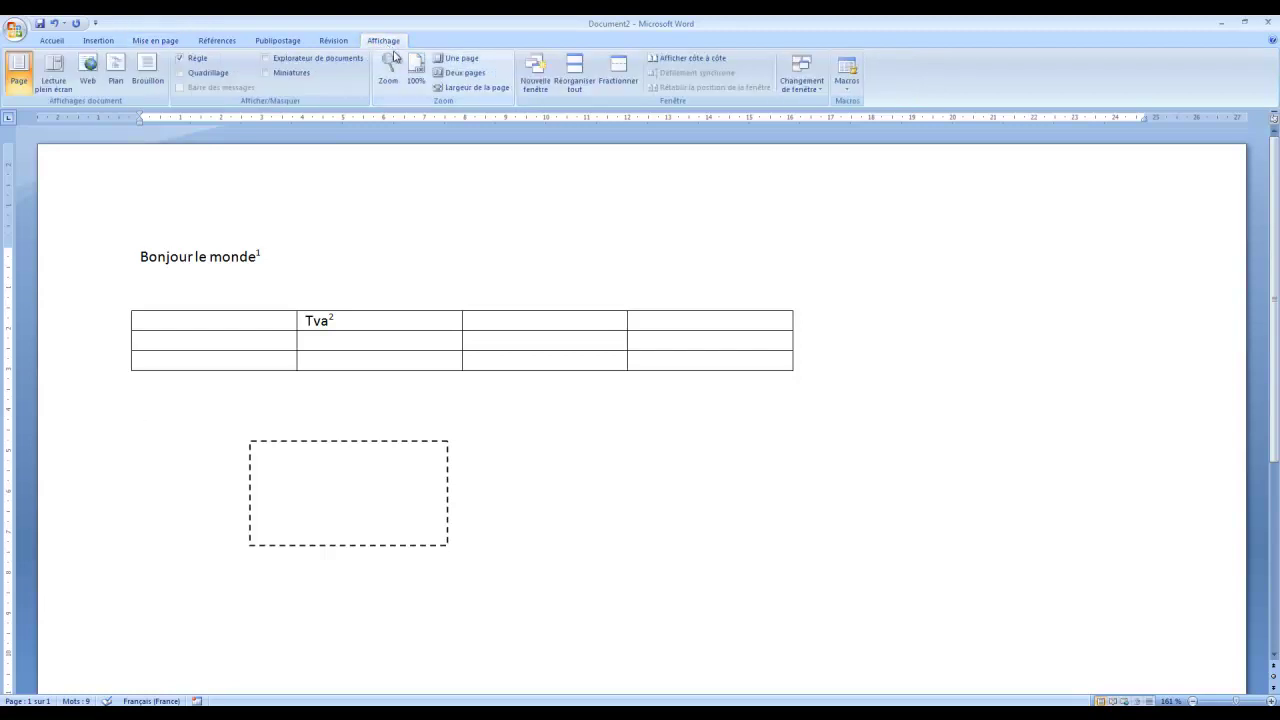
click(462, 60)
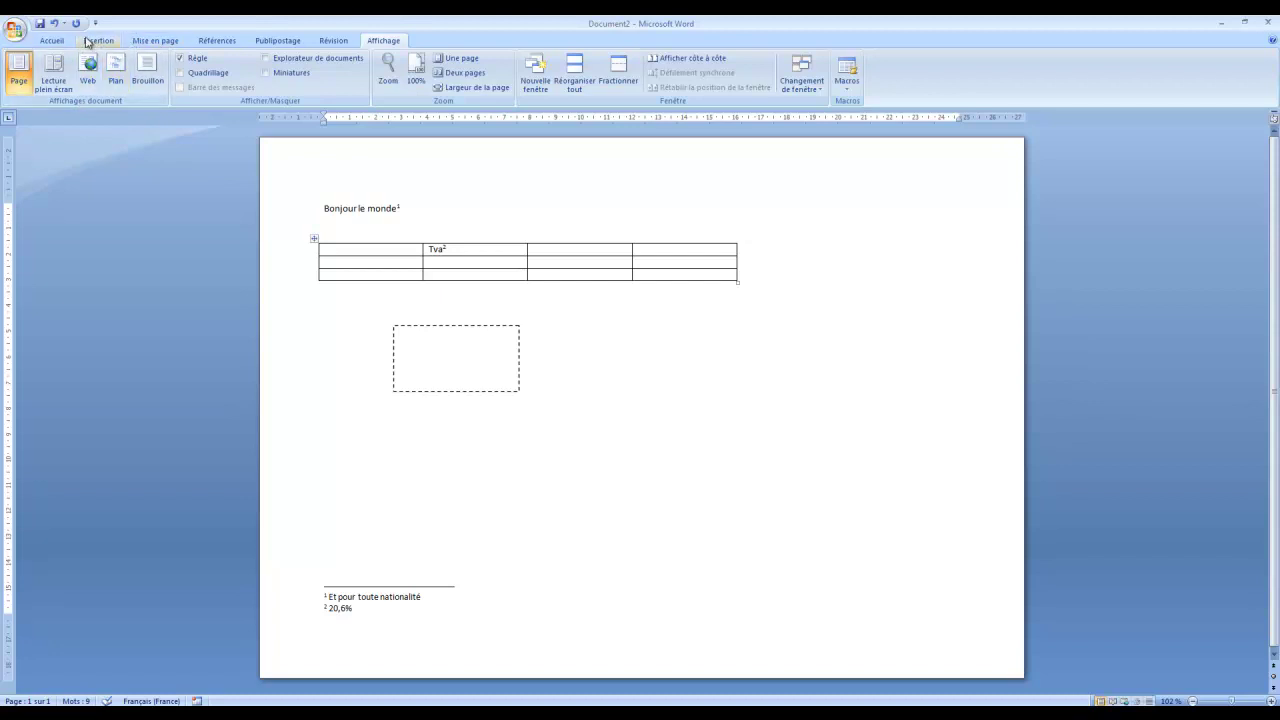
Switch the page orientation to portrait and back to landscape
click(87, 42)
click(155, 41)
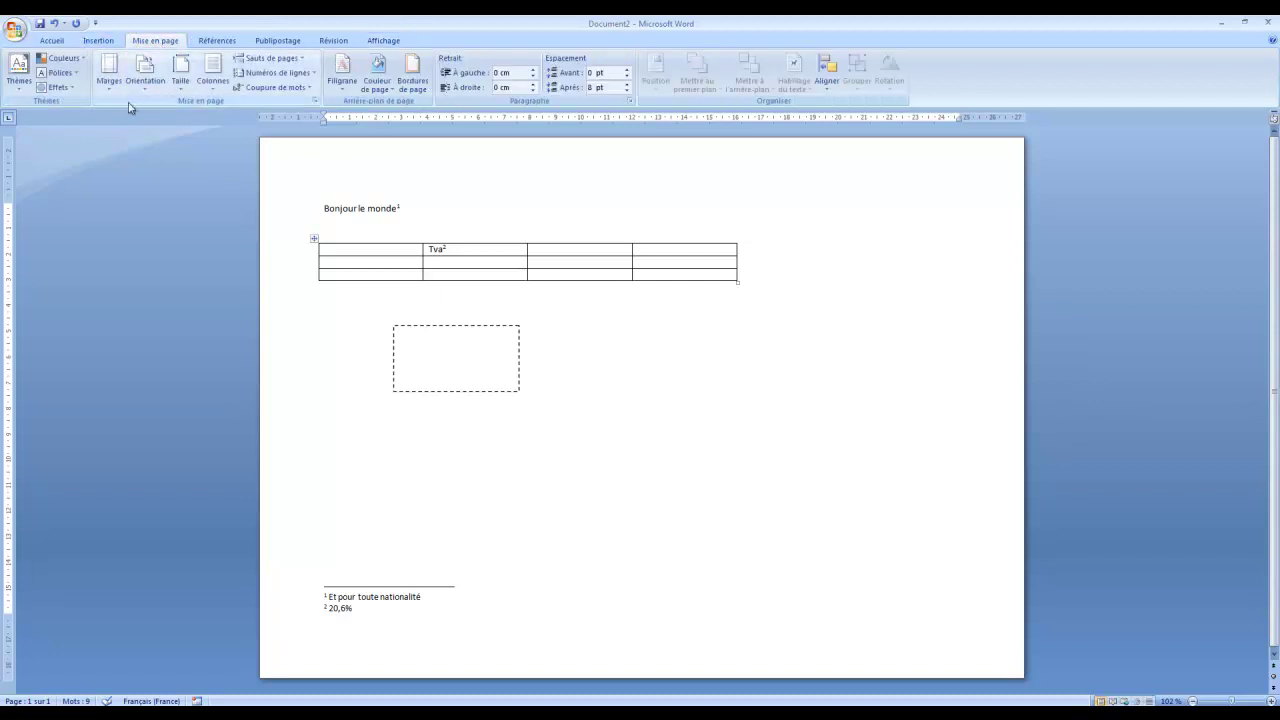
click(145, 78)
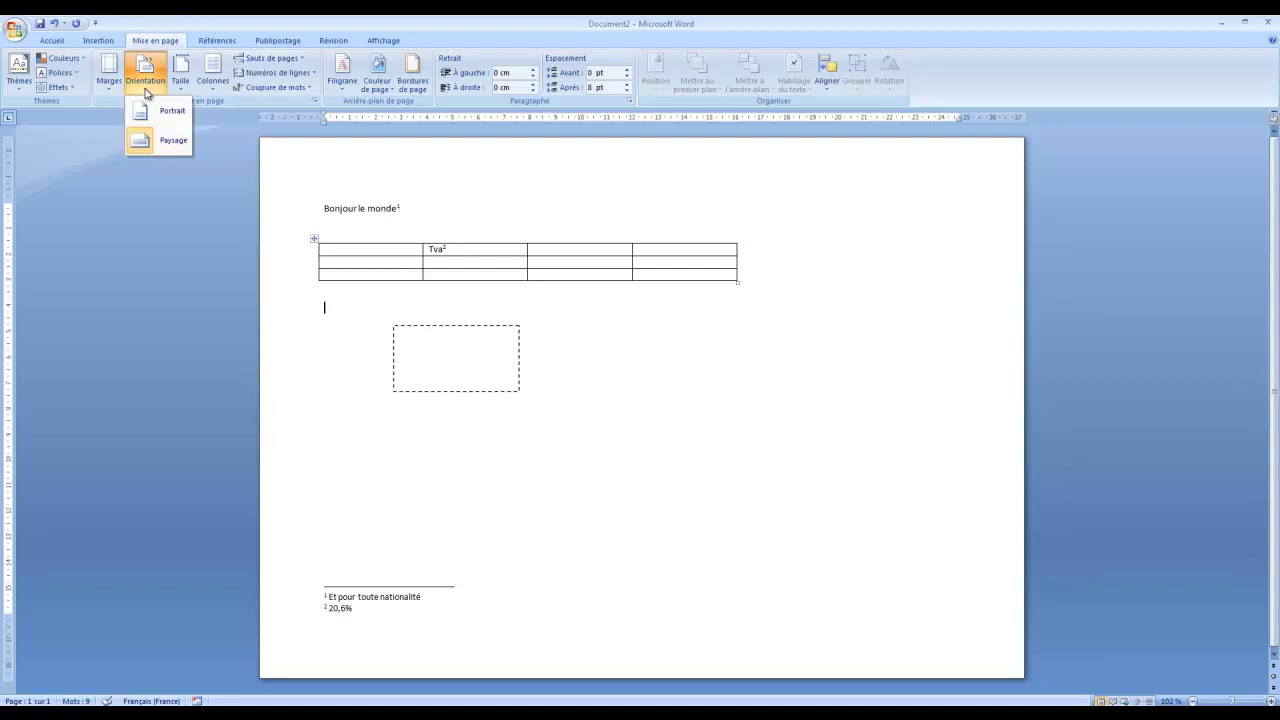
click(169, 115)
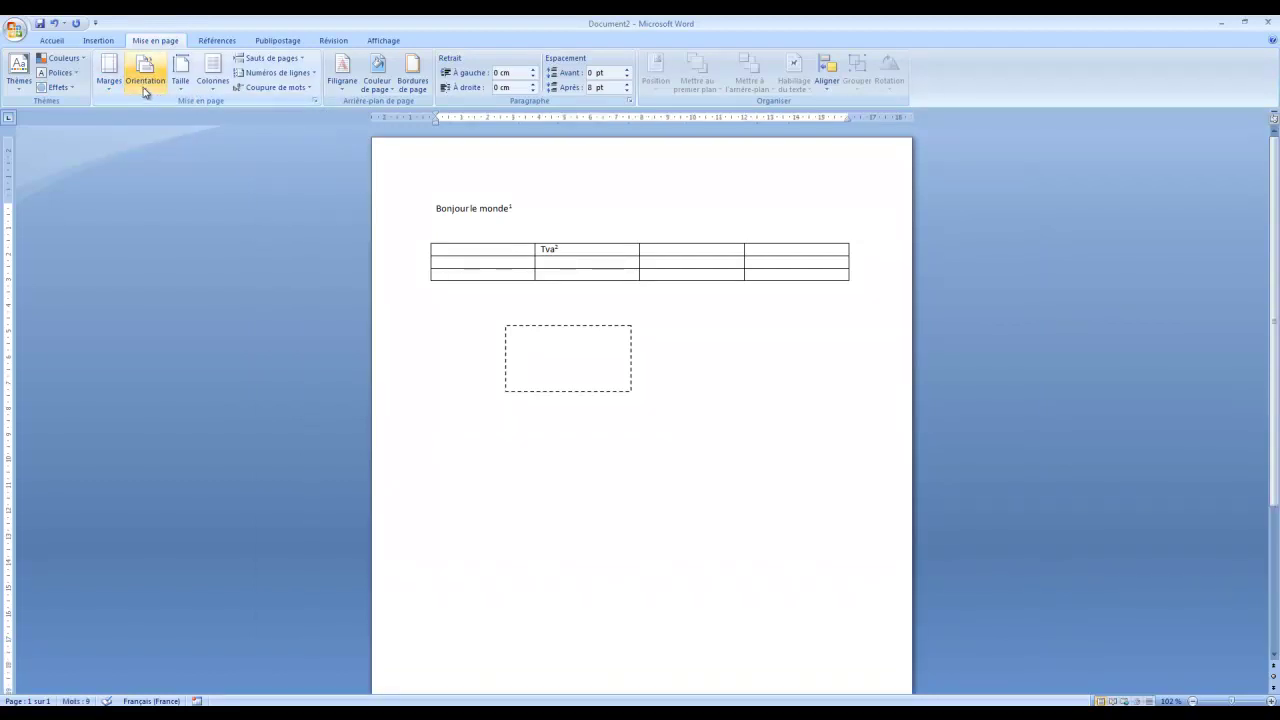
click(145, 84)
click(160, 140)
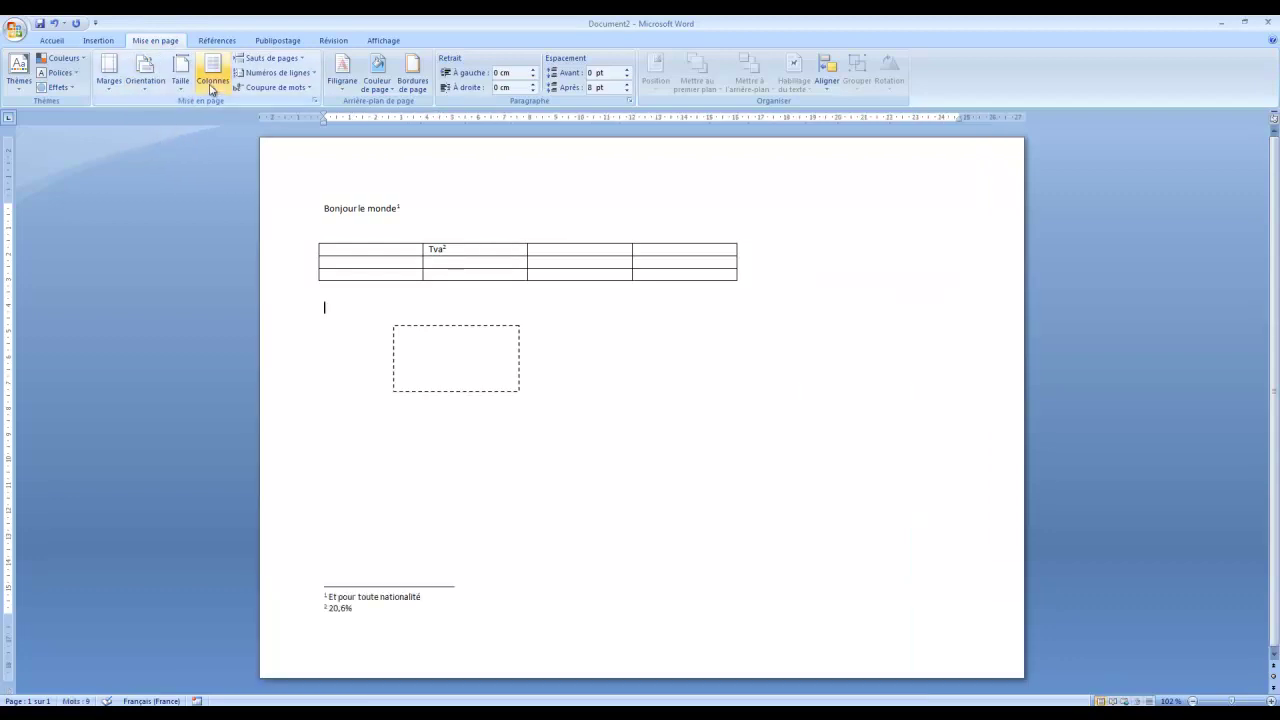
Examine the custom margin settings and the portrait and landscape options of the page setup, without applying any change
click(108, 90)
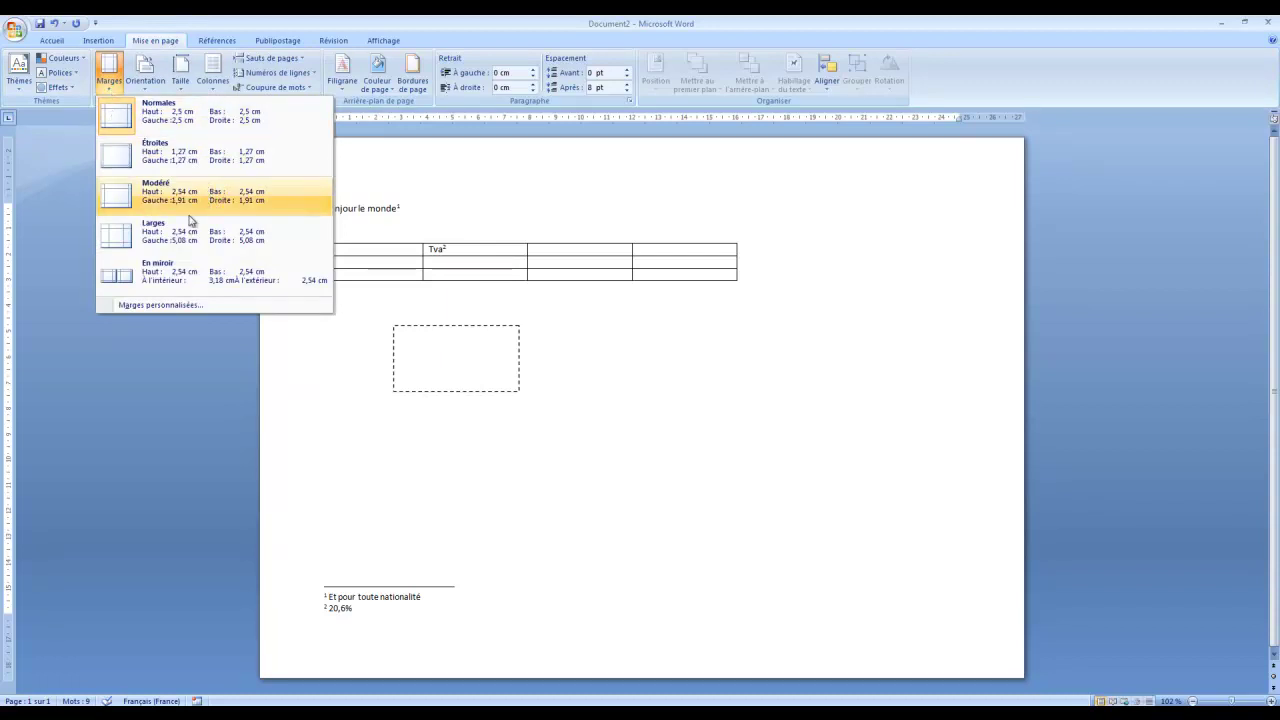
click(156, 306)
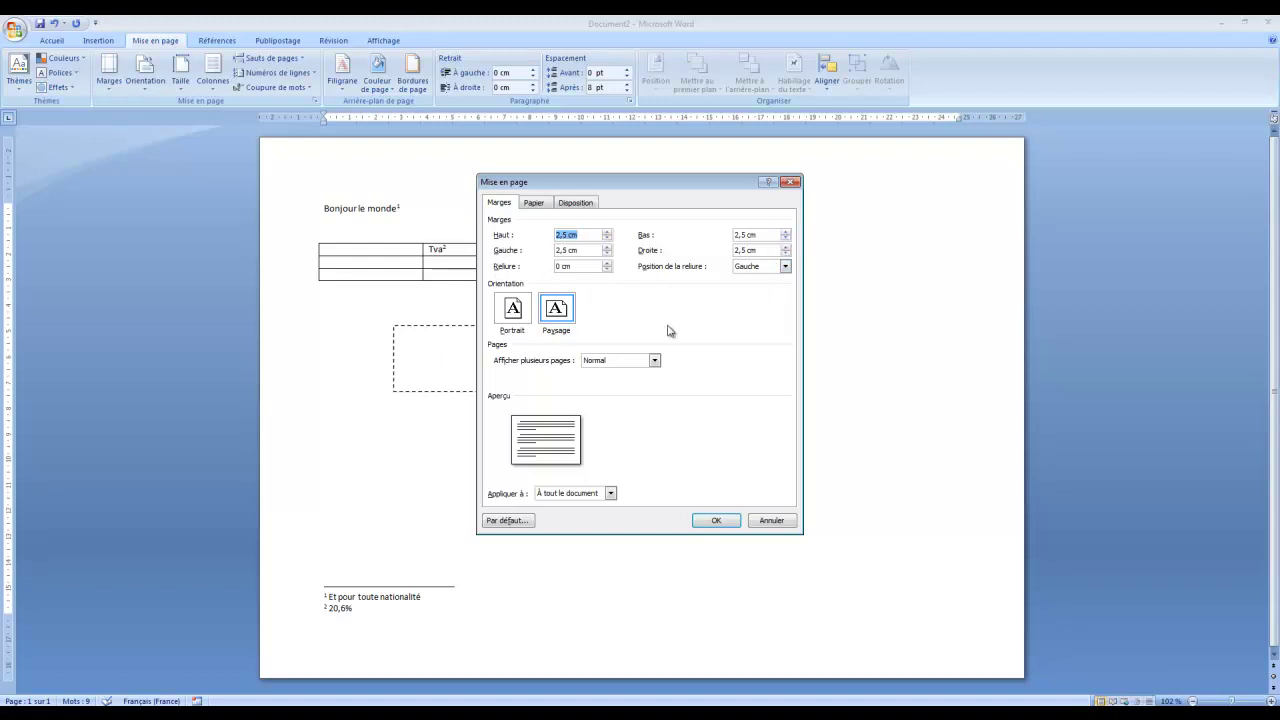
click(514, 312)
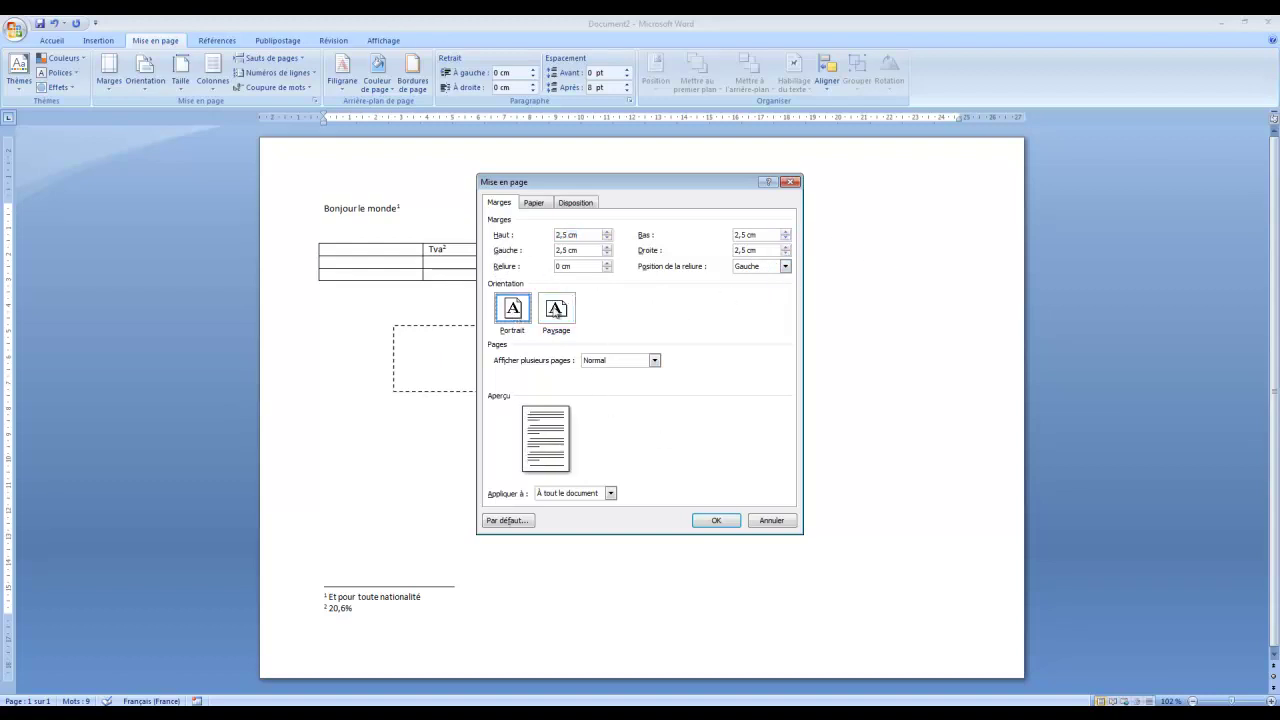
click(556, 312)
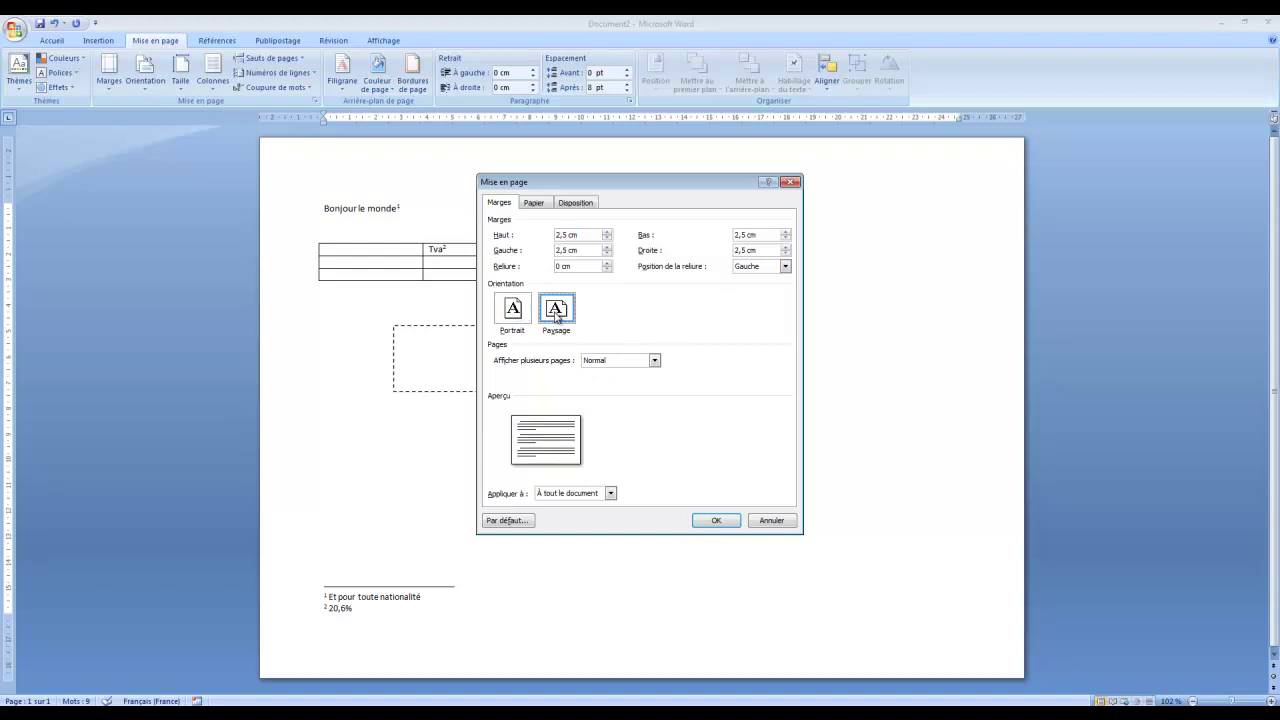
click(771, 521)
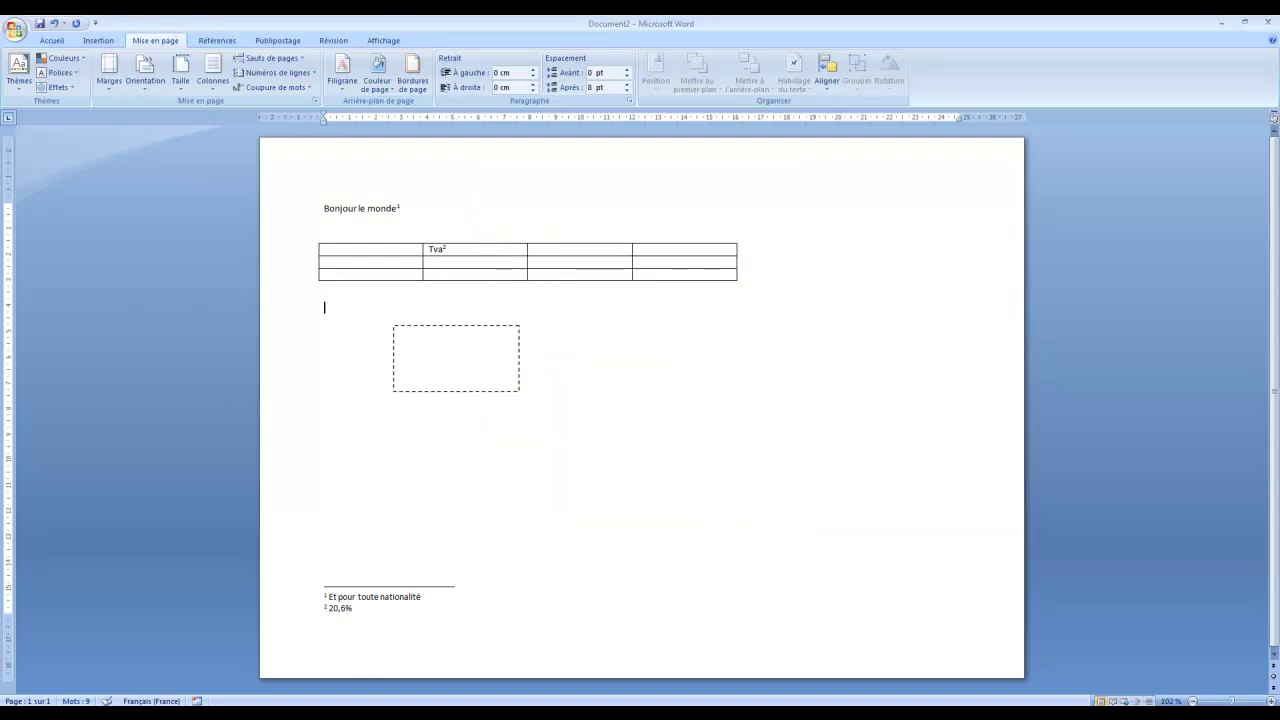
Switch to Exercice-07.docx and examine its three hotel tables and the spacing between them
click(348, 714)
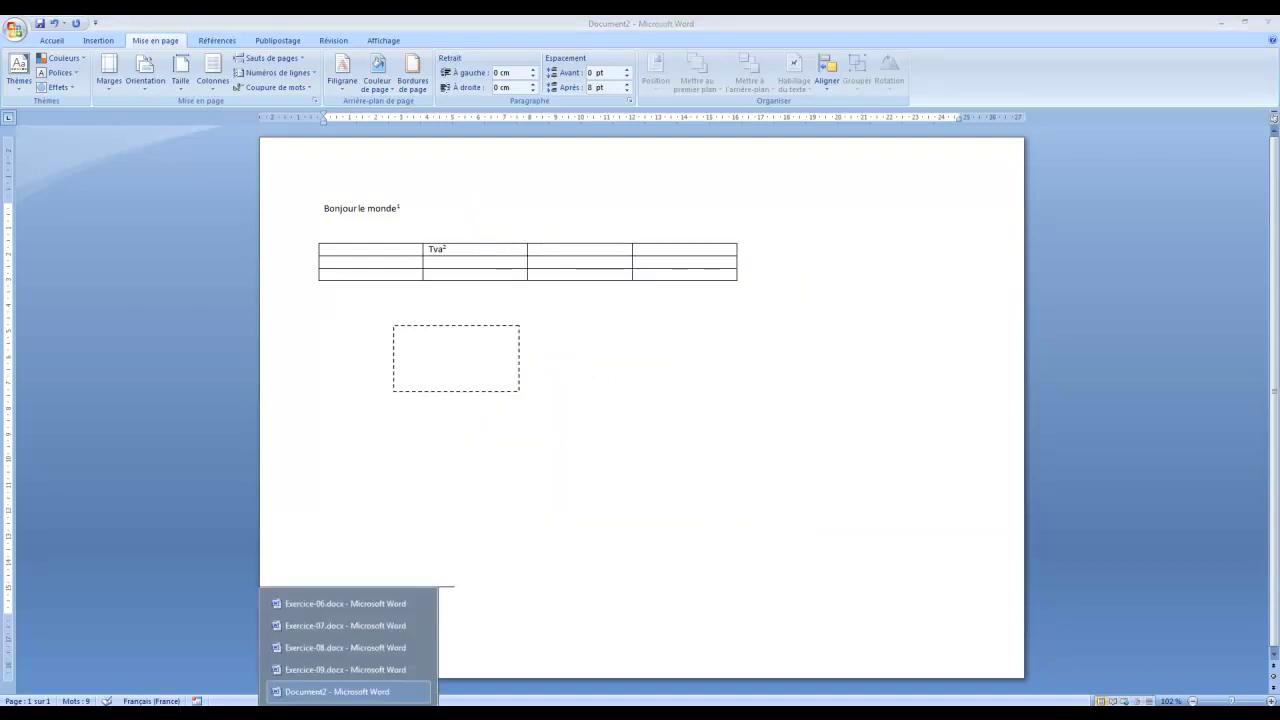
click(359, 625)
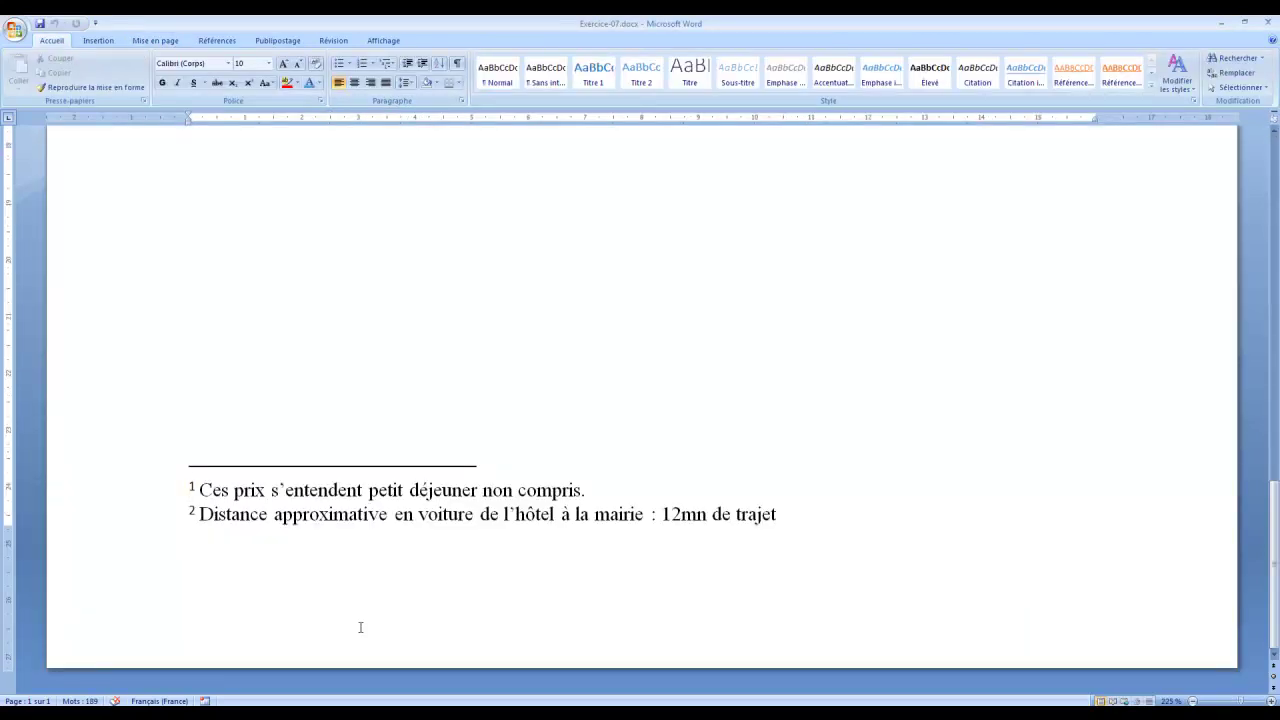
scroll(360, 627, up, 15)
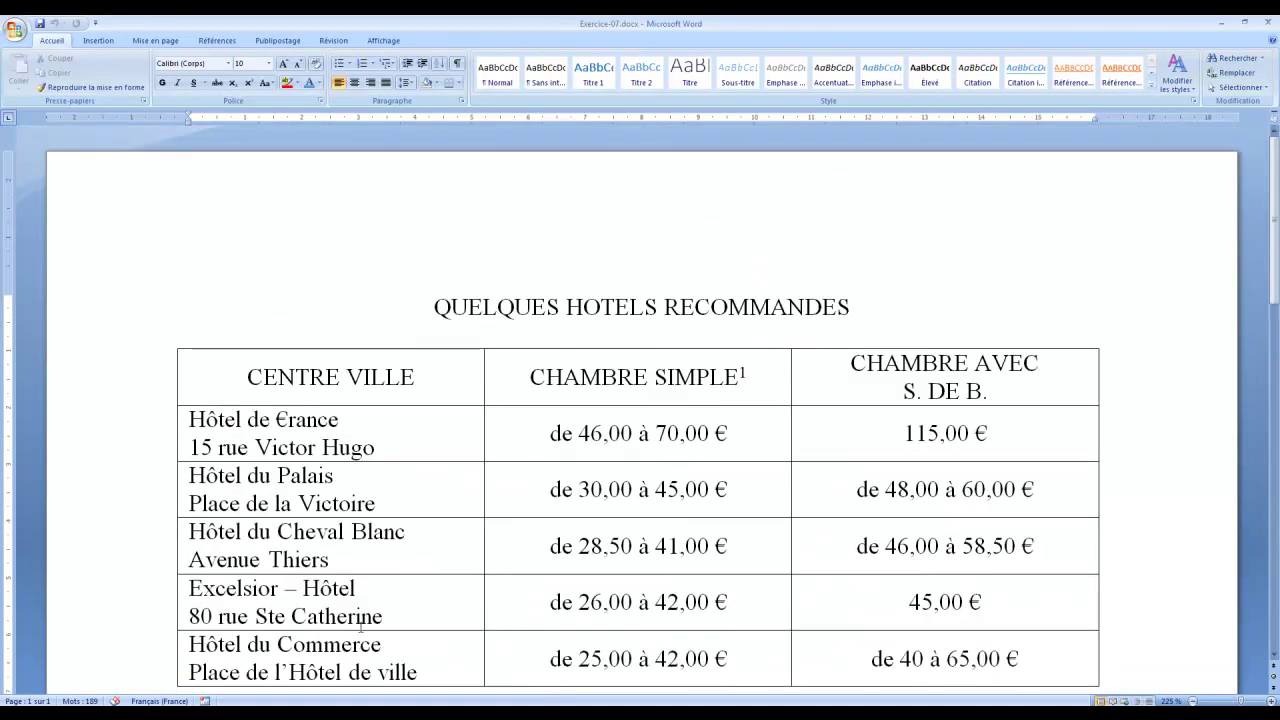
scroll(365, 616, down, 4)
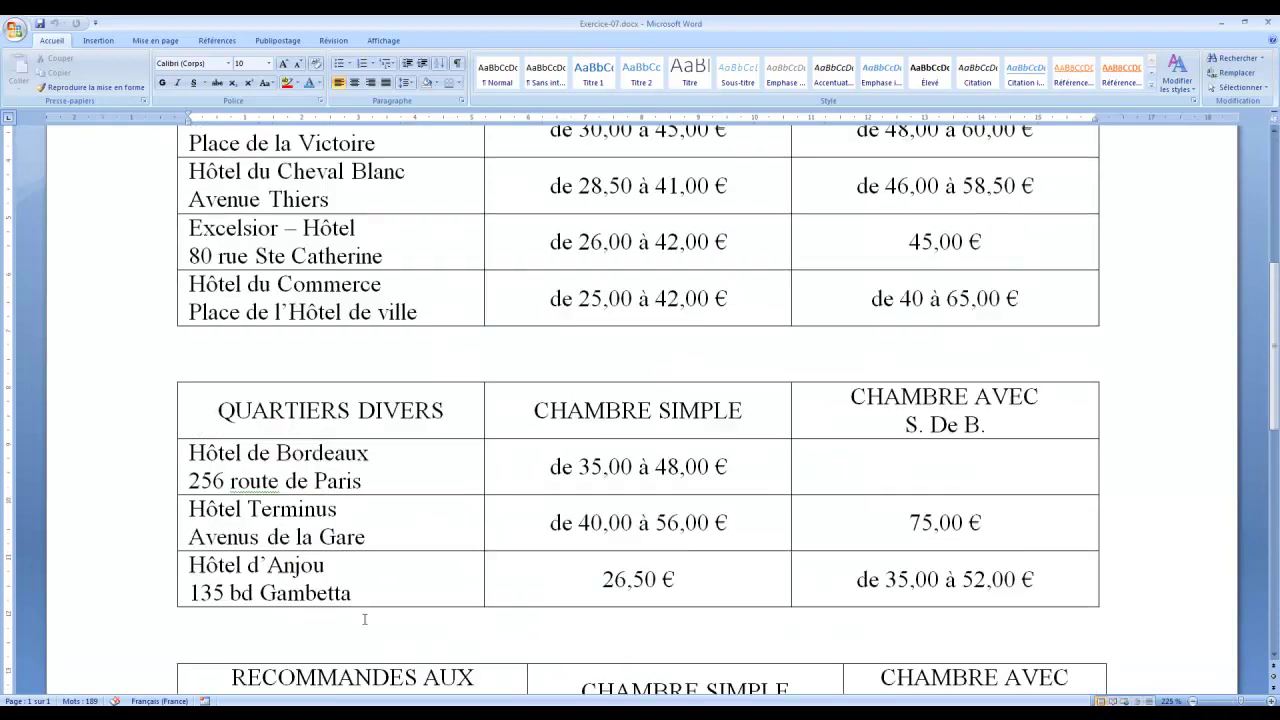
scroll(297, 607, up, 1)
click(236, 428)
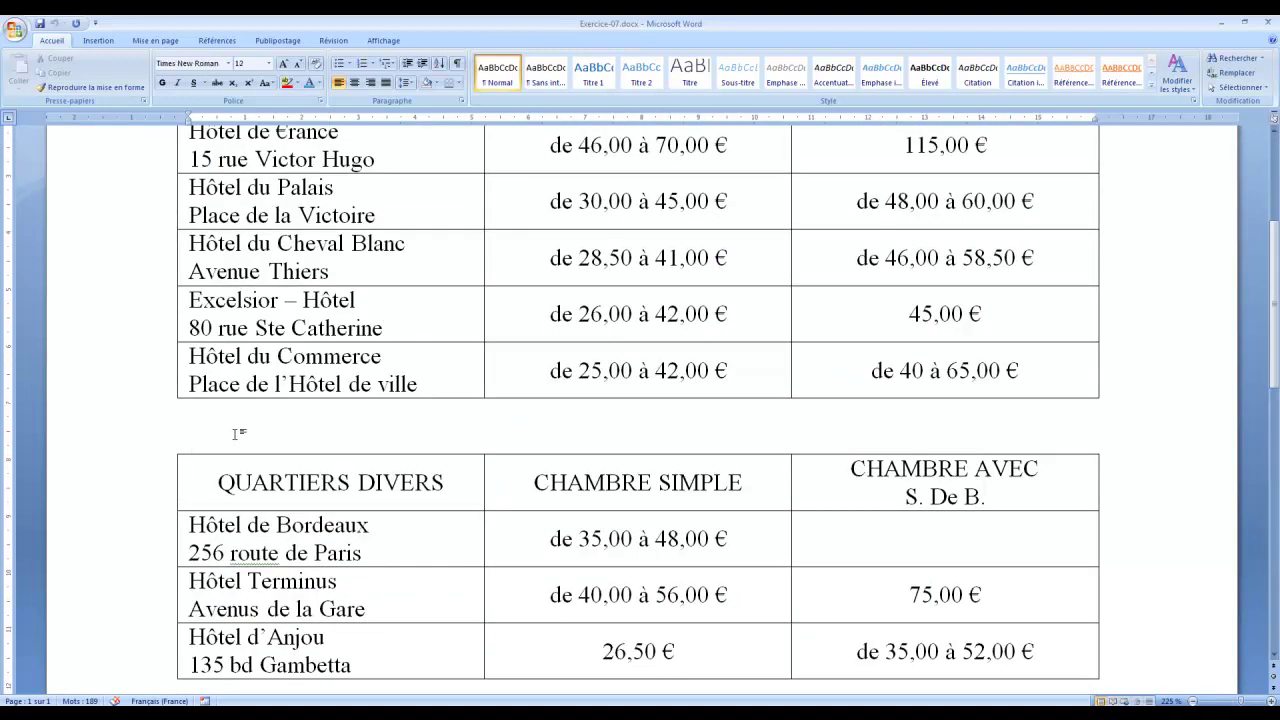
scroll(240, 433, up, 1)
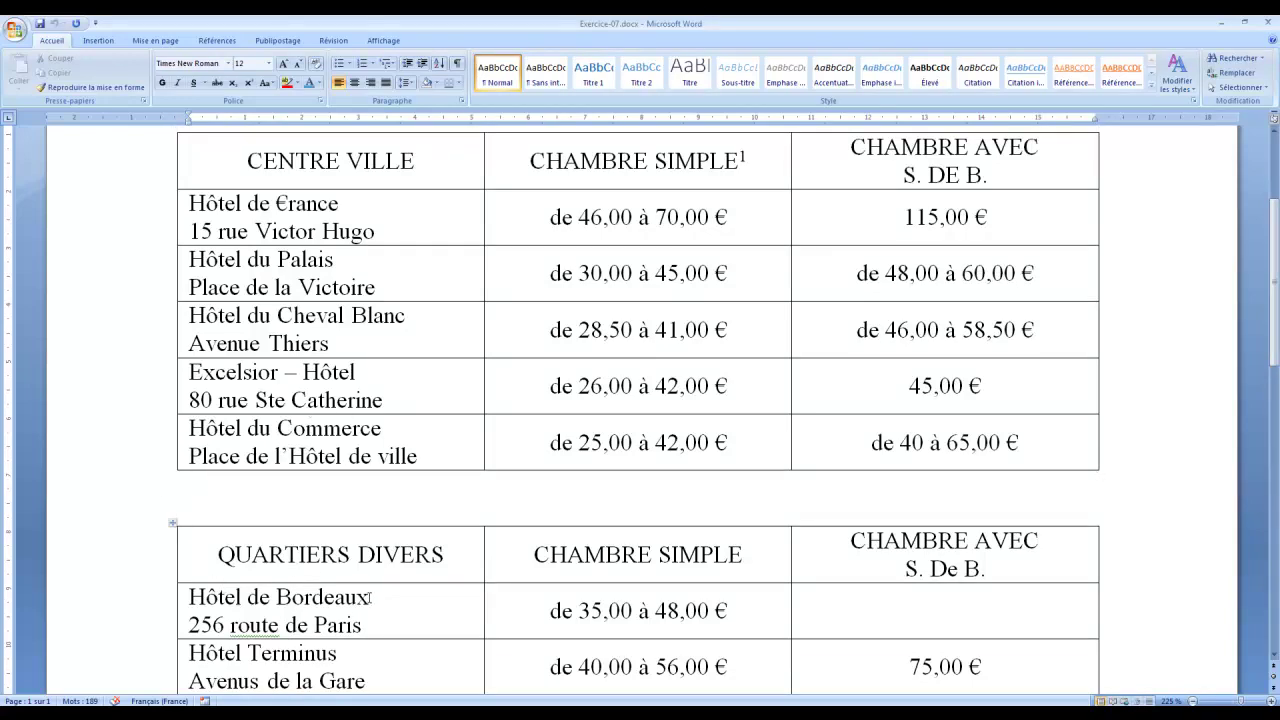
scroll(369, 597, down, 4)
scroll(369, 597, down, 3)
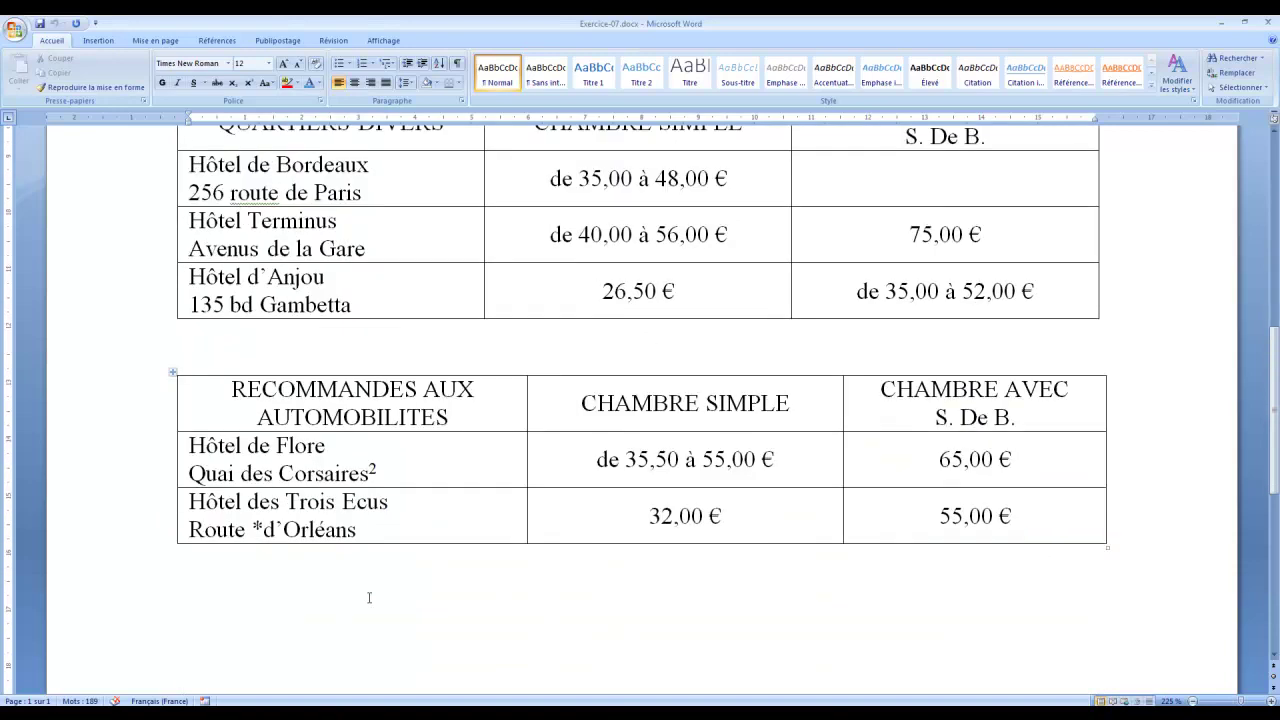
click(194, 277)
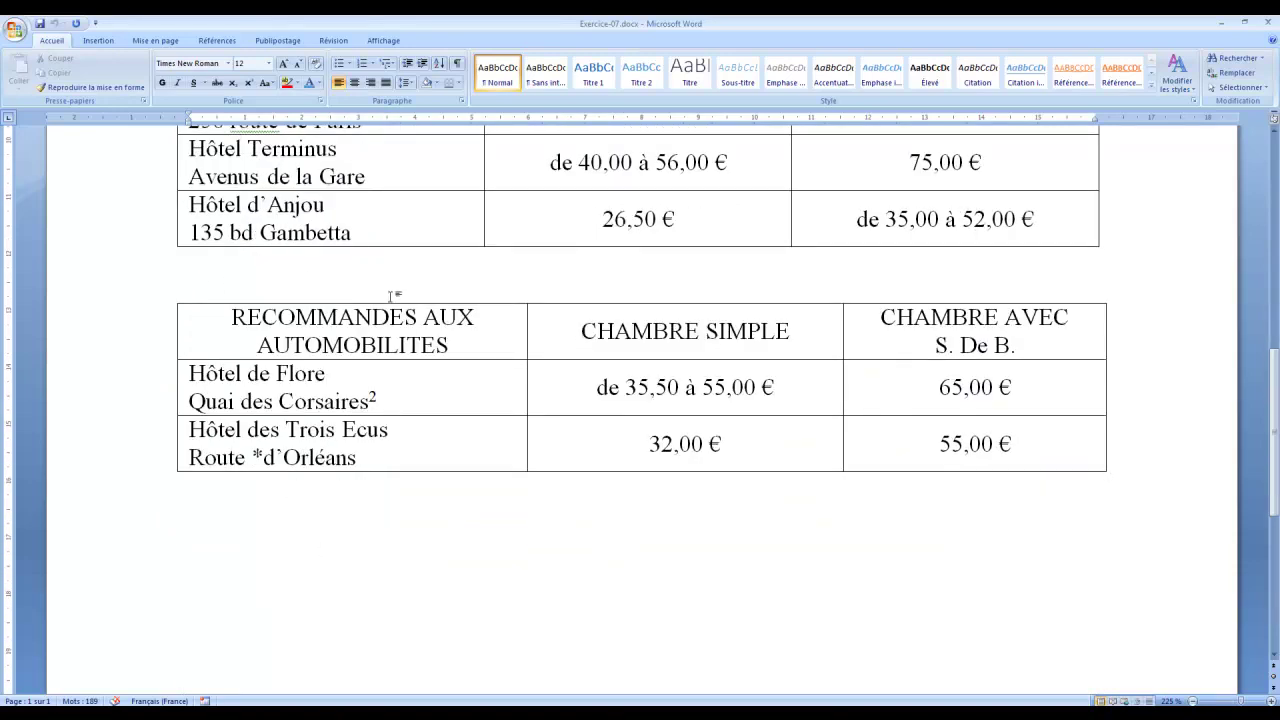
scroll(369, 371, down, 2)
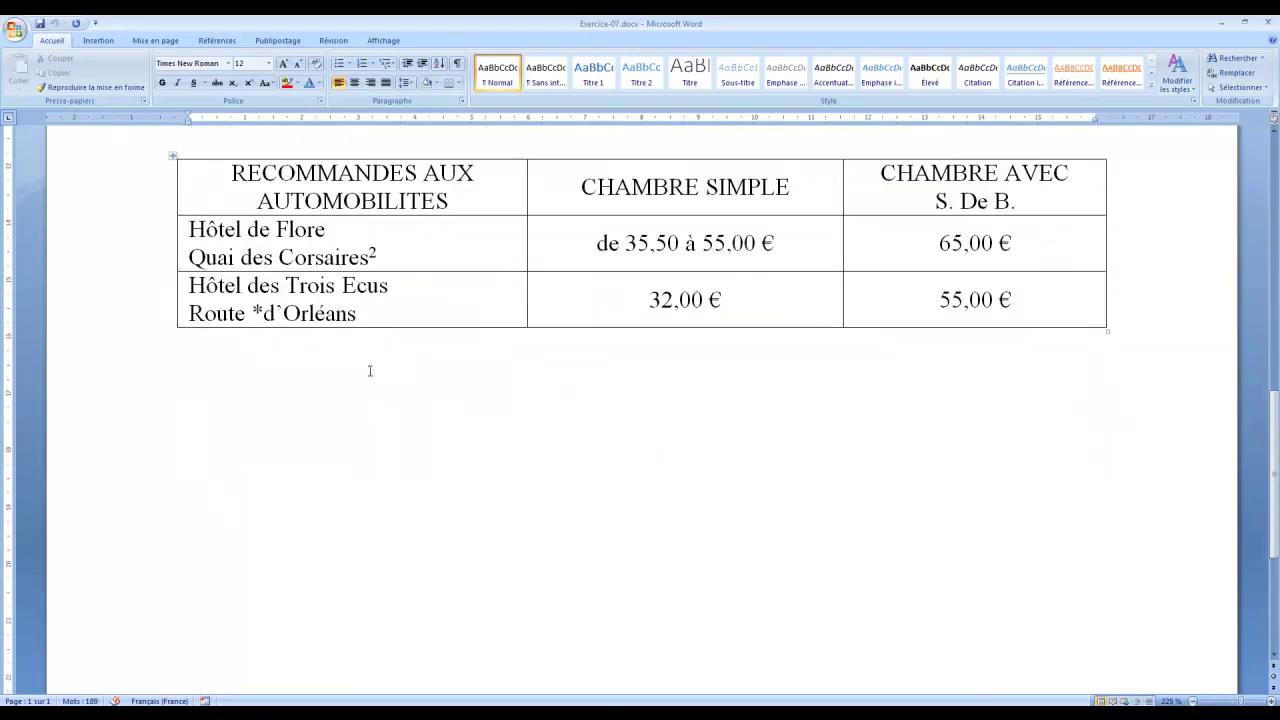
scroll(369, 371, up, 4)
scroll(369, 371, up, 8)
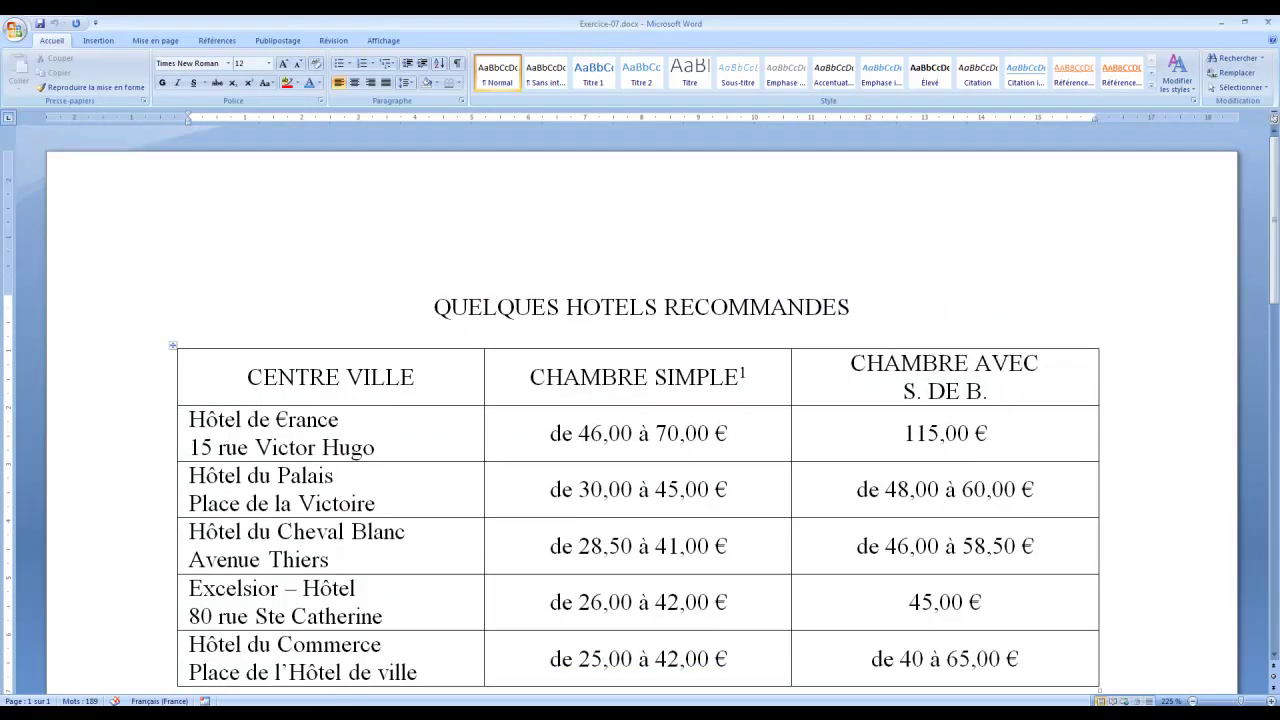
Switch to Exercice-08.docx and examine the layout of its budget table and the note beneath the figures
click(349, 655)
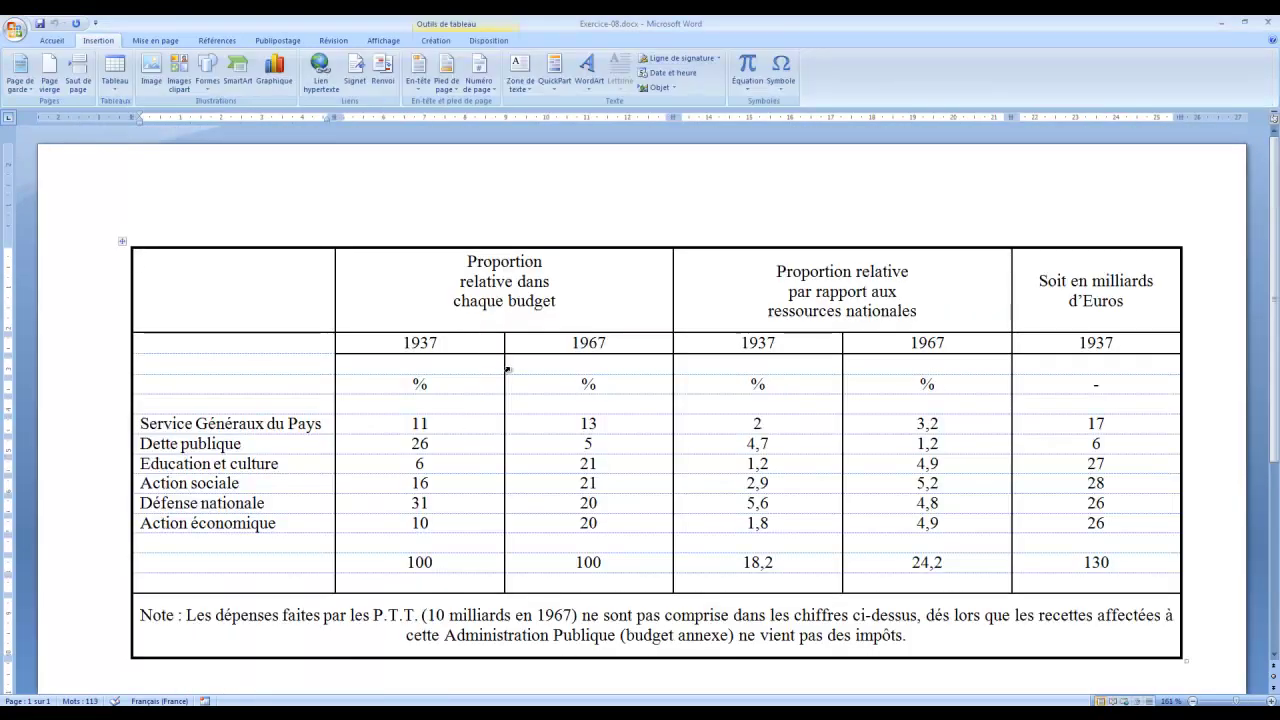
scroll(508, 369, down, 6)
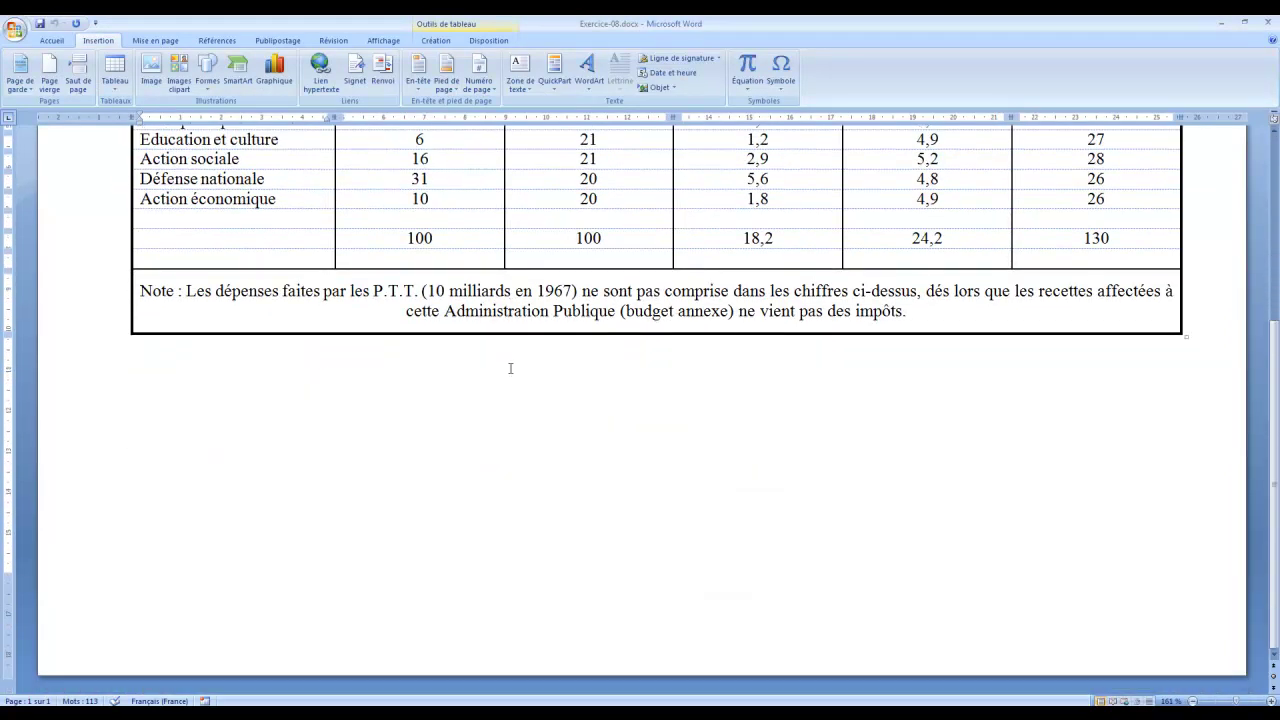
scroll(510, 368, up, 6)
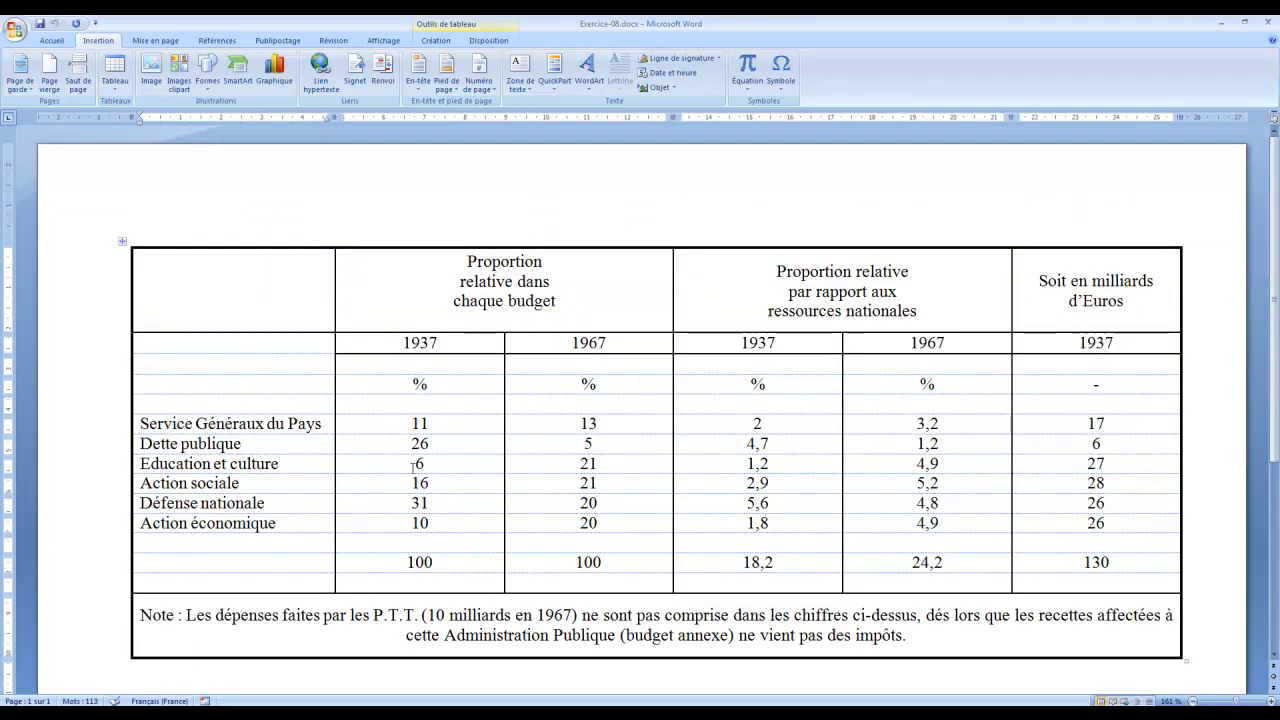
scroll(400, 491, down, 6)
scroll(396, 494, up, 2)
scroll(396, 494, up, 4)
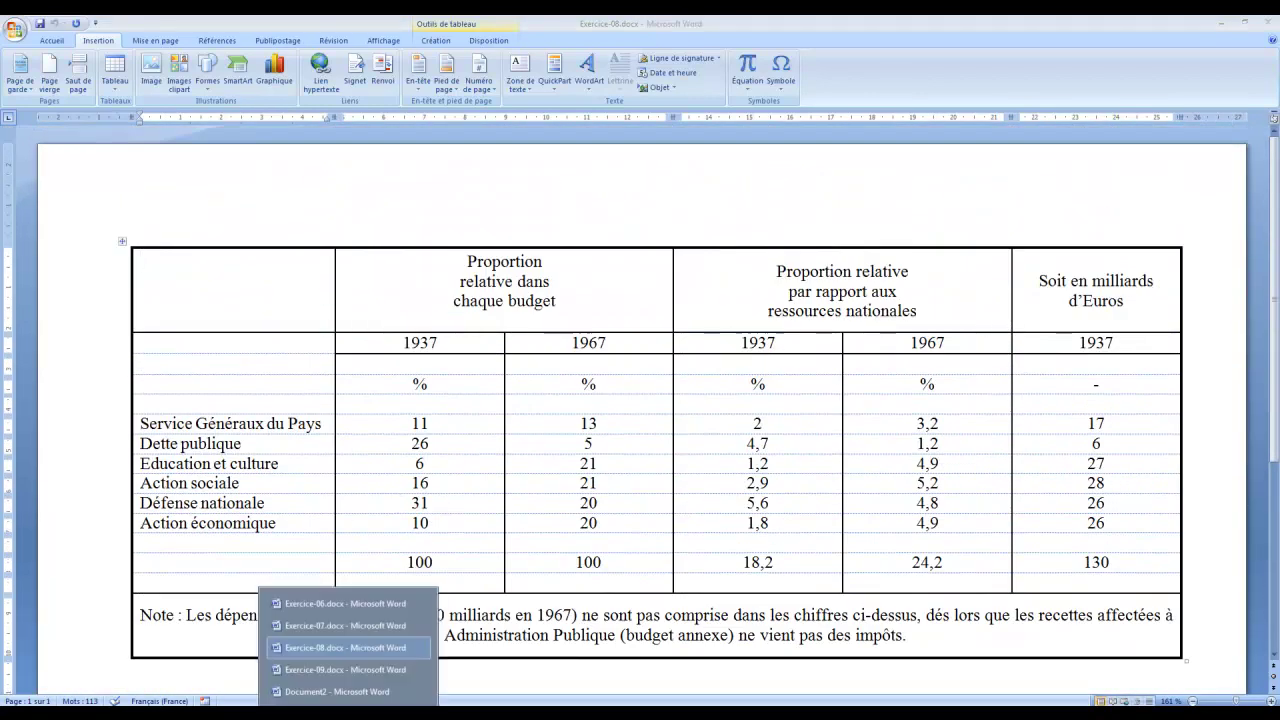
Switch to Exercice-09.docx and inspect its three-column article in print preview, enlarged and as a full page, and close the preview
click(369, 673)
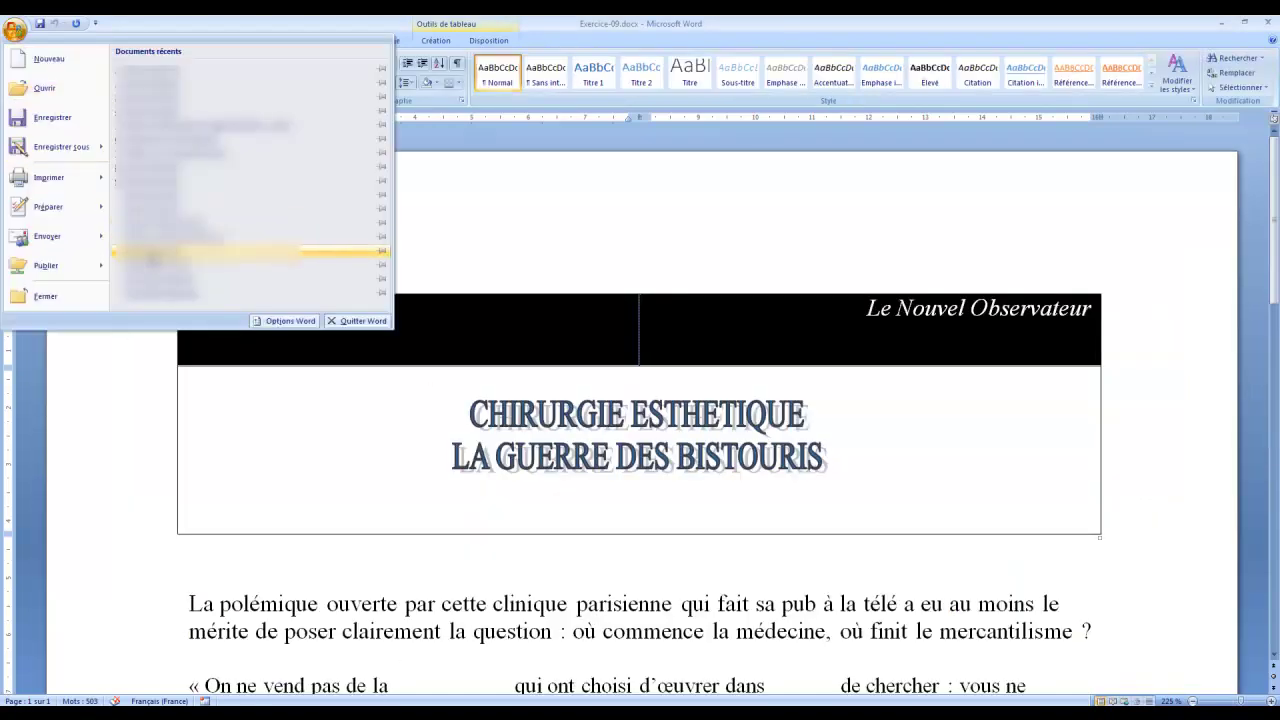
mouse_move(104, 182)
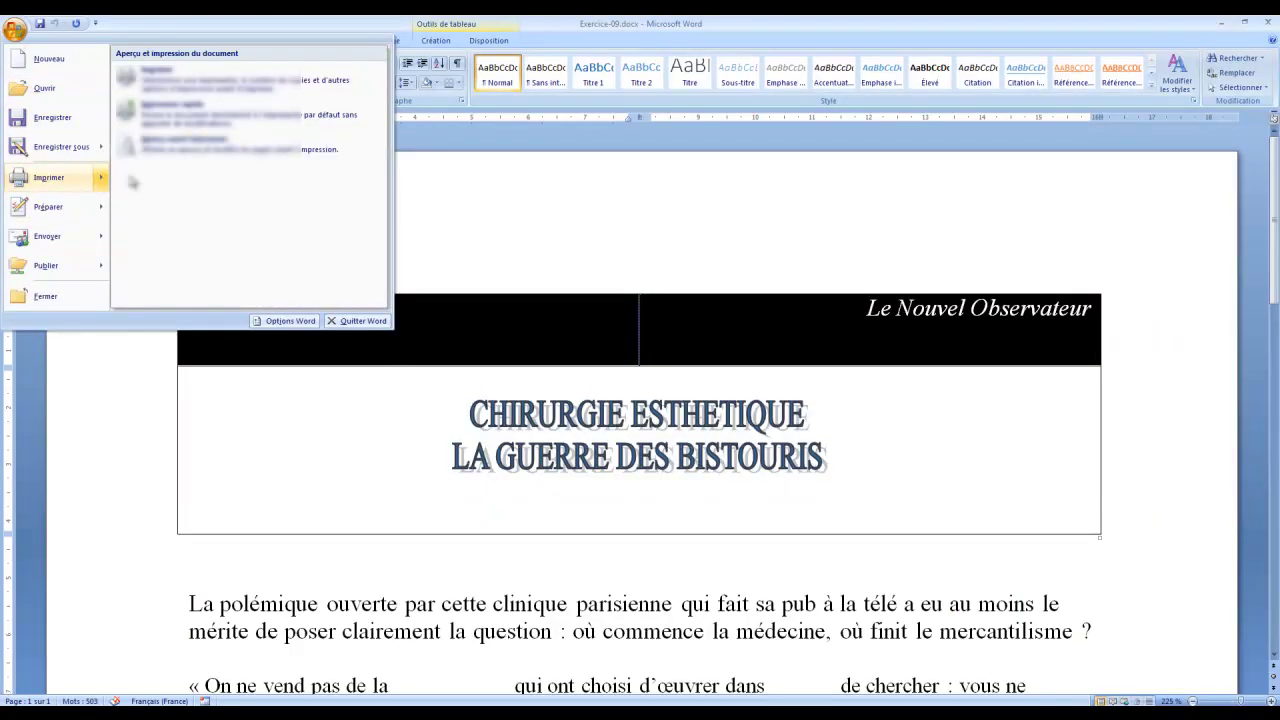
click(205, 148)
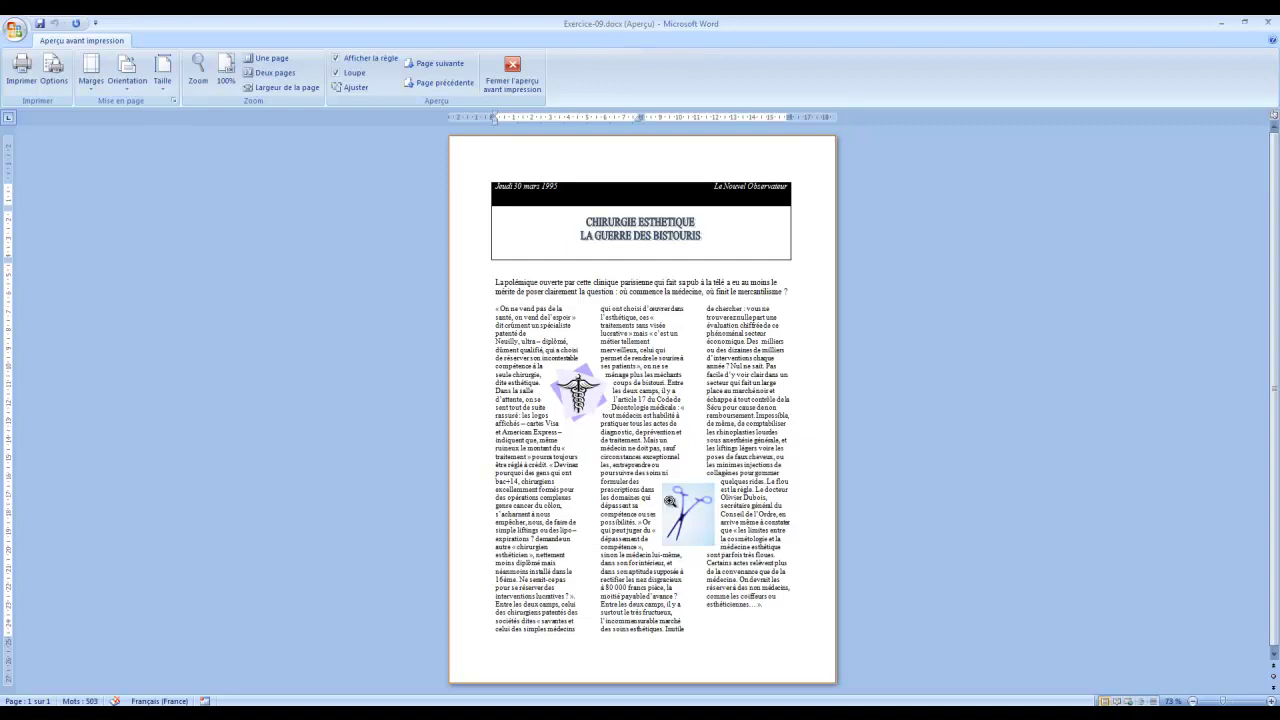
click(698, 517)
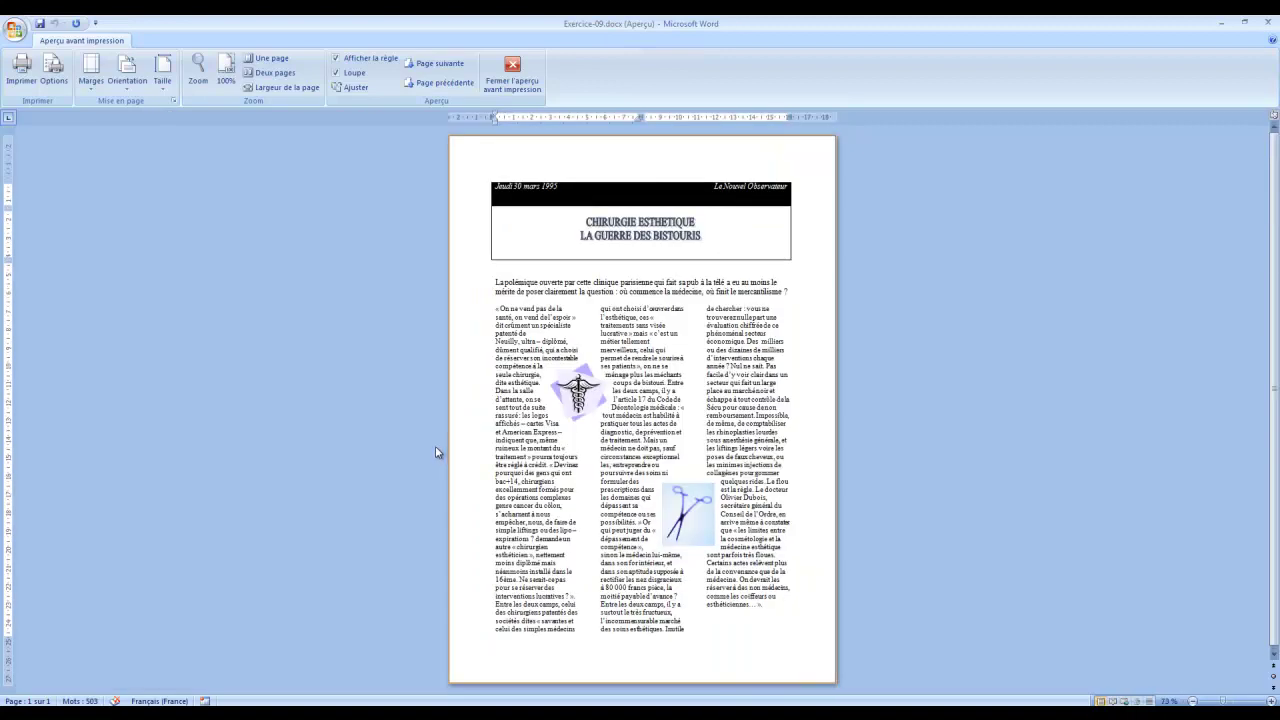
click(438, 449)
click(597, 369)
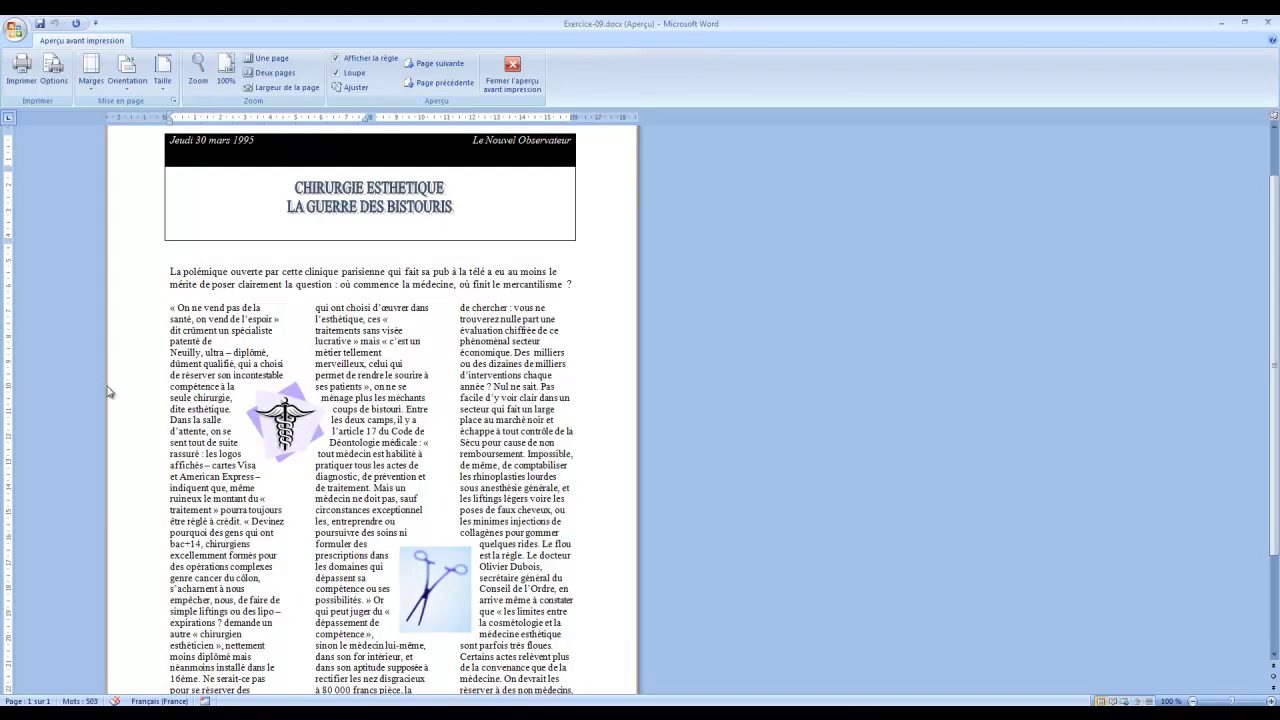
click(283, 421)
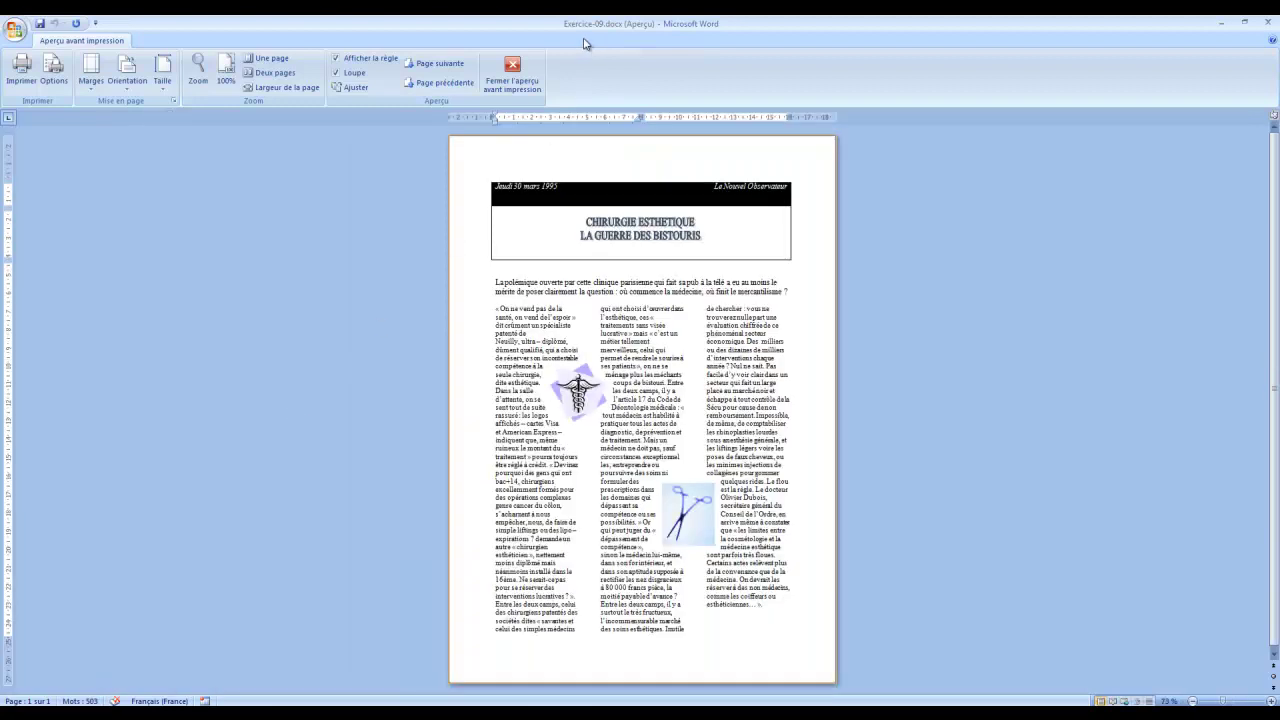
click(513, 80)
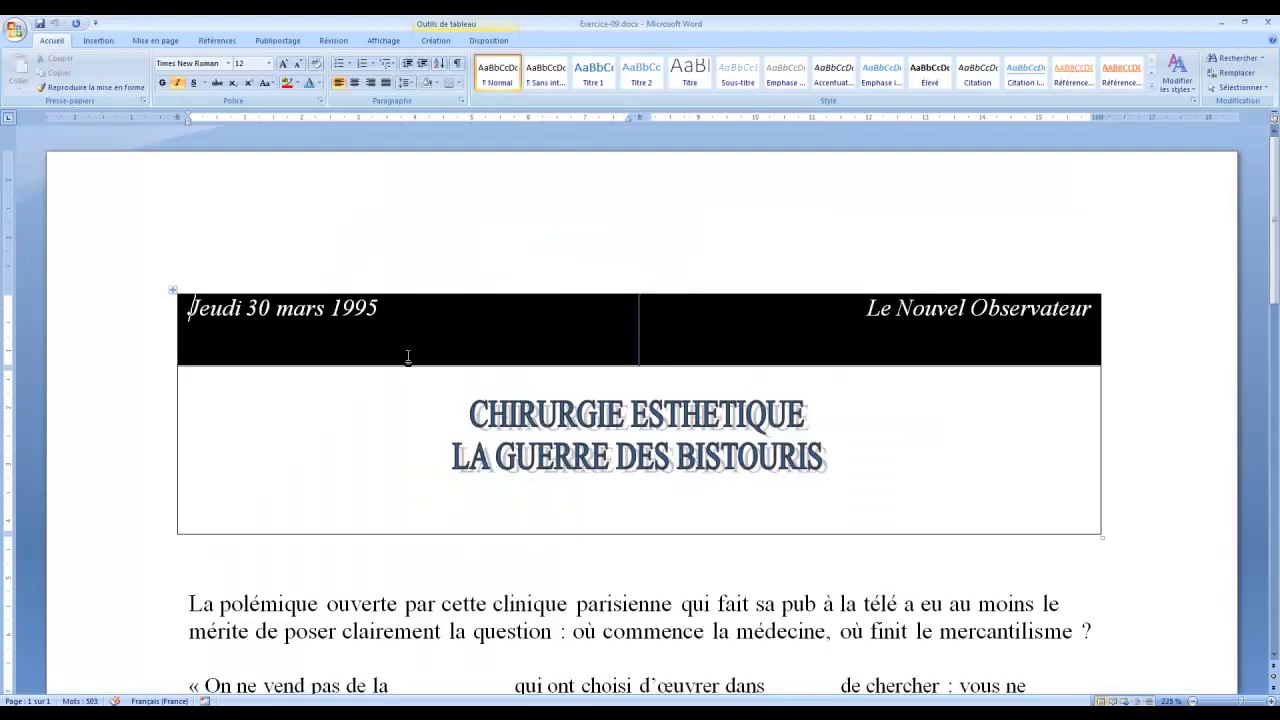
Copy the article of Exercice-09.docx from the introductory paragraph "La polémique ouverte" to the end of the last column
scroll(247, 665, down, 3)
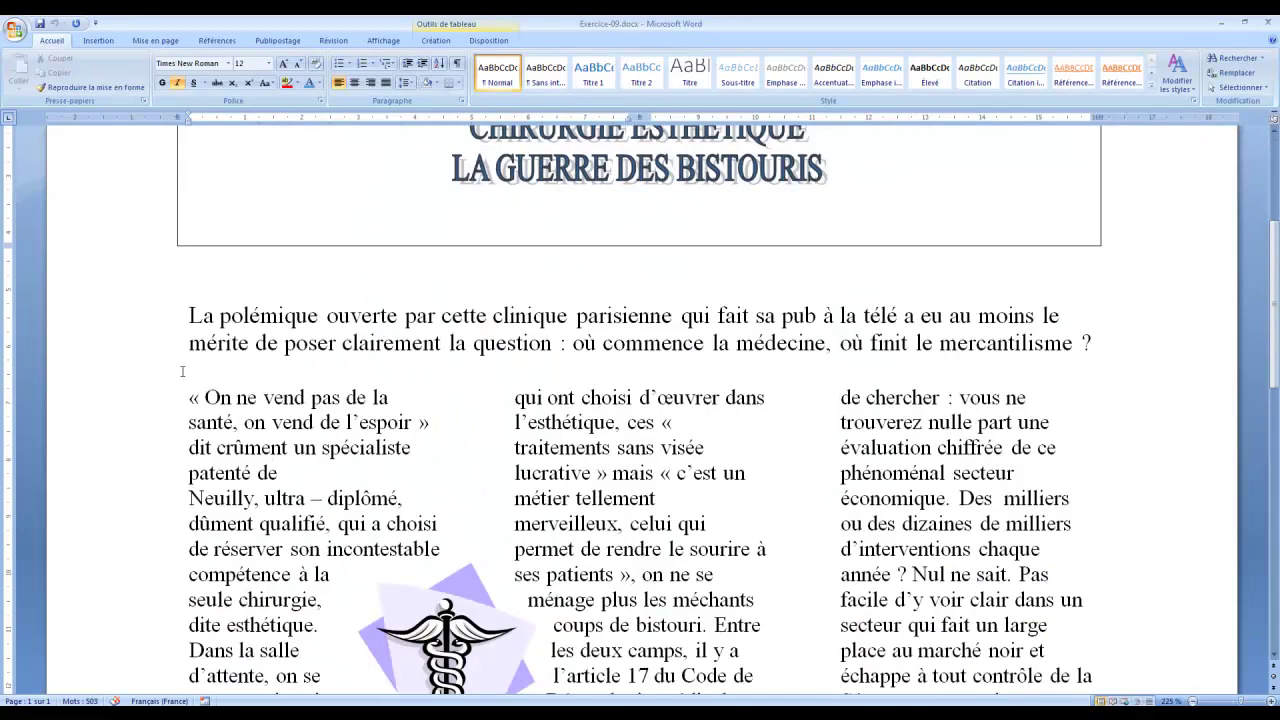
drag(187, 315, 1058, 604)
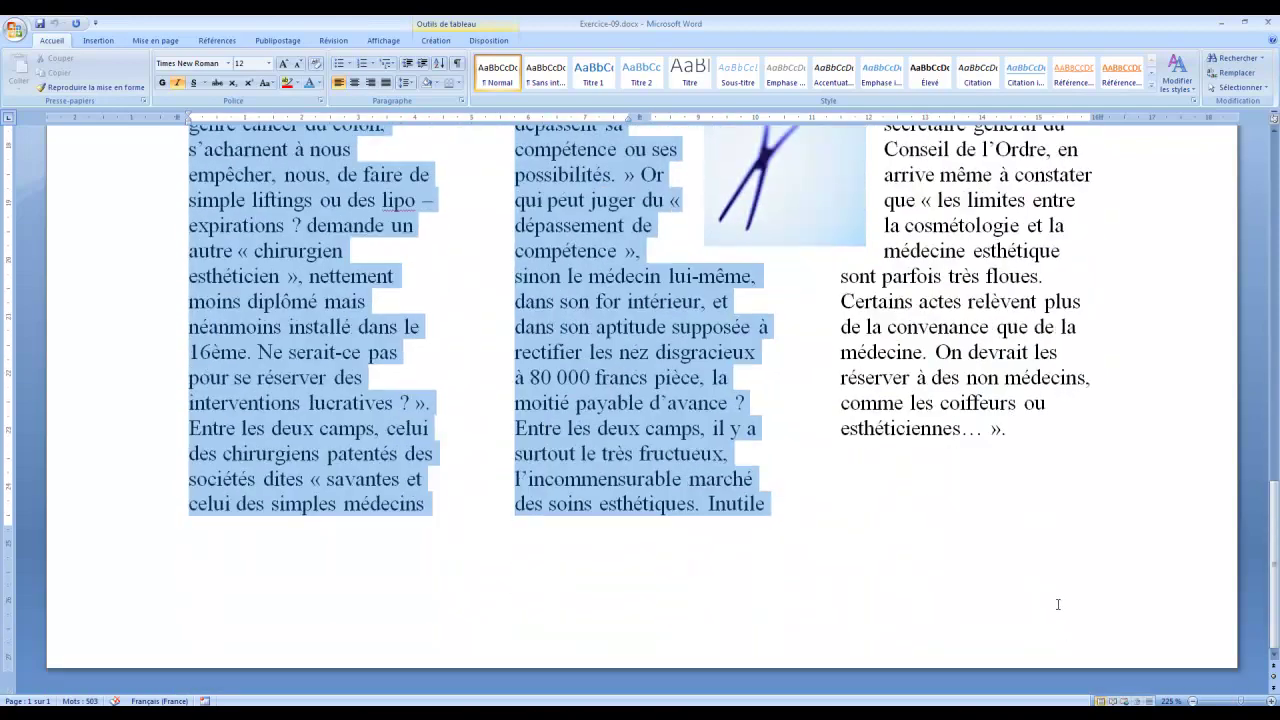
drag(1192, 563, 1120, 450)
right_click(955, 292)
click(988, 323)
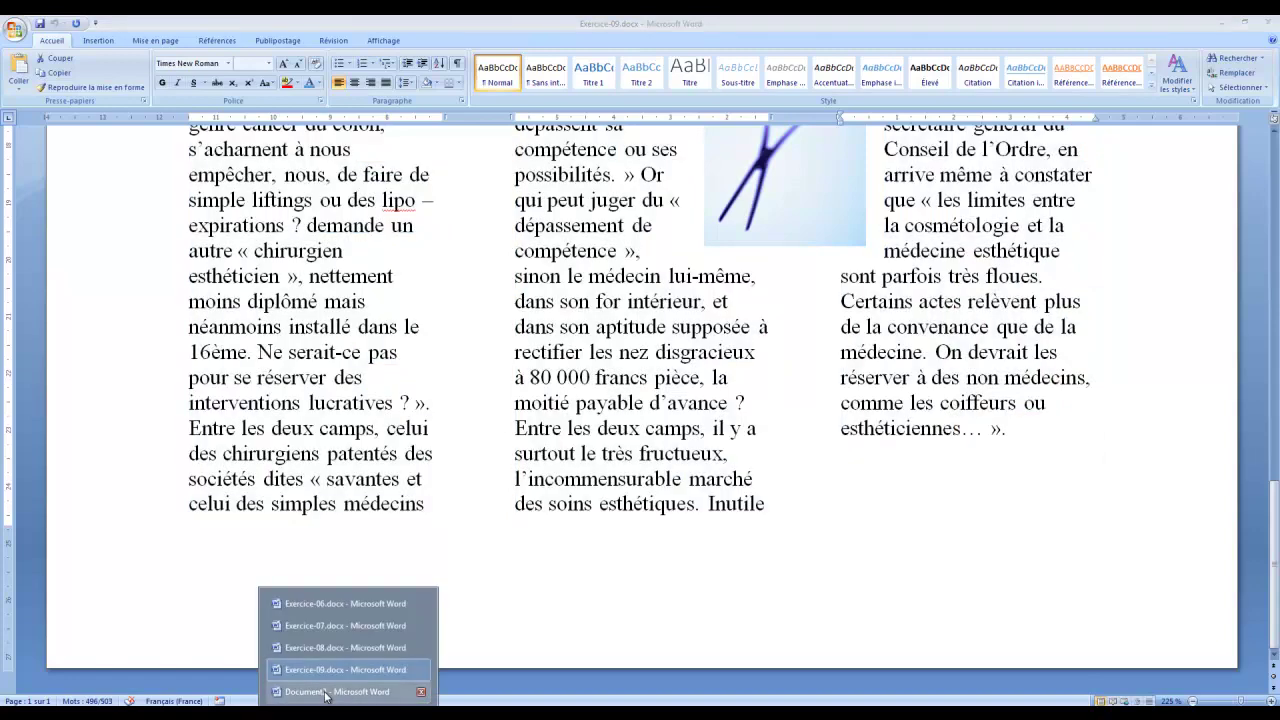
Return to Document2, set the page orientation to portrait and delete the document's entire content
click(328, 690)
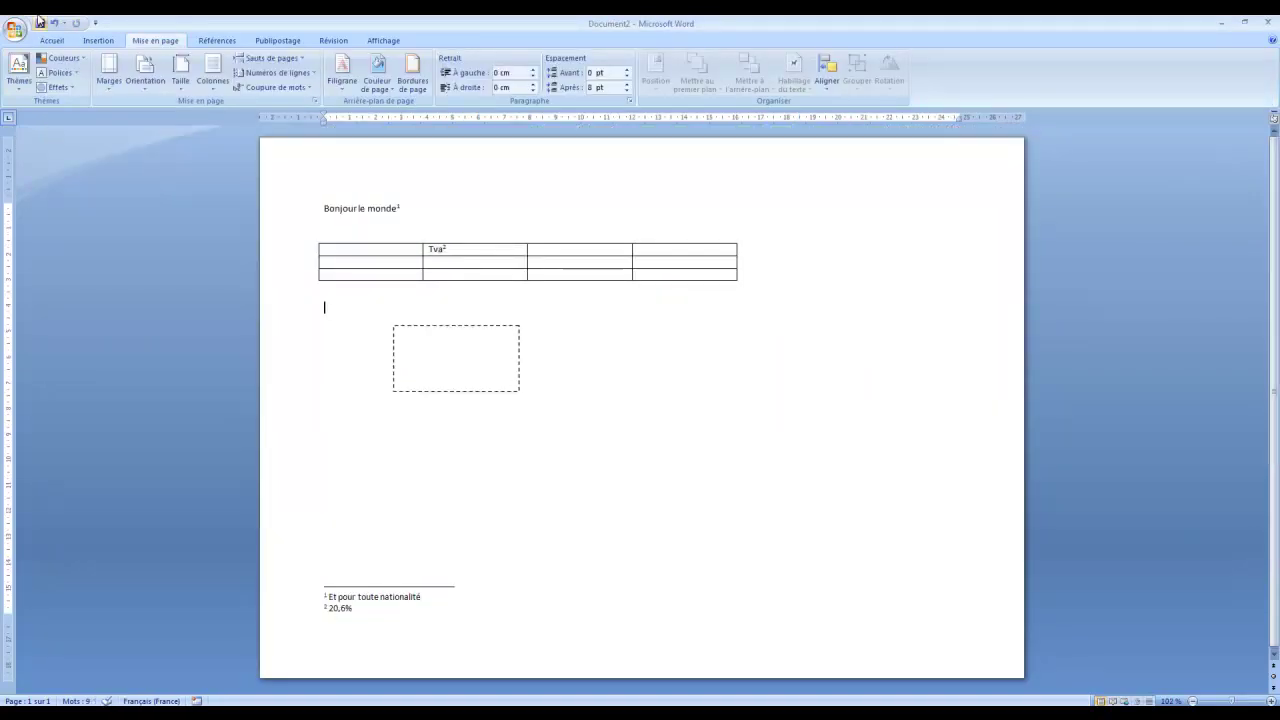
click(146, 88)
click(168, 114)
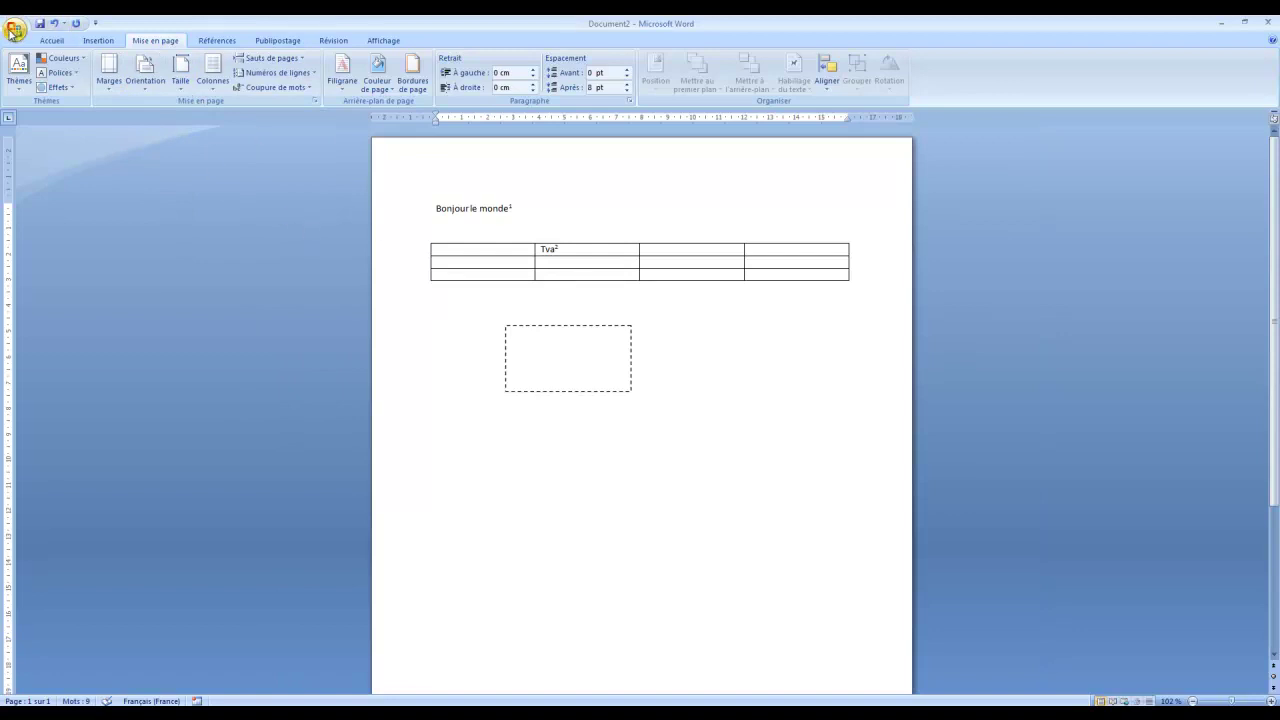
triple_click(407, 183)
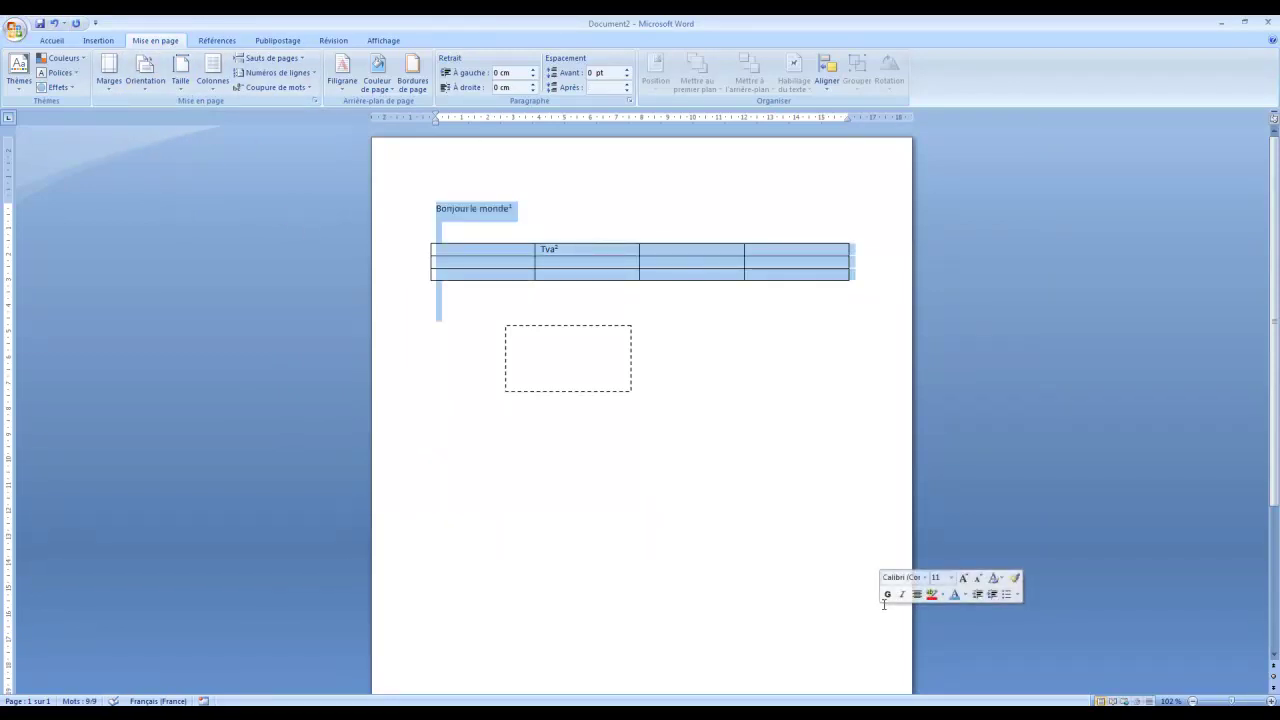
key(Delete)
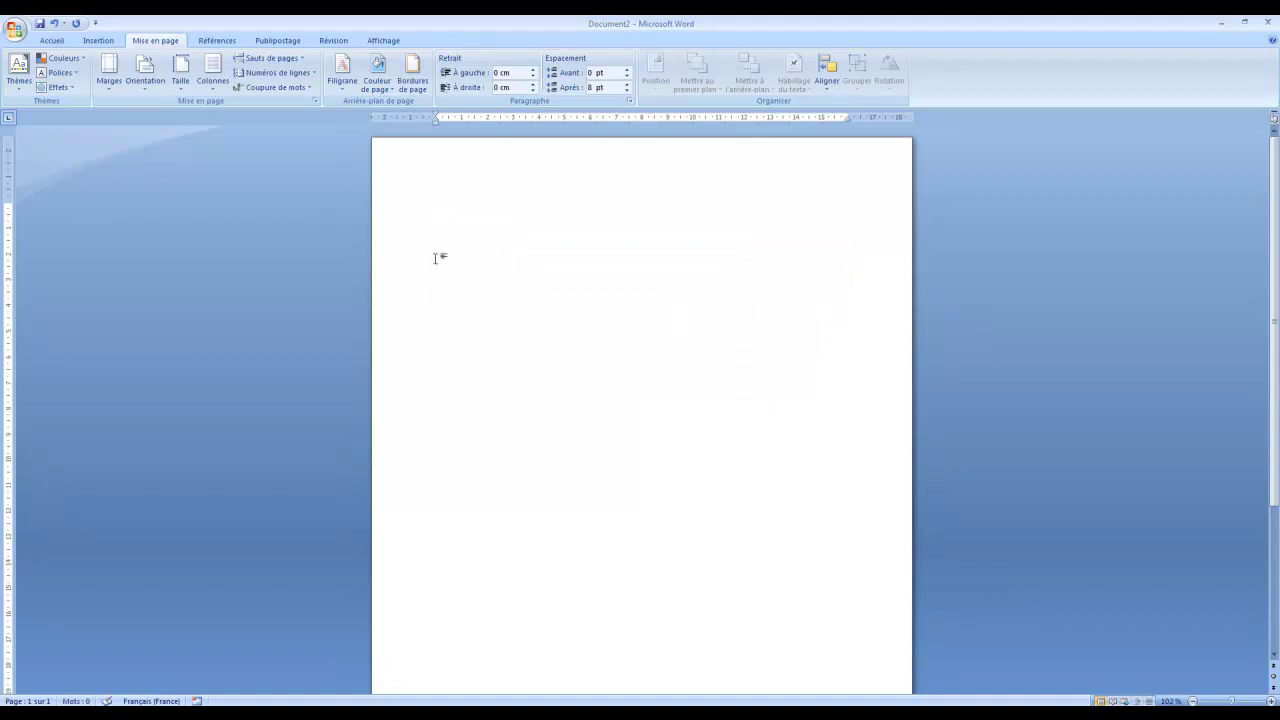
Paste the copied article into the empty document and delete its caduceus and scissors pictures
right_click(458, 212)
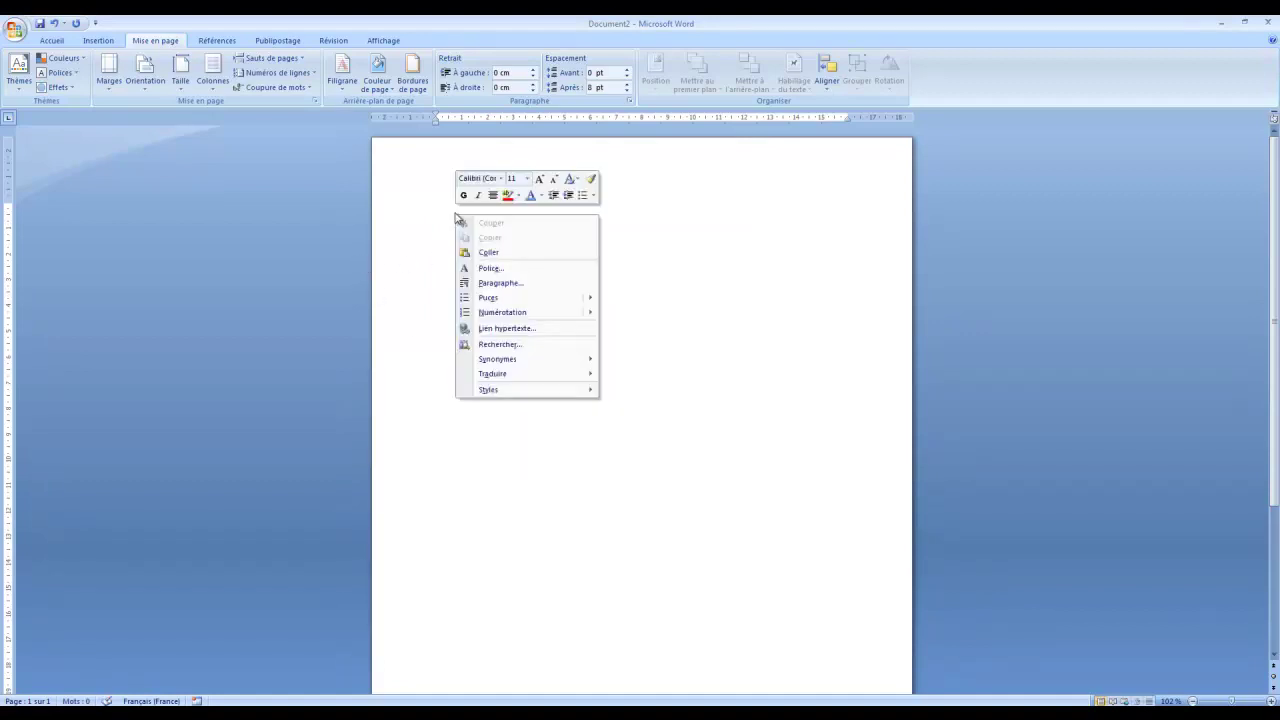
click(492, 257)
click(567, 378)
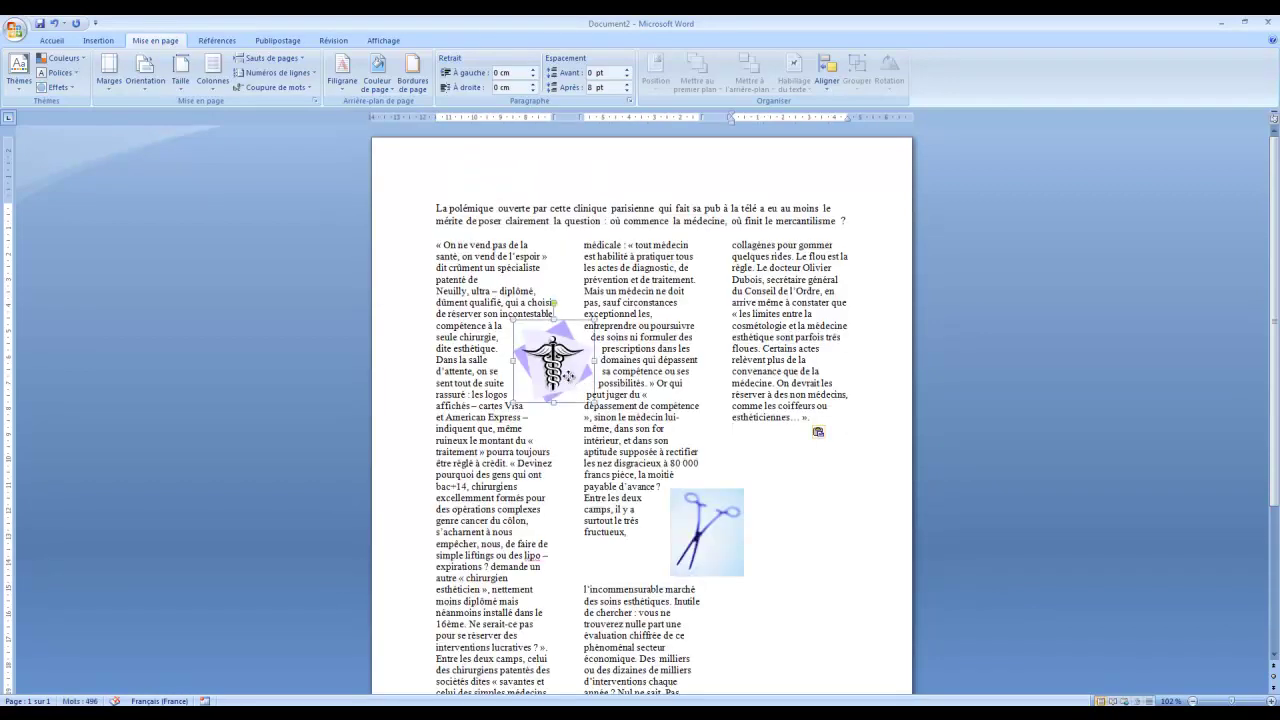
key(Delete)
click(715, 543)
key(Delete)
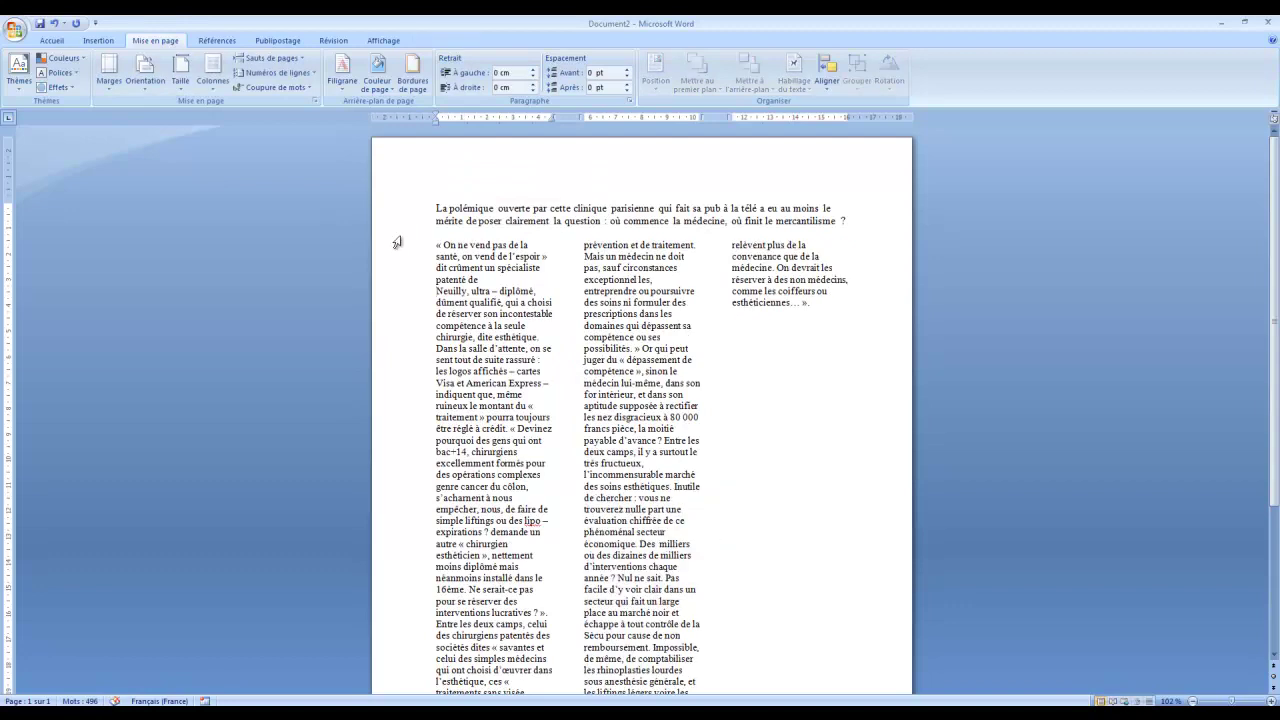
Reset the article's body text below the introductory paragraph to a single column
drag(397, 243, 886, 597)
scroll(871, 591, up, 4)
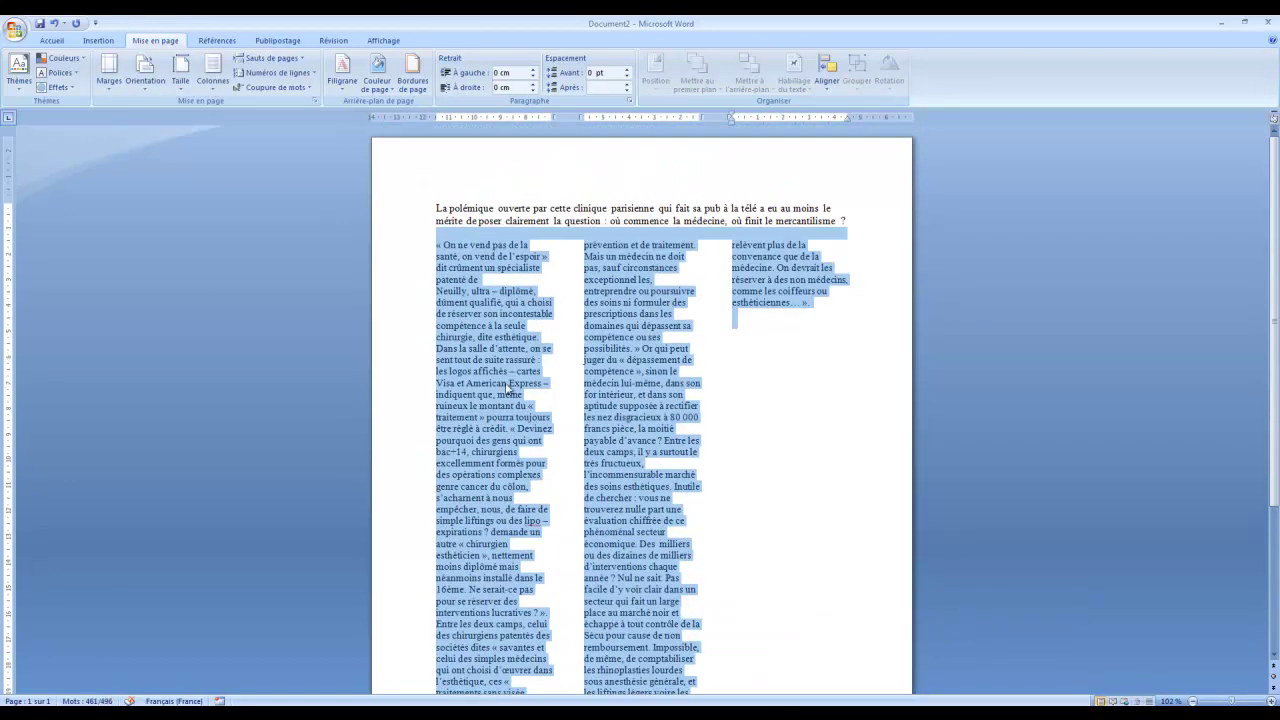
click(215, 88)
click(218, 112)
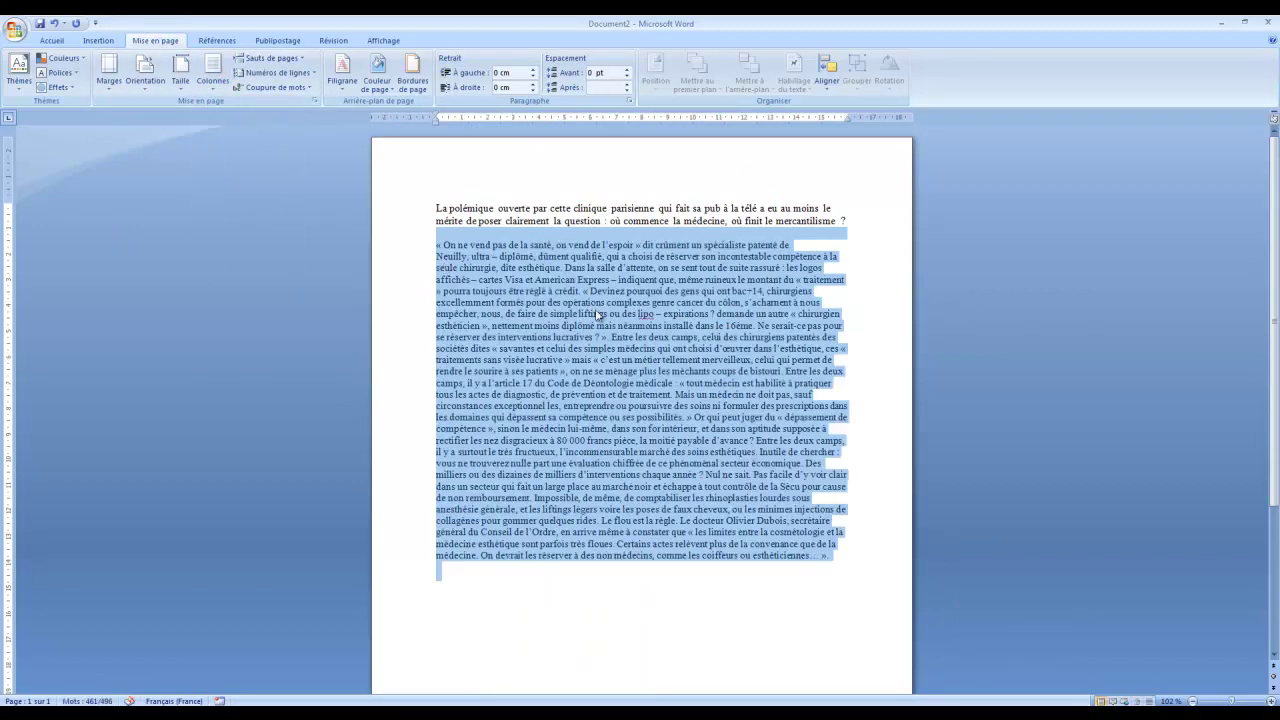
click(600, 314)
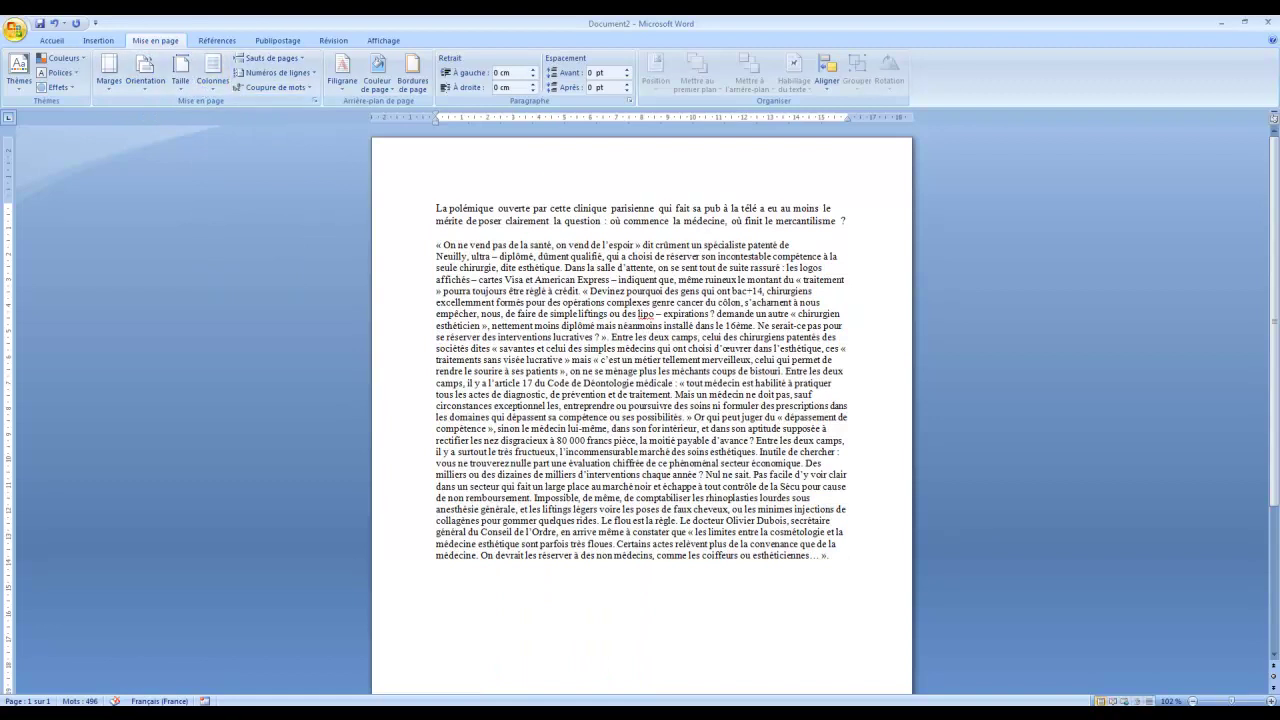
Enlarge the view to the page width and look through the single-column article from beginning to end
click(52, 40)
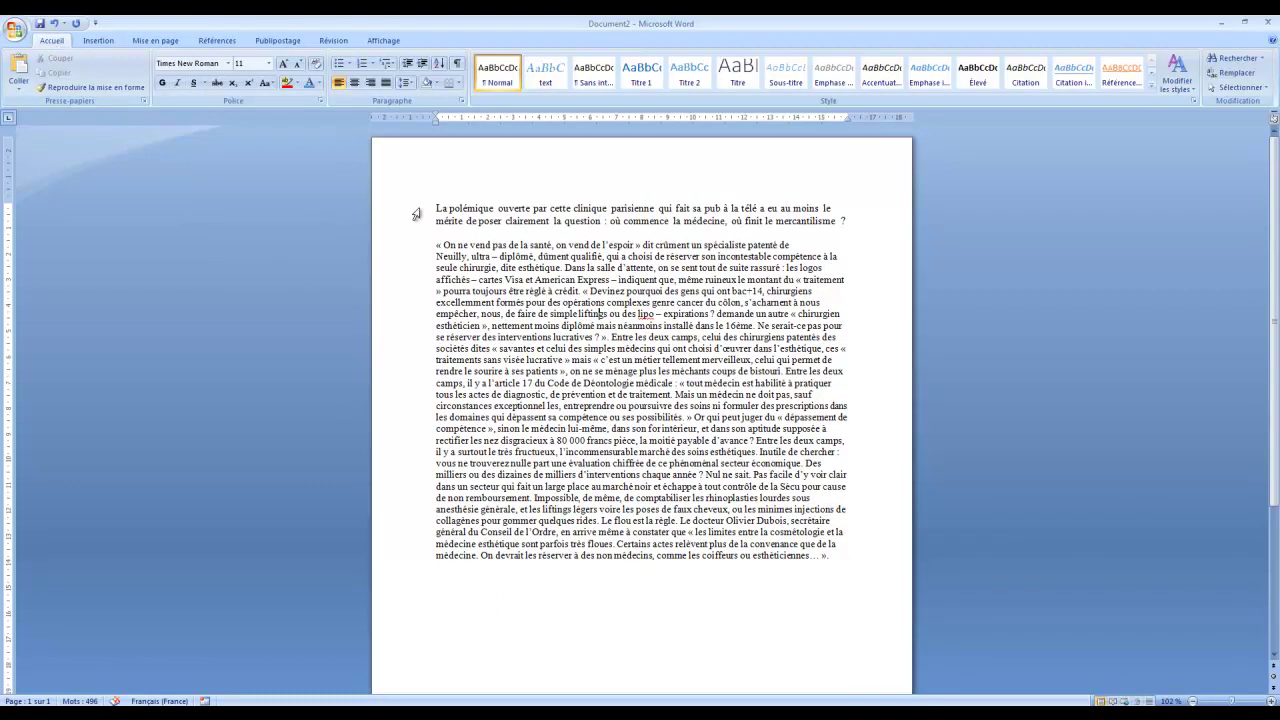
click(386, 41)
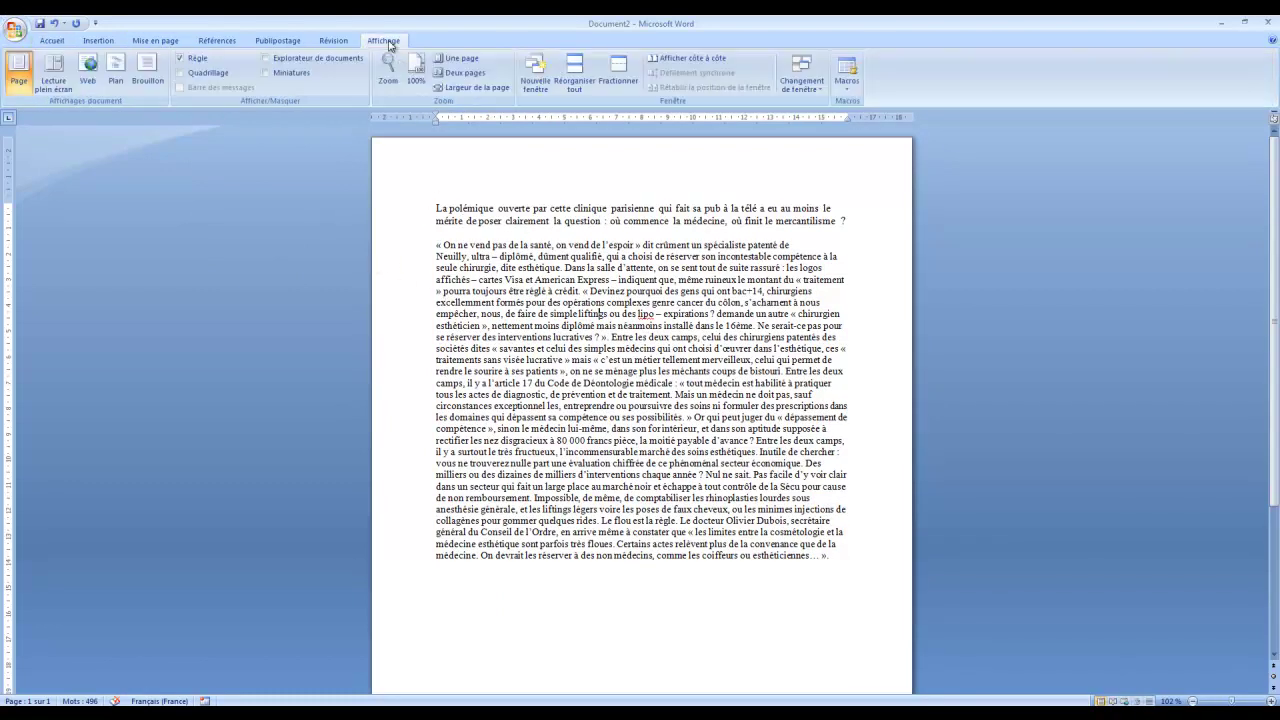
click(470, 87)
scroll(580, 469, down, 8)
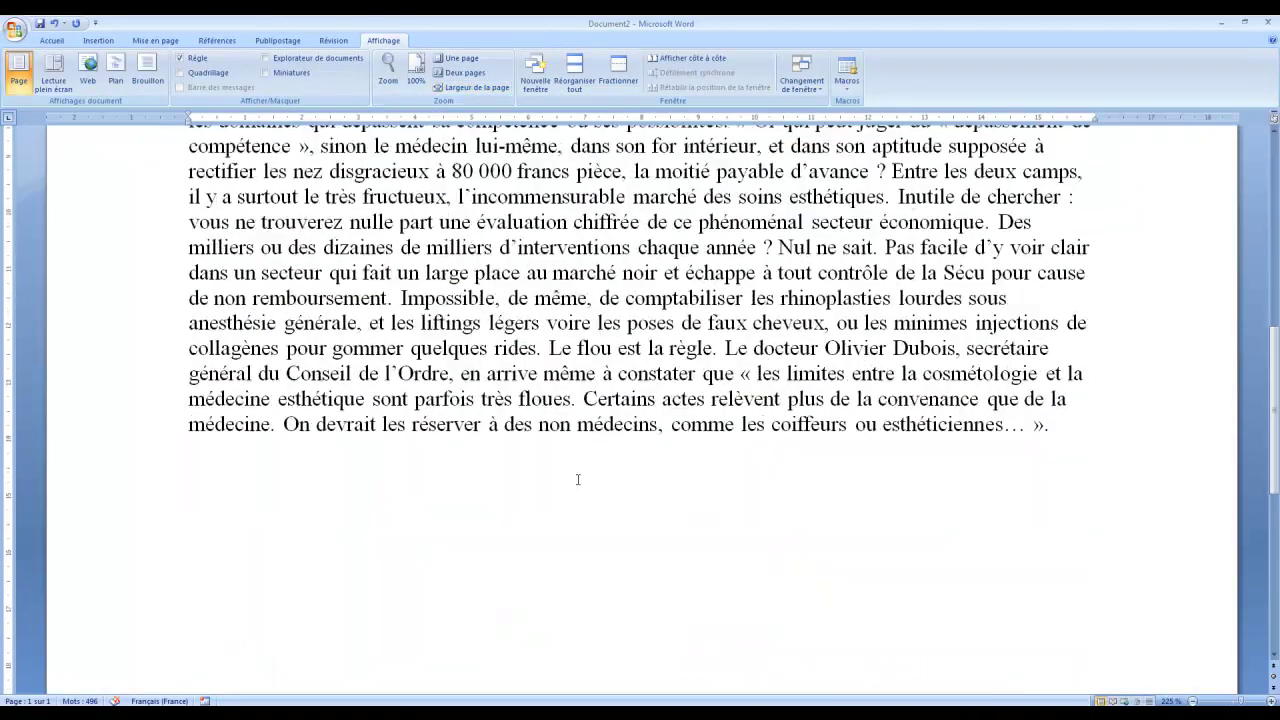
scroll(580, 474, up, 10)
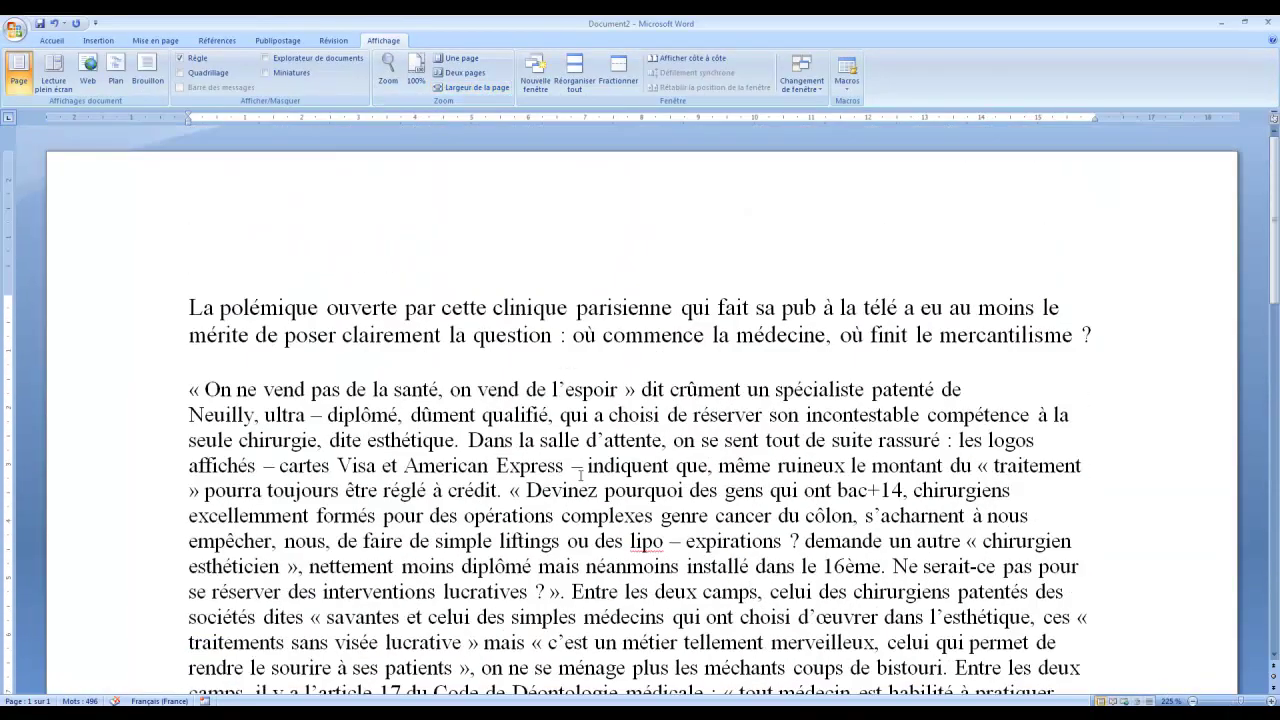
scroll(580, 474, down, 10)
scroll(580, 474, up, 10)
scroll(172, 394, down, 15)
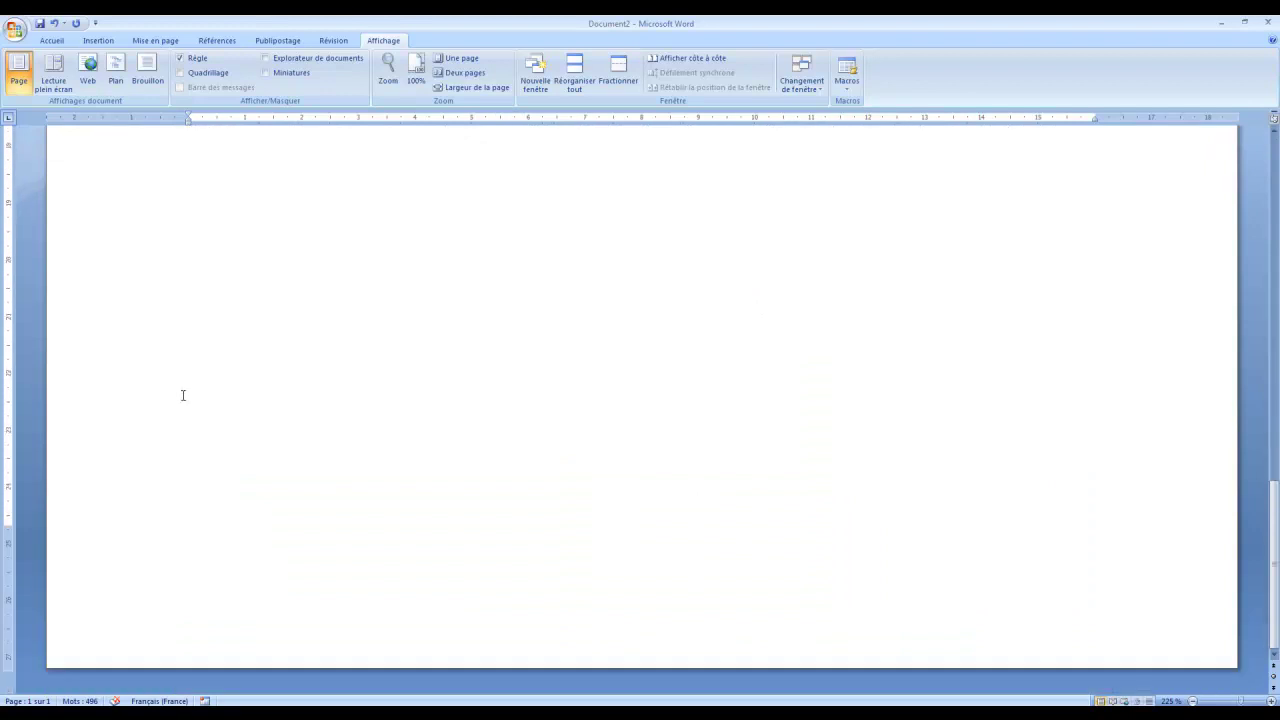
scroll(183, 392, up, 5)
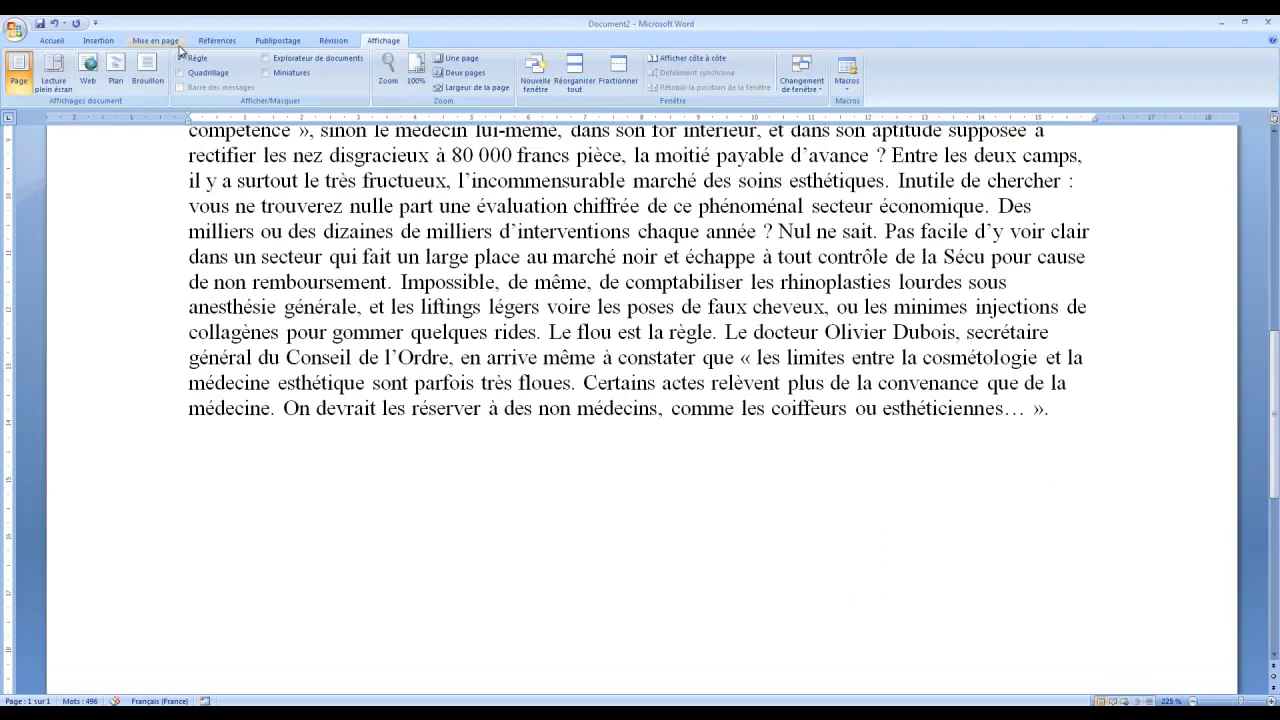
Lay out the body text from "On ne vend pas de la santé" to the end in two columns with a separator line
click(100, 41)
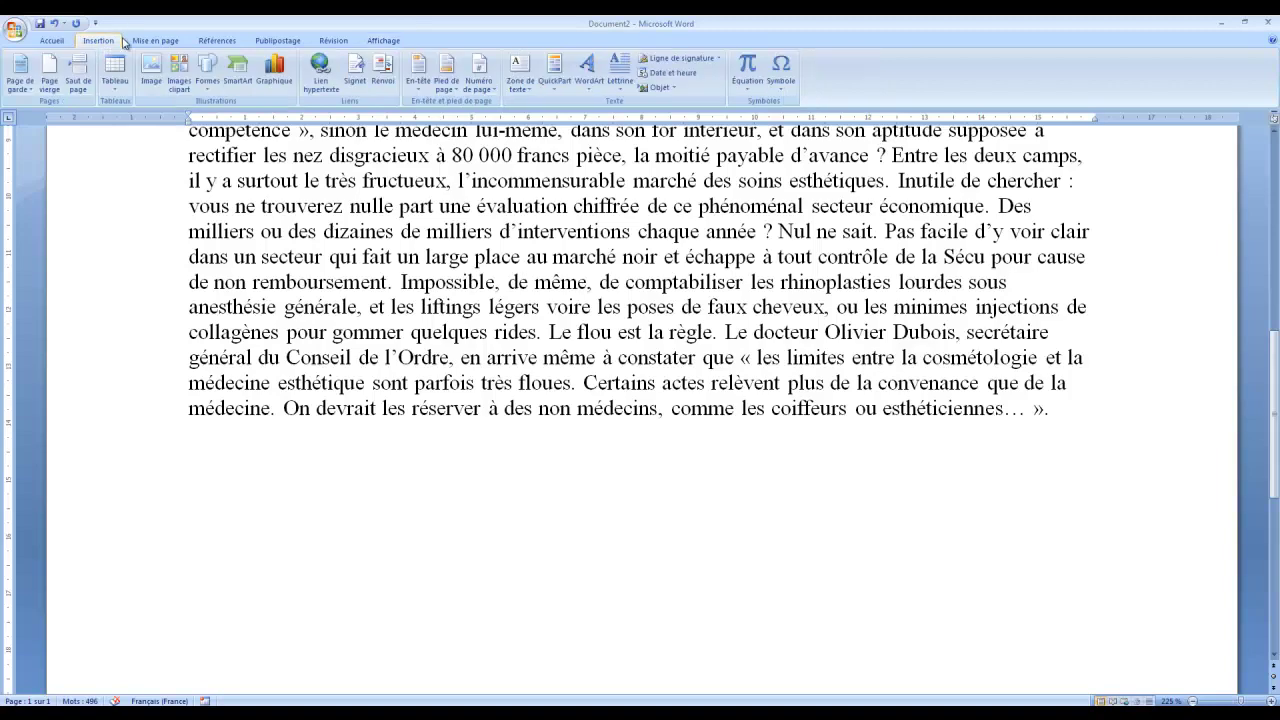
click(157, 41)
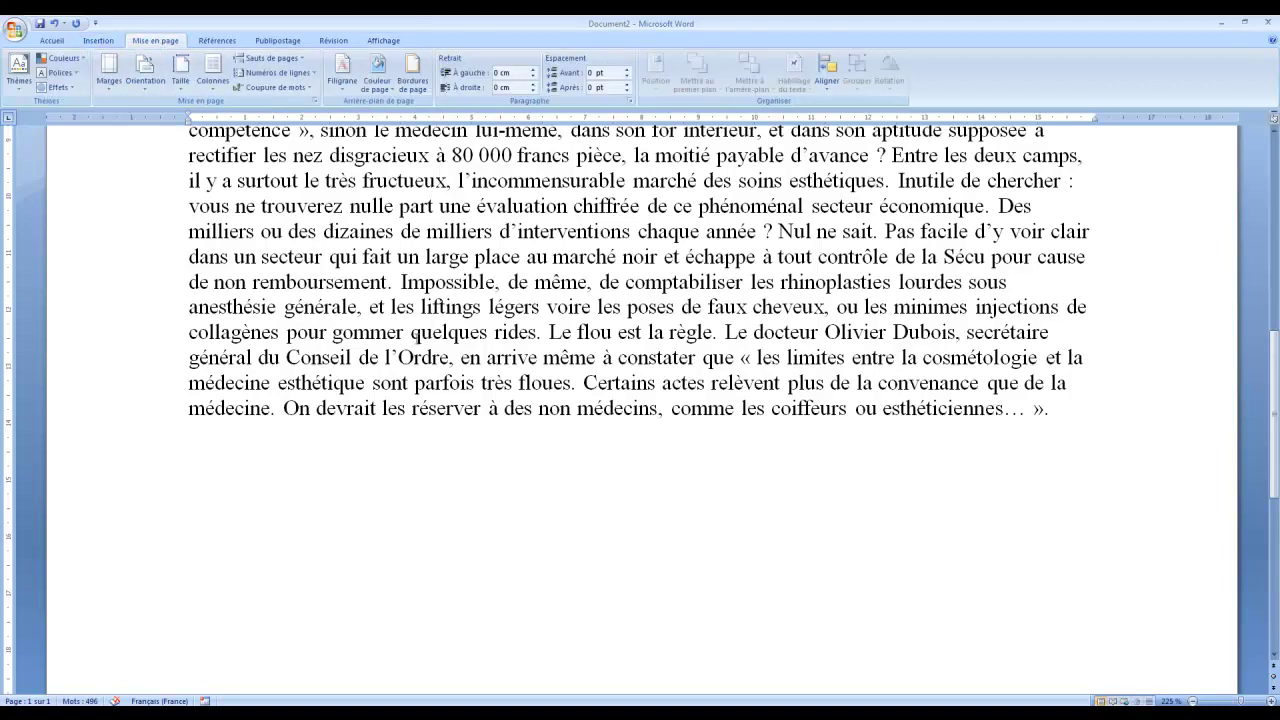
scroll(620, 358, up, 8)
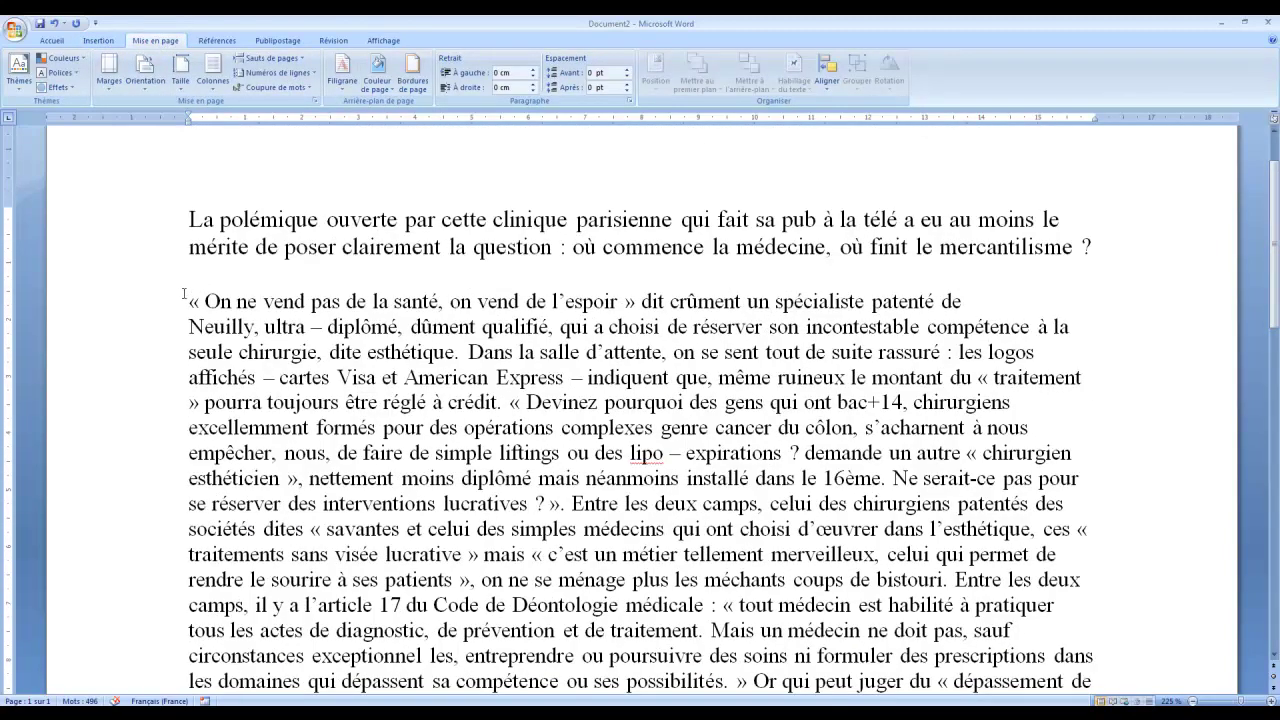
drag(184, 295, 1050, 506)
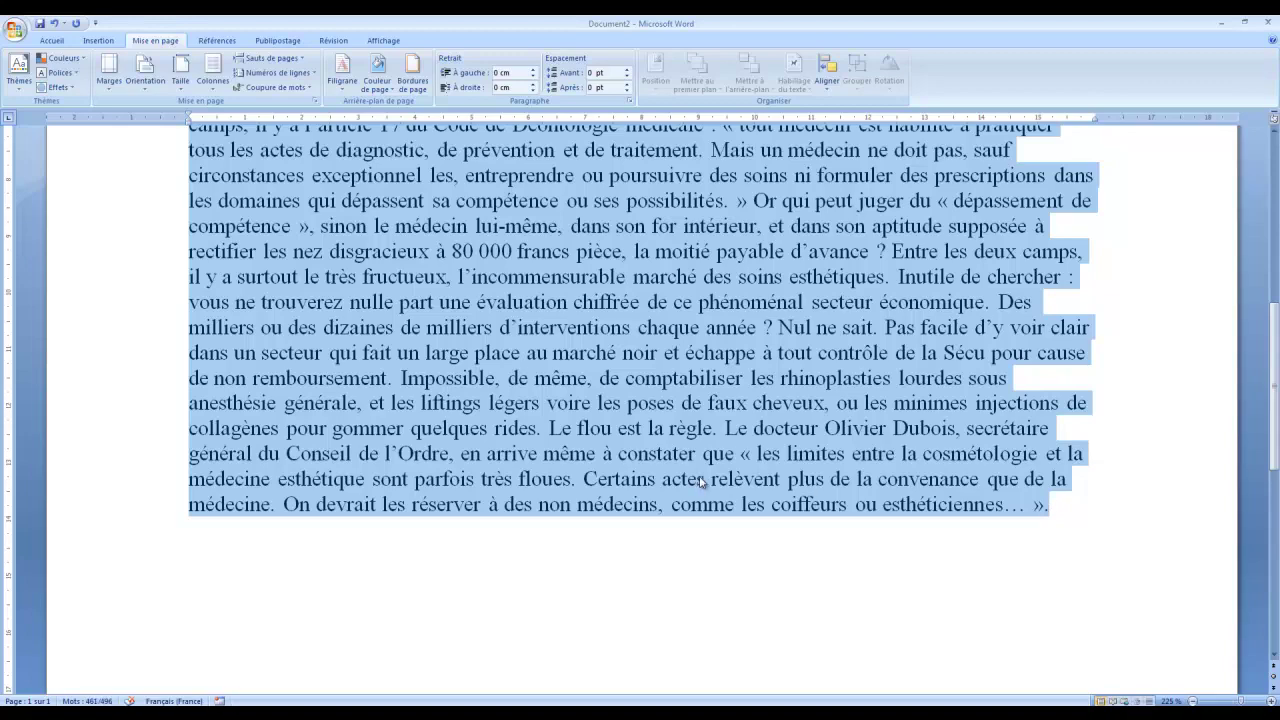
scroll(381, 391, up, 7)
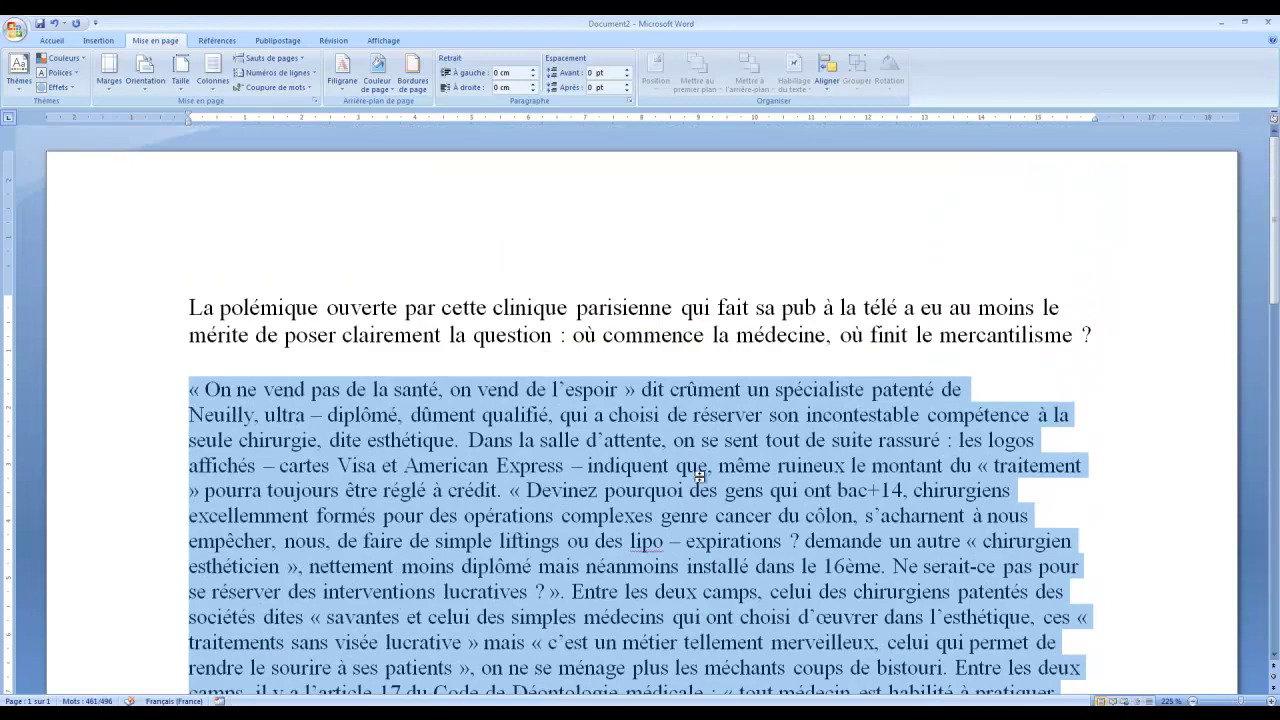
click(212, 72)
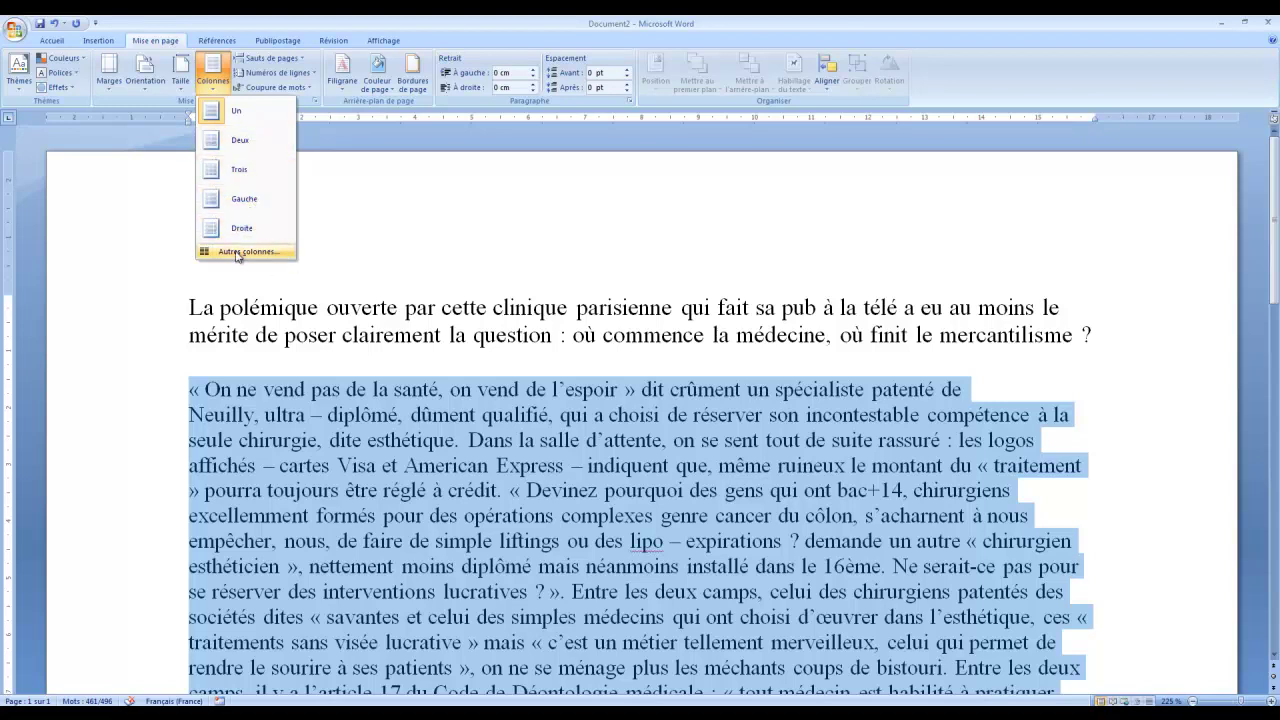
click(237, 253)
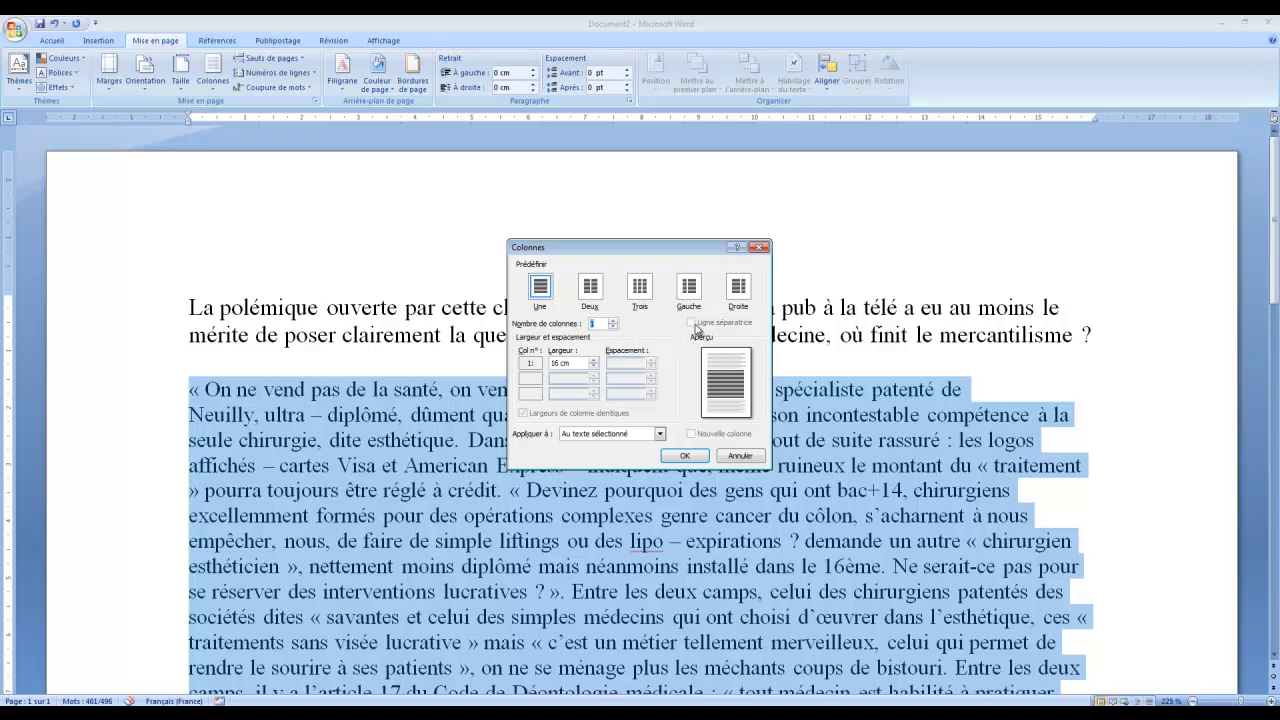
click(590, 290)
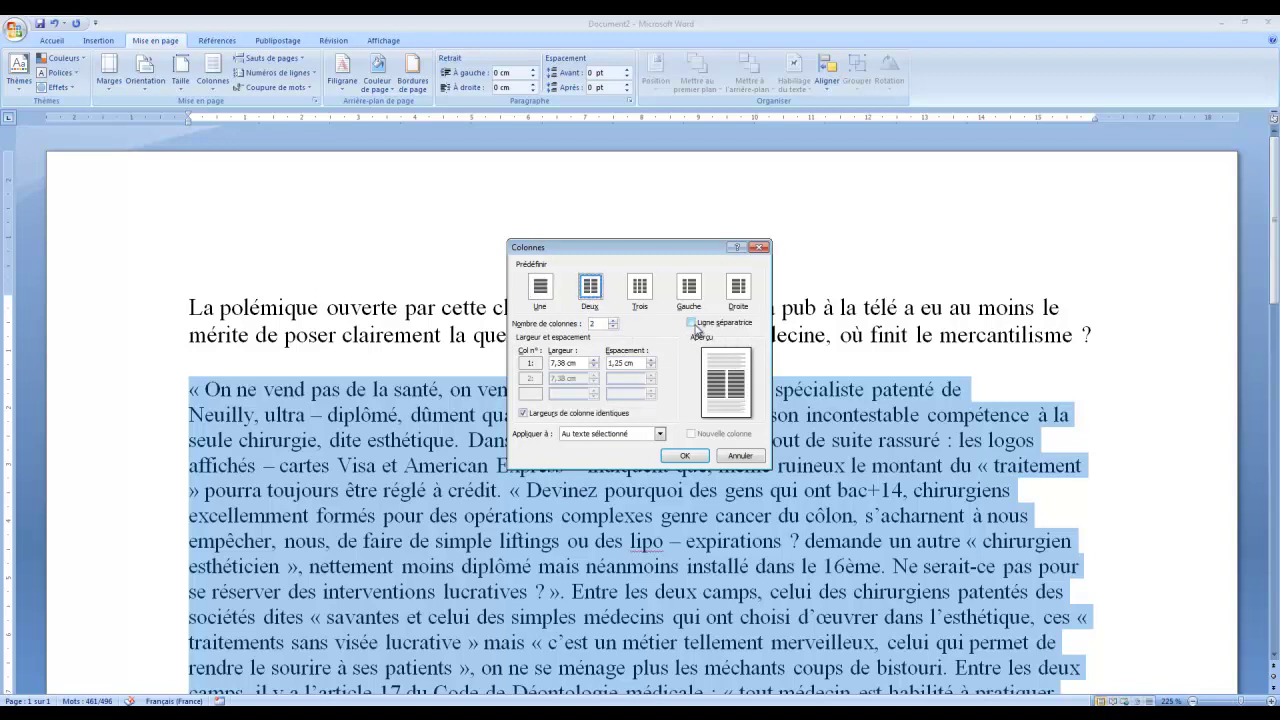
click(691, 323)
click(684, 456)
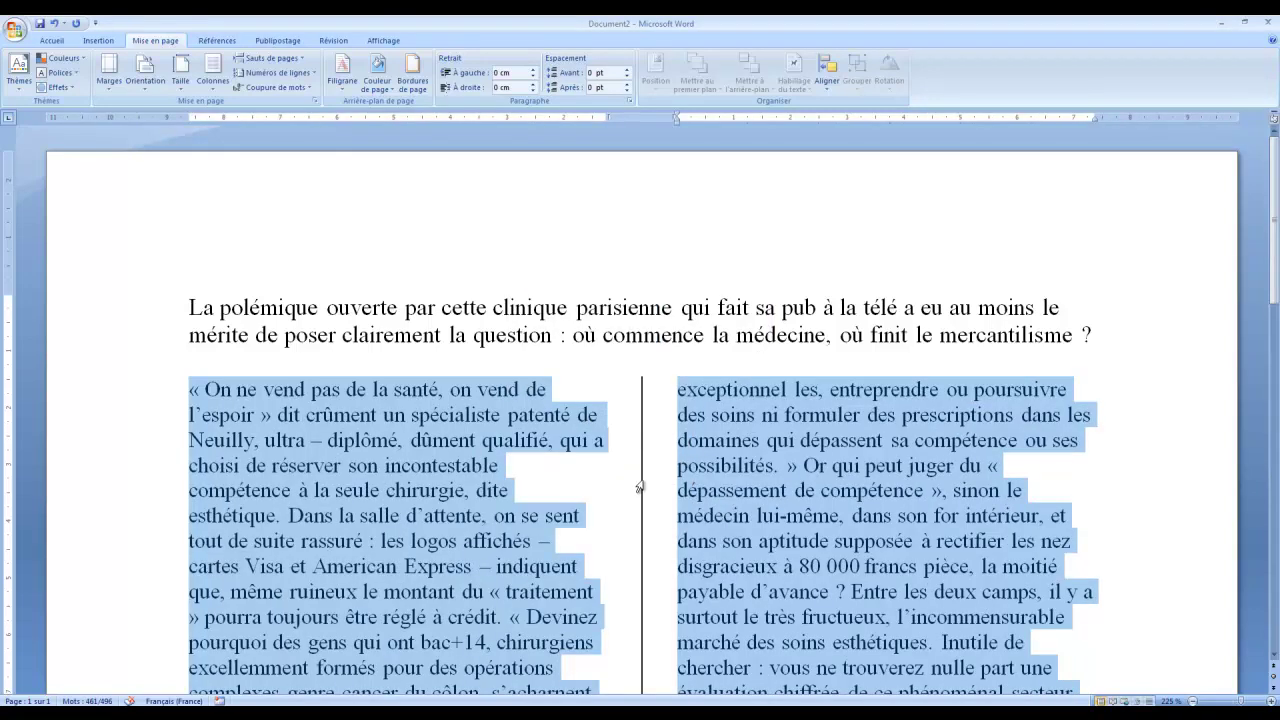
Change the selected body text to three columns and check the layout down the page
click(212, 72)
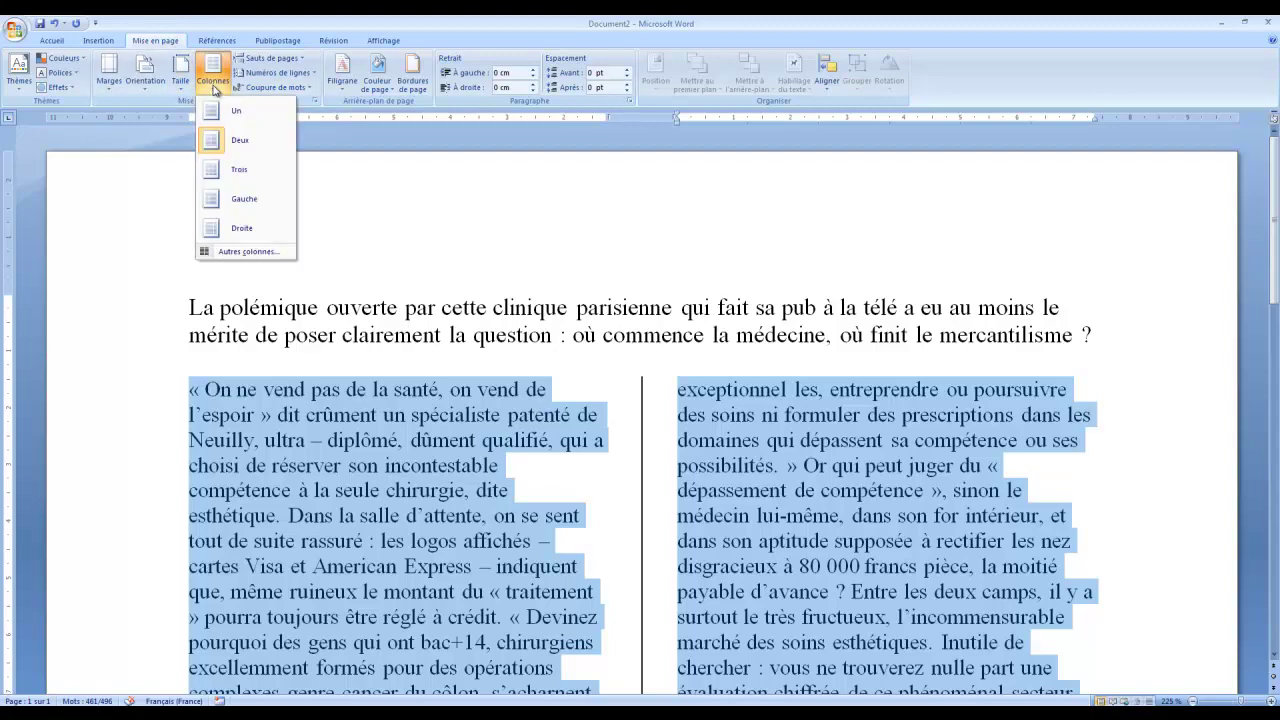
click(225, 170)
scroll(614, 455, down, 9)
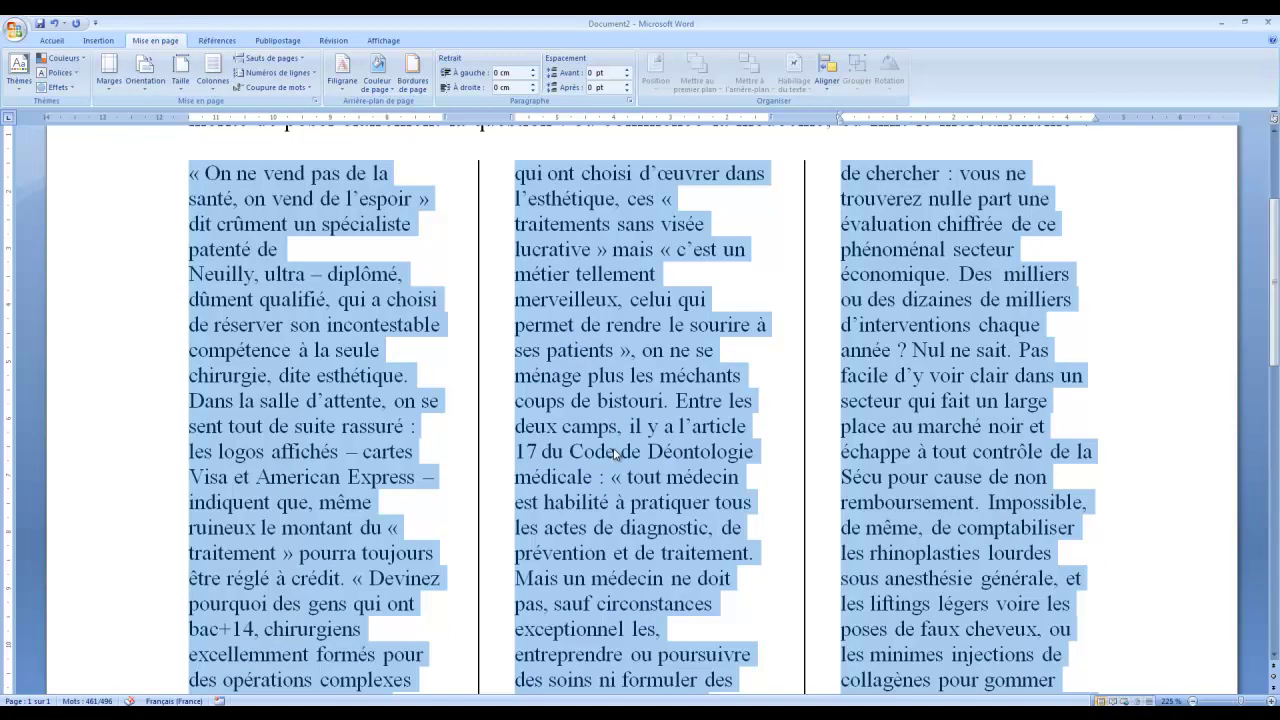
scroll(614, 453, up, 7)
scroll(617, 452, up, 2)
scroll(616, 452, up, 1)
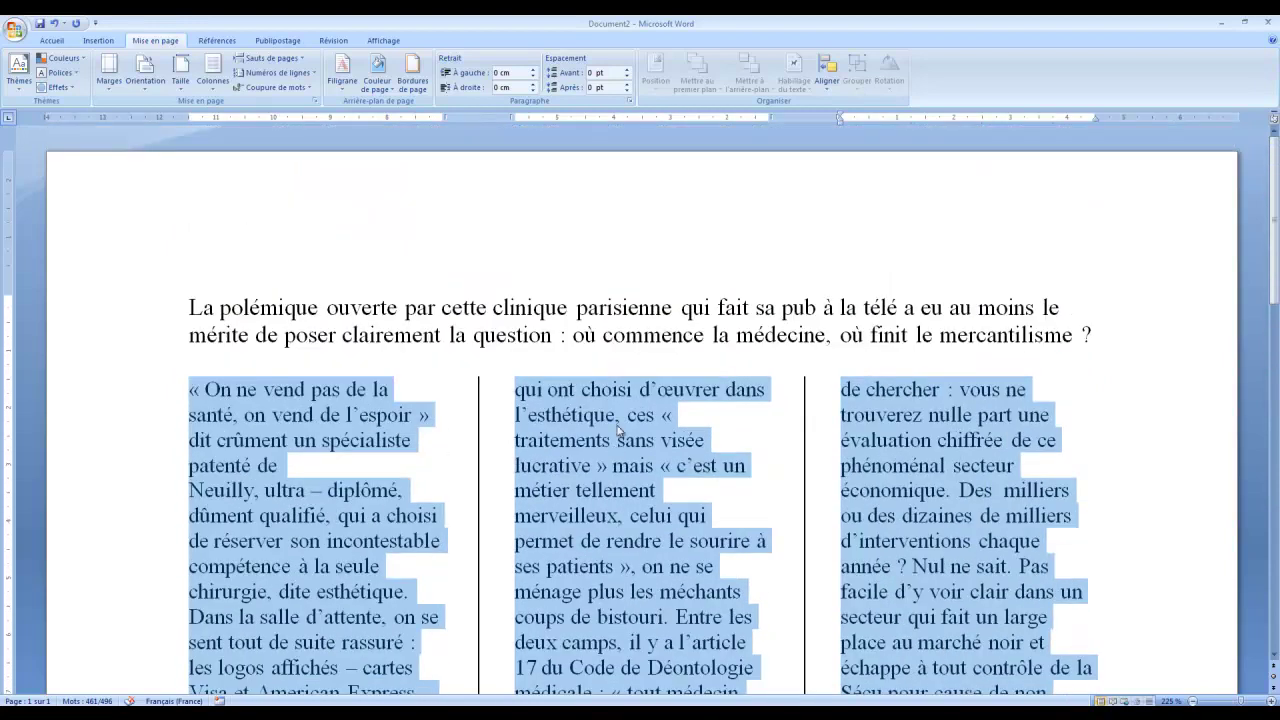
Widen the three columns to about 4.75 cm with 0.87 cm spacing and remove the separator line between them
mouse_move(443, 117)
mouse_down()
mouse_move(471, 117)
mouse_move(457, 117)
mouse_up()
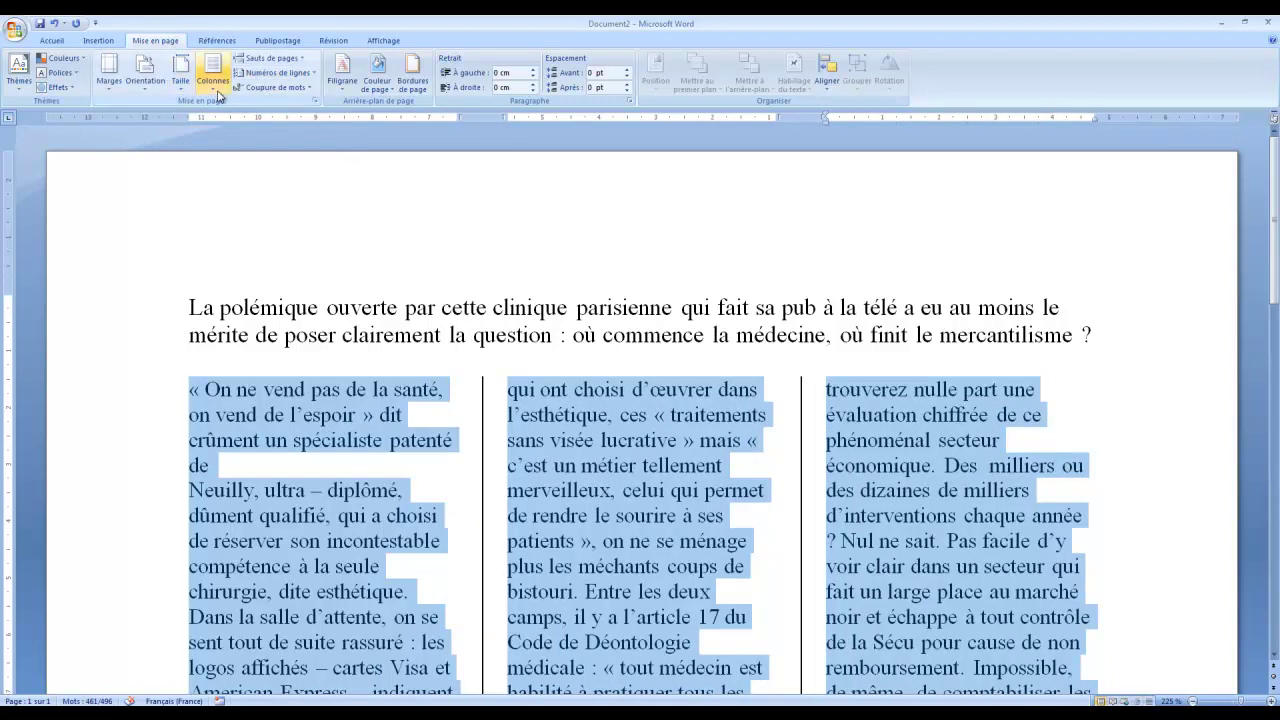
click(212, 72)
click(265, 255)
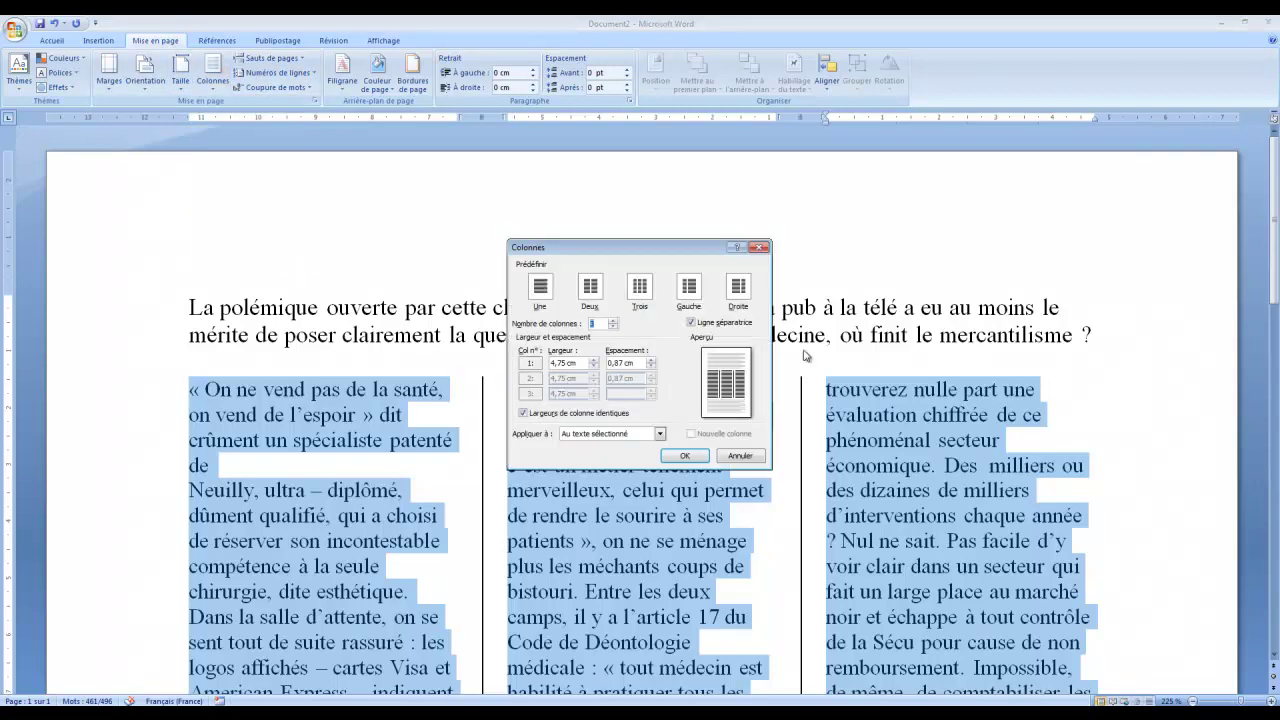
click(691, 322)
click(685, 456)
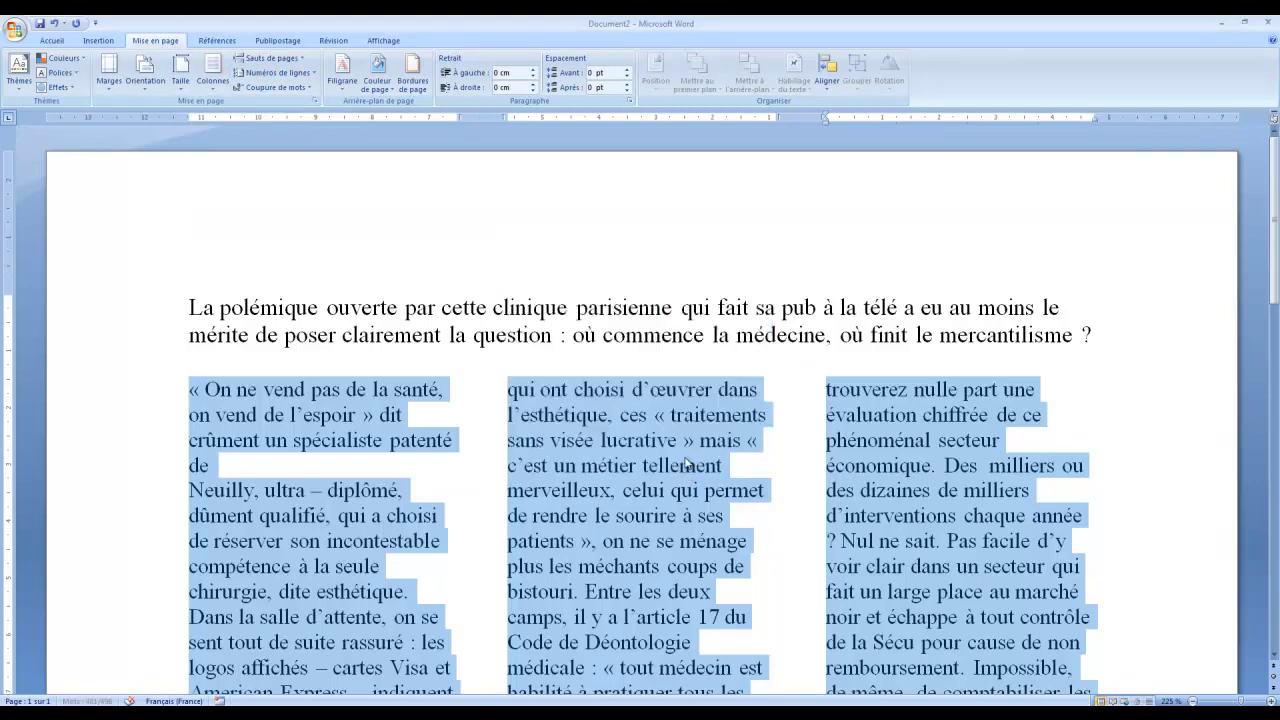
scroll(688, 463, down, 4)
click(599, 458)
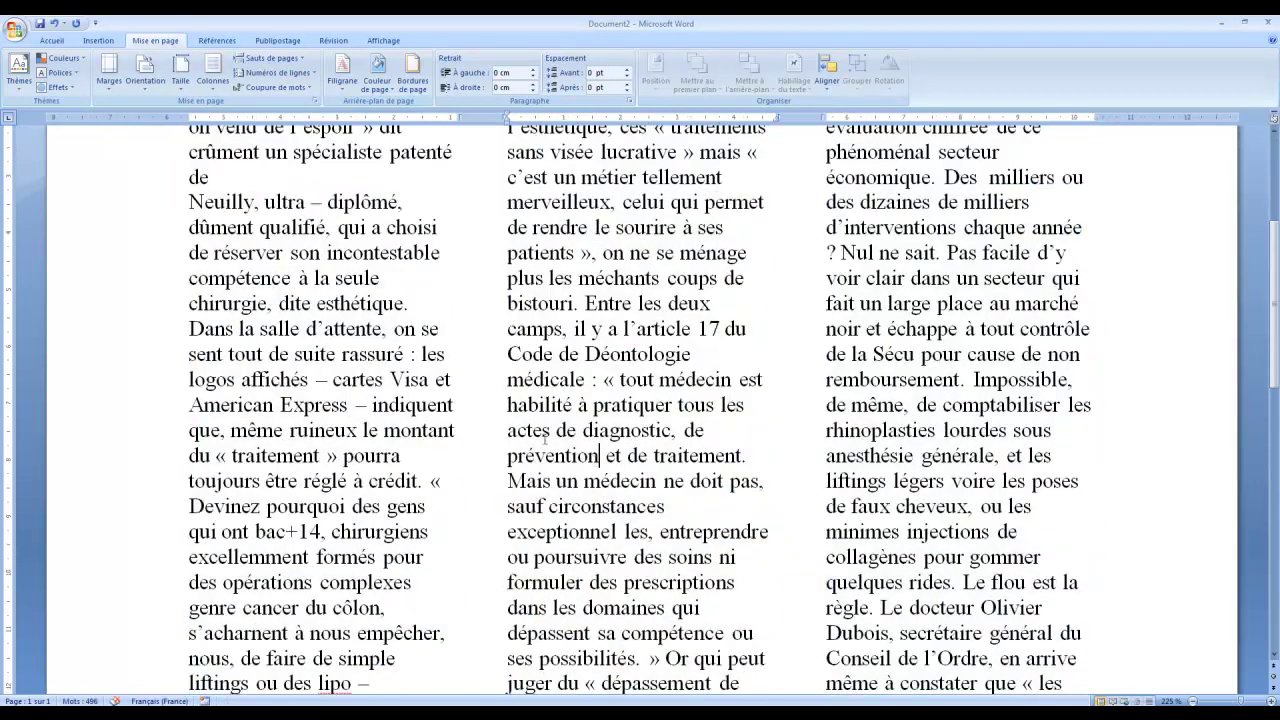
Switch to Exercice-09.docx and examine the scissors and caduceus pictures set between its columns
click(340, 669)
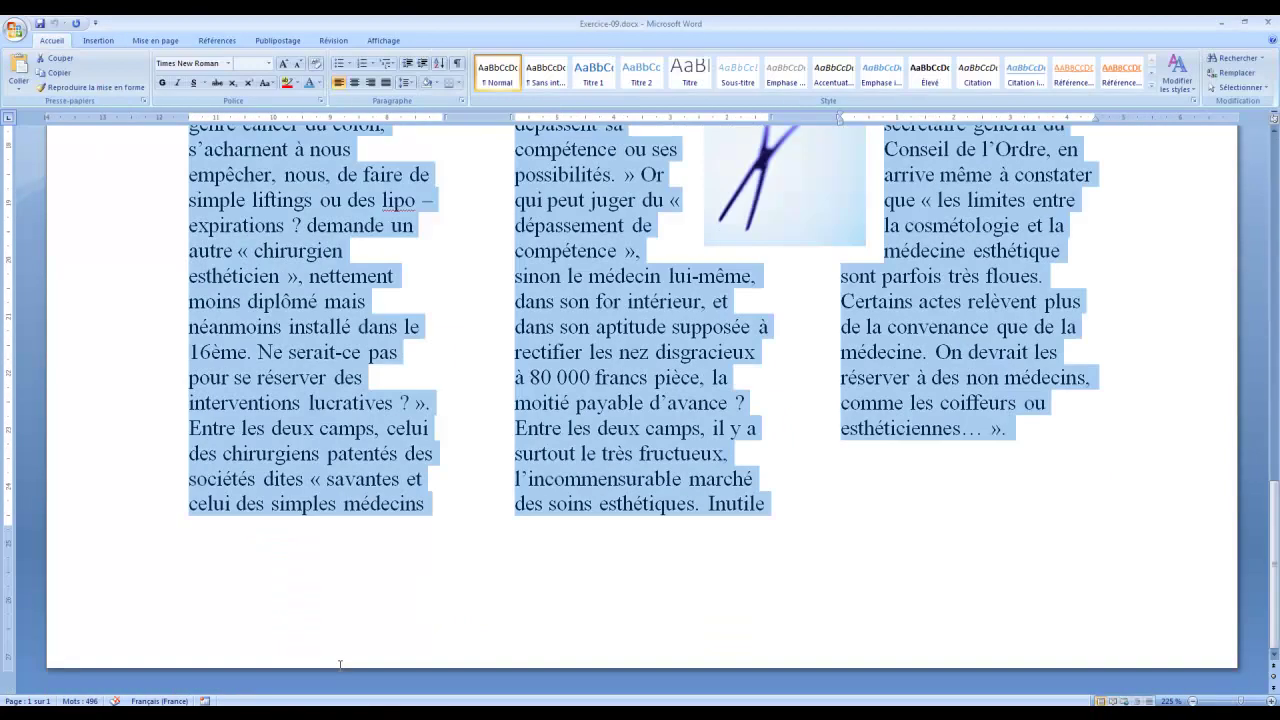
scroll(856, 487, up, 6)
click(833, 600)
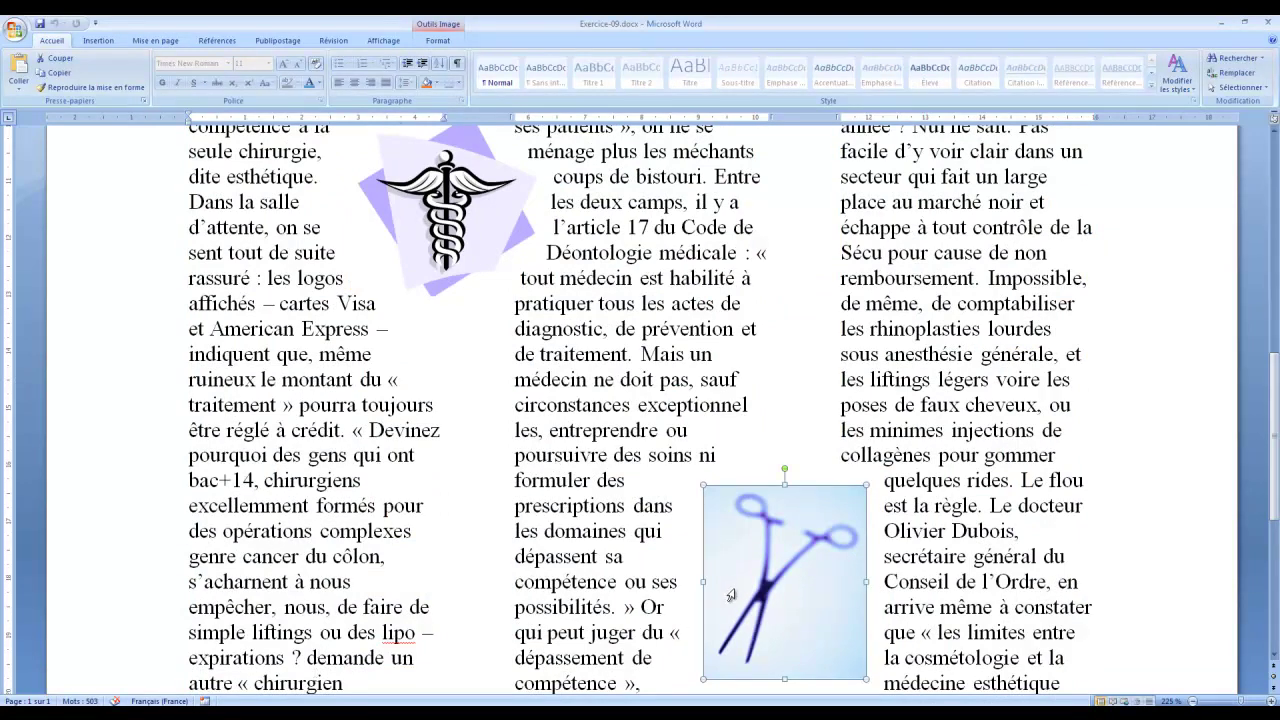
right_click(731, 596)
click(782, 421)
click(382, 303)
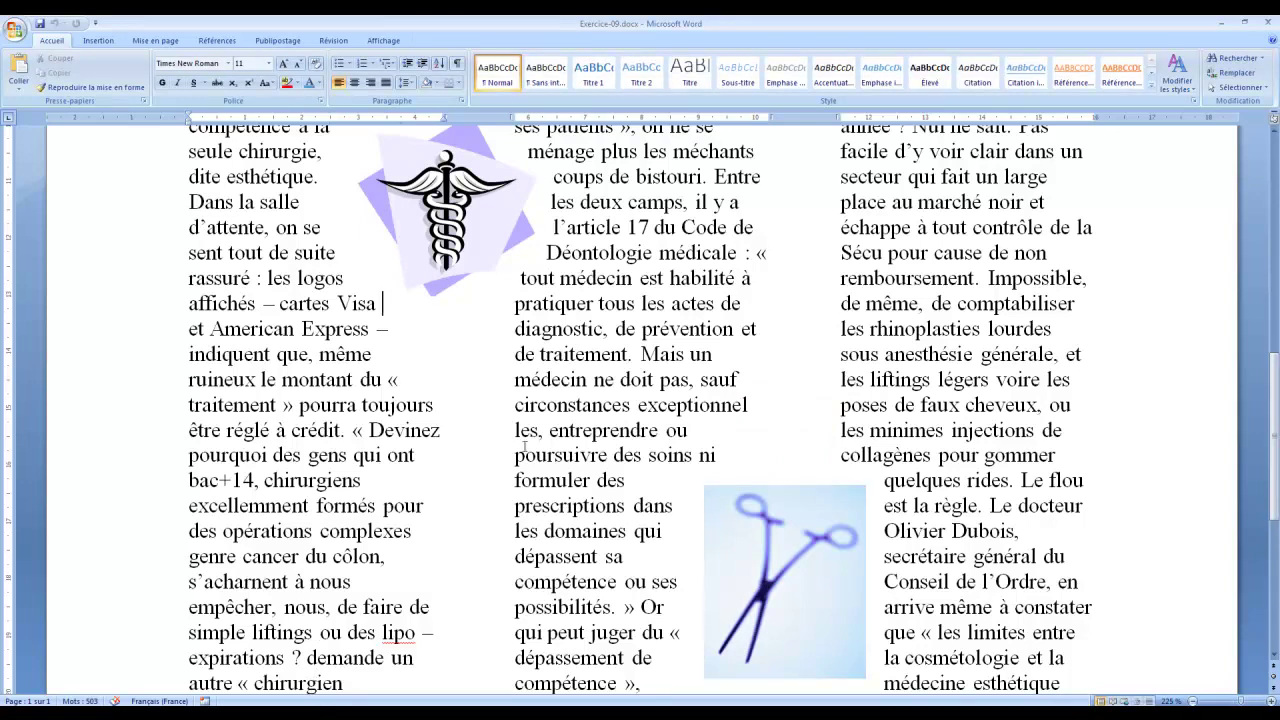
Switch to Document2 and insert the picture thumbnail4.php.jpg after the word "prévention" in the middle column
click(345, 692)
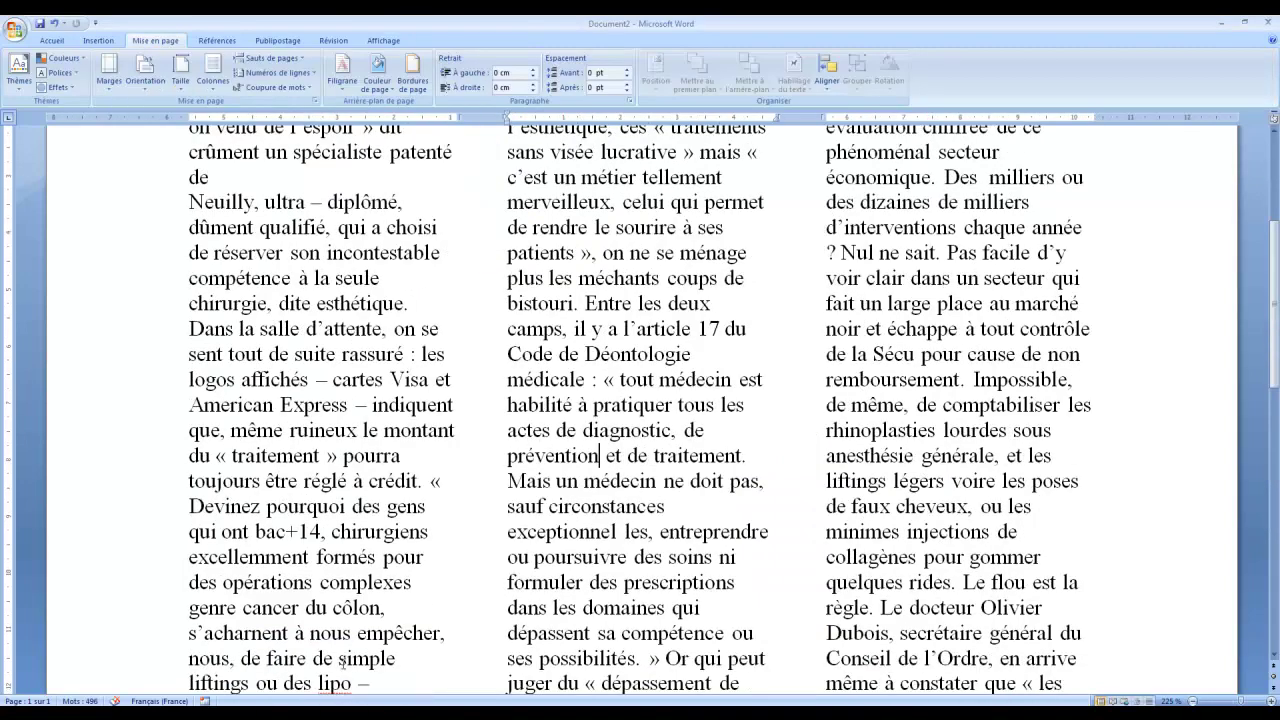
click(98, 40)
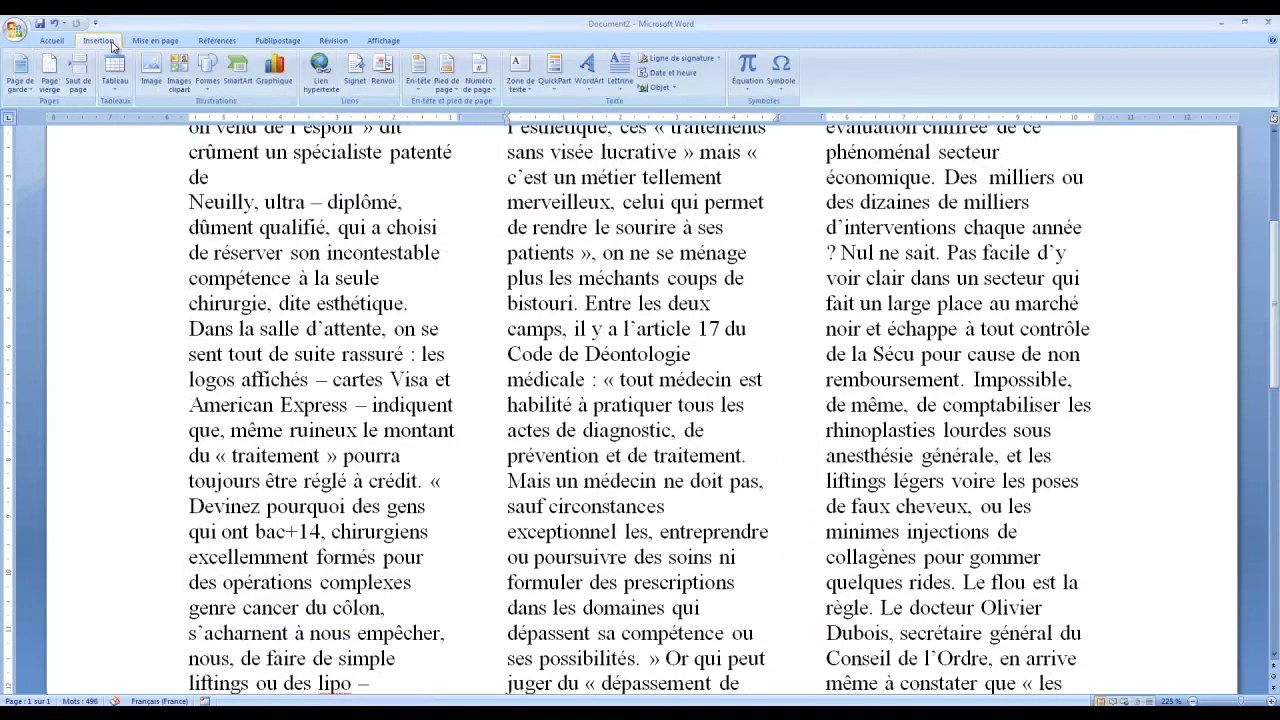
click(153, 86)
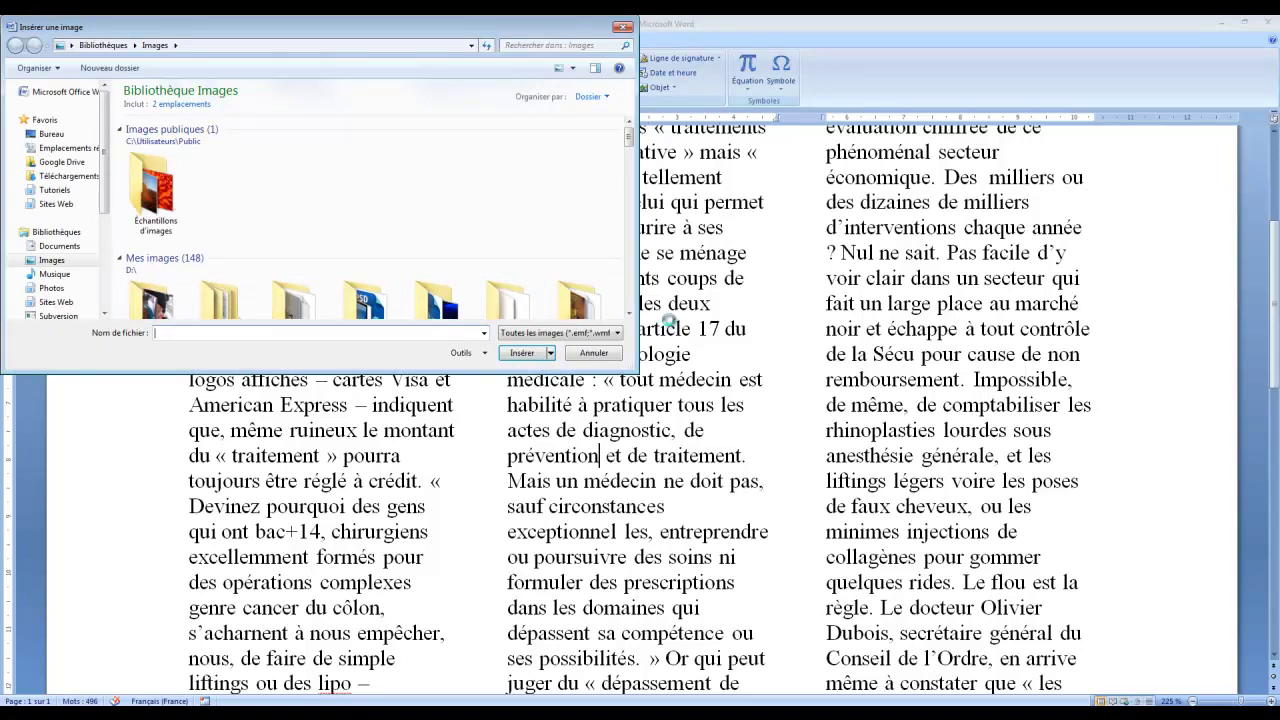
scroll(632, 305, down, 2)
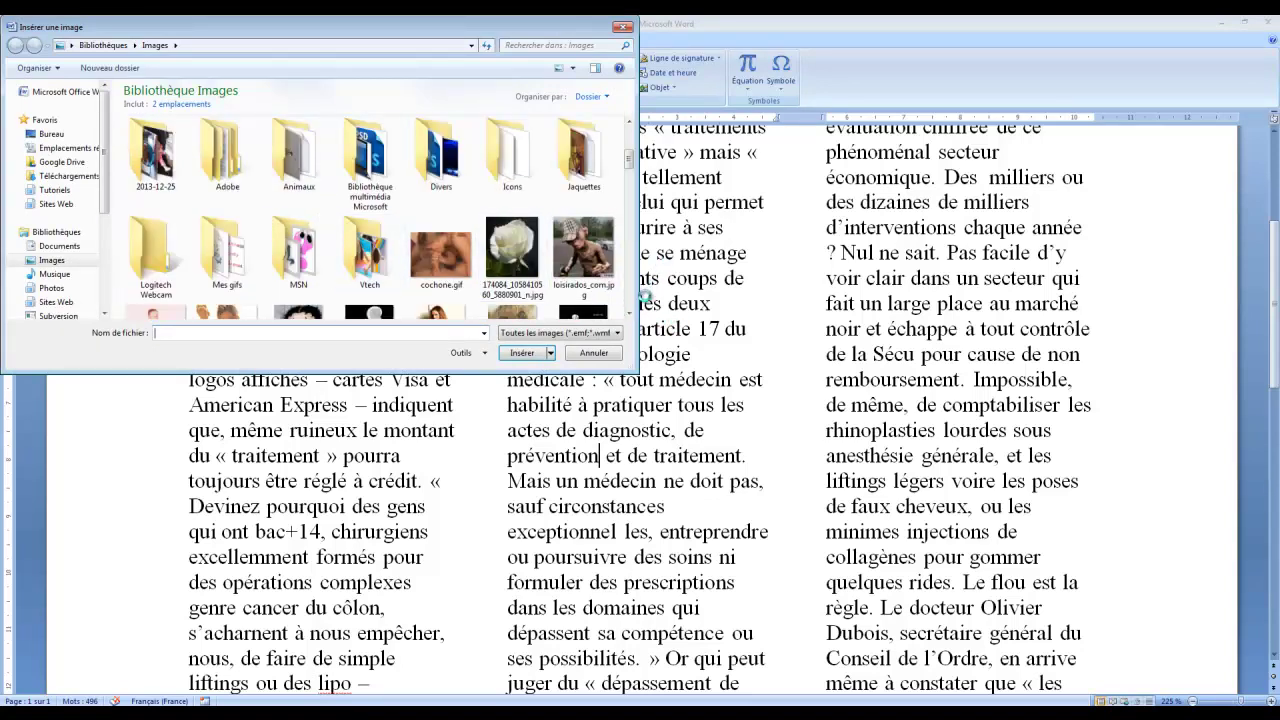
scroll(630, 285, down, 5)
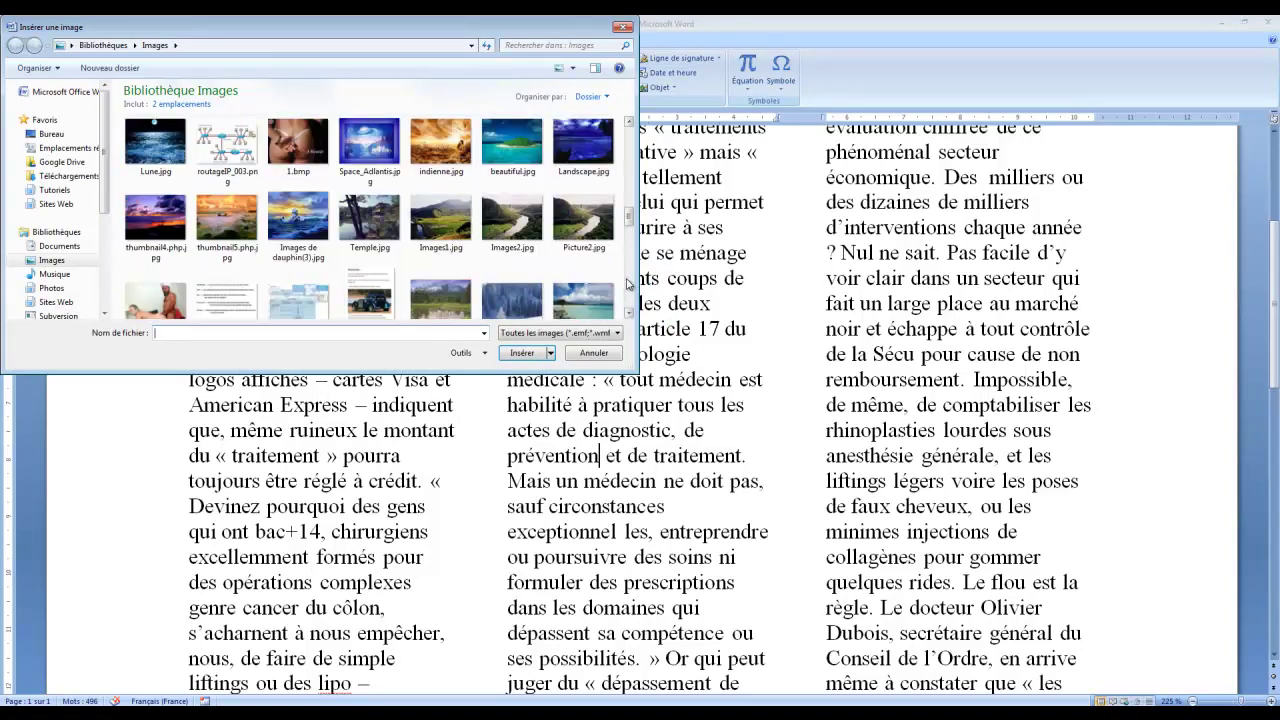
click(158, 225)
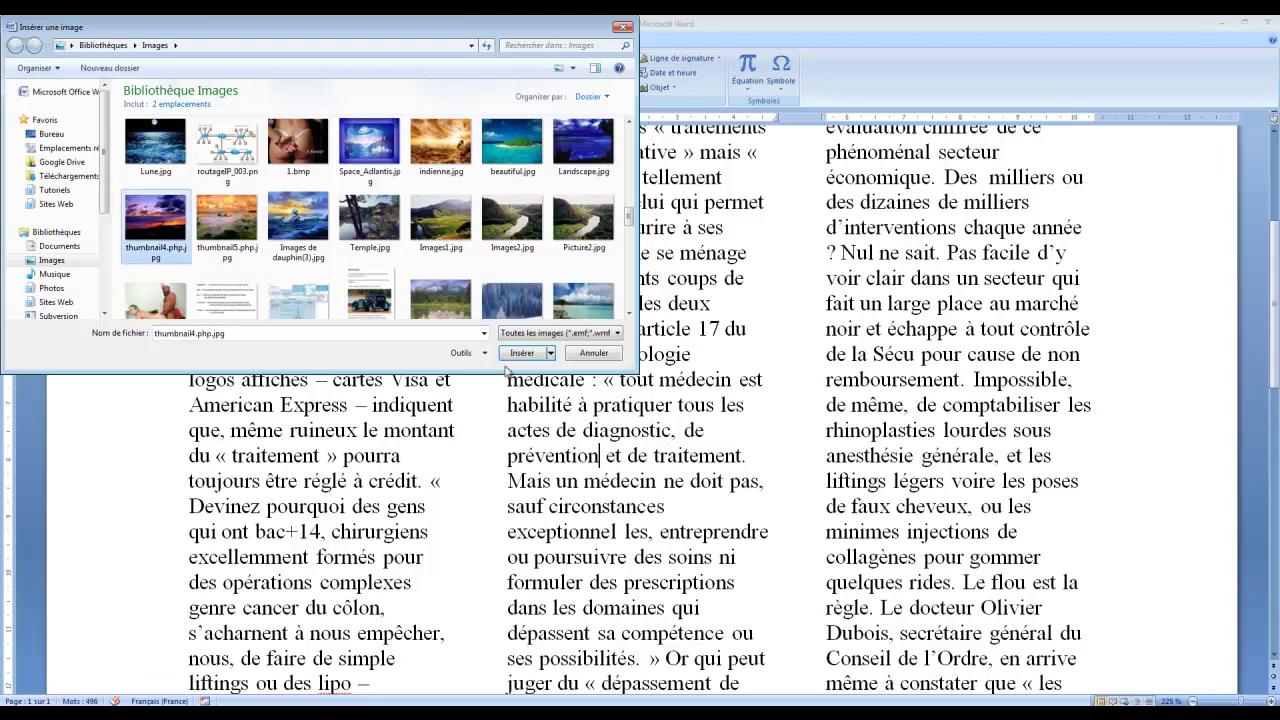
click(521, 354)
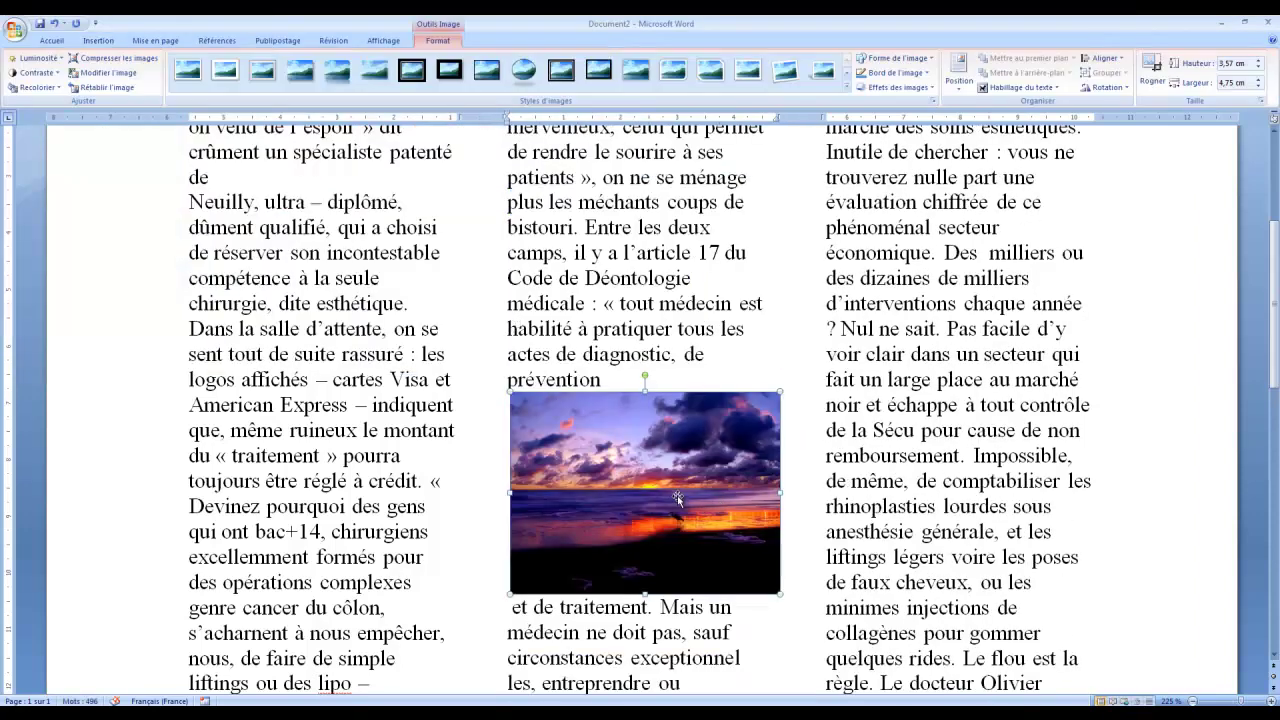
Move the inline sunset picture into the third column and back into the middle column
drag(677, 495, 842, 380)
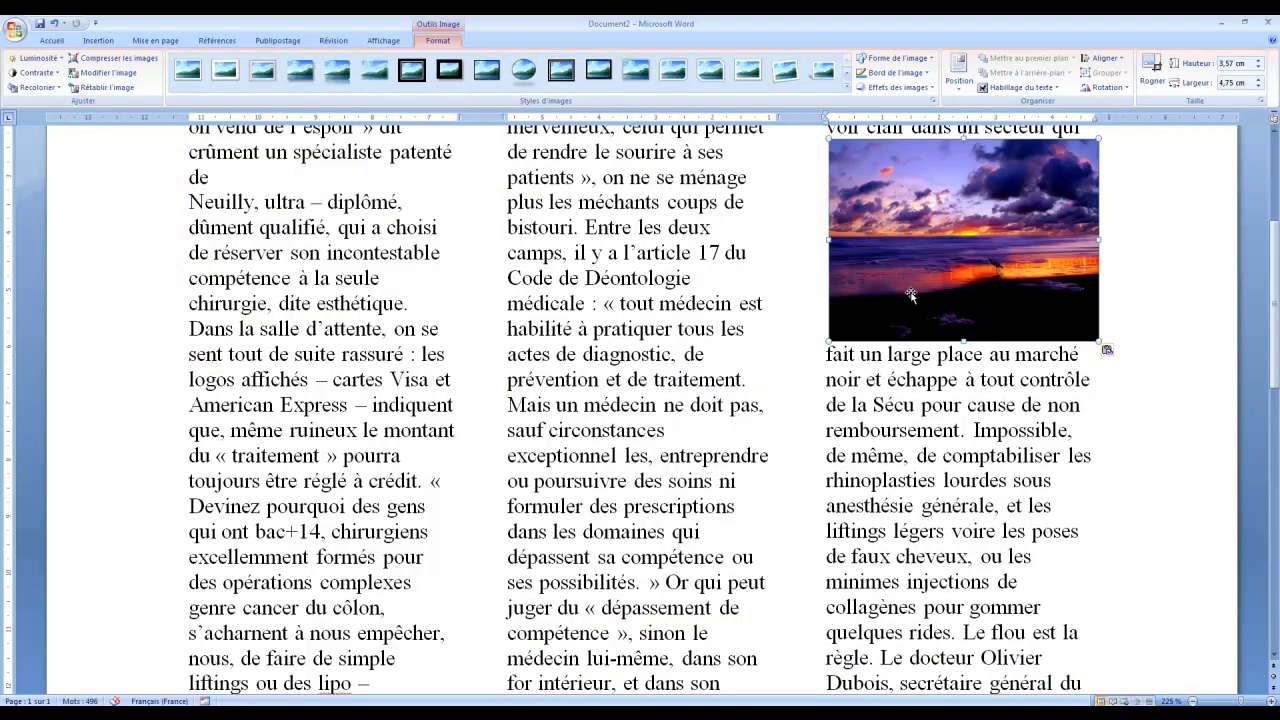
scroll(911, 295, up, 3)
drag(966, 442, 718, 450)
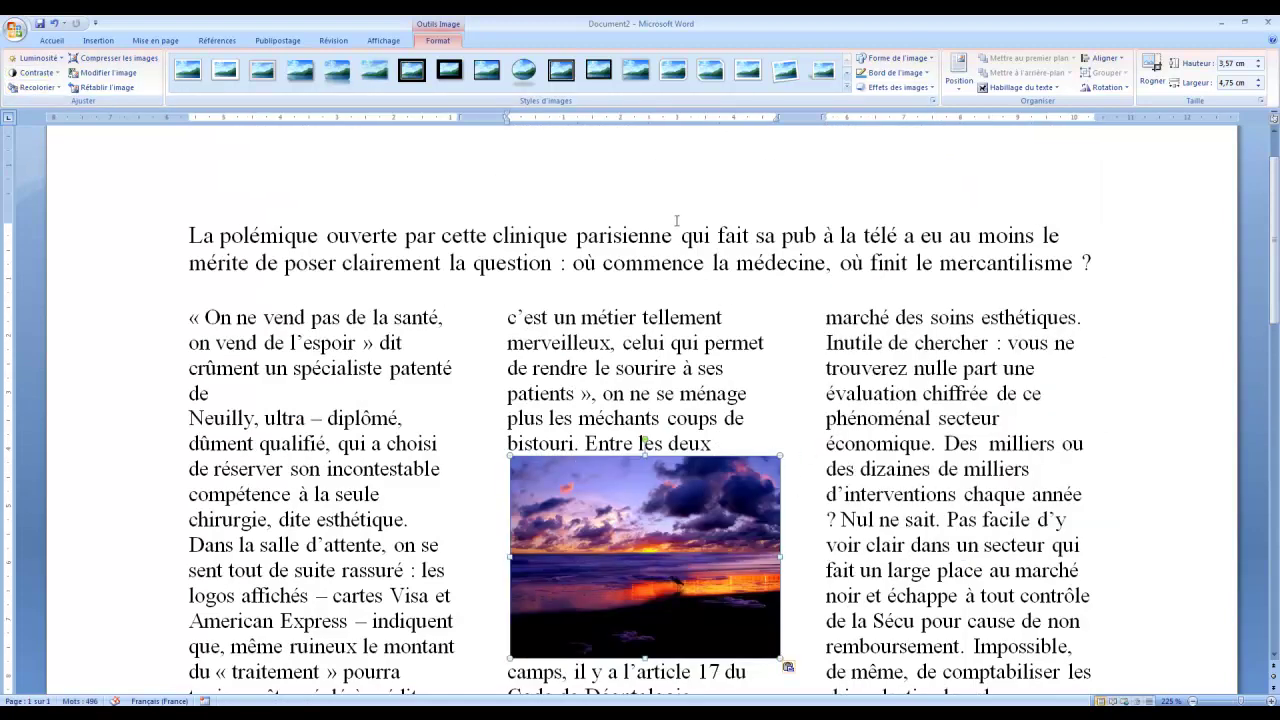
Position the picture at the middle left with text wrapping and move it between the first and second columns
click(959, 72)
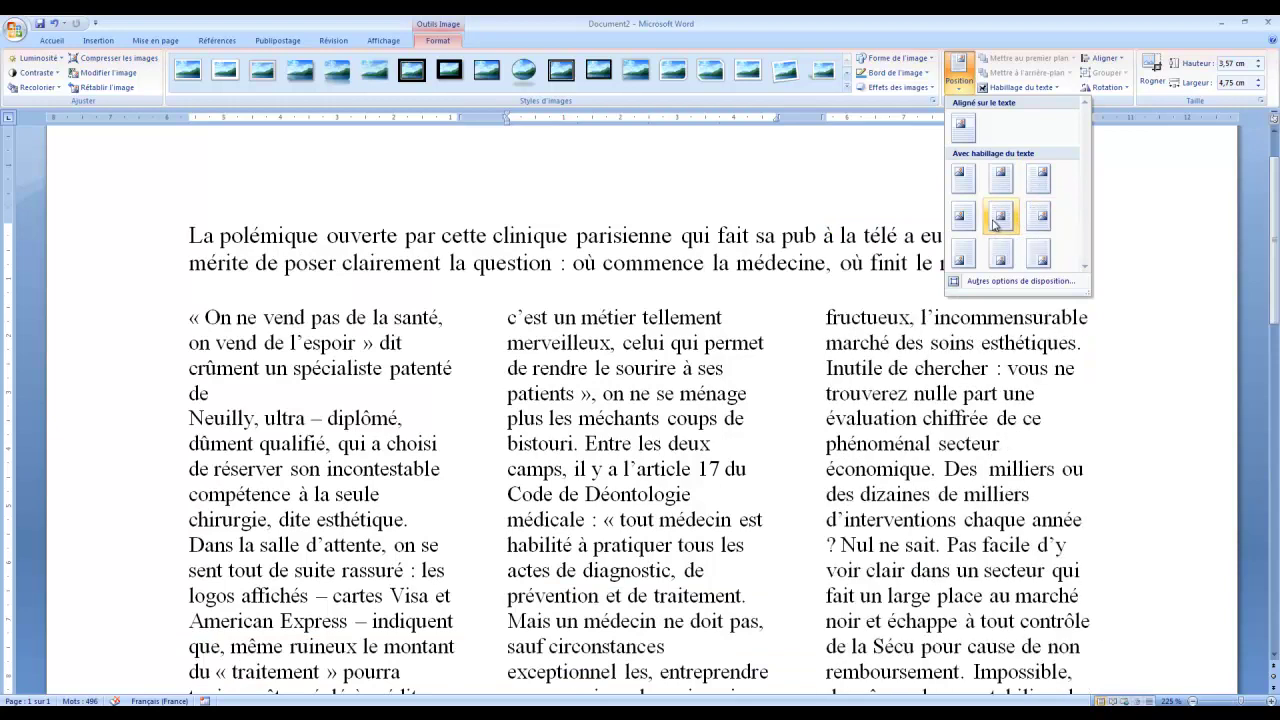
click(960, 215)
scroll(786, 265, down, 5)
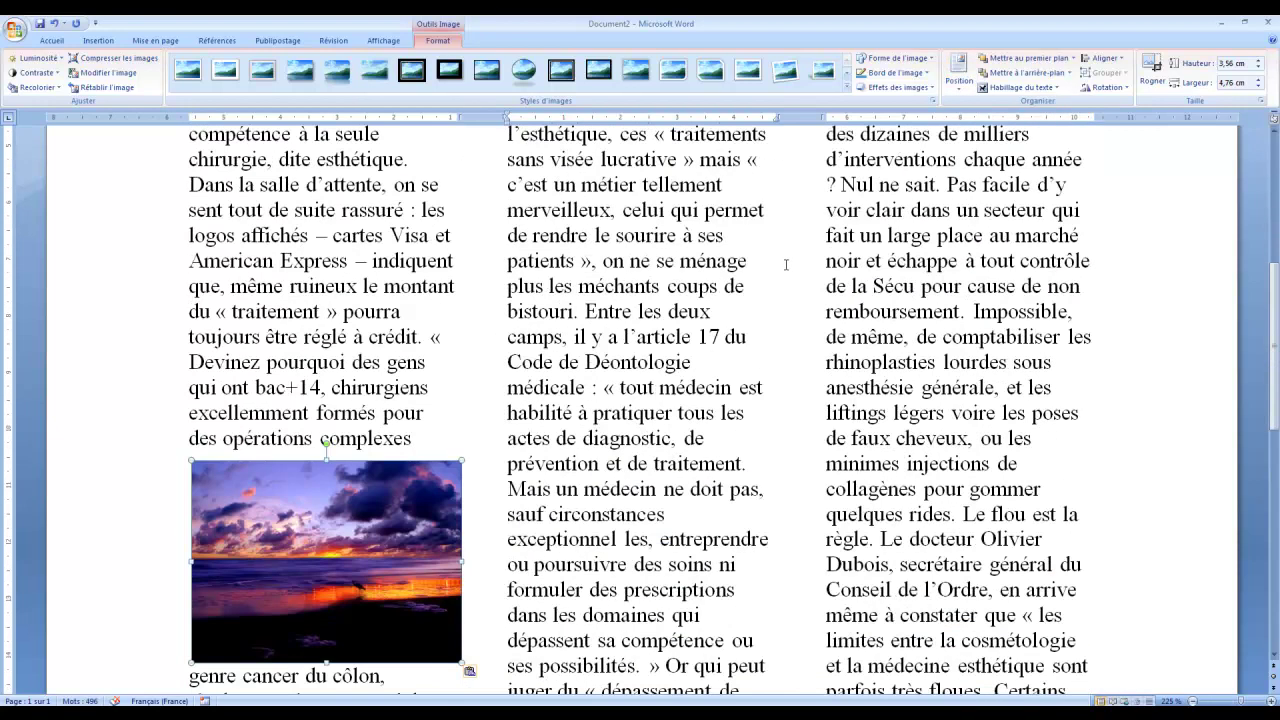
drag(393, 588, 539, 449)
Centre the wrapped picture horizontally relative to the margins
click(959, 72)
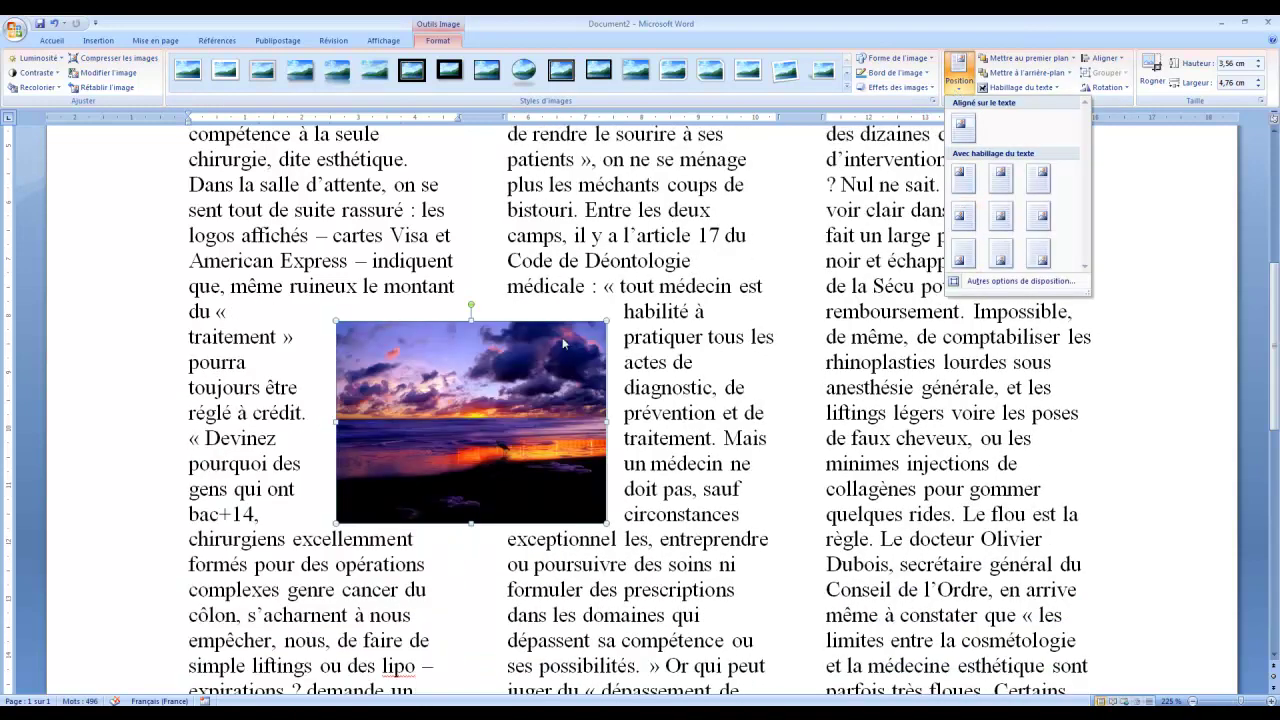
key(Escape)
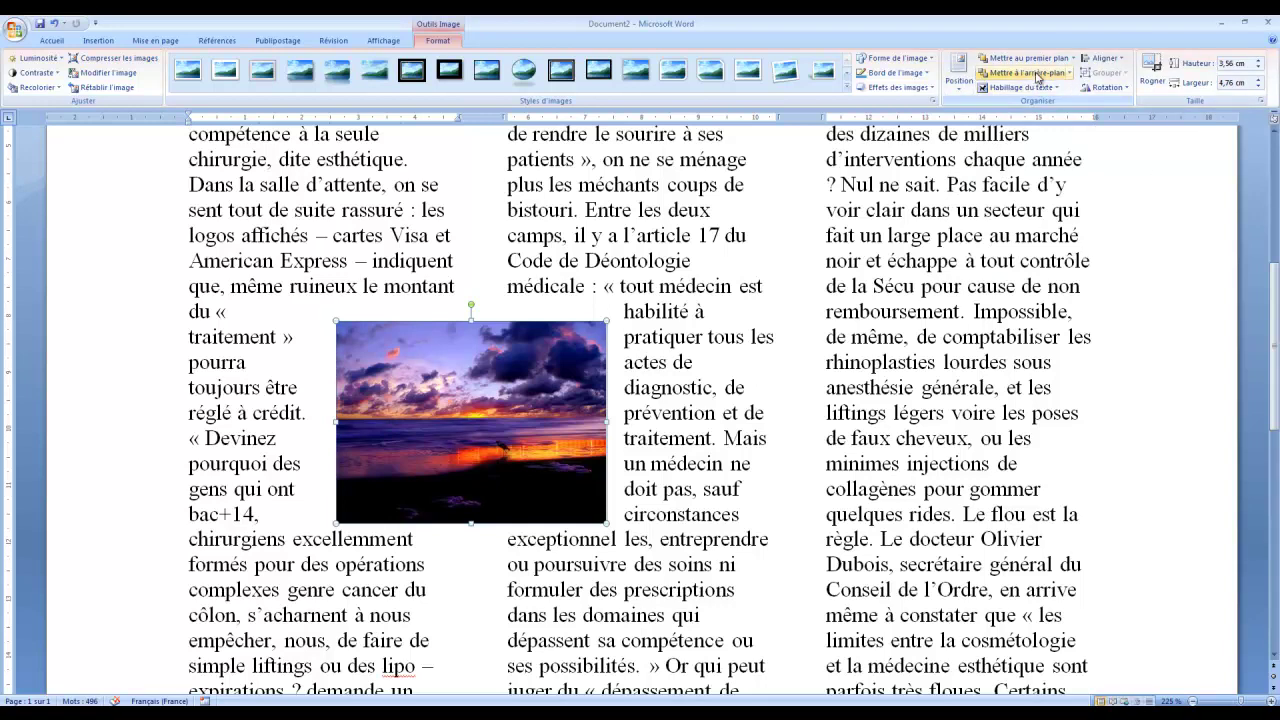
click(1120, 62)
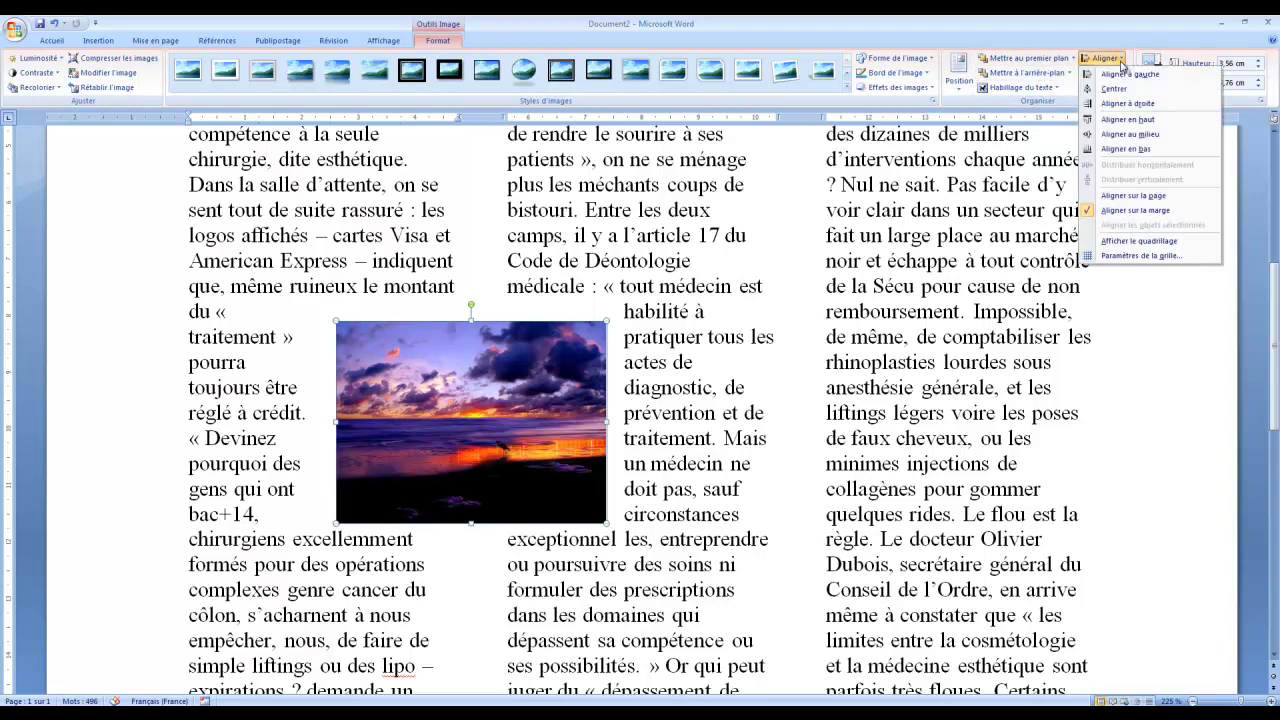
click(1117, 90)
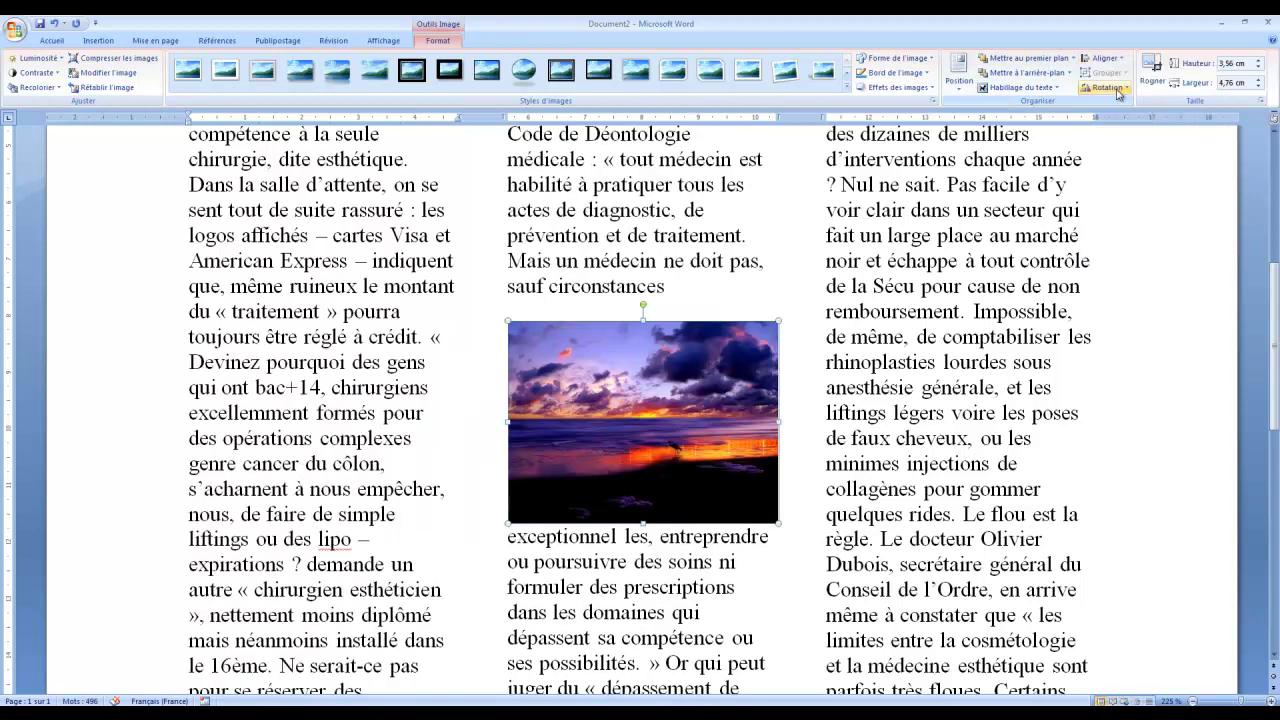
Try left alignment and the page and margin alignment references on the picture, and undo the left alignment
click(1118, 62)
click(1120, 80)
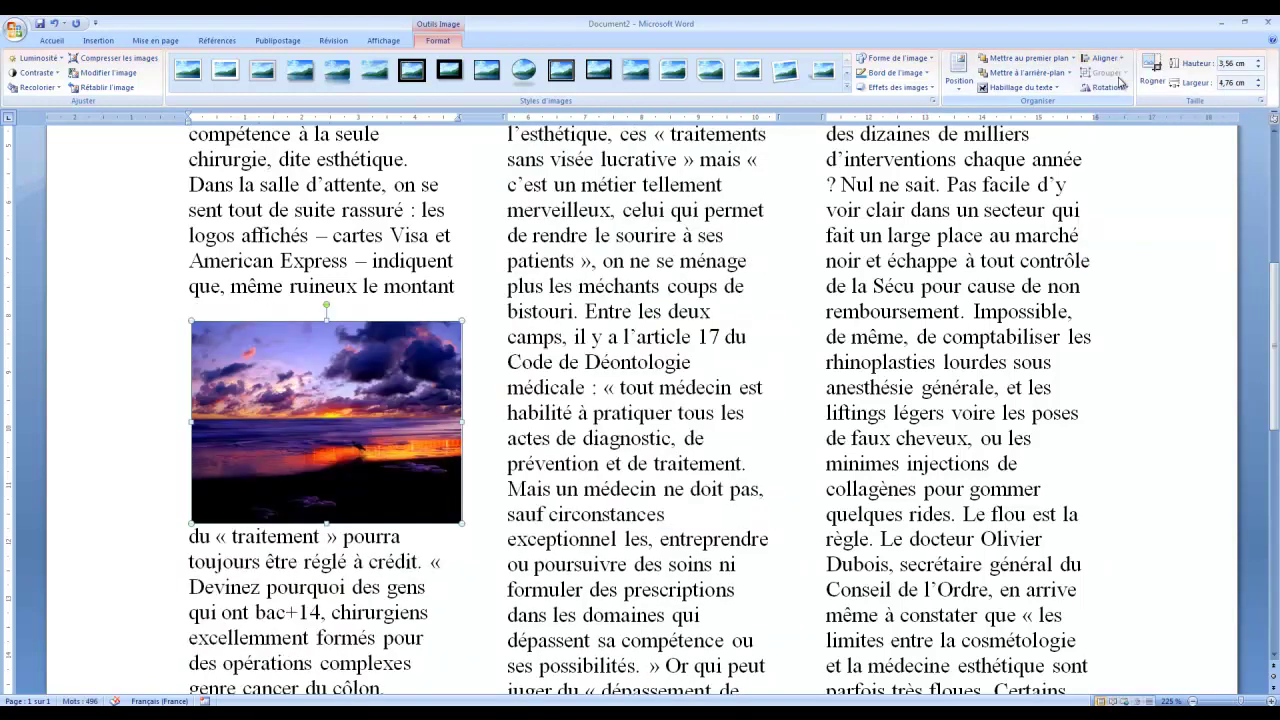
click(1104, 58)
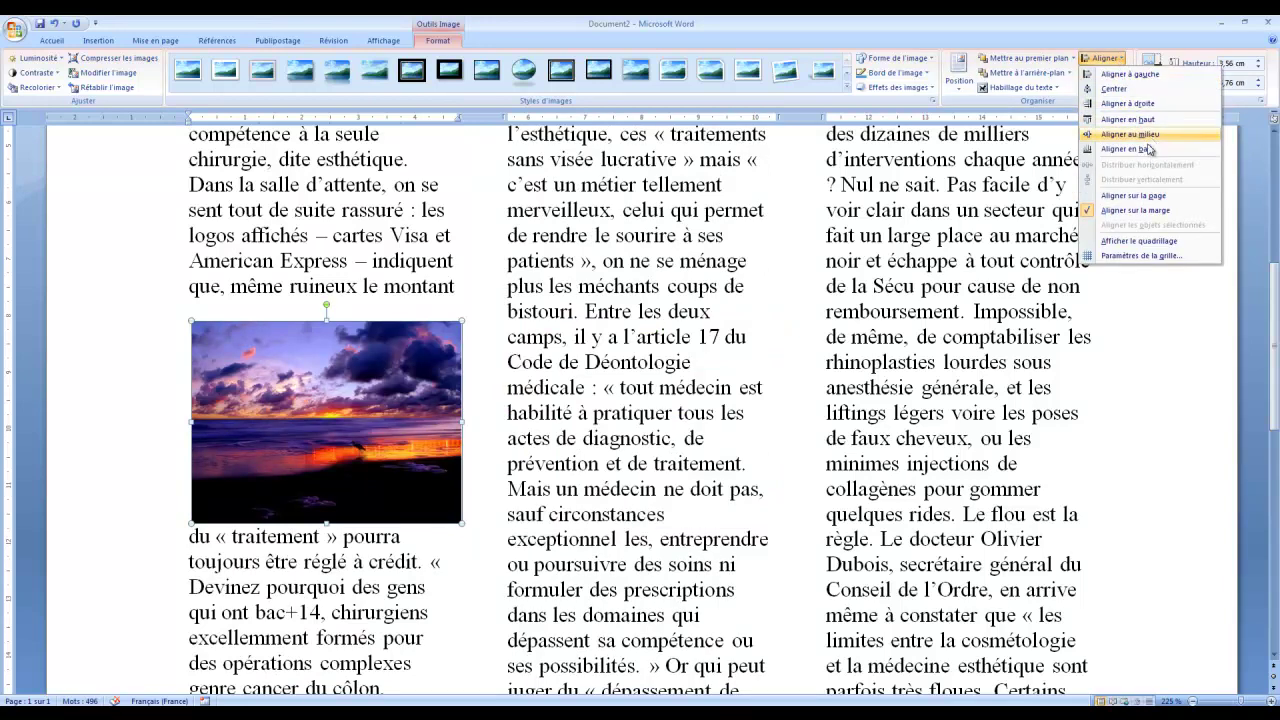
click(1143, 196)
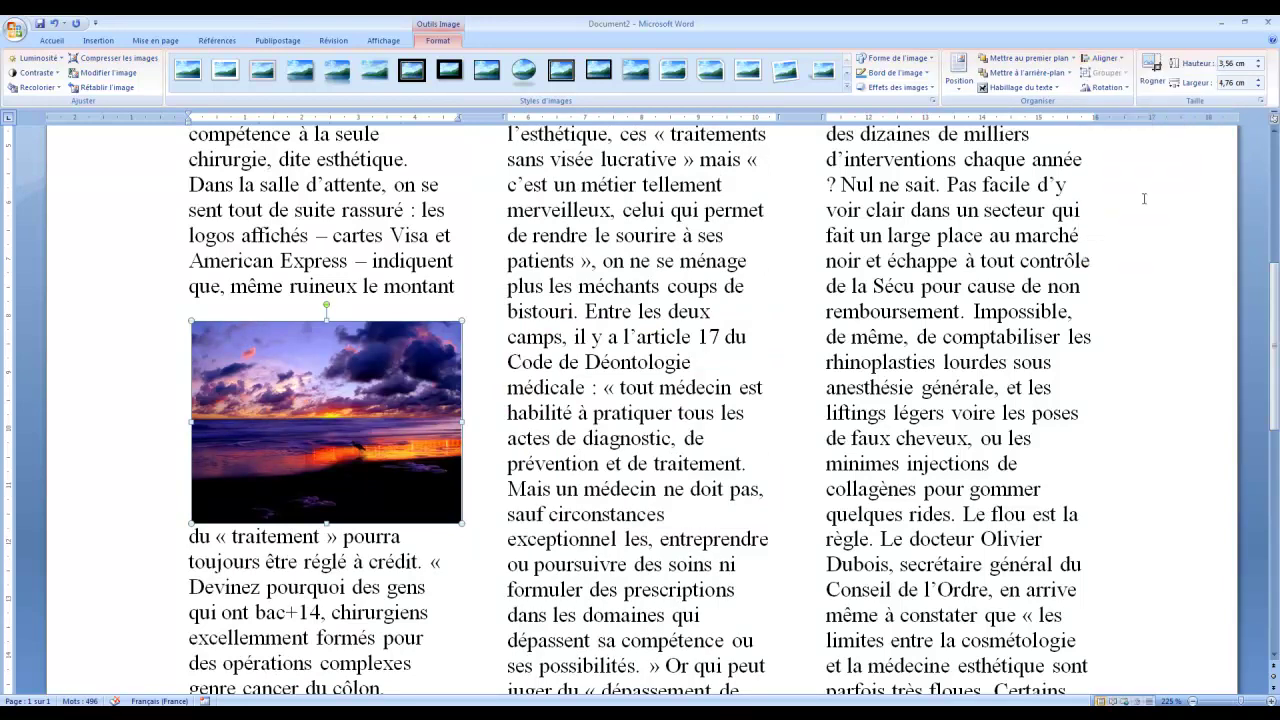
click(1118, 62)
click(1128, 210)
click(55, 23)
scroll(398, 394, down, 5)
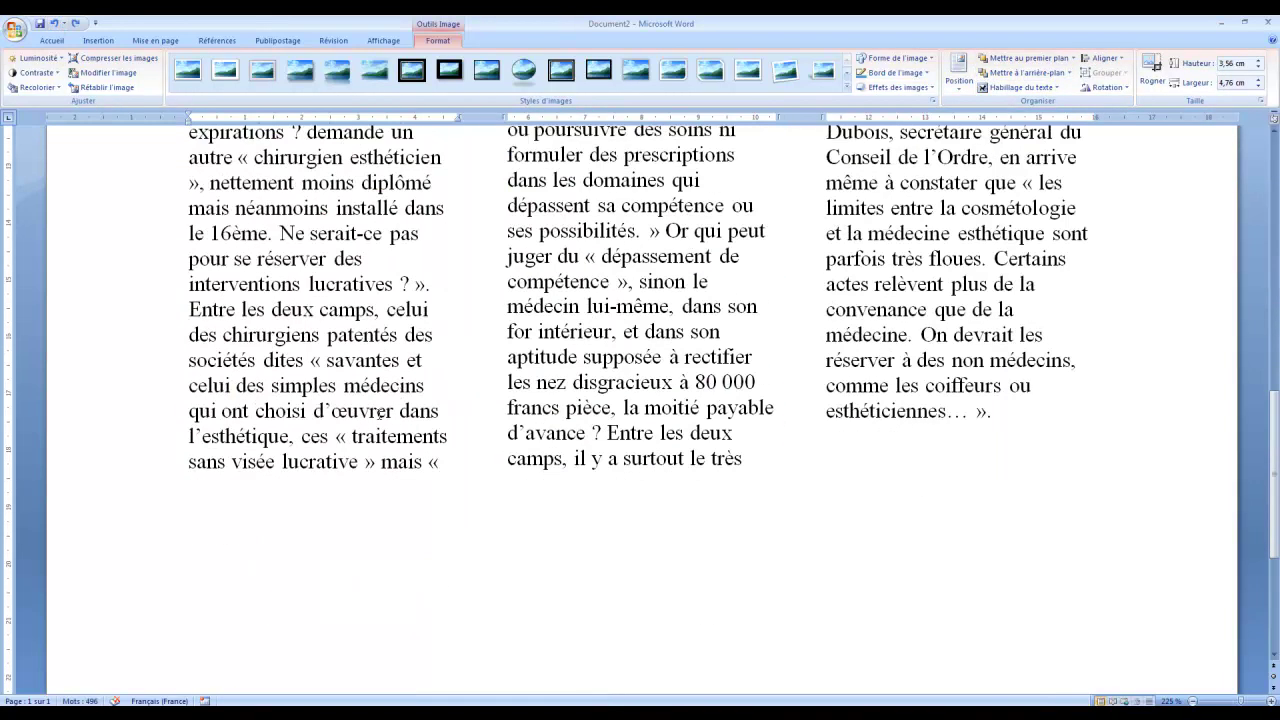
Switch to Exercice-09.docx and review its layout from the header table to the column text and pictures
click(382, 692)
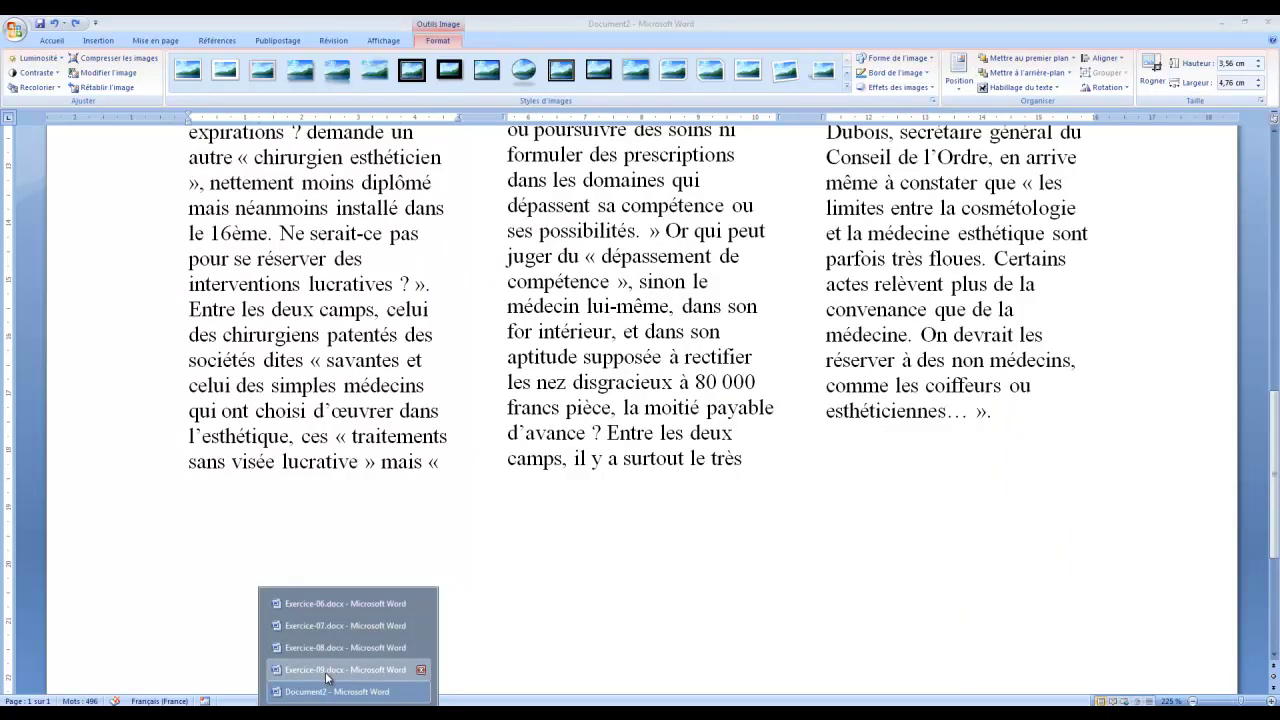
click(390, 671)
scroll(428, 627, up, 8)
scroll(430, 625, down, 12)
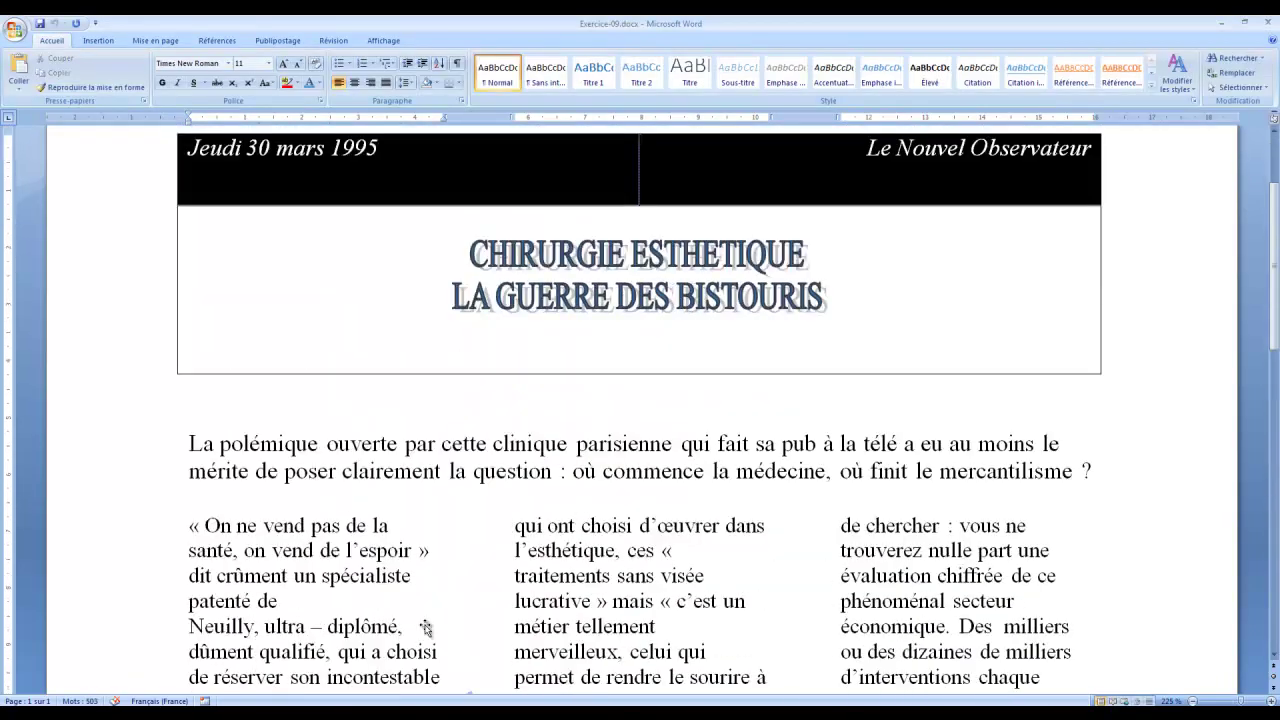
scroll(430, 625, up, 12)
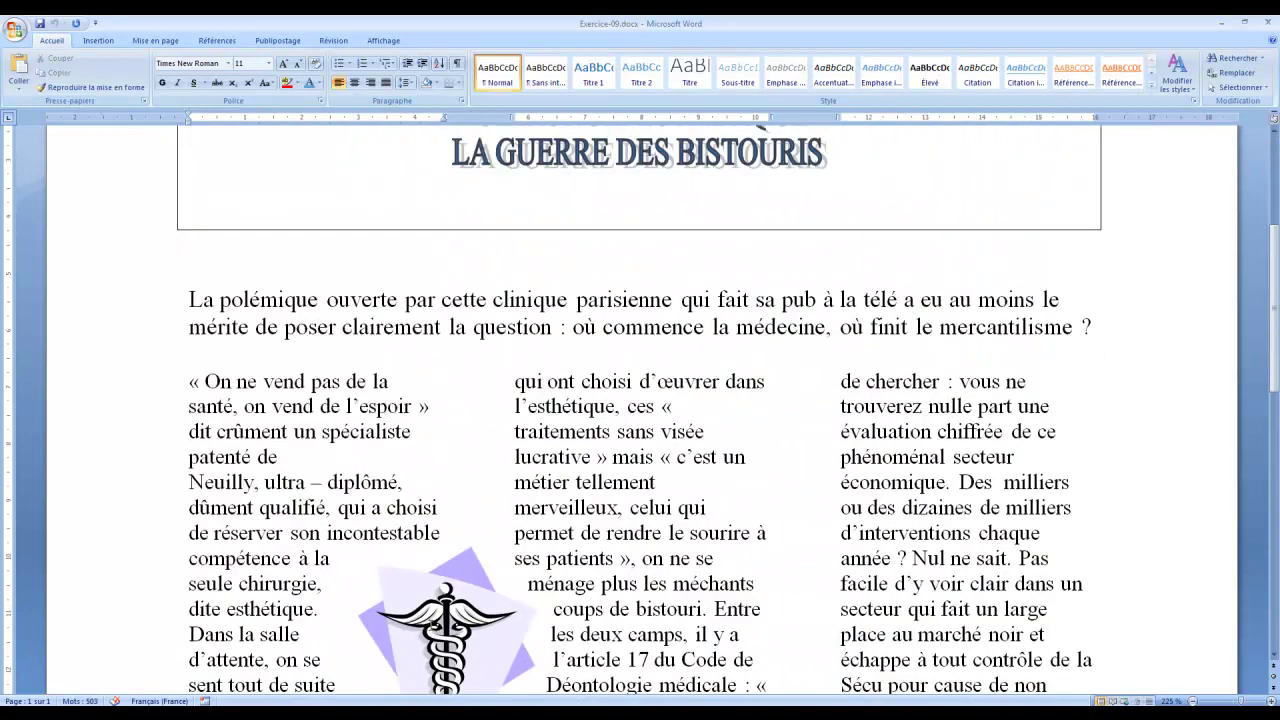
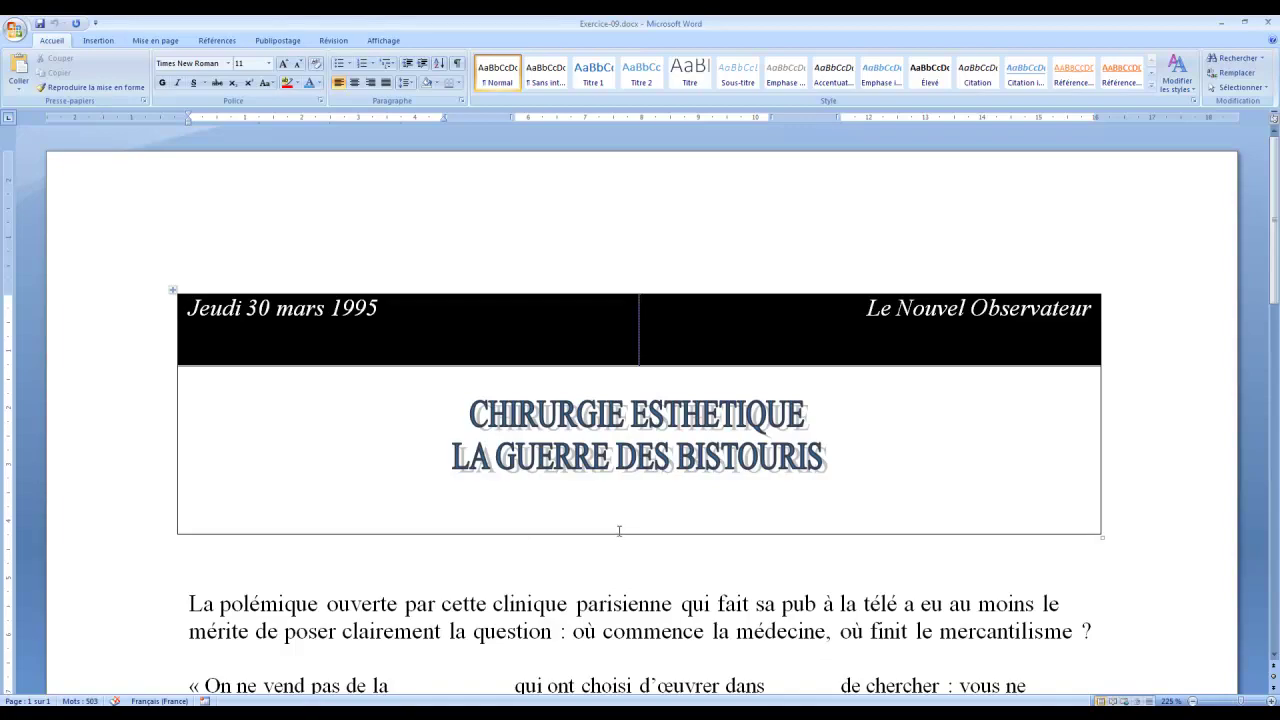
scroll(619, 531, down, 5)
scroll(619, 531, up, 5)
Examine the cells of the header table, including the two black cells and the title cell with its WordArt
click(388, 414)
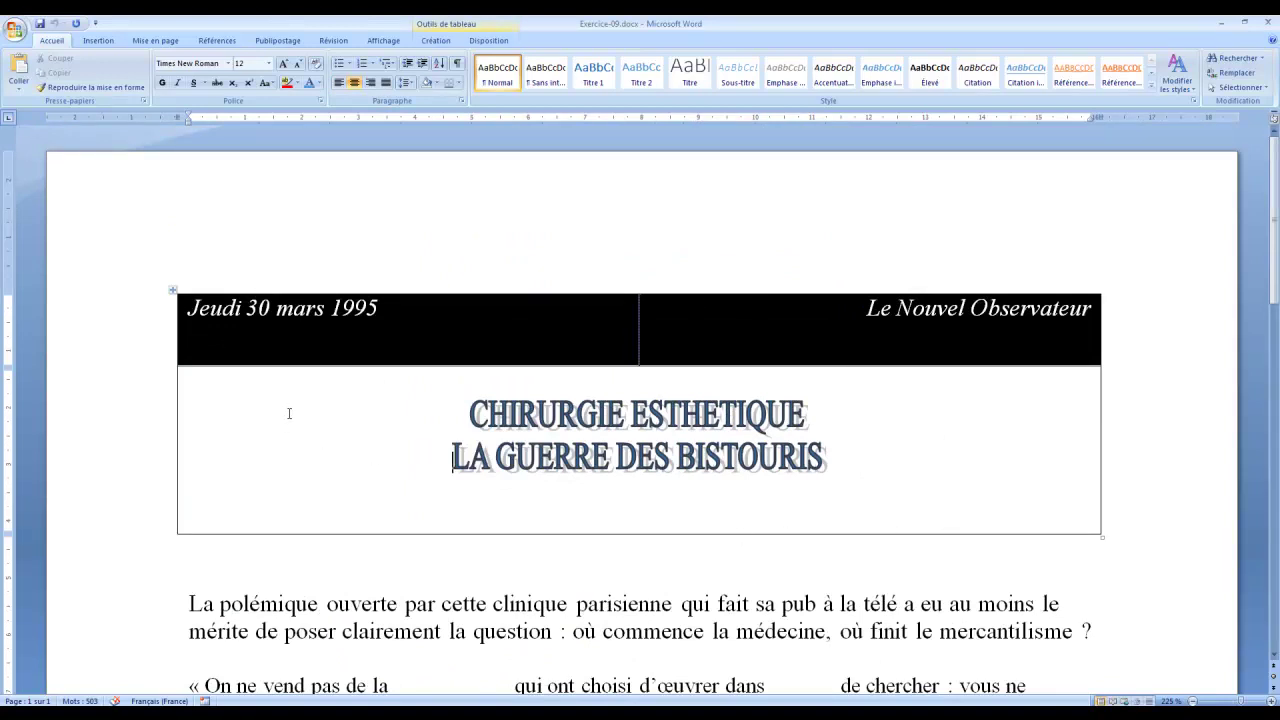
click(303, 346)
click(688, 345)
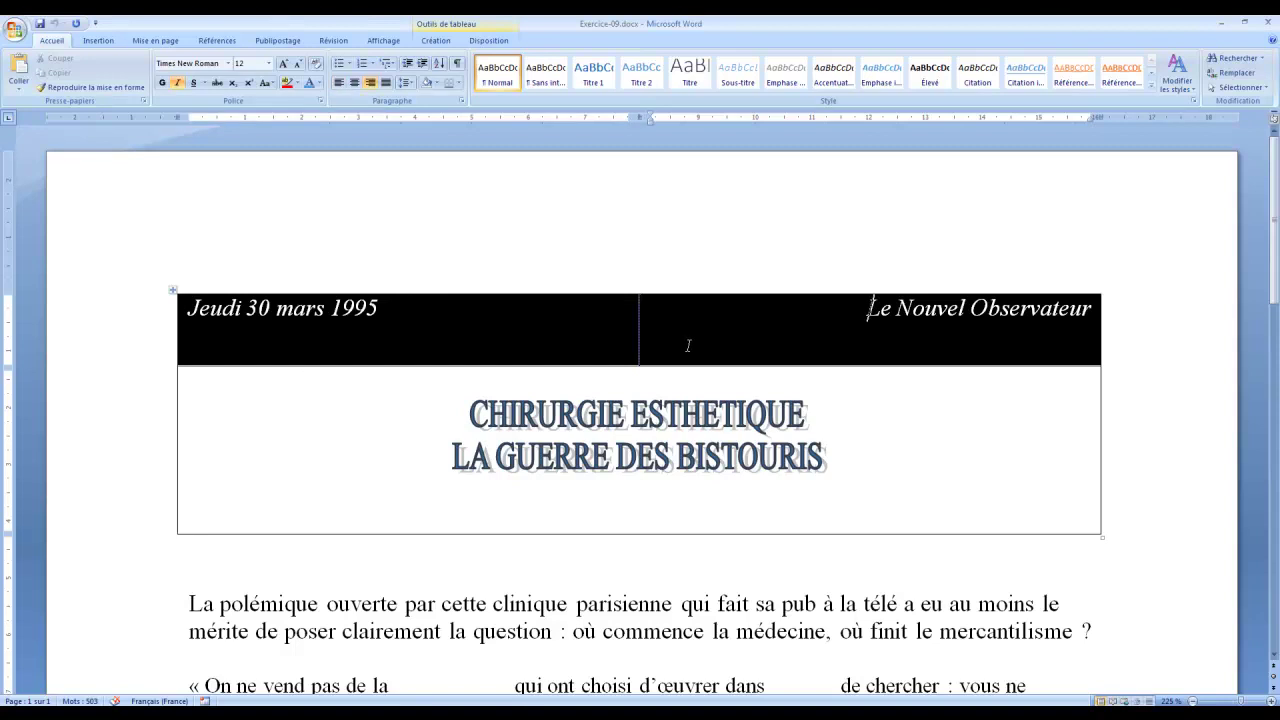
click(657, 412)
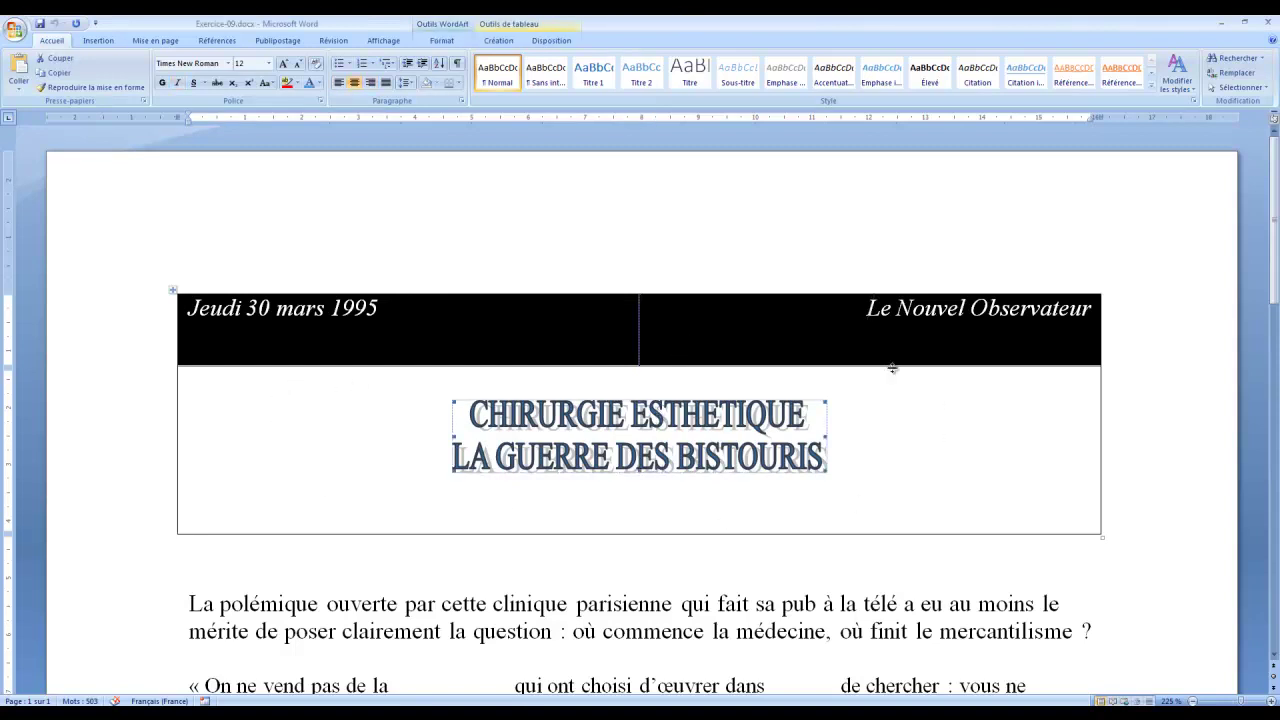
click(398, 408)
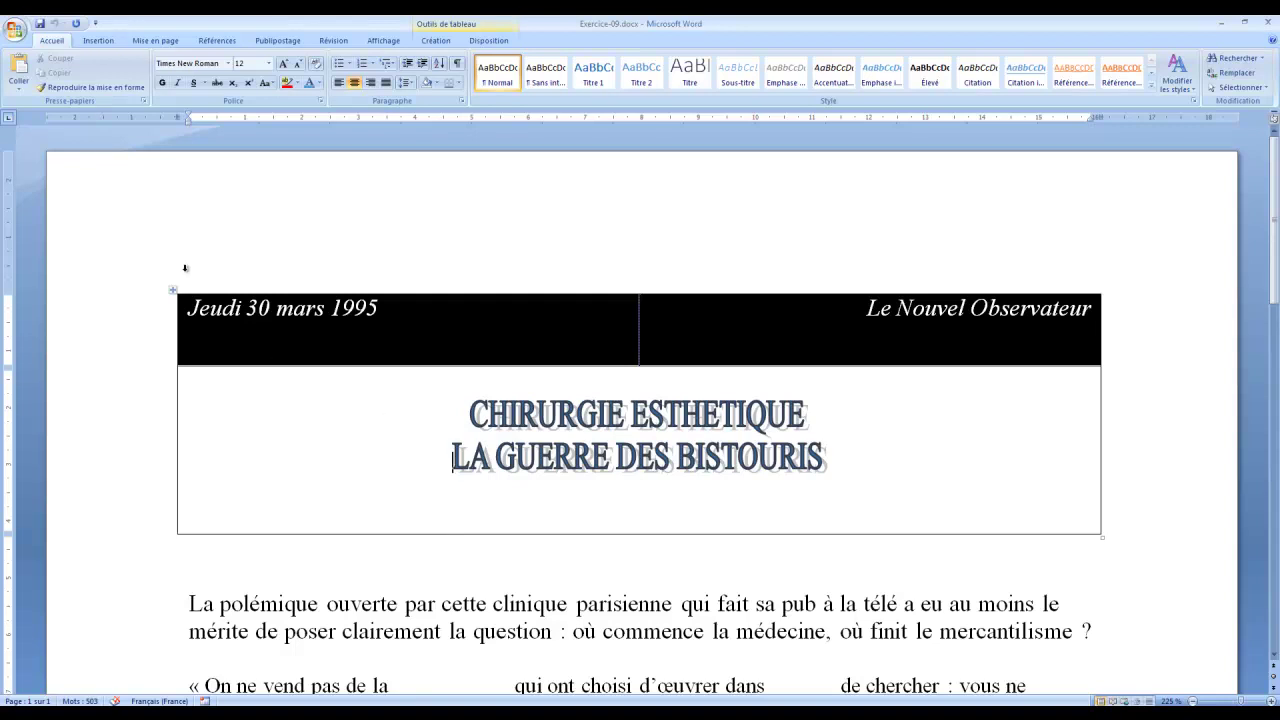
click(434, 286)
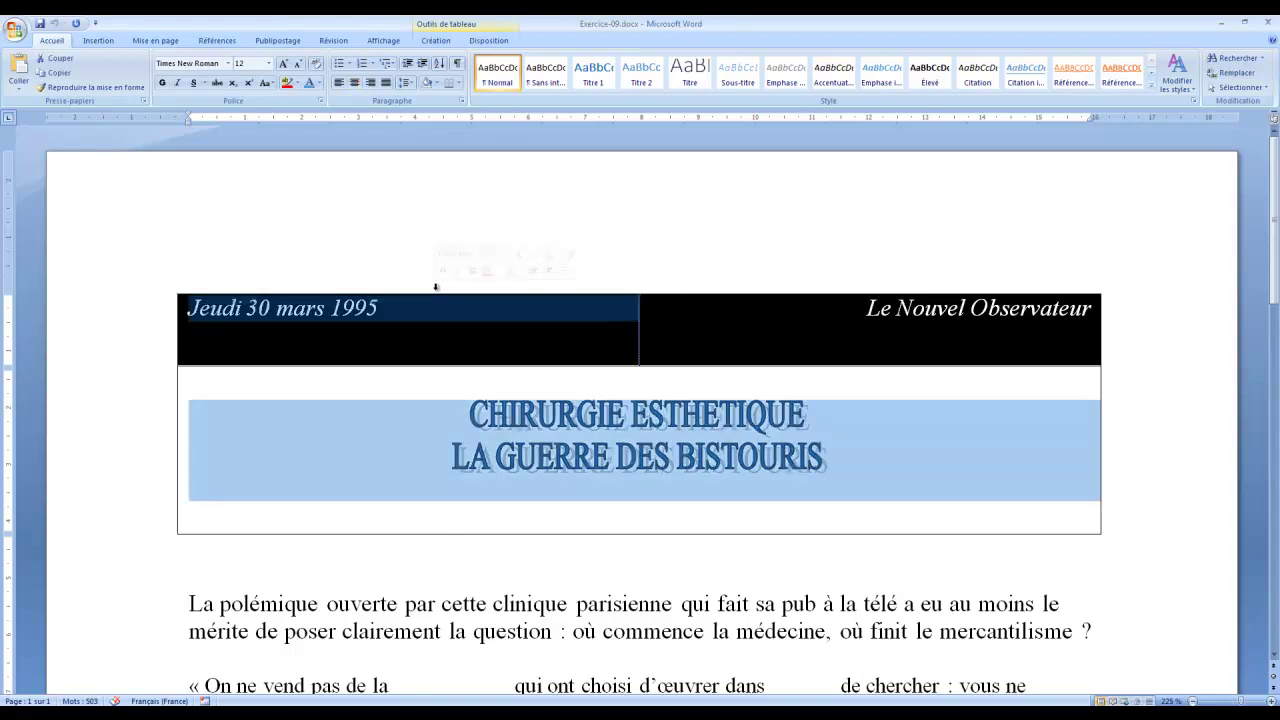
click(381, 382)
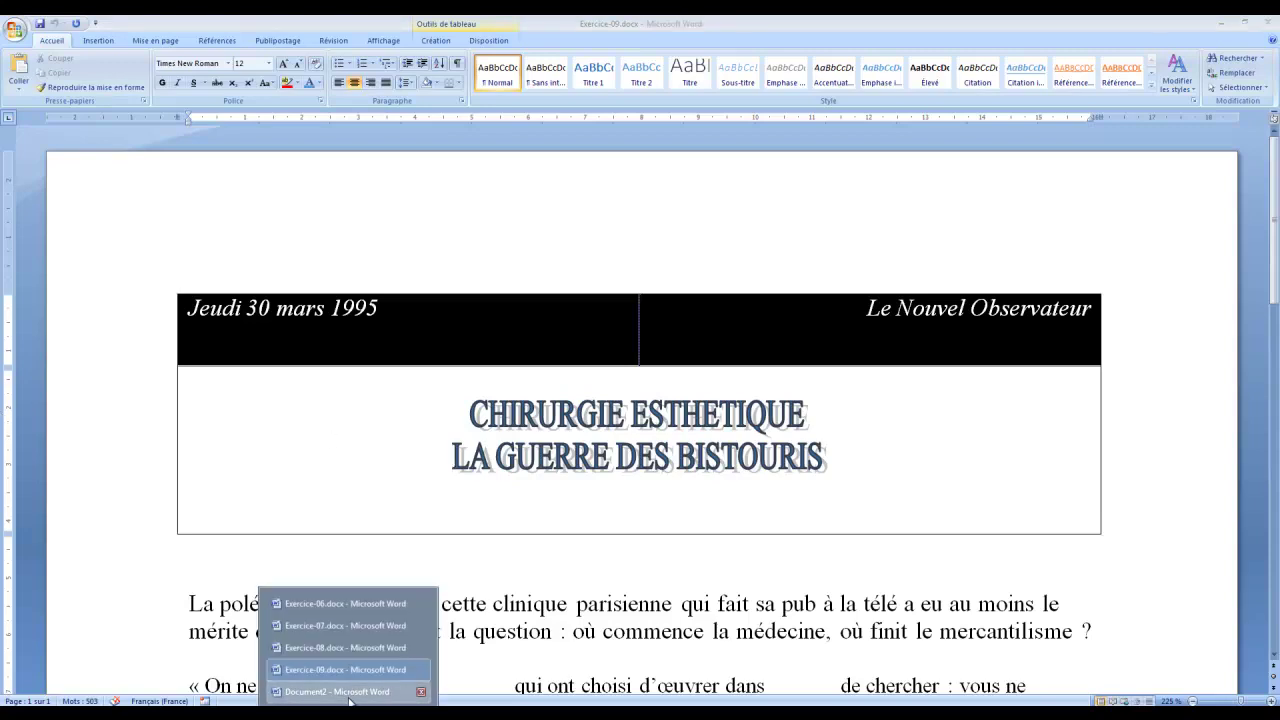
Switch to Document2, add blank lines above the introductory paragraph and insert a two-column, two-row table there
click(350, 693)
scroll(279, 265, up, 10)
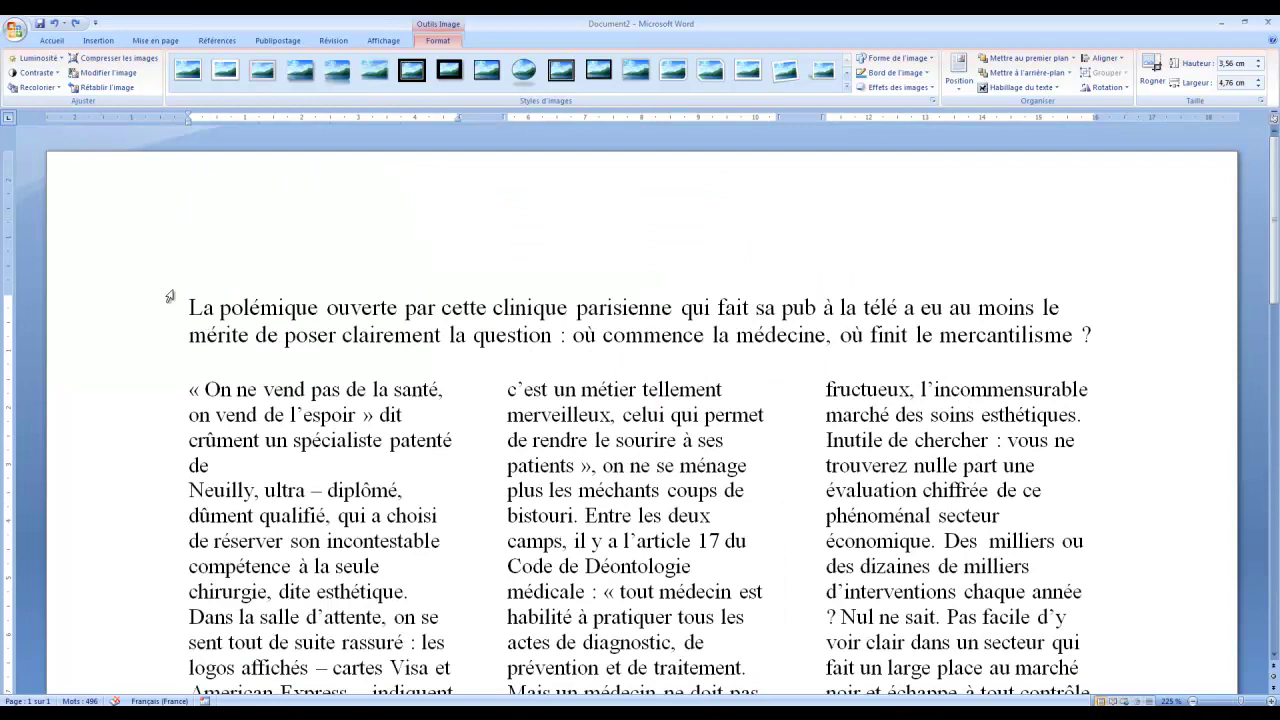
click(187, 301)
scroll(188, 300, up, 2)
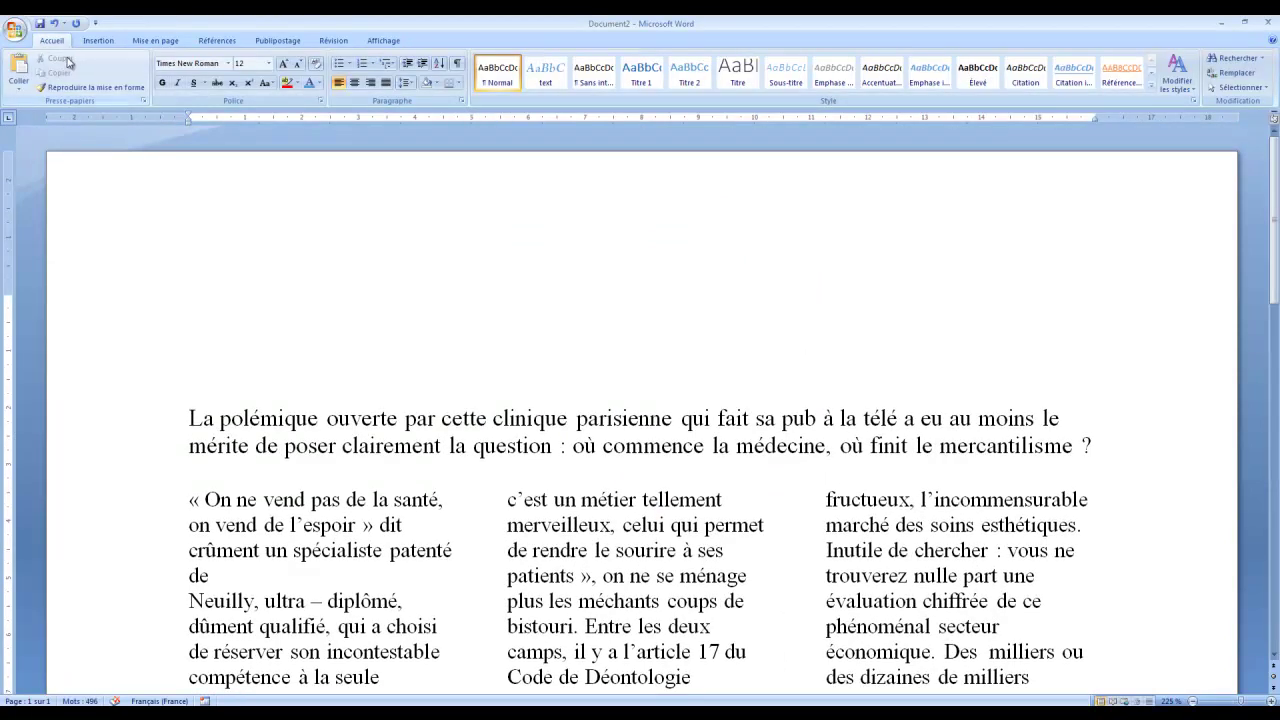
click(98, 40)
click(113, 70)
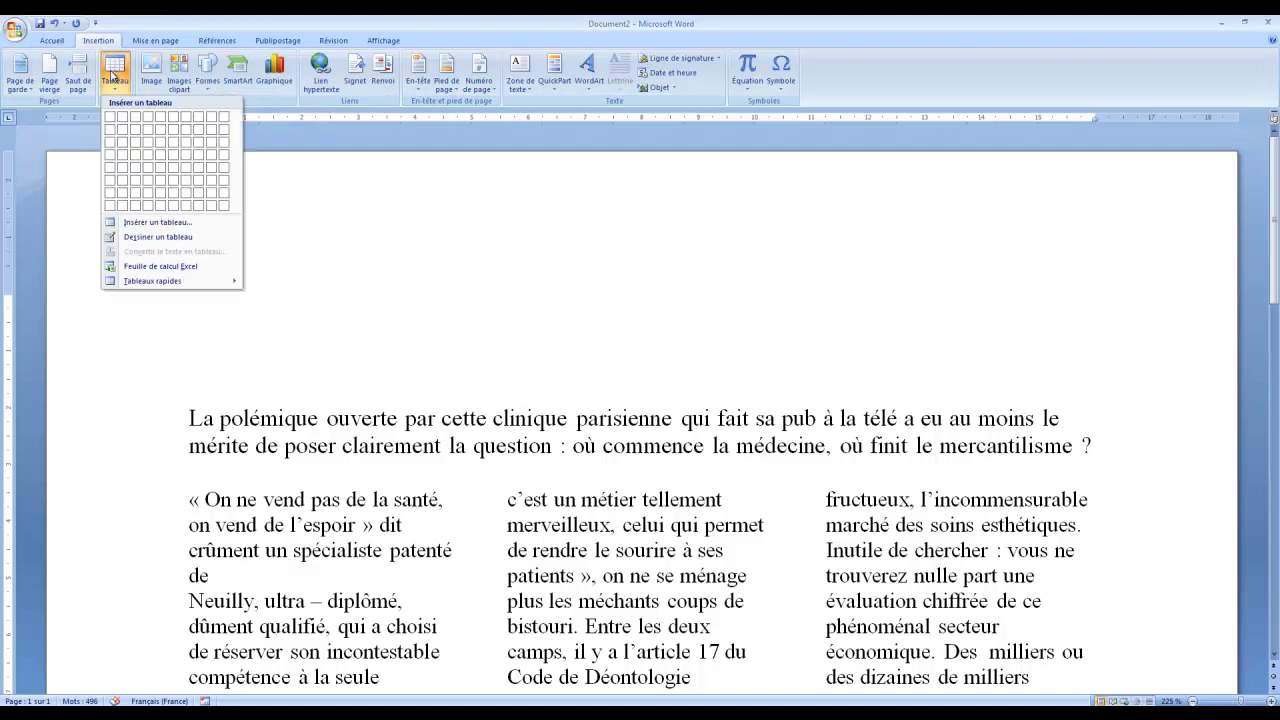
click(121, 130)
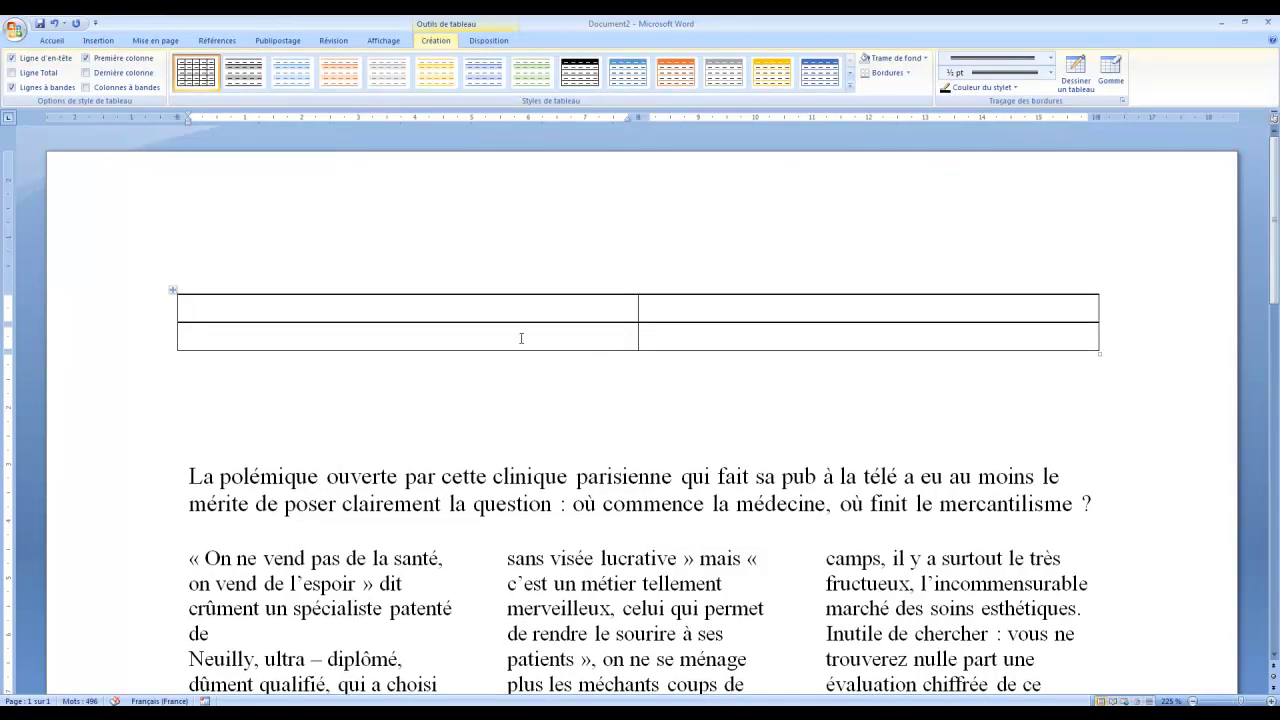
Merge the two cells of the table's second row into one
drag(645, 331, 741, 335)
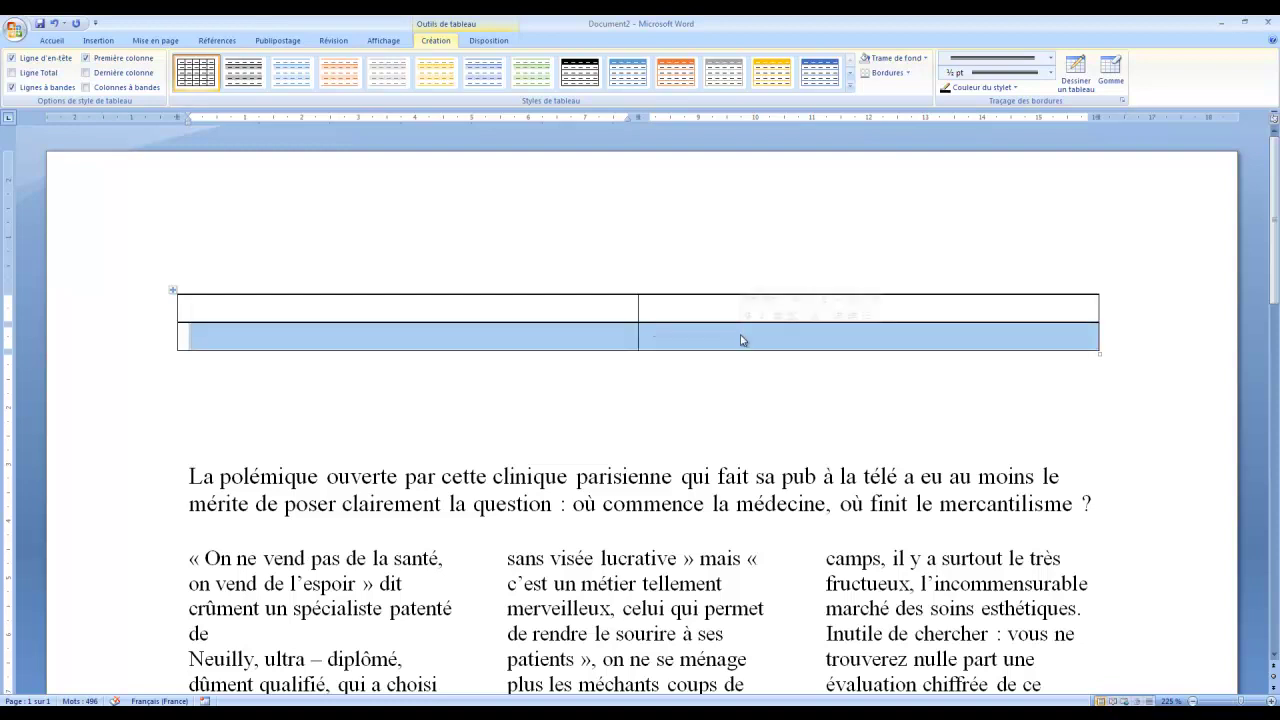
click(498, 40)
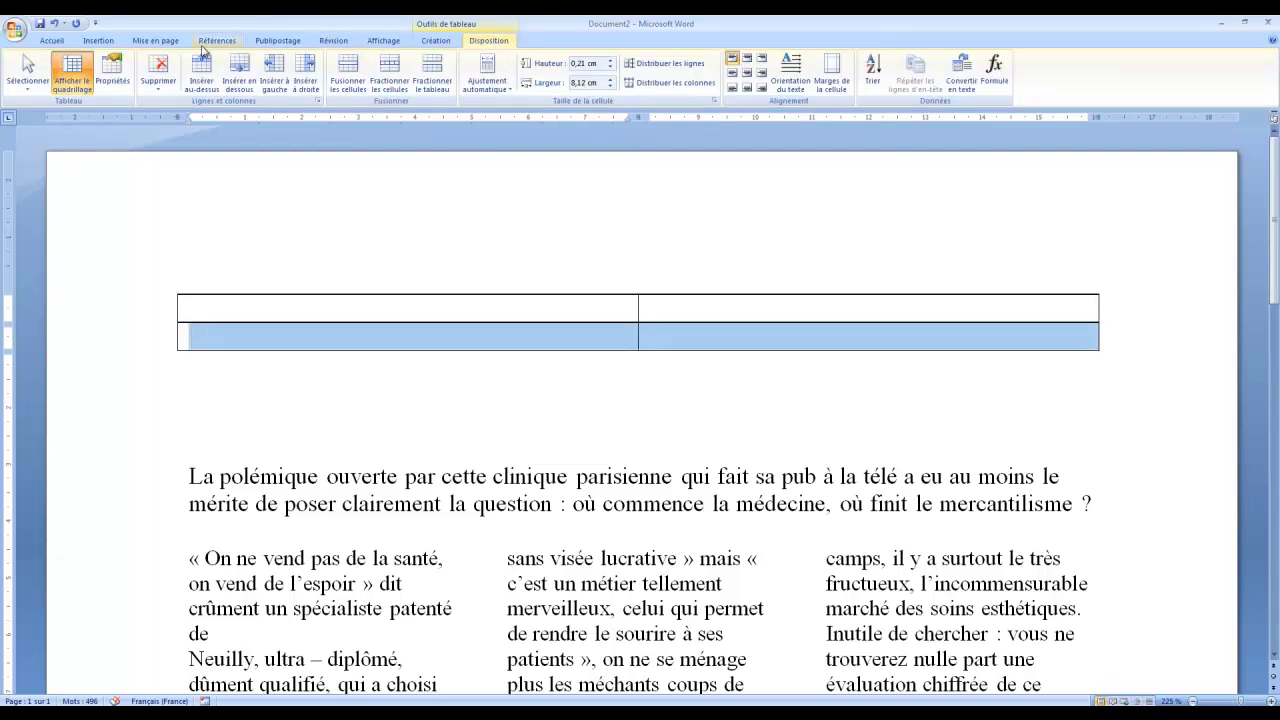
click(348, 78)
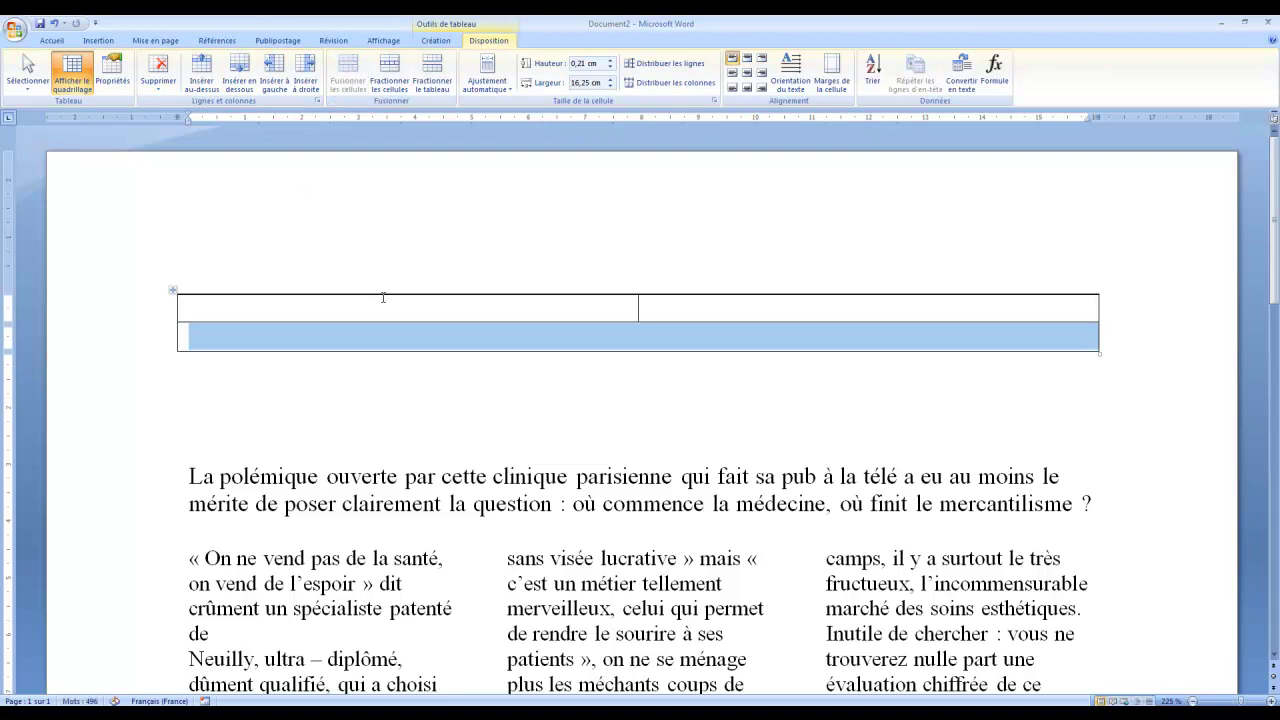
click(382, 308)
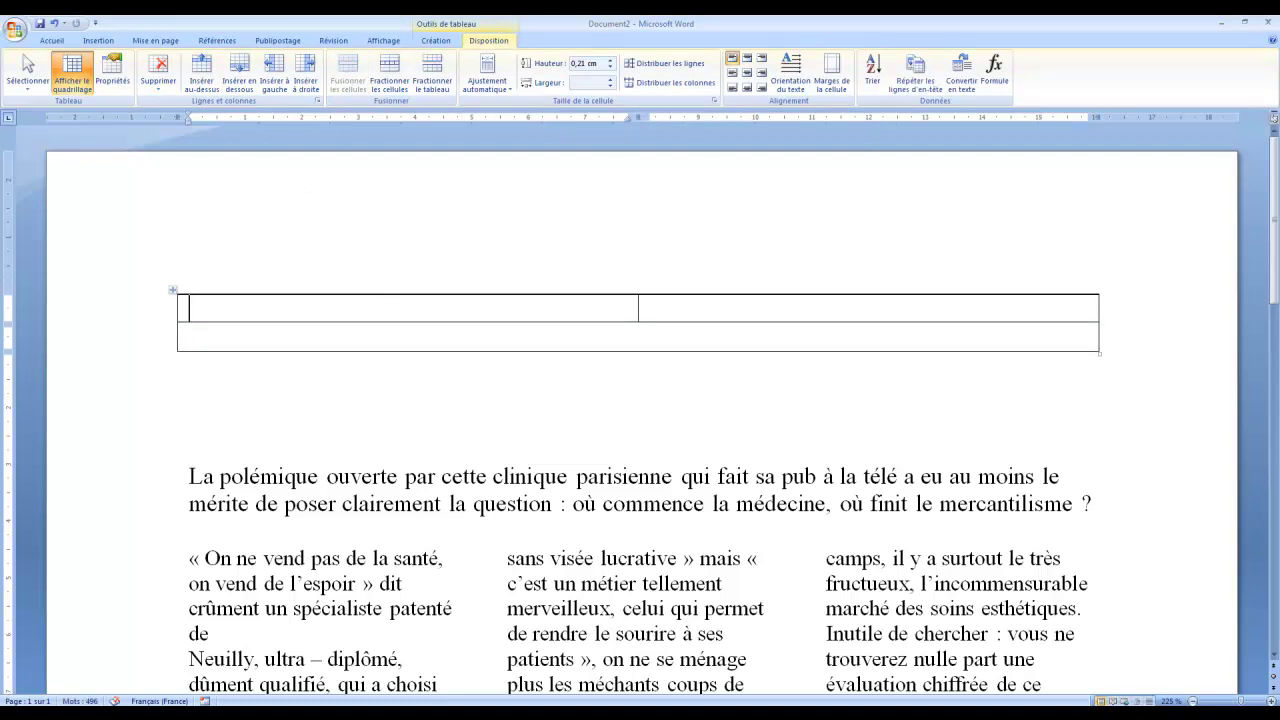
Switch to Exercice-09.docx to check the model header table, and return to Document2
click(352, 714)
click(353, 675)
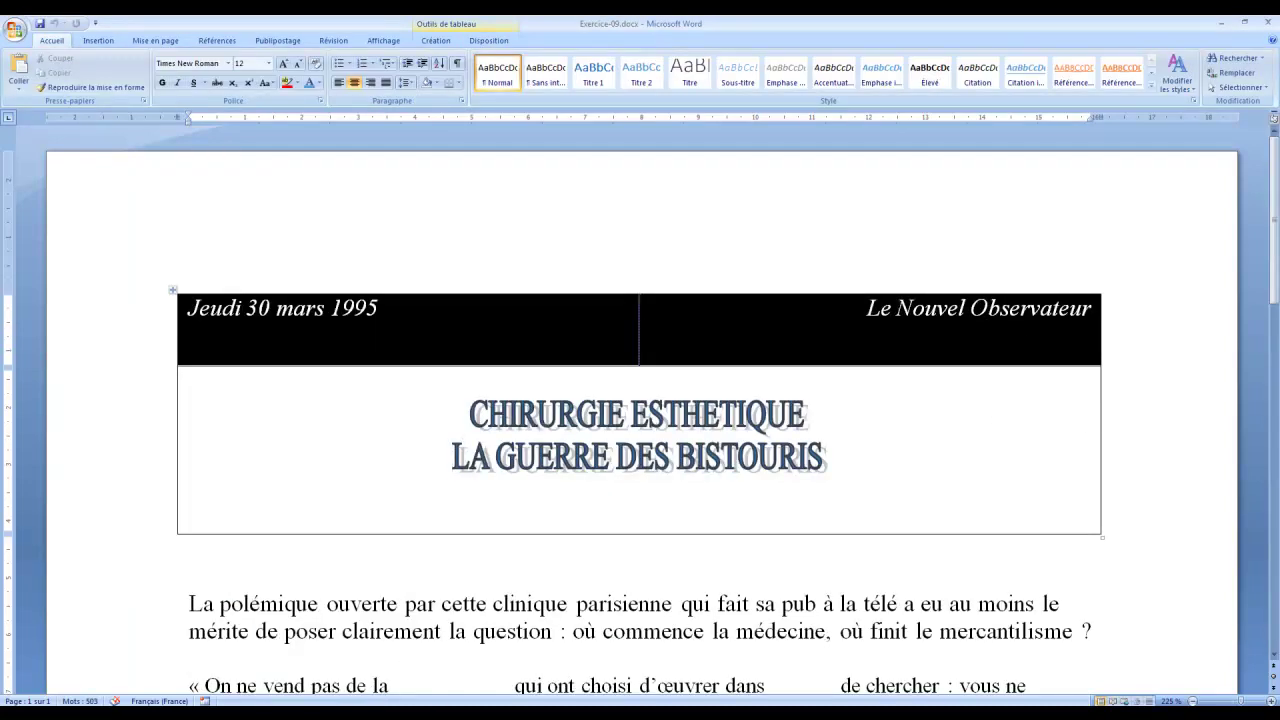
click(352, 714)
click(352, 652)
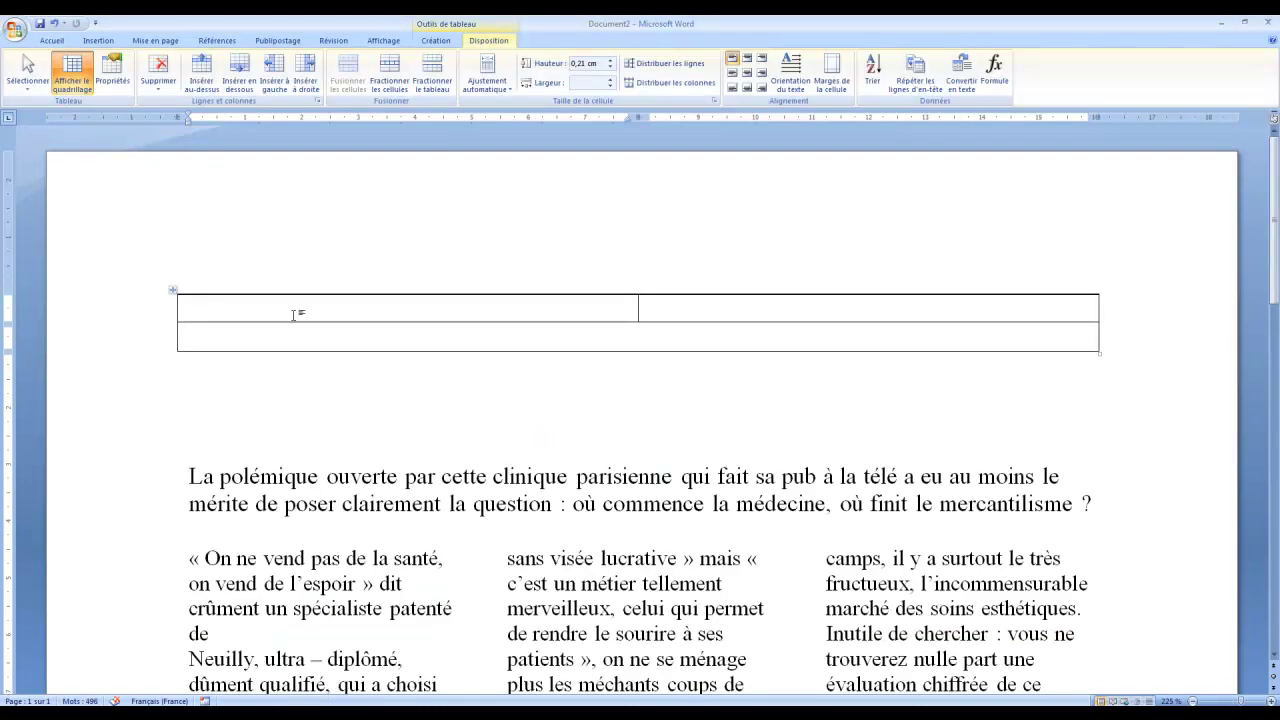
Fill both cells of the table's first row with black background shading
drag(180, 316, 737, 320)
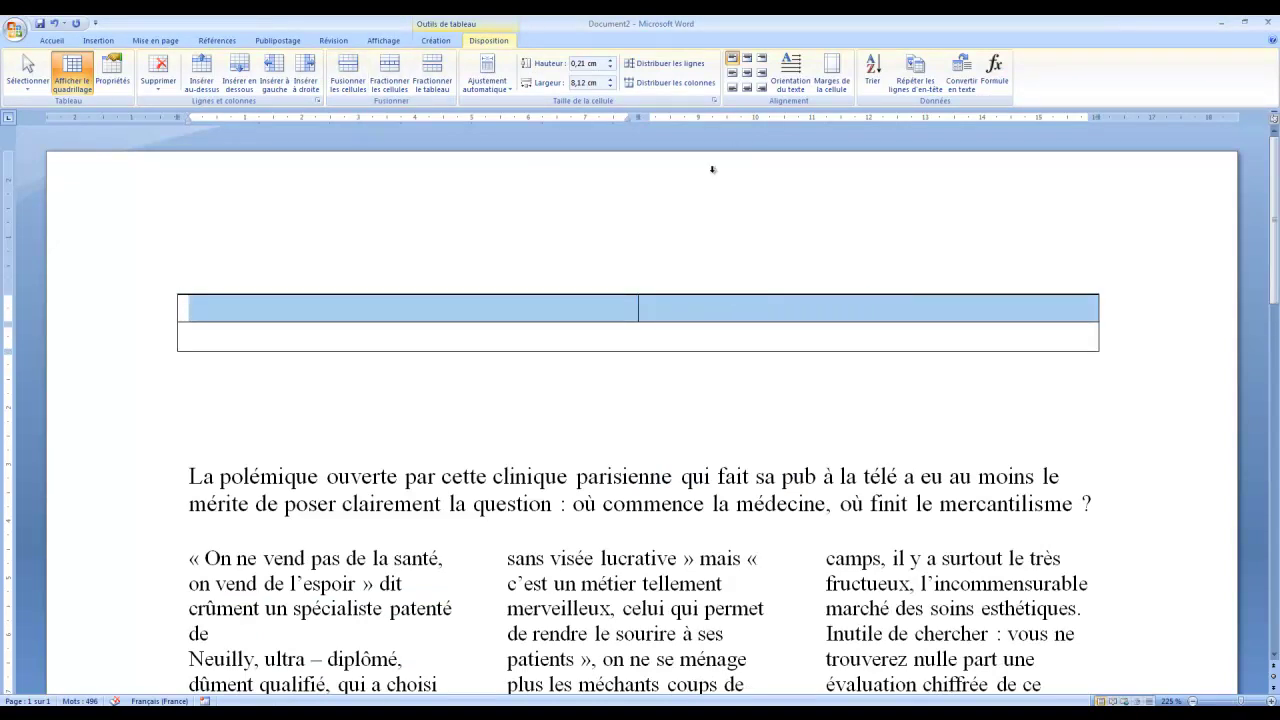
right_click(527, 321)
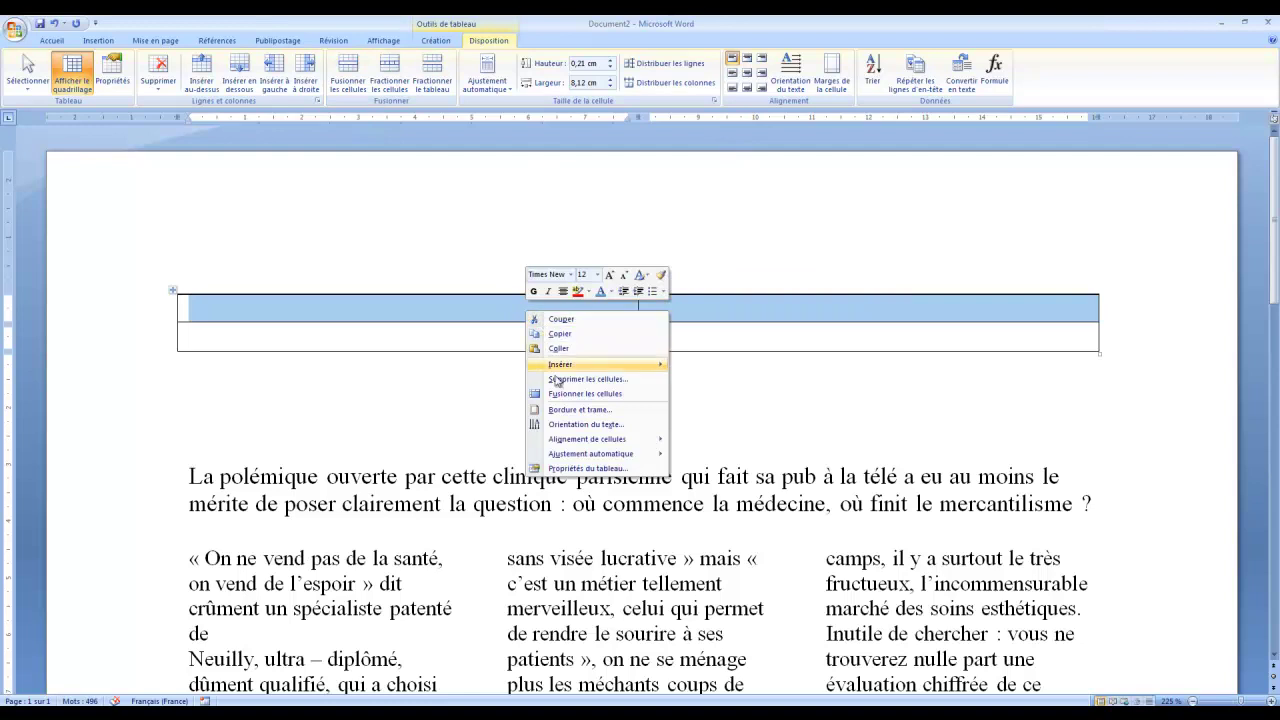
click(607, 412)
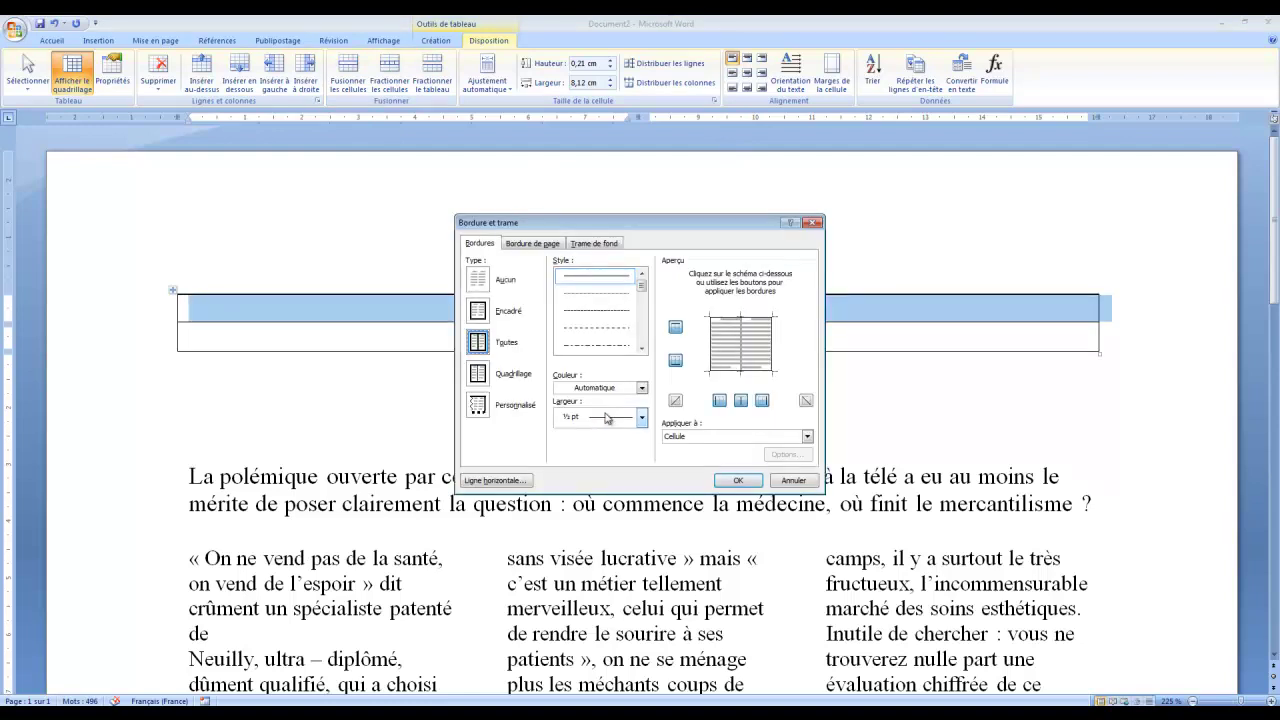
click(605, 247)
click(533, 248)
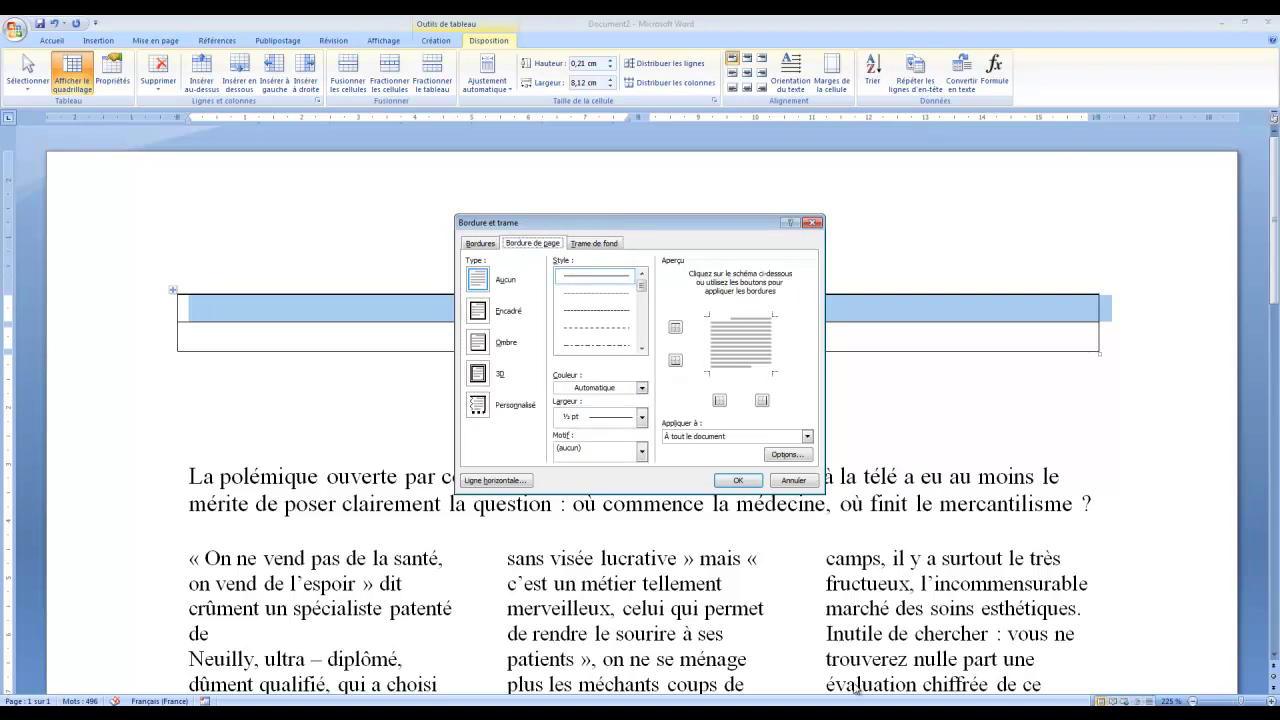
click(590, 245)
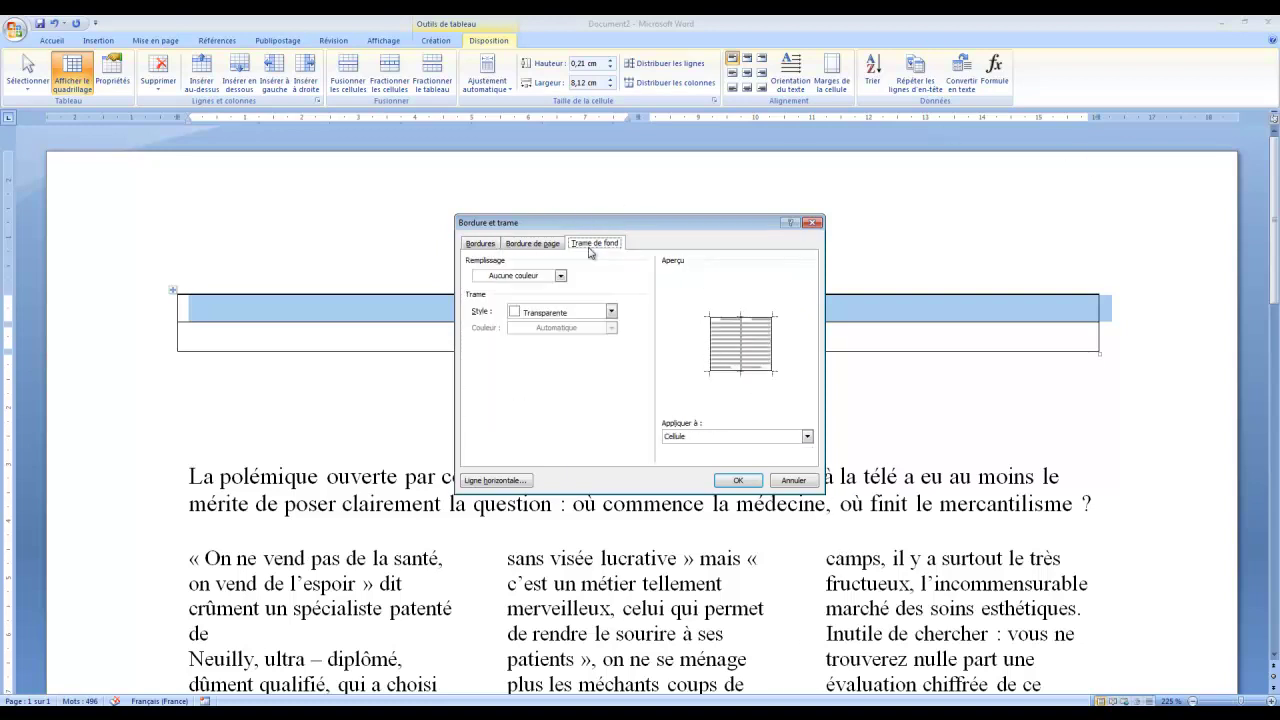
click(560, 276)
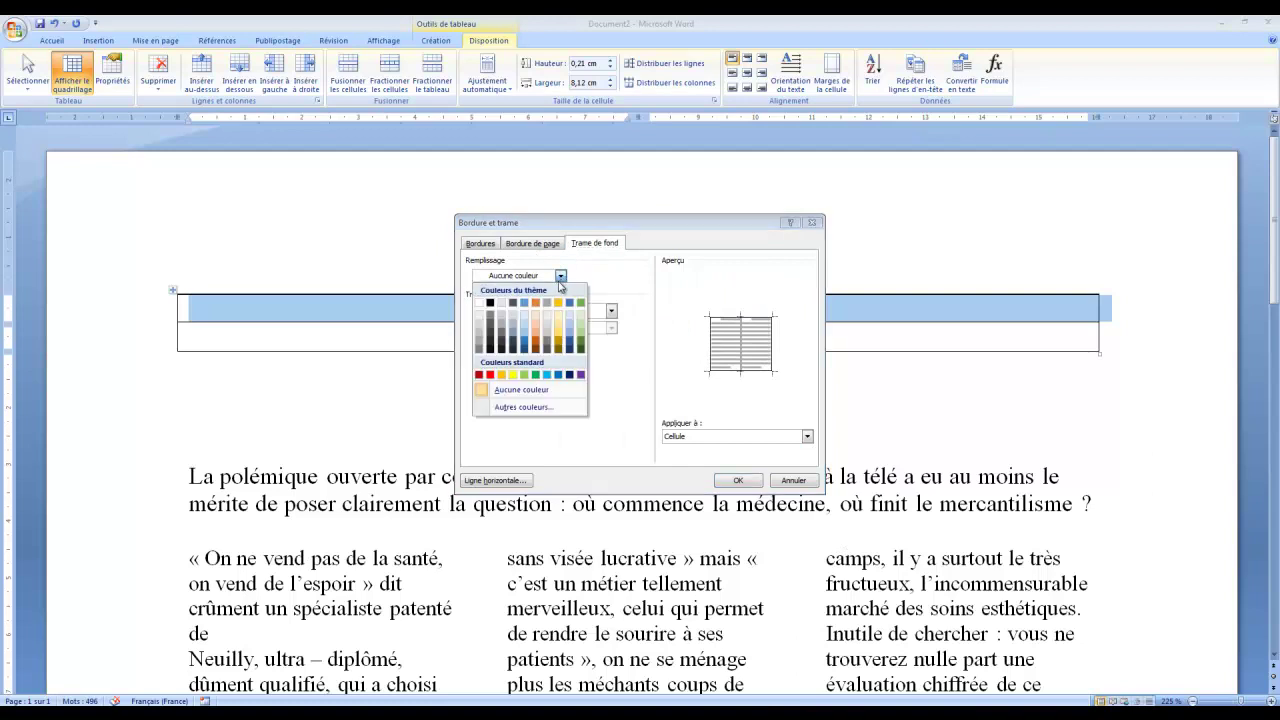
click(489, 303)
click(738, 480)
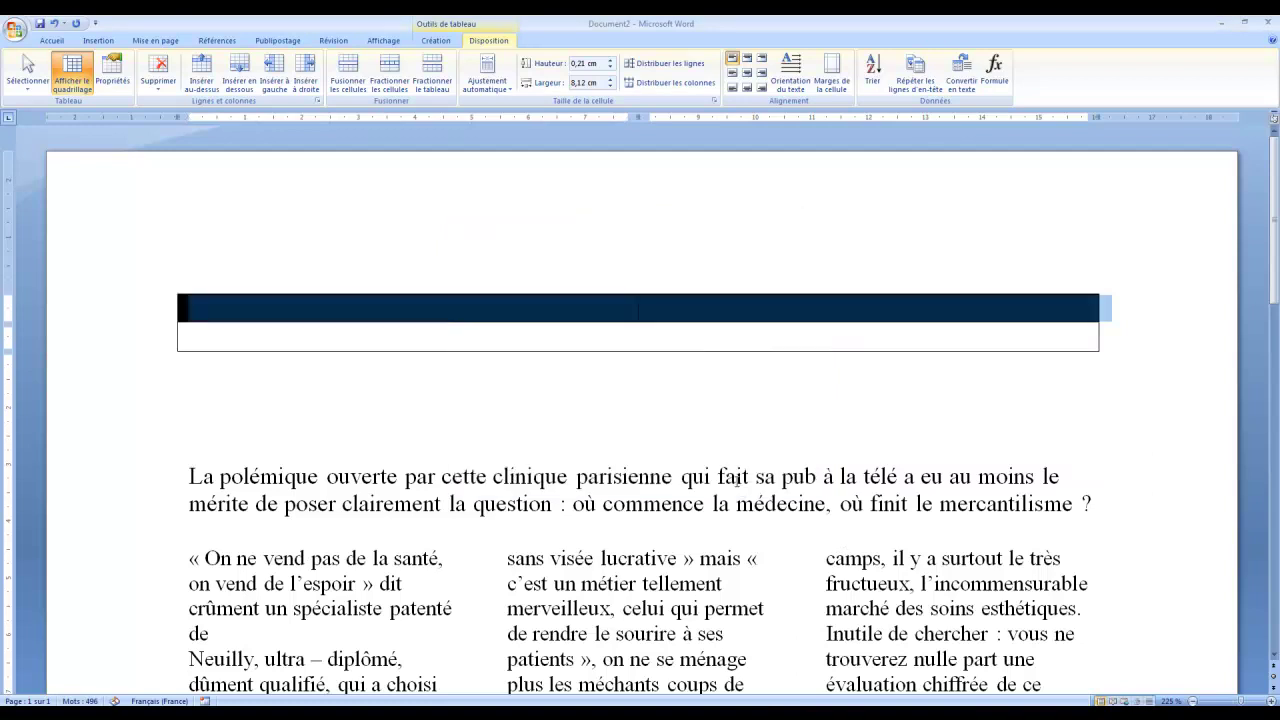
Enter the sample text "gfghghgh" in the first black cell
click(587, 332)
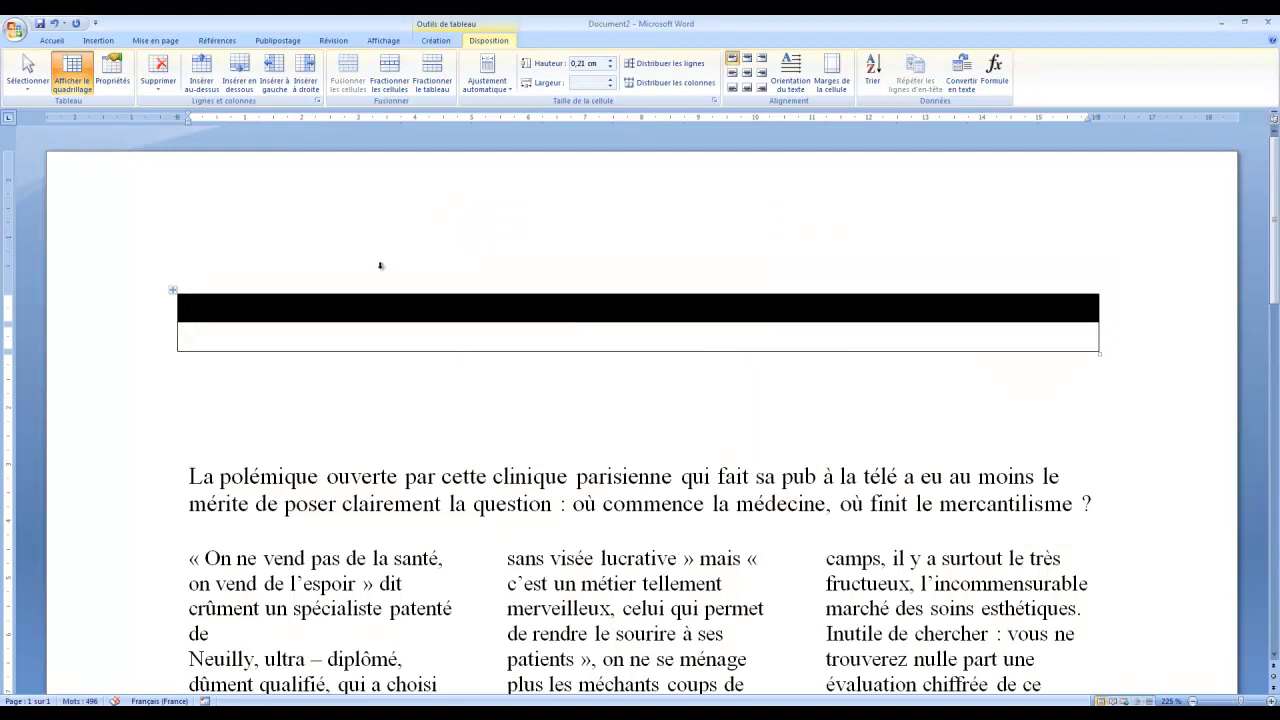
click(312, 311)
text(gfghghgh)
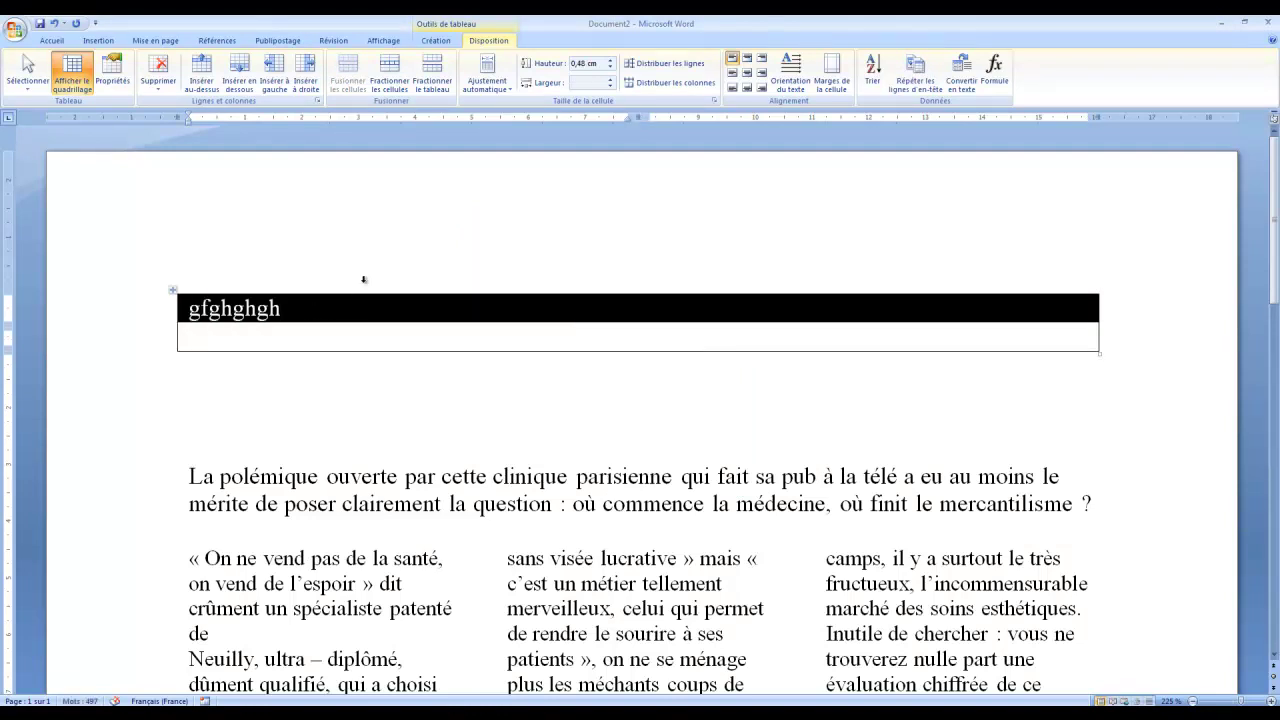
Try the black font colour on the sample text in the black cell, and restore the Automatique colour
click(52, 42)
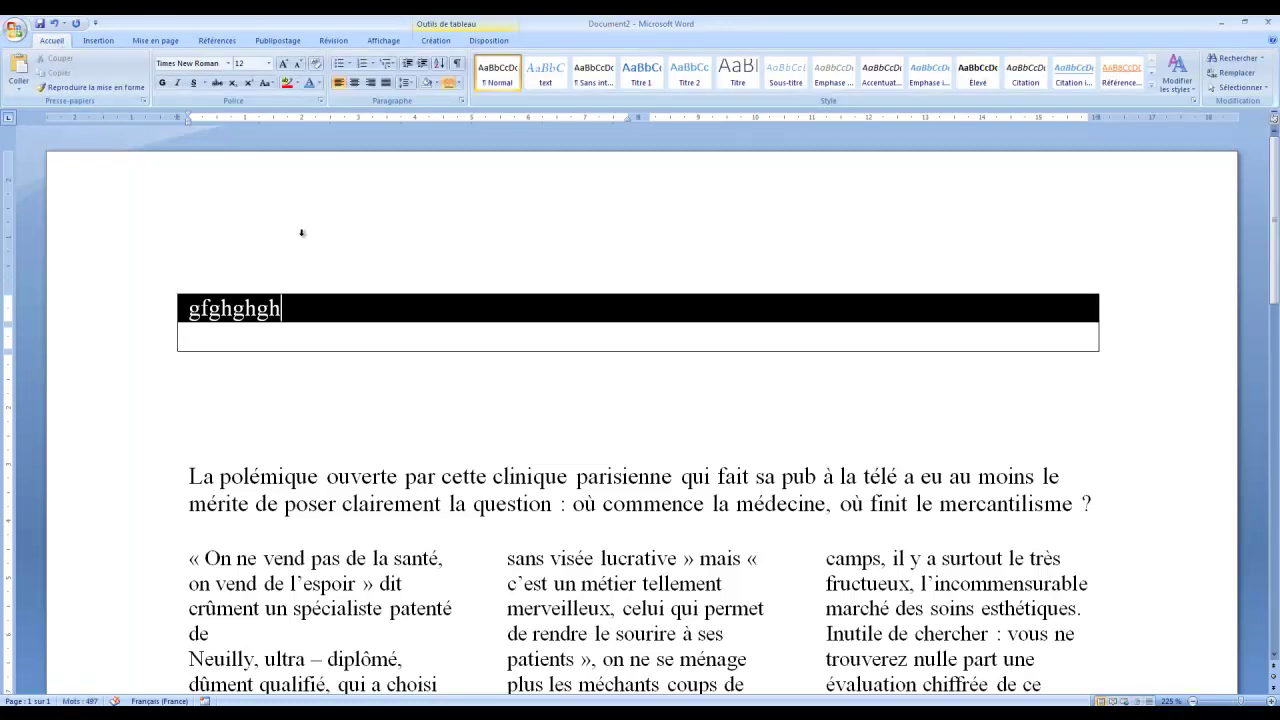
click(319, 83)
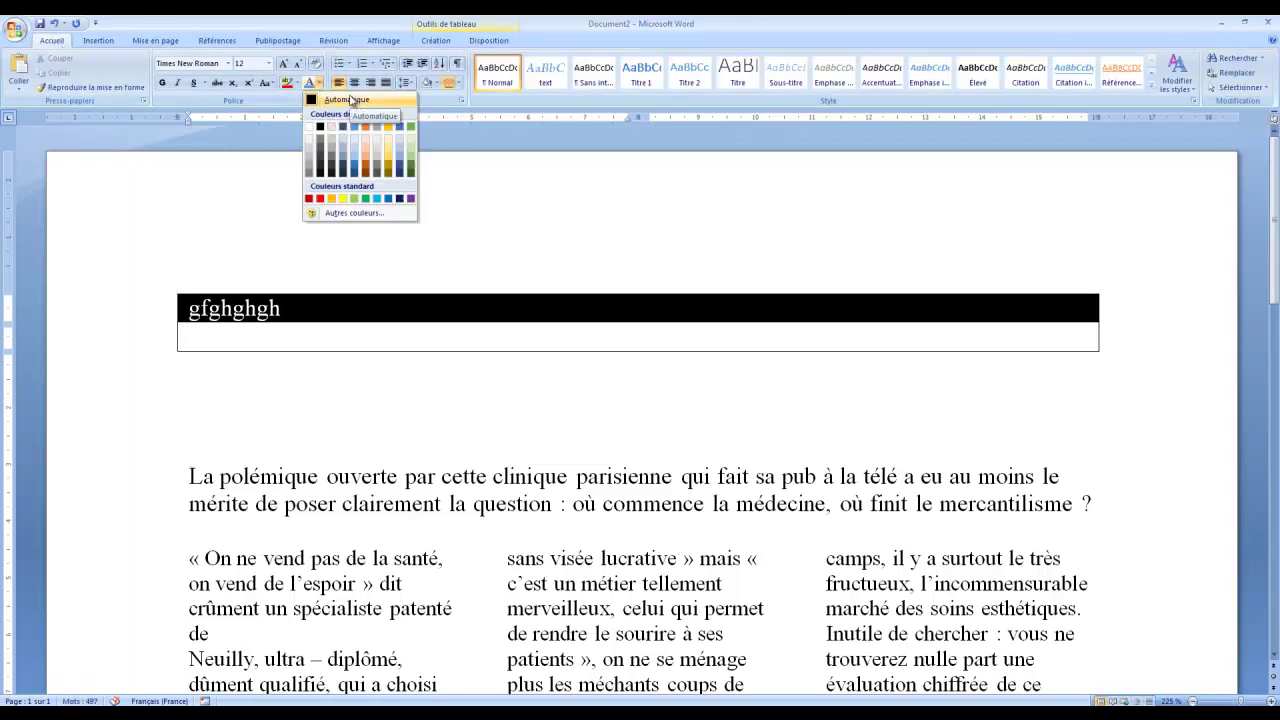
click(321, 125)
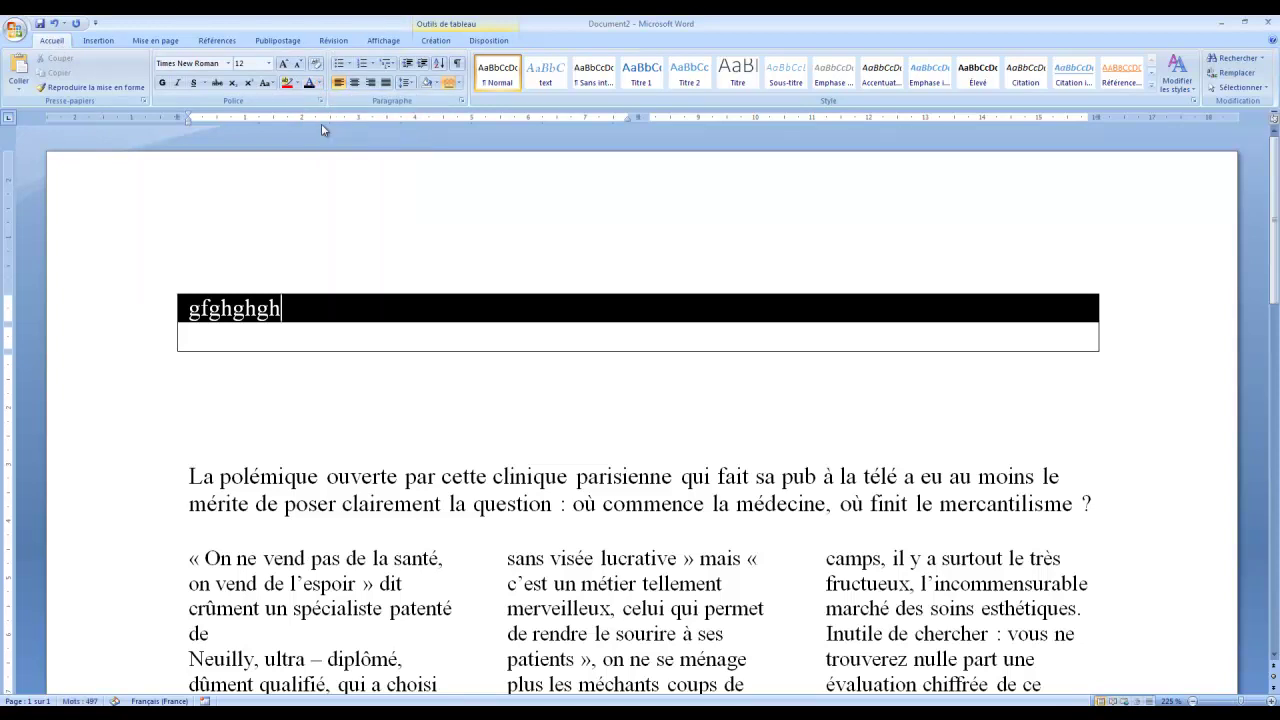
double_click(236, 308)
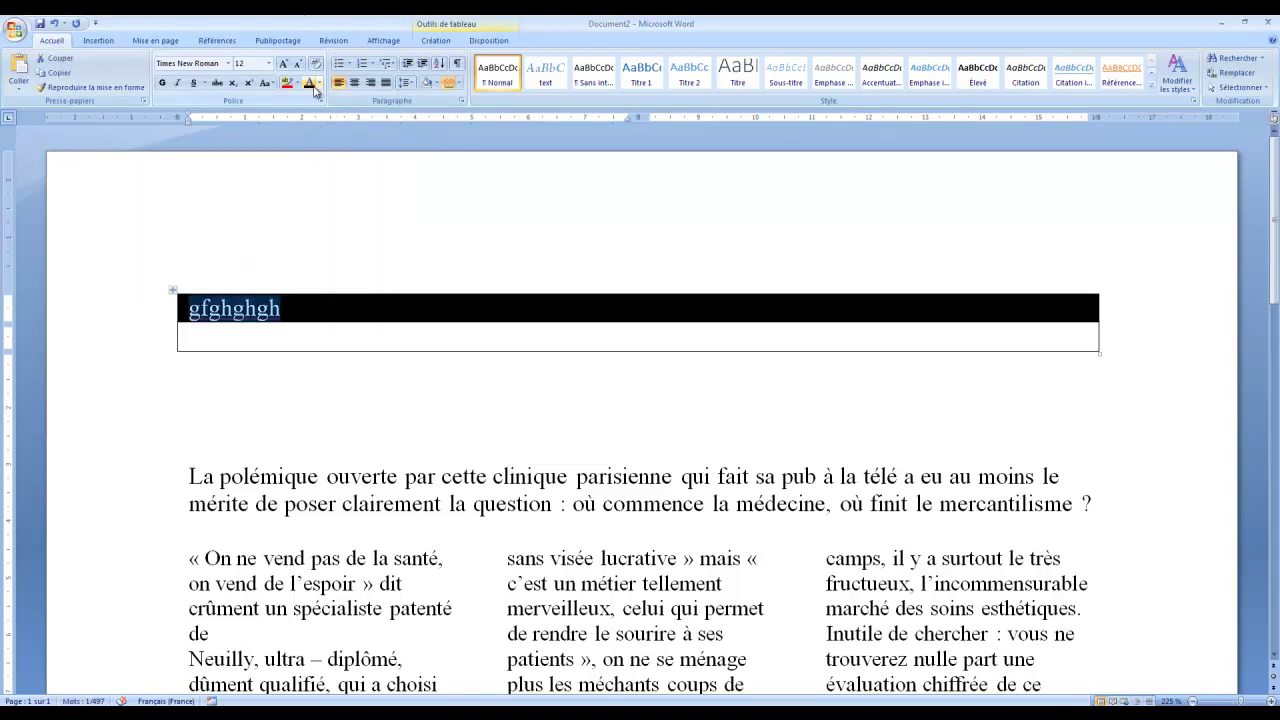
click(309, 84)
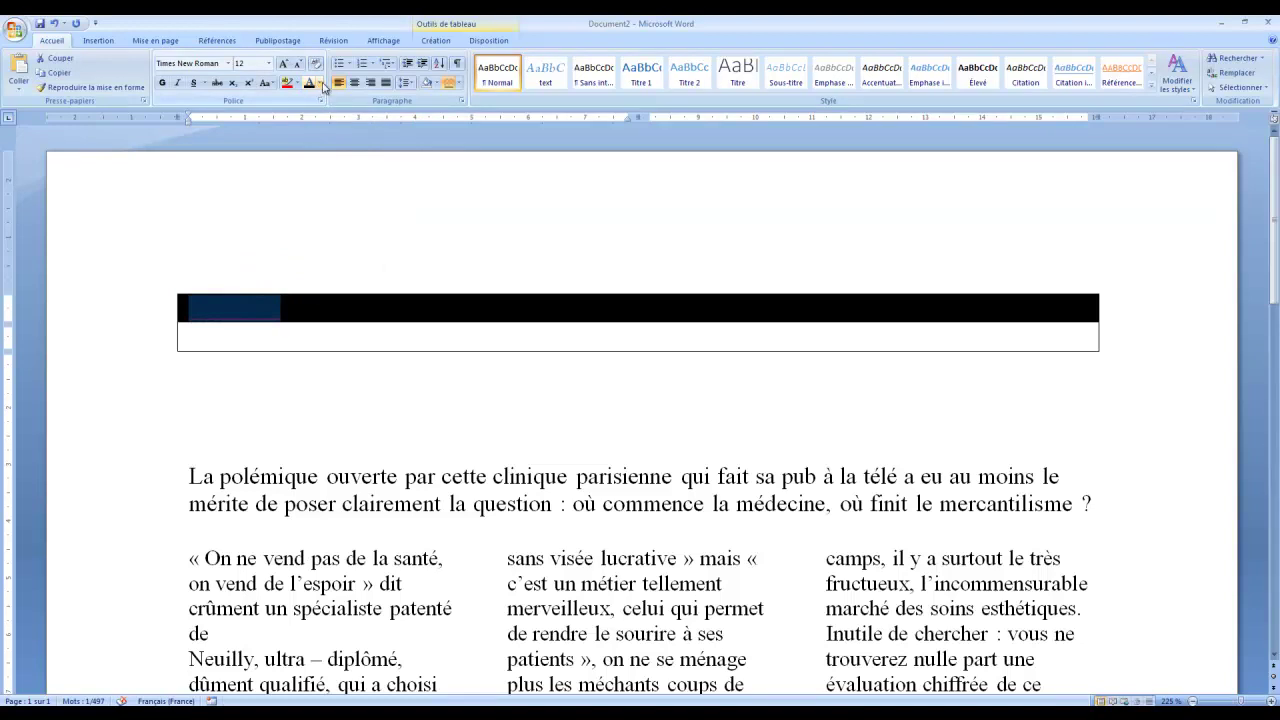
click(319, 85)
click(355, 104)
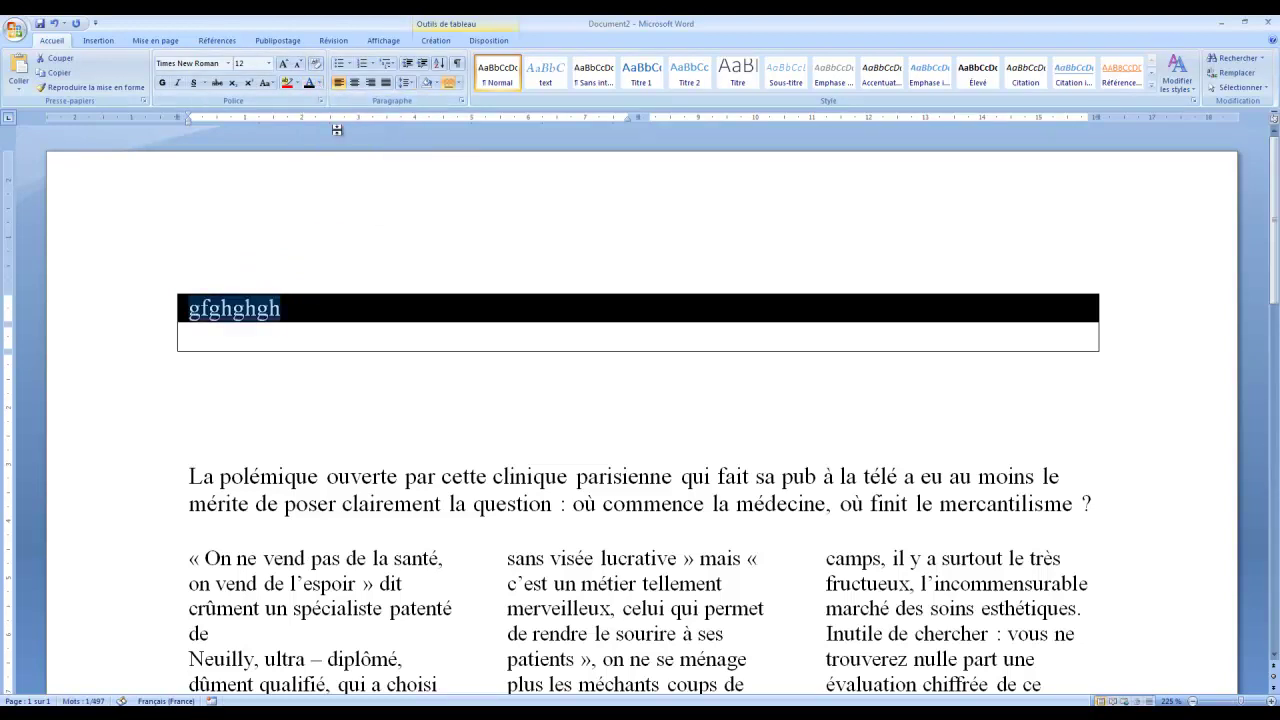
click(294, 334)
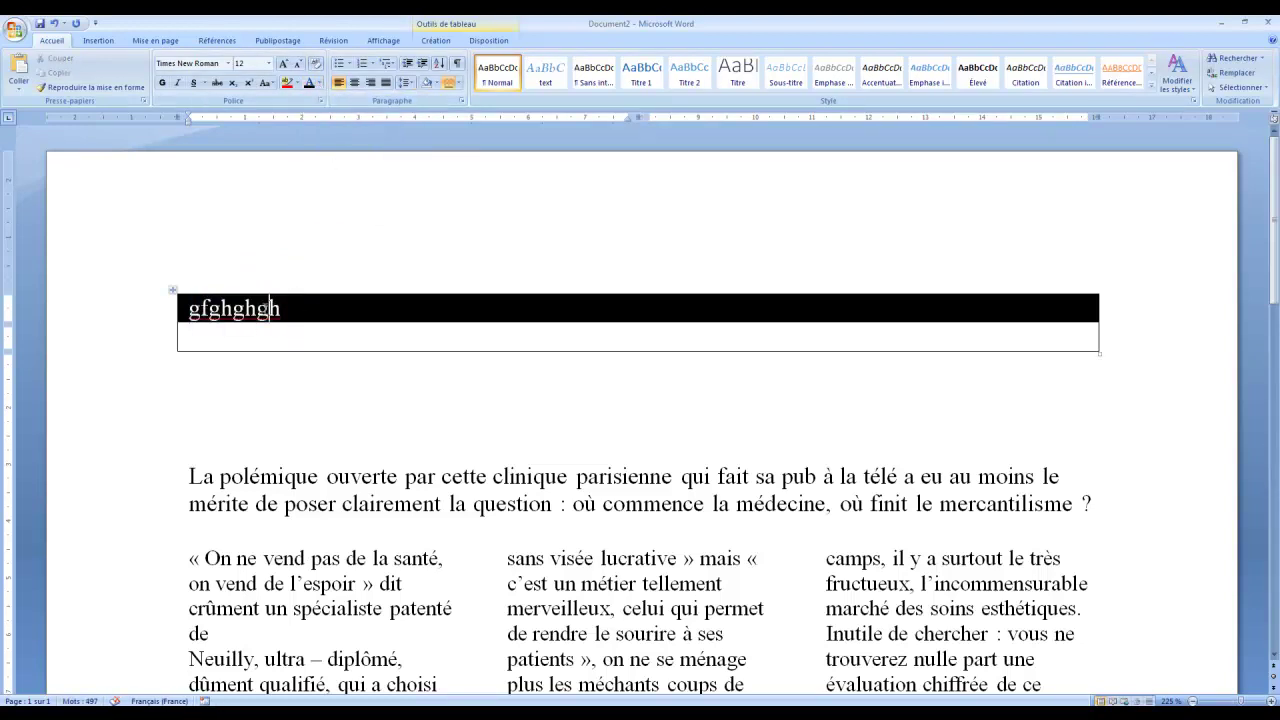
triple_click(272, 309)
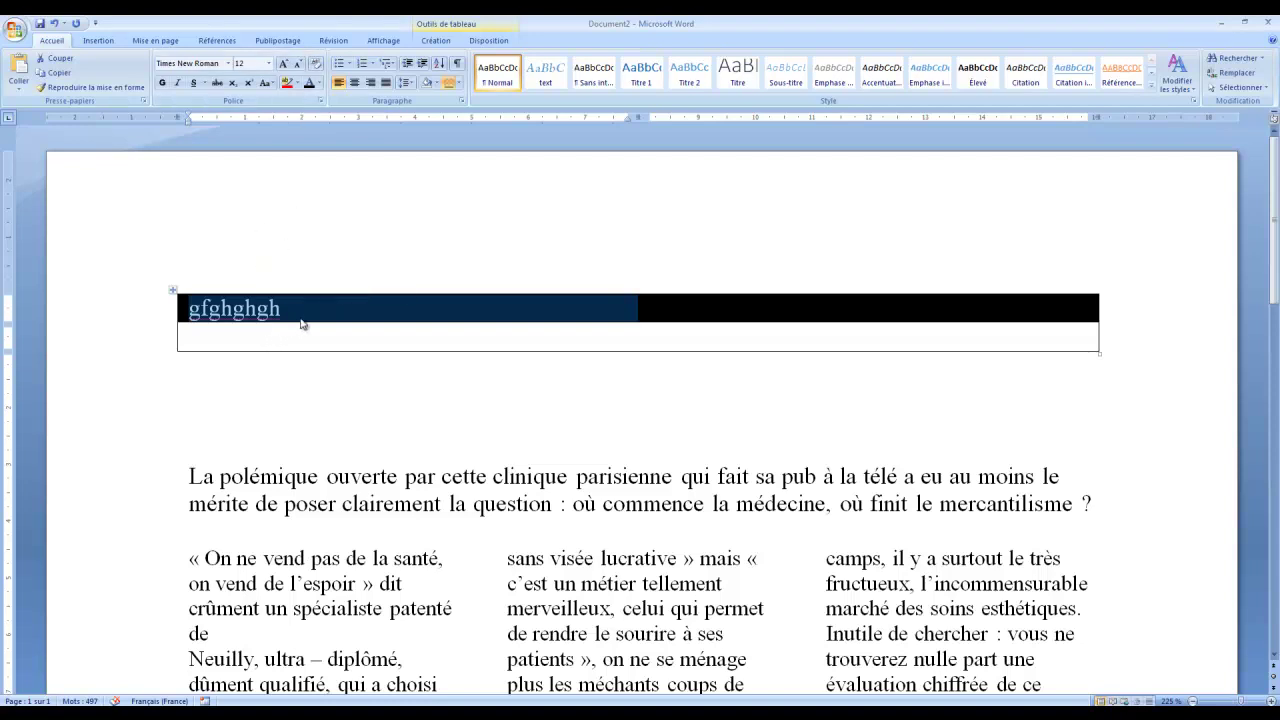
click(700, 308)
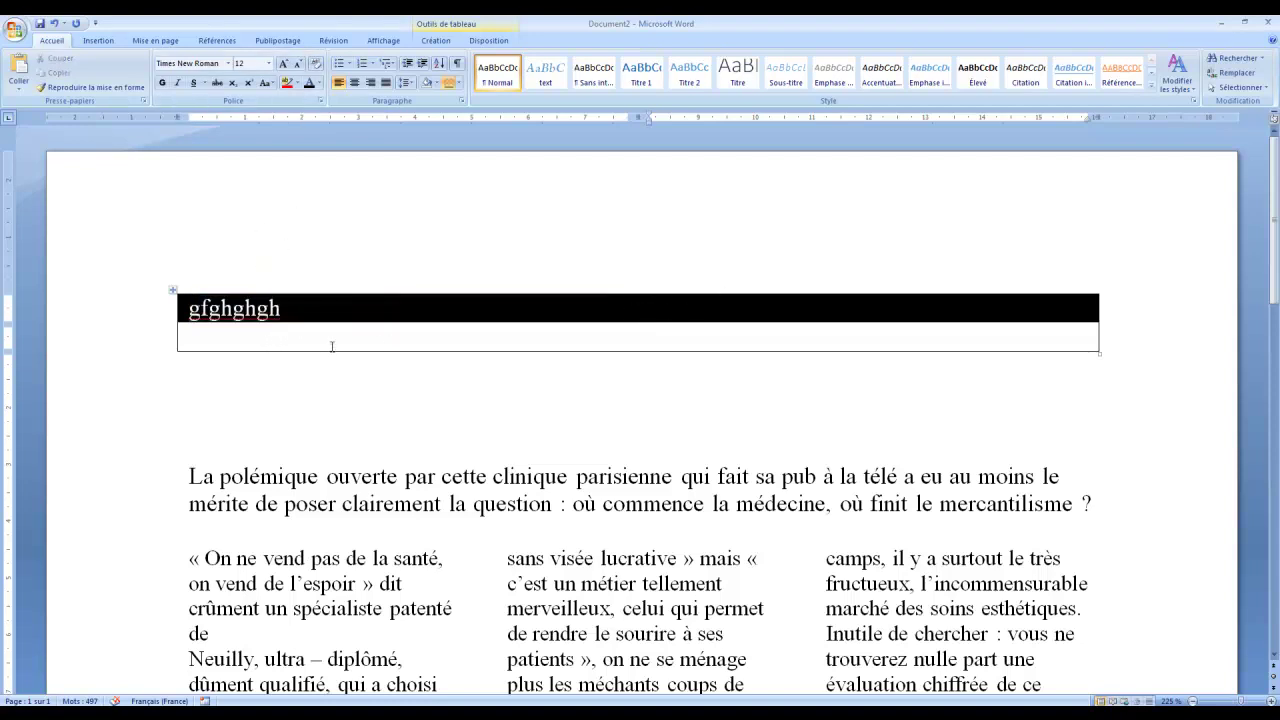
Increase the merged second row's height to about 1.48 cm and centre its content horizontally and vertically
click(420, 343)
drag(569, 352, 566, 404)
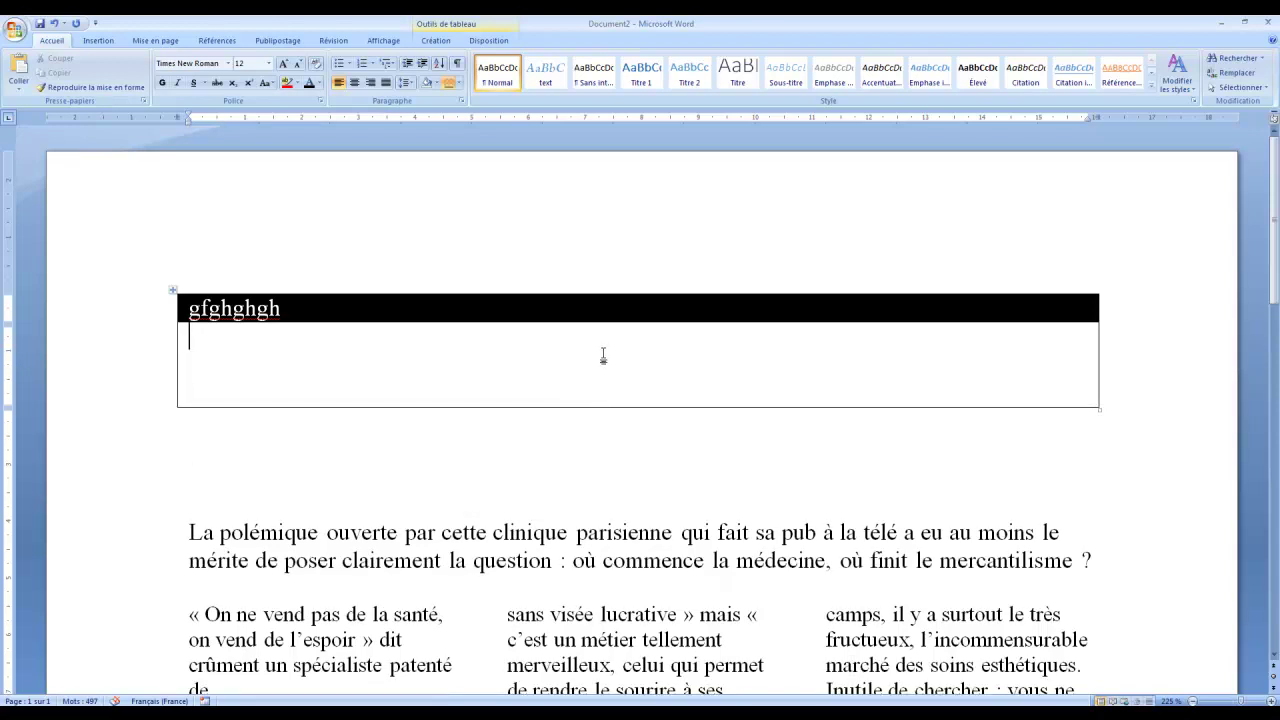
click(438, 41)
click(500, 43)
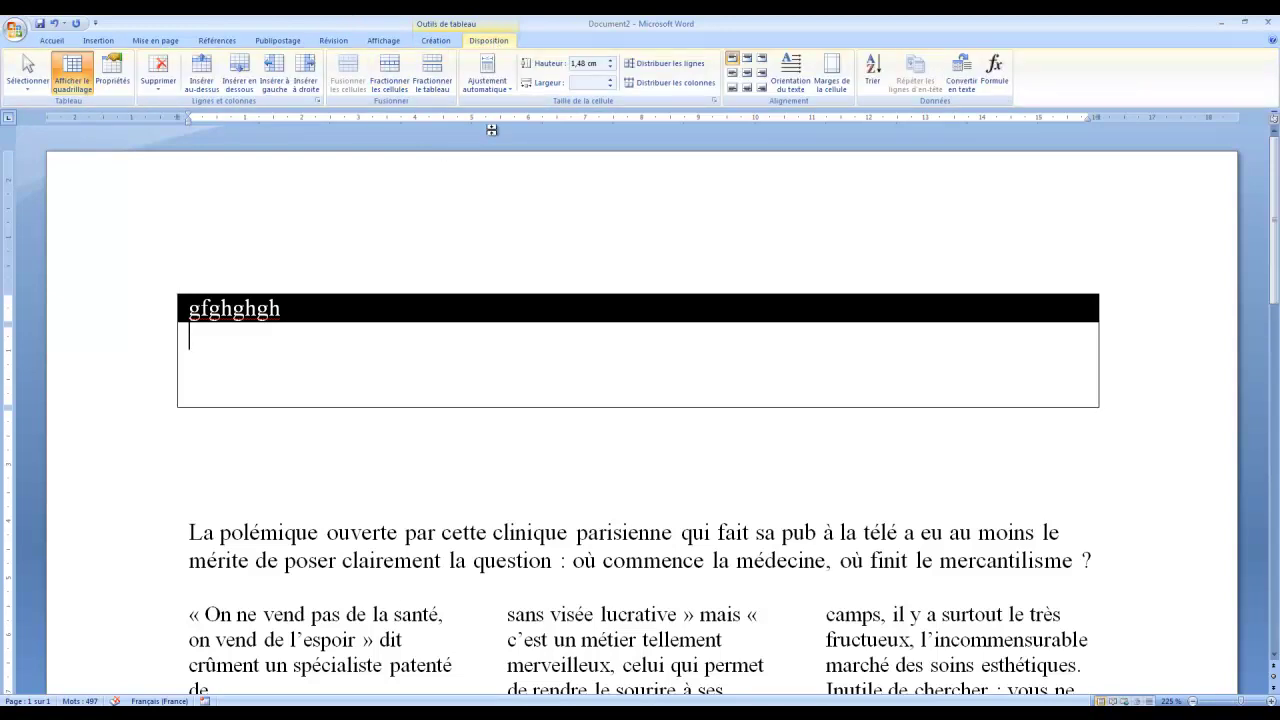
click(504, 90)
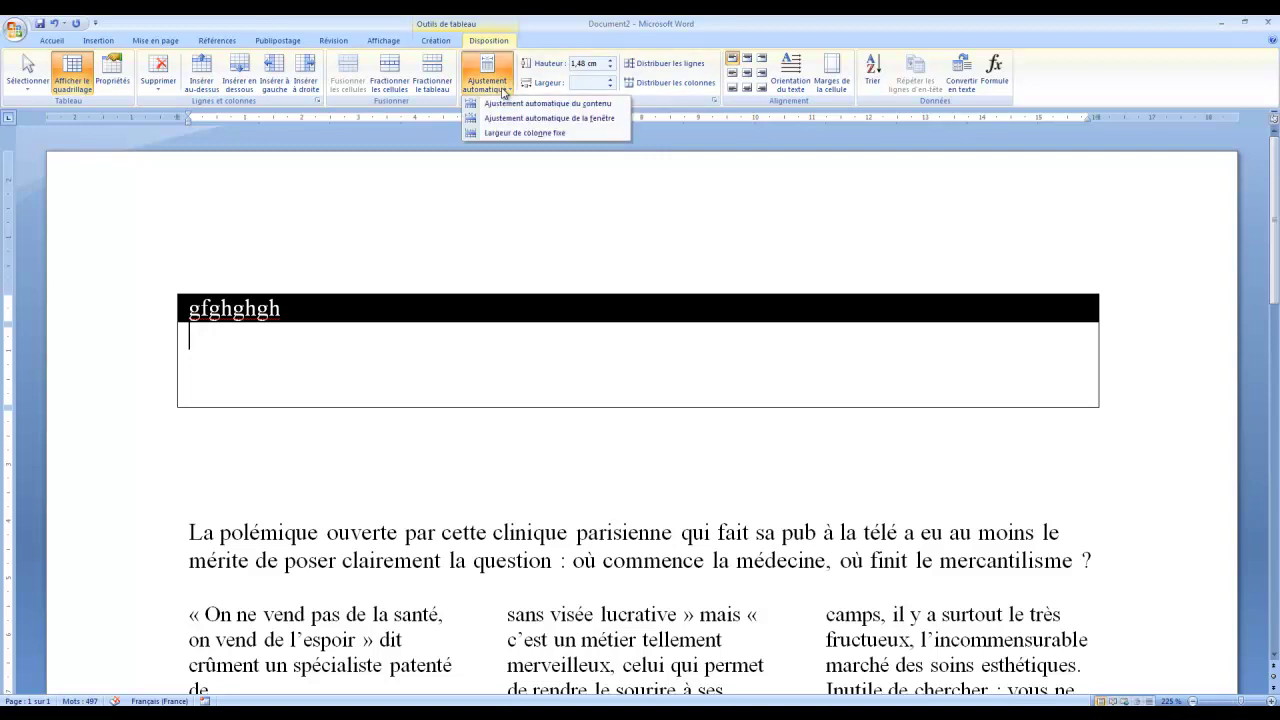
click(784, 45)
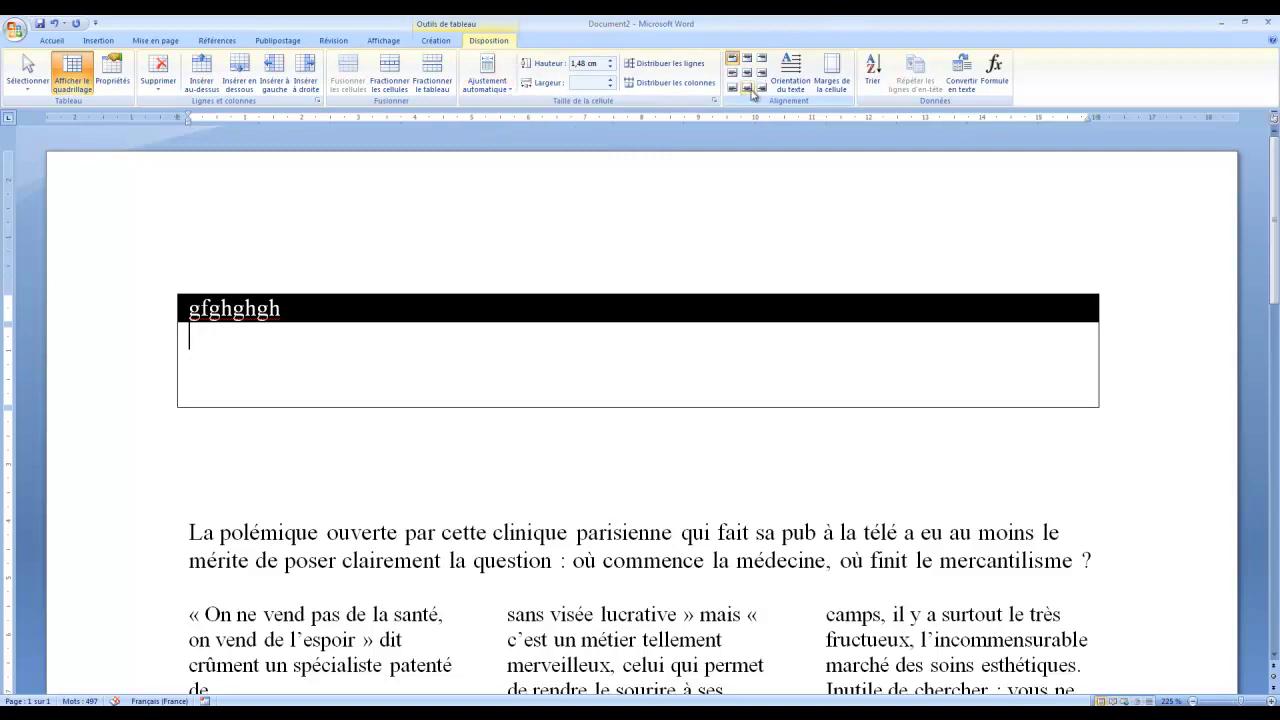
click(748, 73)
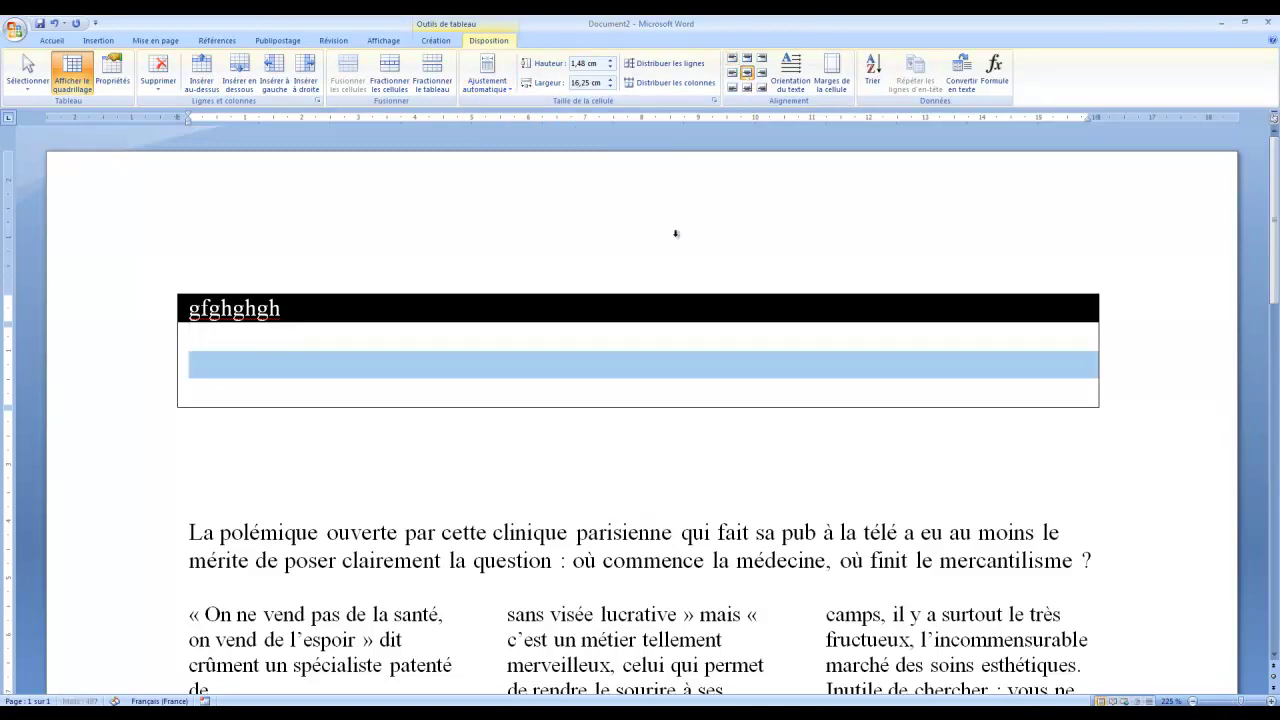
Enter the sample text "hfghfghfghgf" in the merged cell and replace it with "Monjour le monde"
click(657, 369)
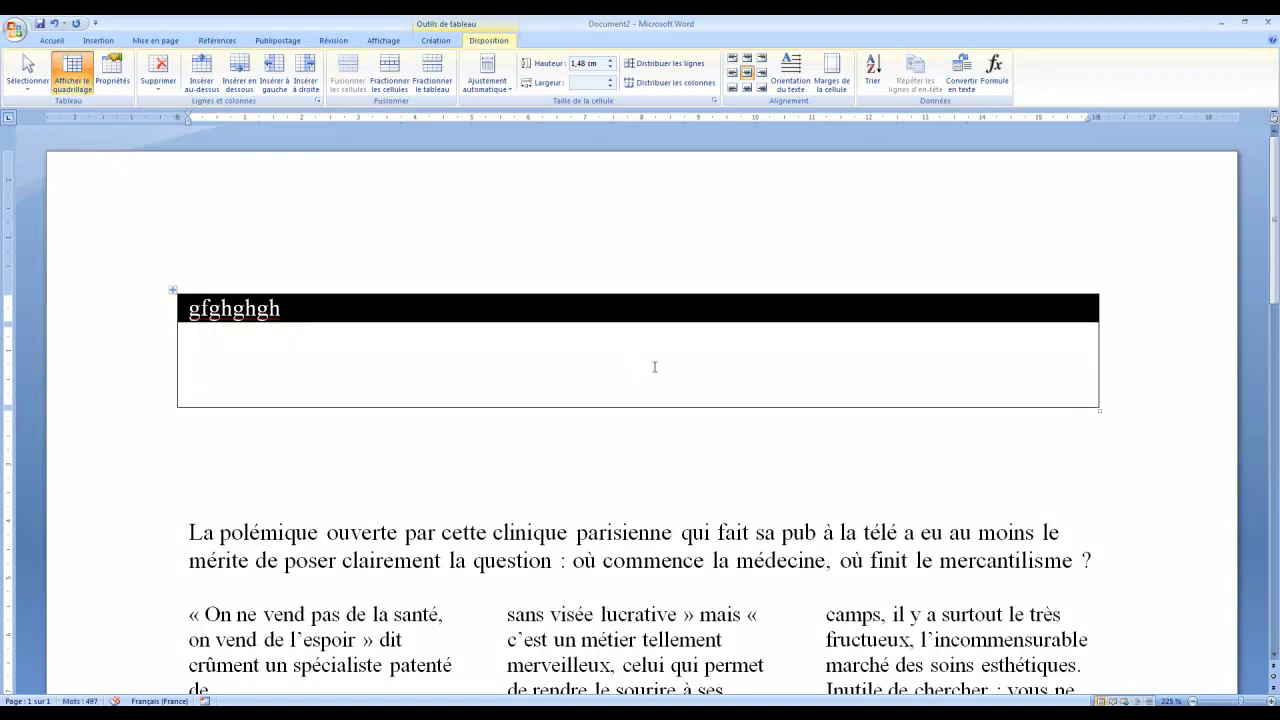
text(hfghfghfghgf)
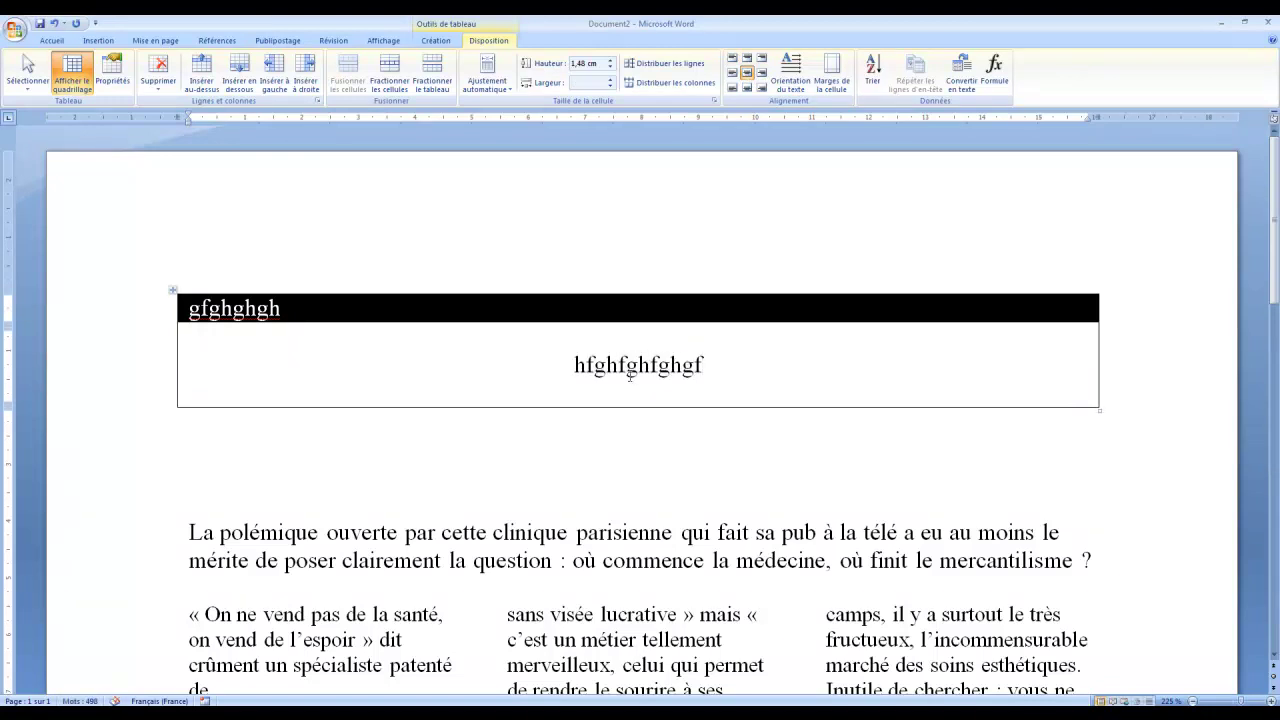
double_click(651, 368)
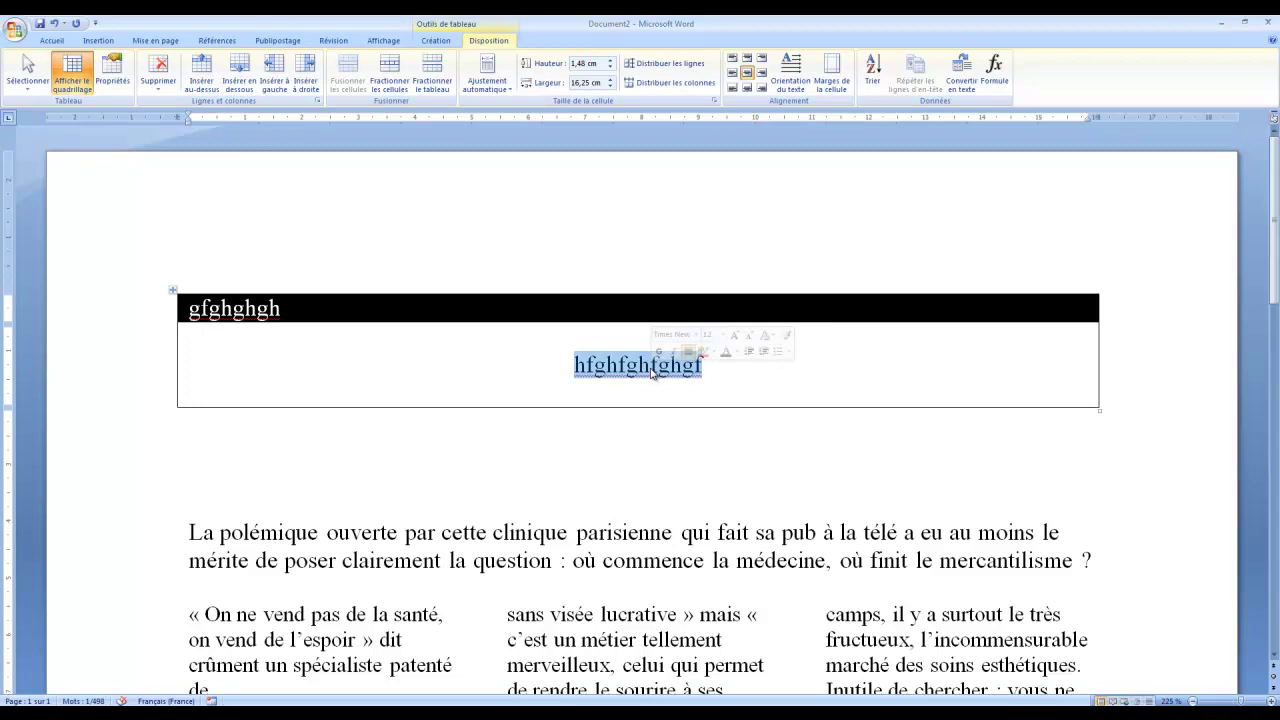
text(mon)
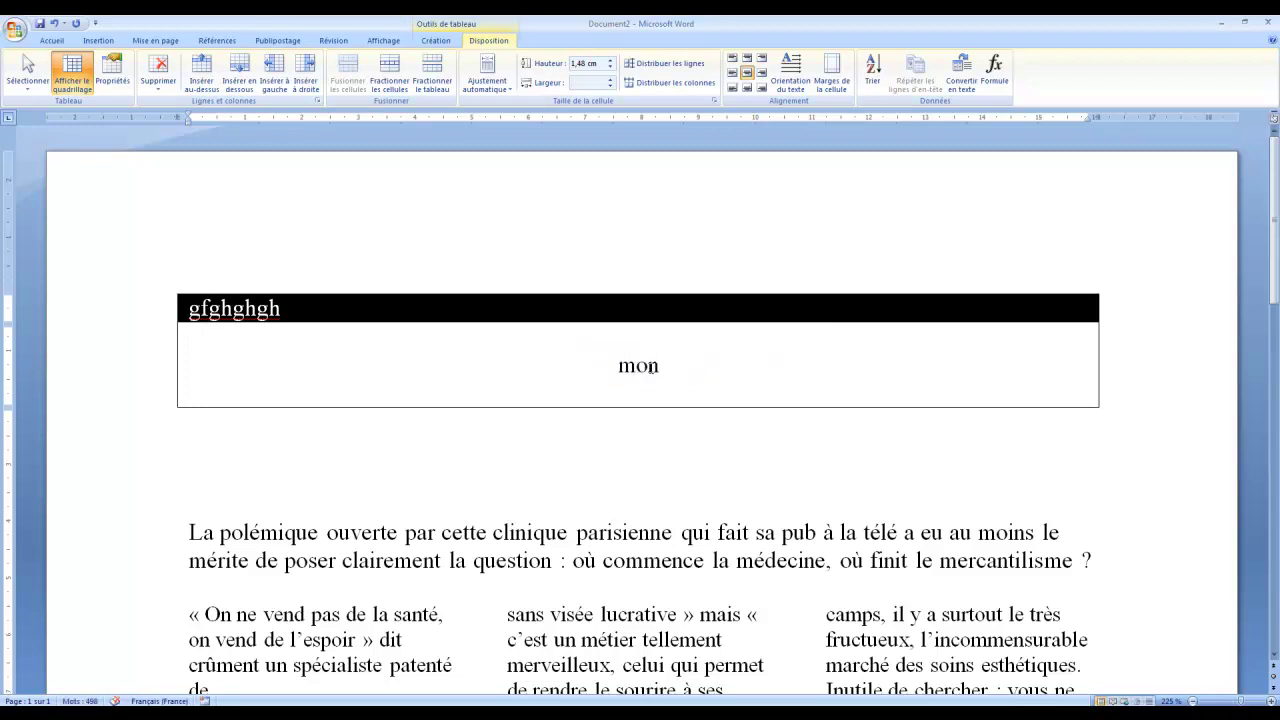
text(jour le mon)
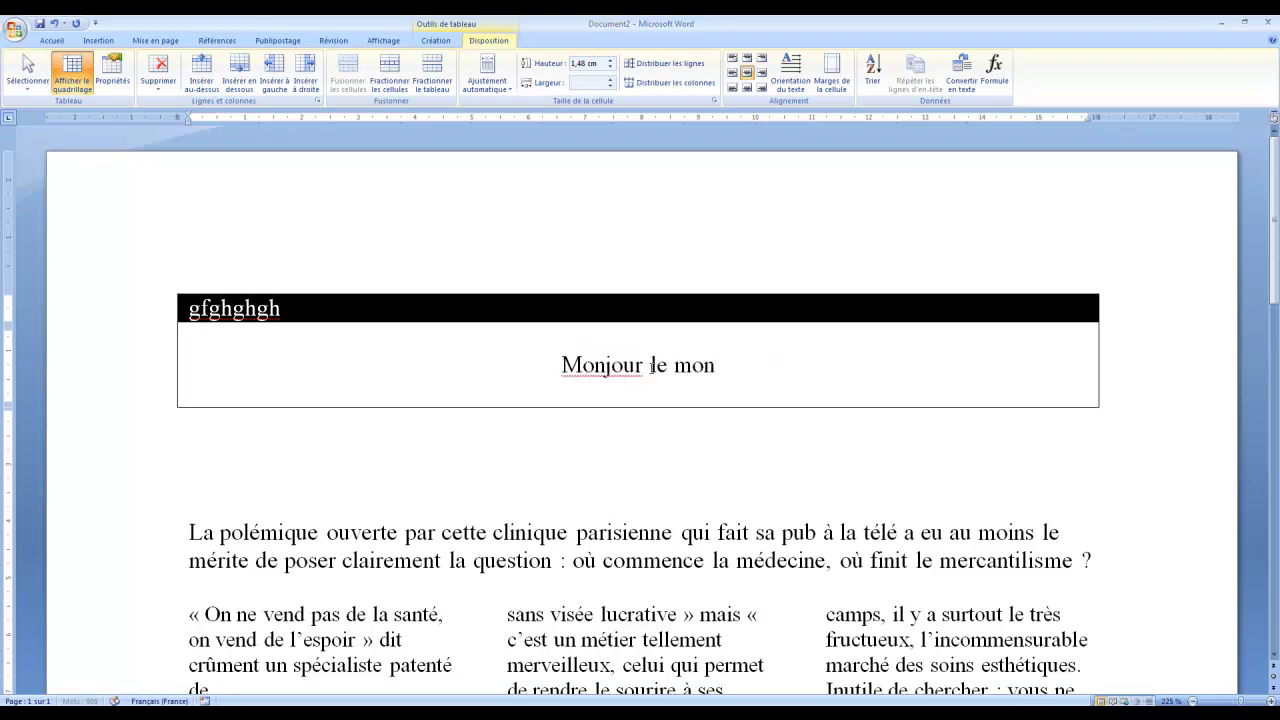
text(de)
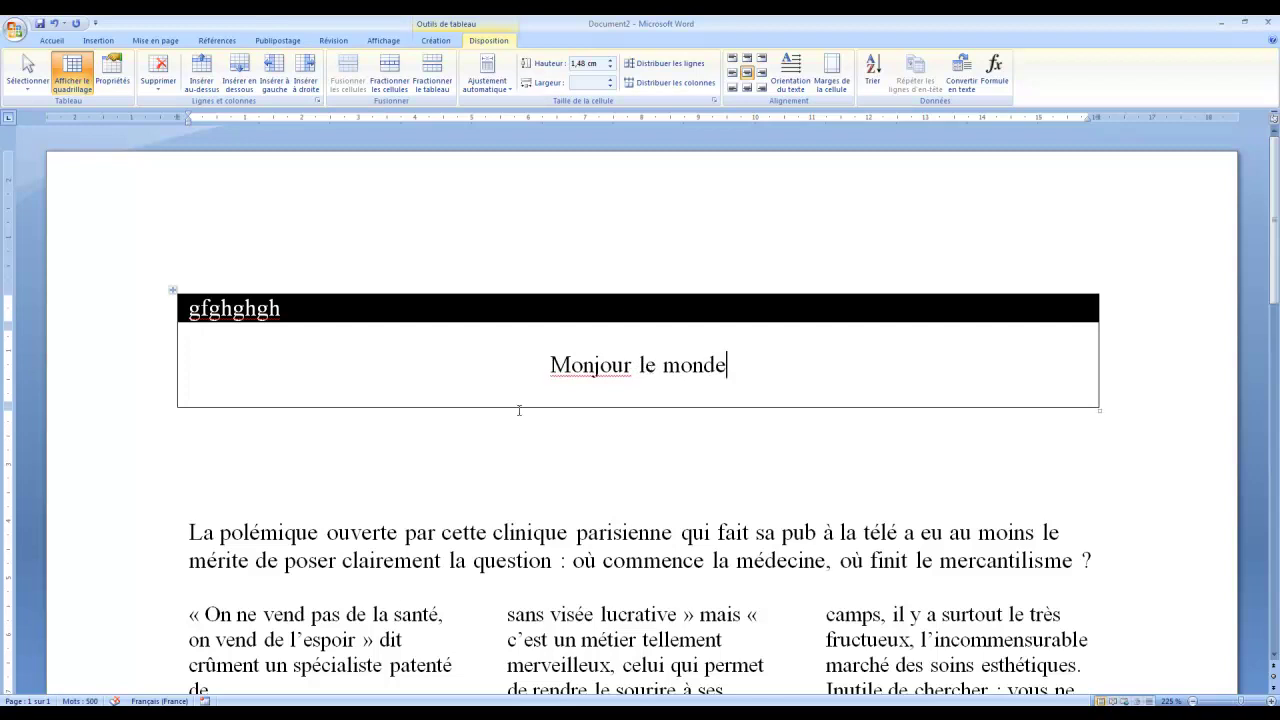
Correct the merged cell's text to "Bonjour le monde" and add tab stops at about 4 cm and 10.7 cm
drag(576, 365, 551, 365)
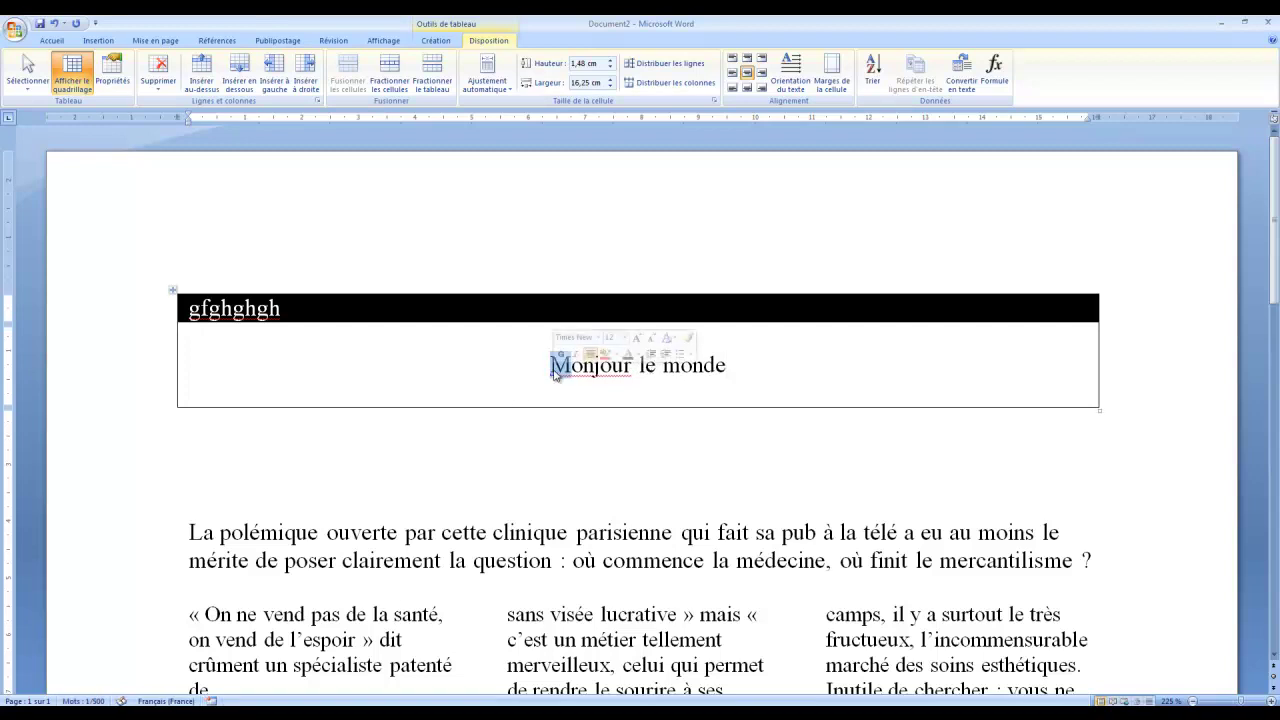
text(B)
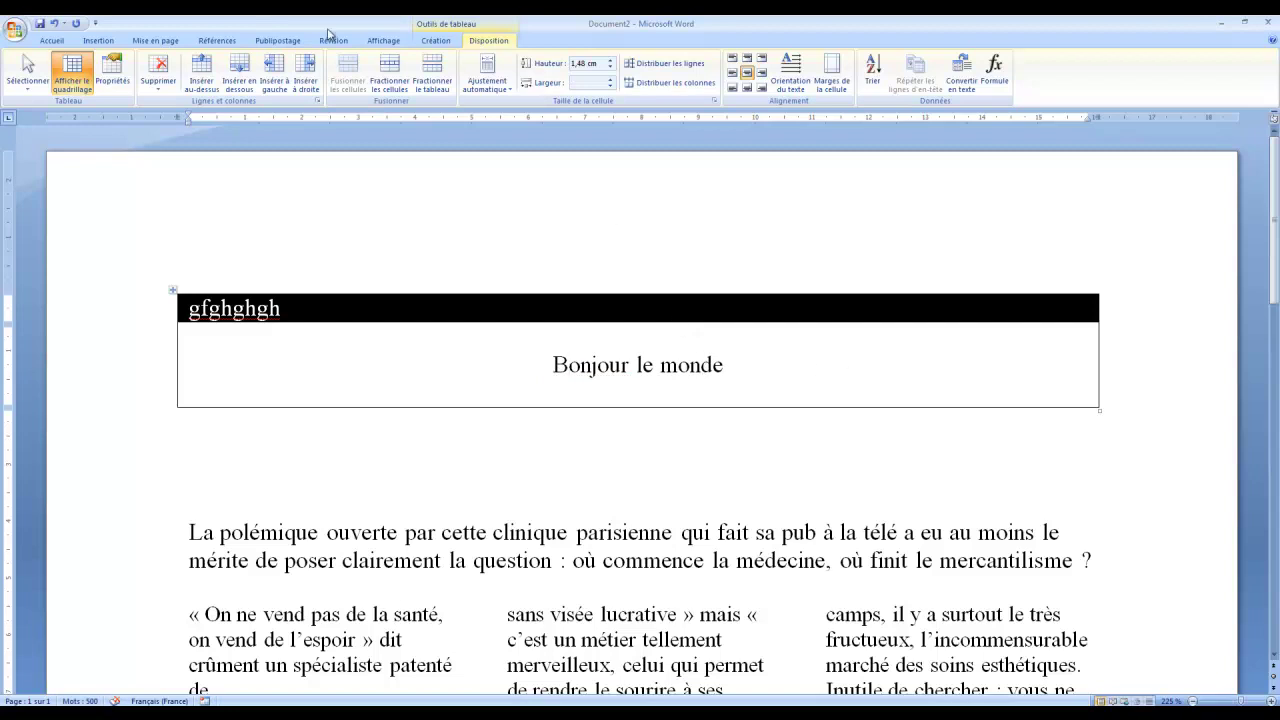
click(415, 118)
click(791, 118)
Compare the black row's two cells and the title with the header table in Exercice-09, and return to Document2
click(306, 298)
click(835, 308)
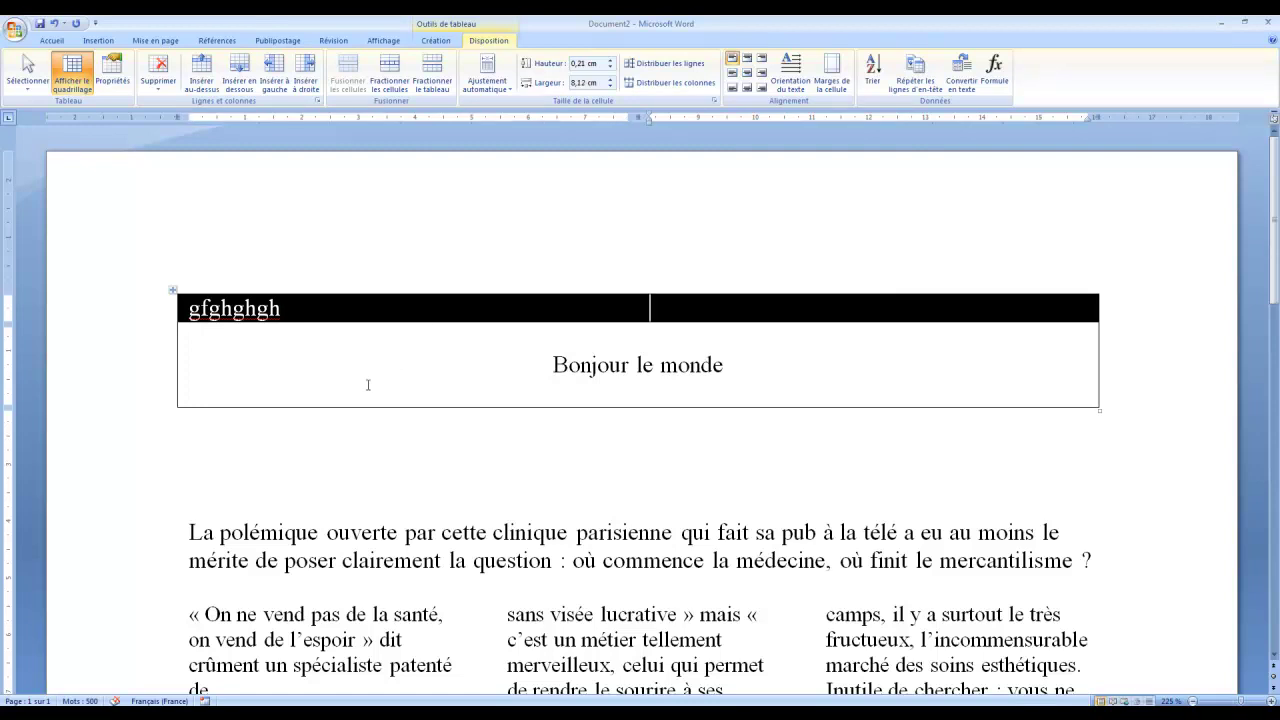
click(340, 677)
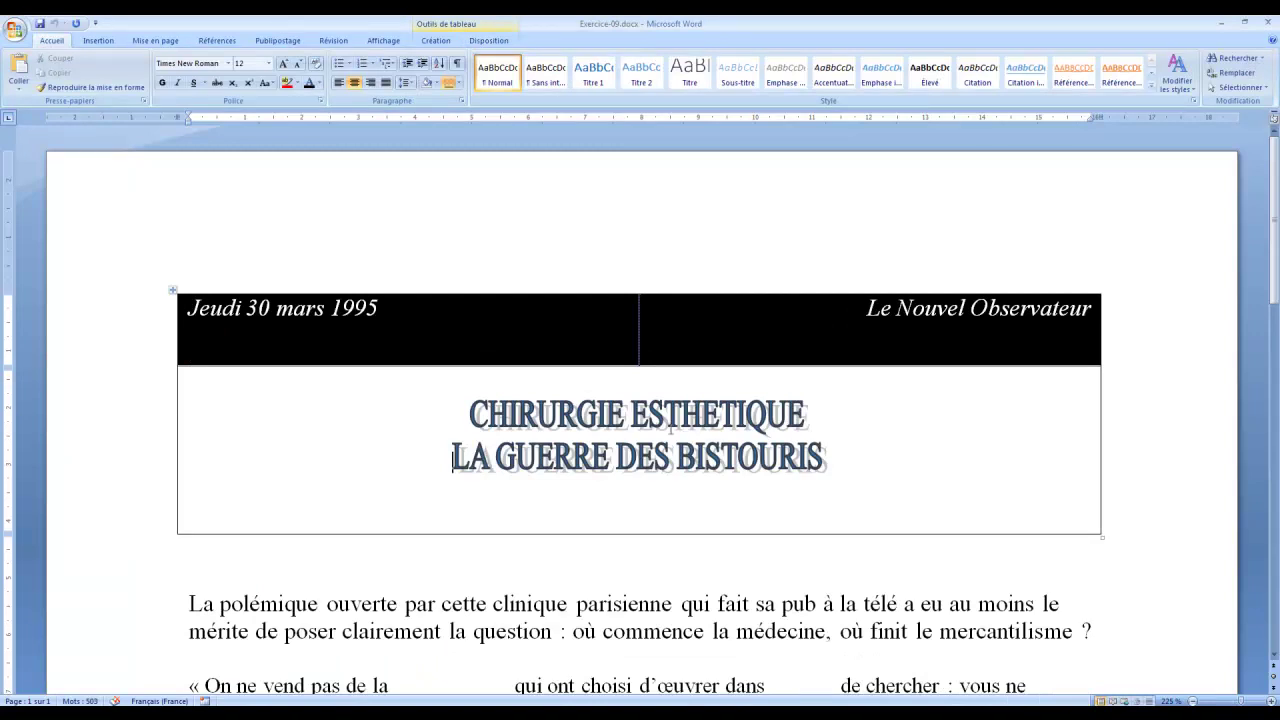
click(752, 422)
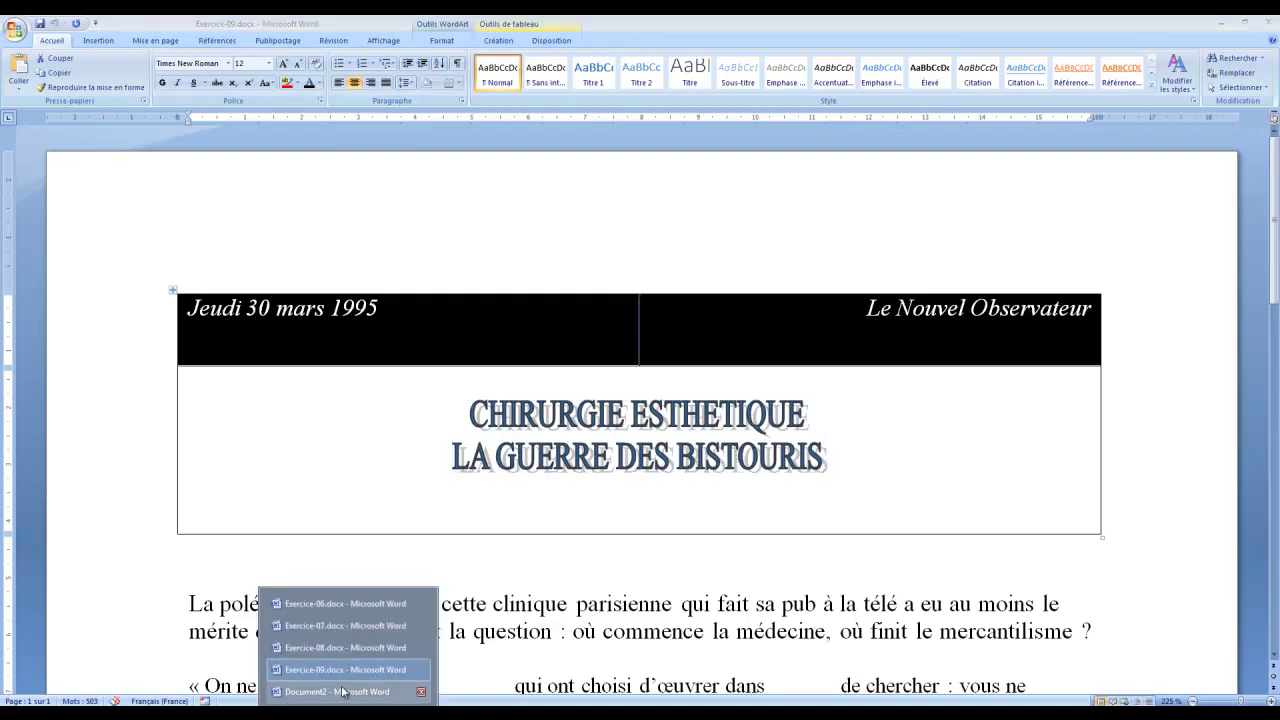
click(340, 692)
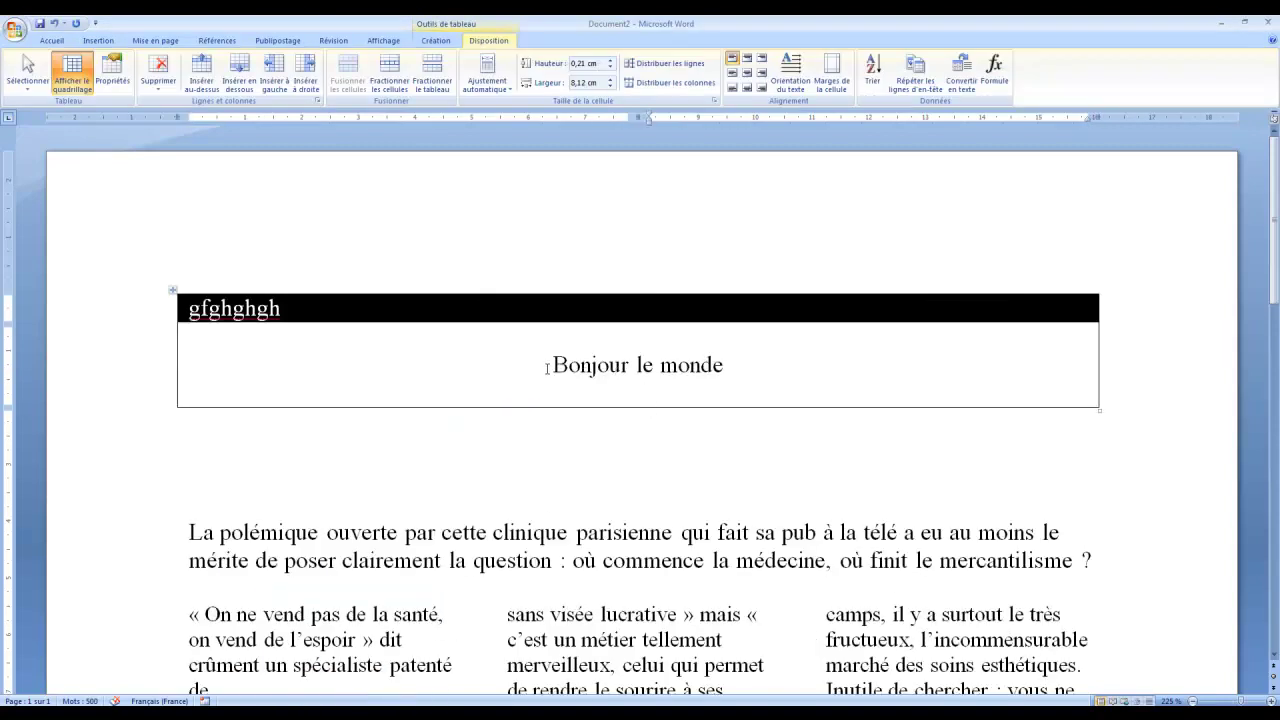
Convert "Bonjour le monde" in the merged cell to WordArt with the grey gradient shadowed style, in Arial Black size 36
drag(558, 365, 668, 367)
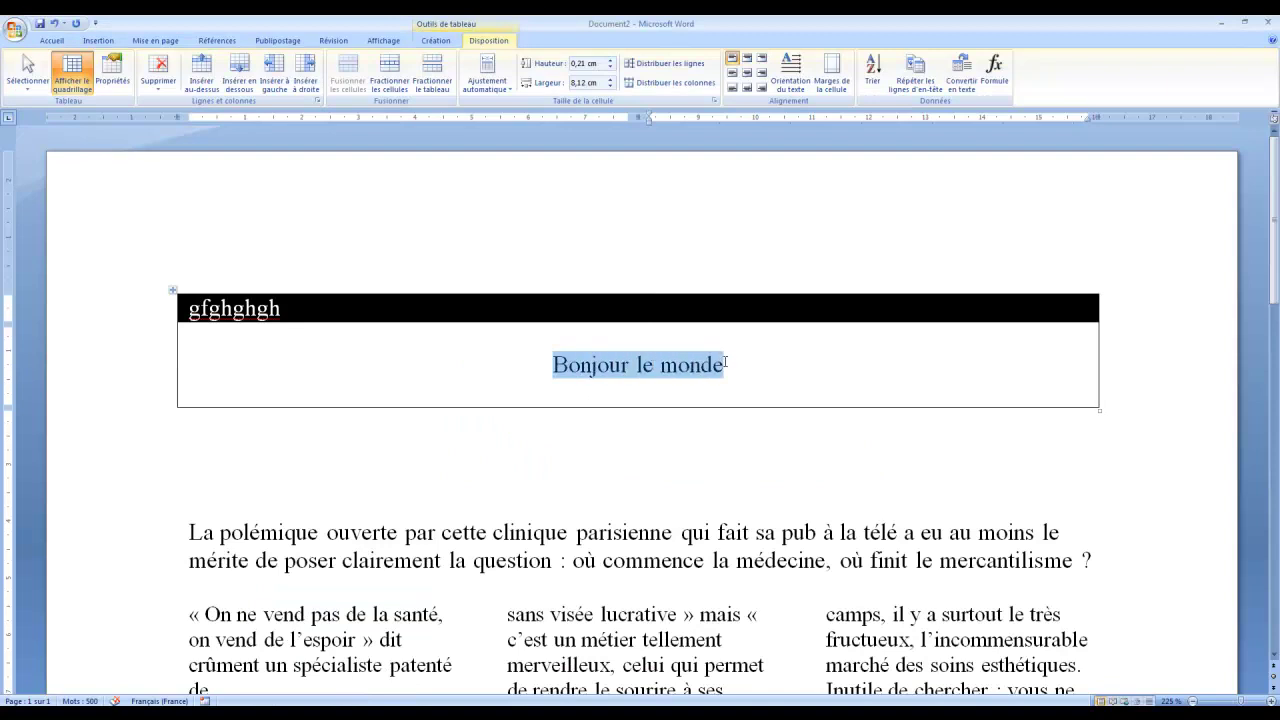
right_click(668, 367)
click(529, 261)
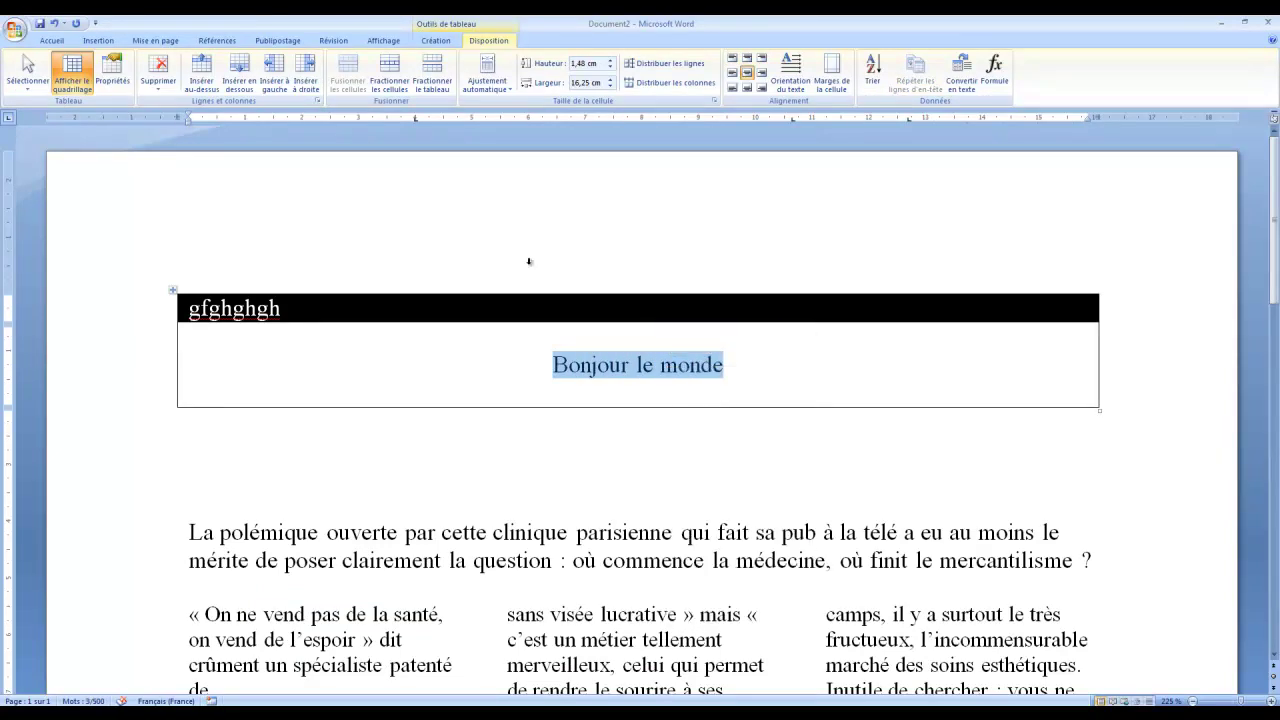
click(100, 41)
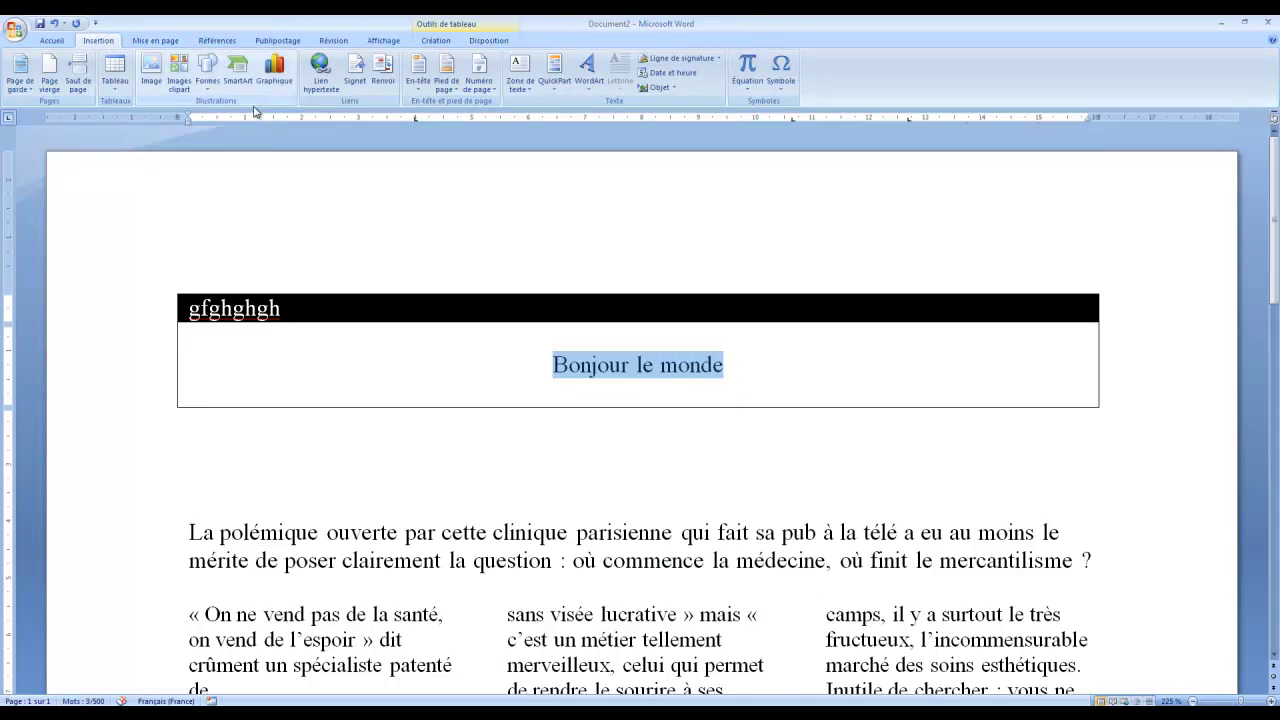
click(592, 68)
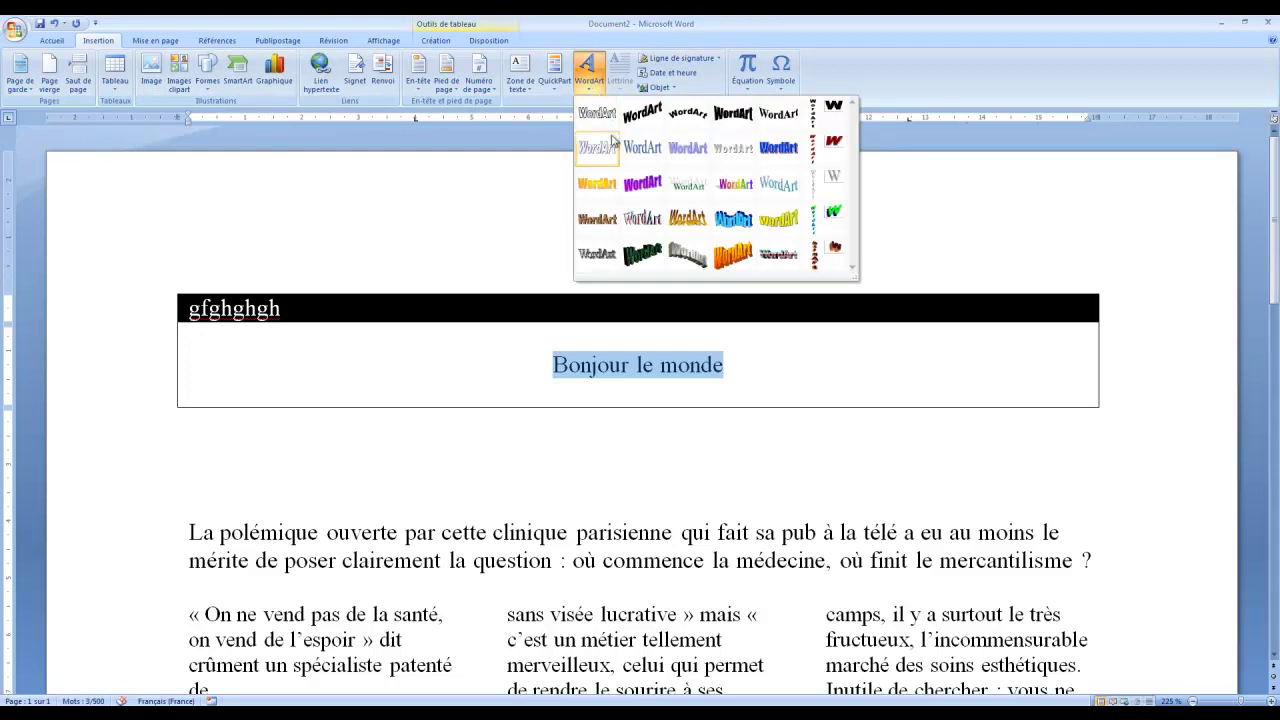
click(733, 157)
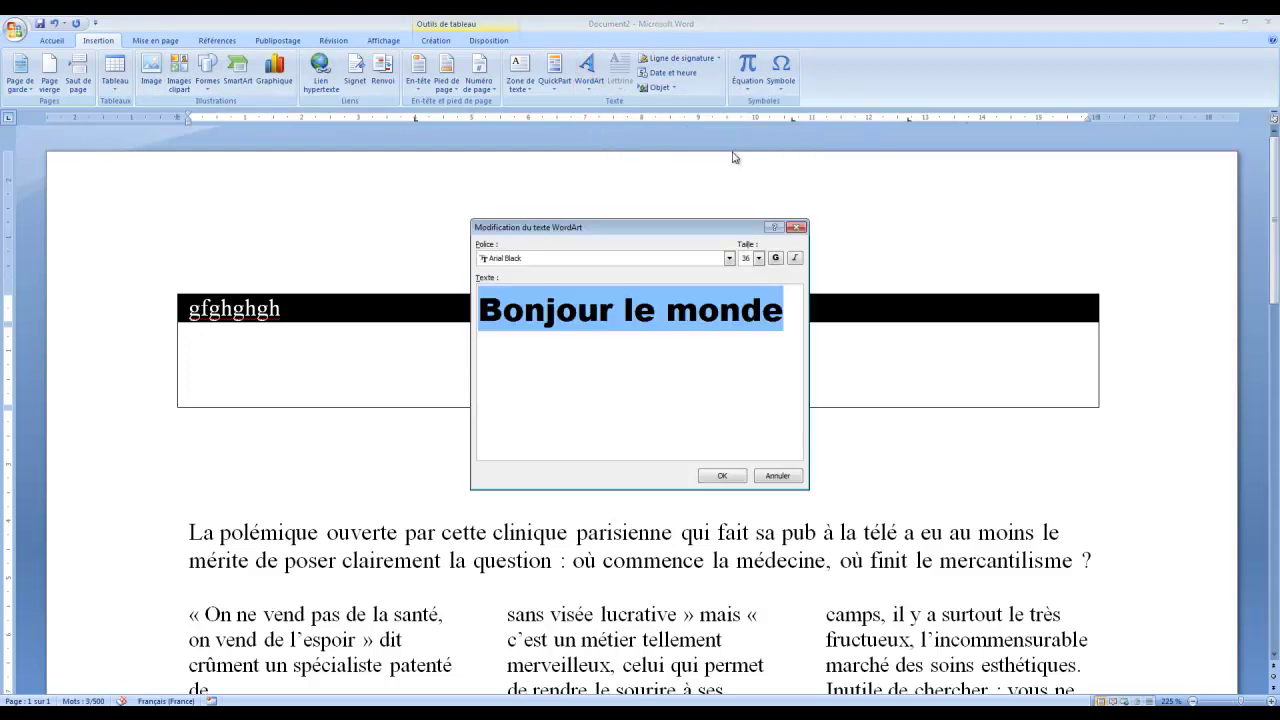
click(719, 481)
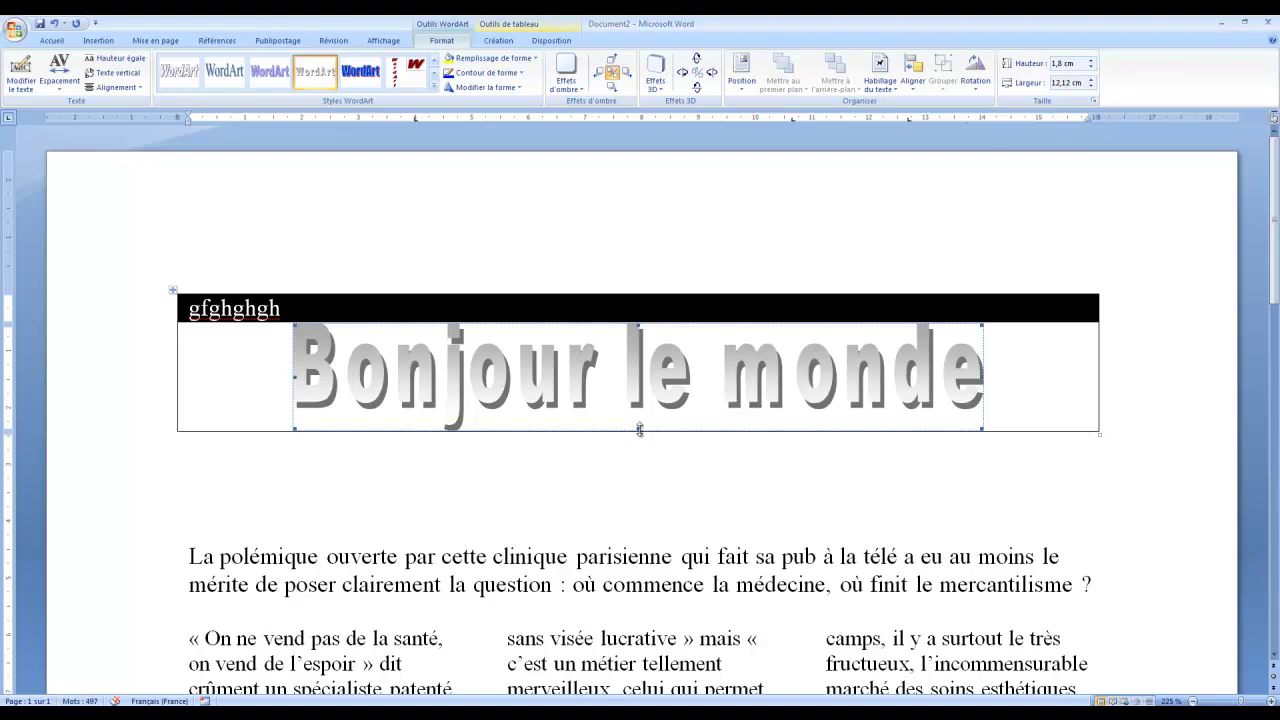
Enlarge the header table slightly and set the "Bonjour le monde" WordArt's font size to 28
click(1081, 421)
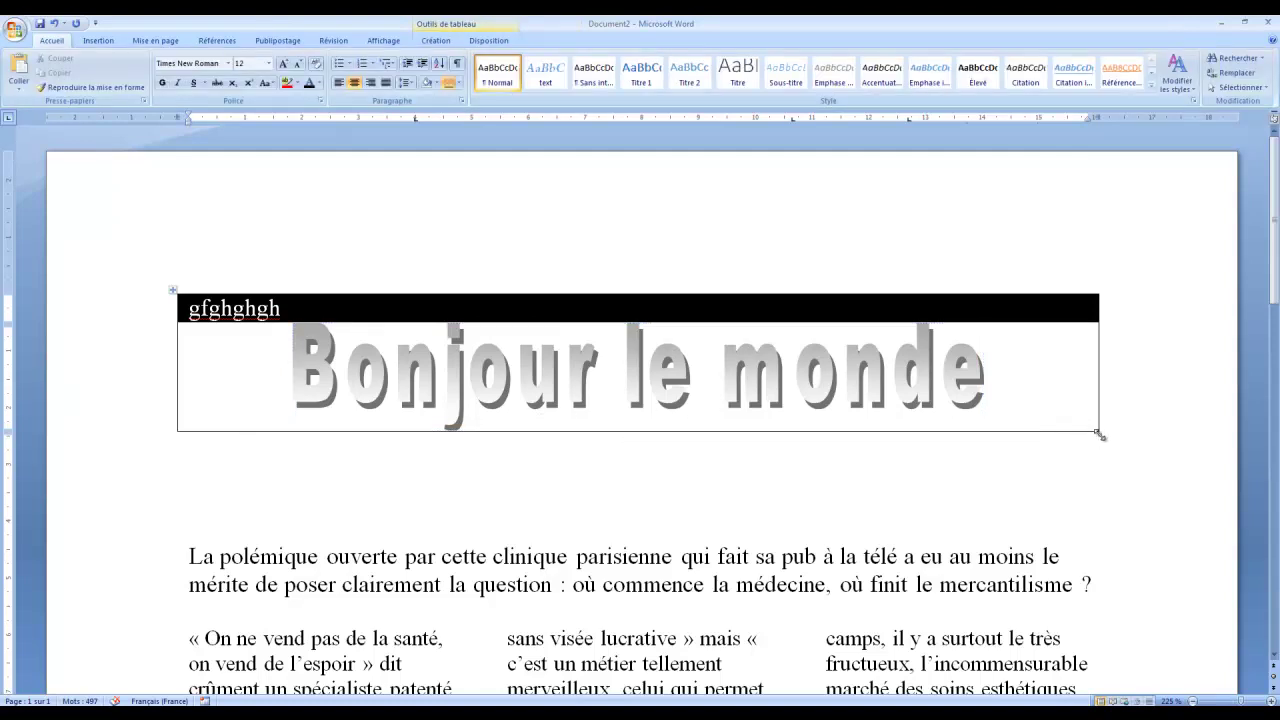
mouse_move(1100, 435)
mouse_down()
mouse_move(1100, 466)
mouse_move(1104, 448)
mouse_up()
click(581, 396)
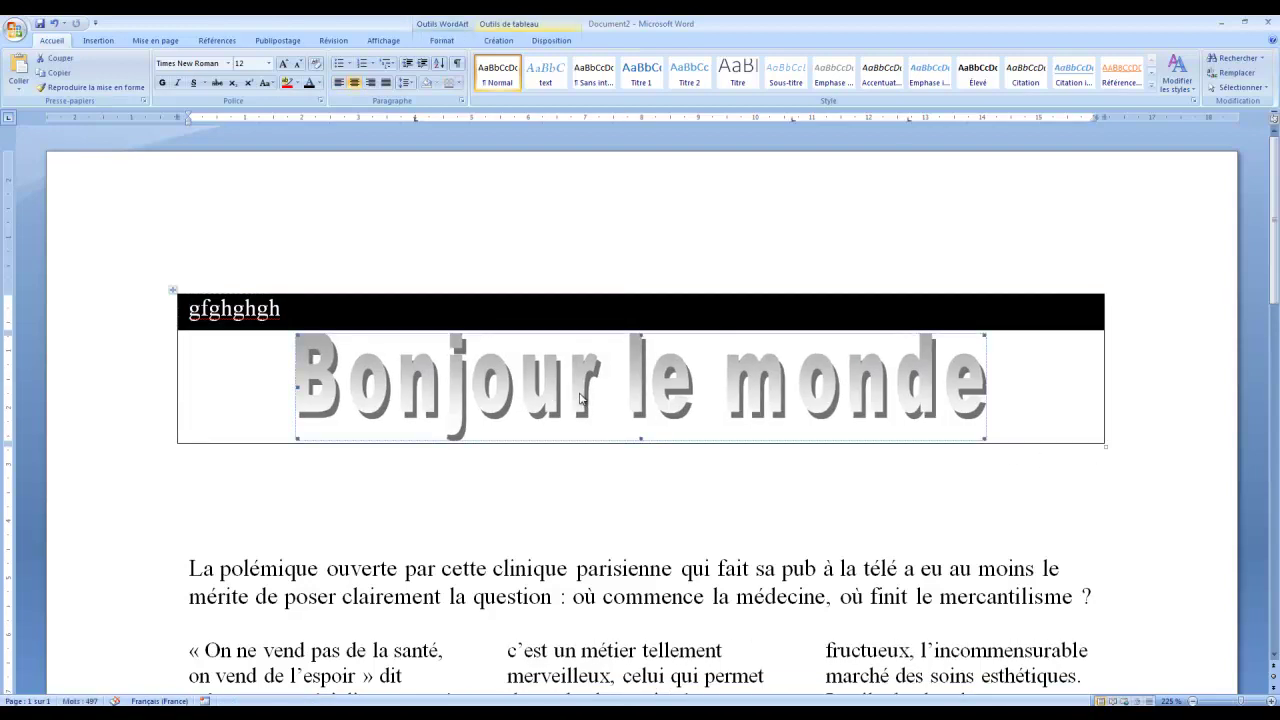
double_click(577, 398)
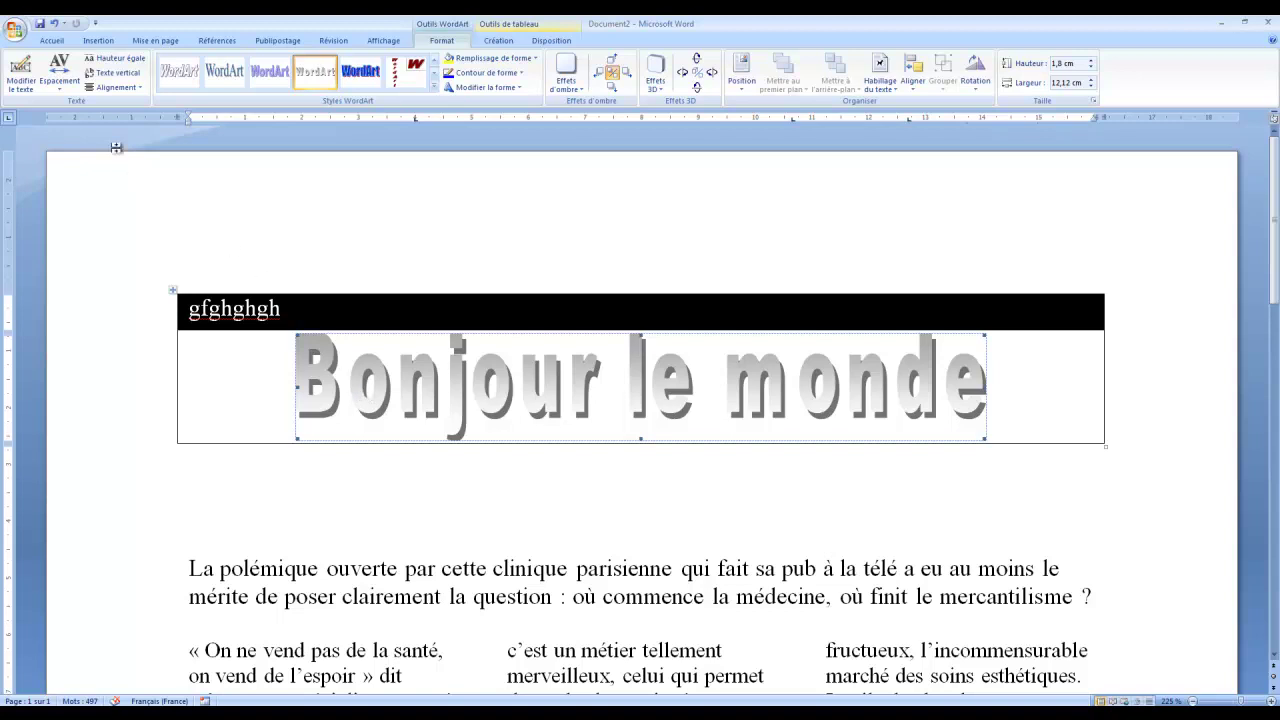
click(24, 80)
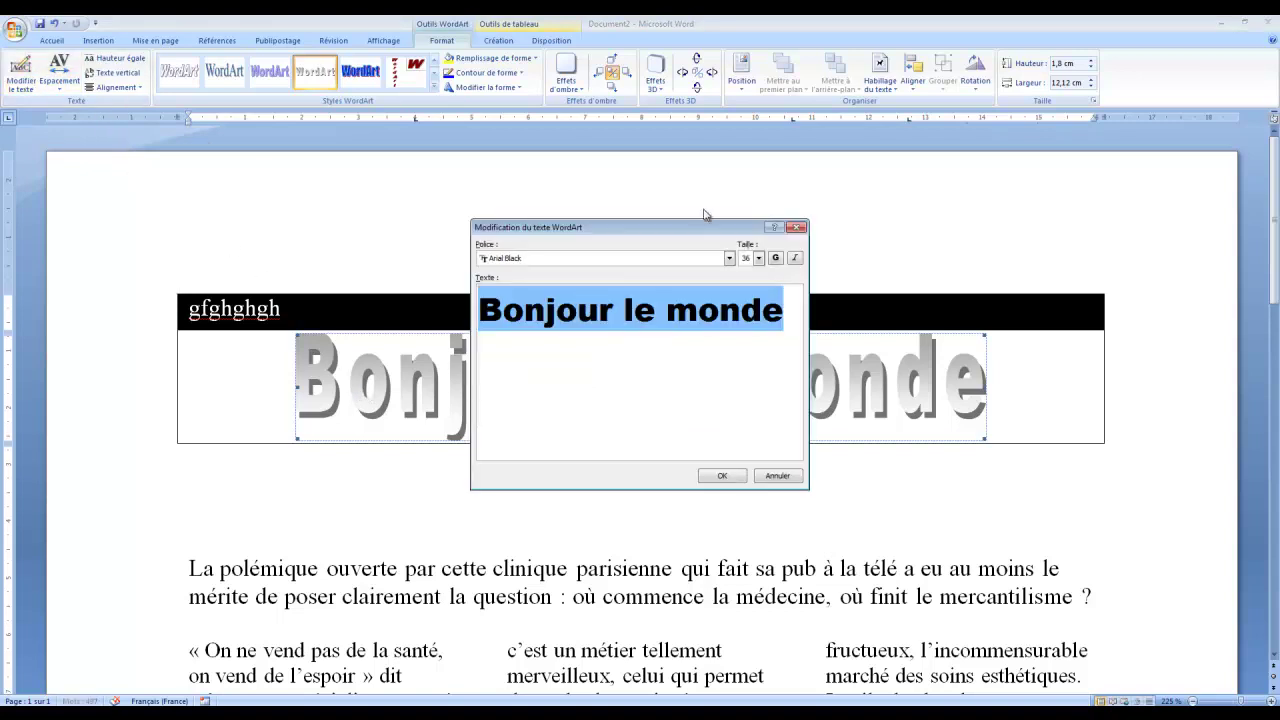
click(759, 258)
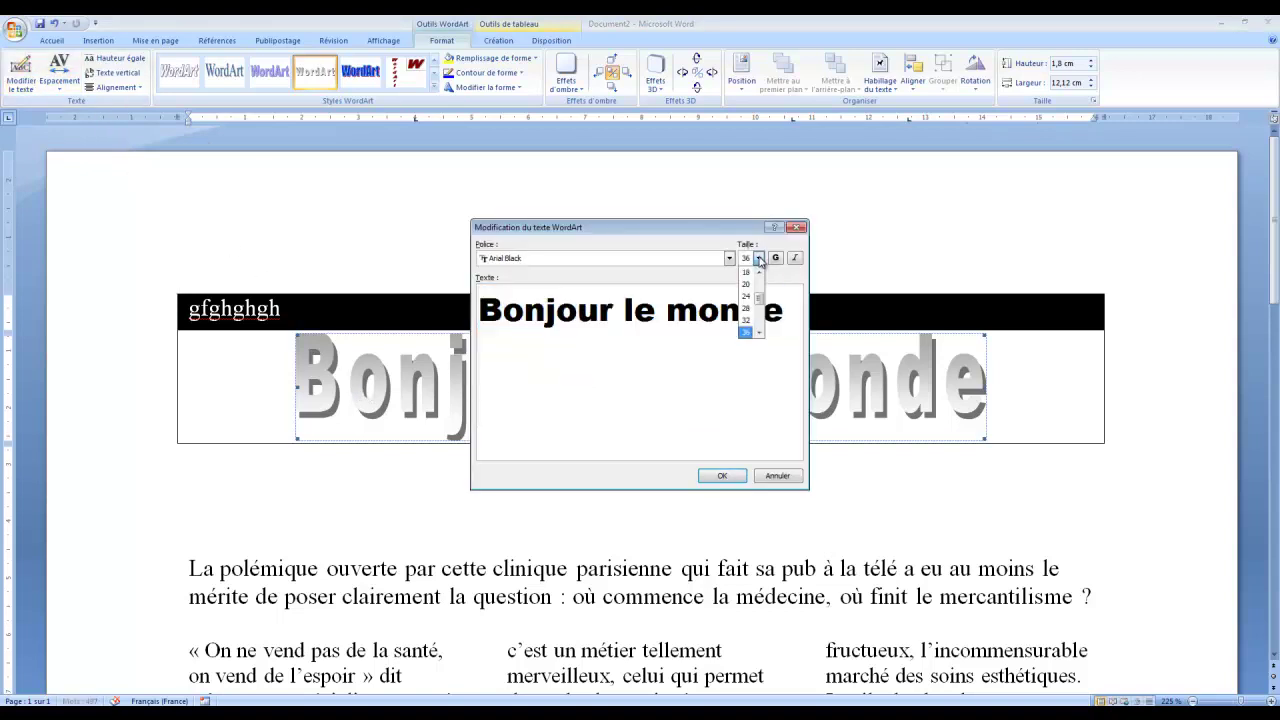
click(745, 308)
click(722, 475)
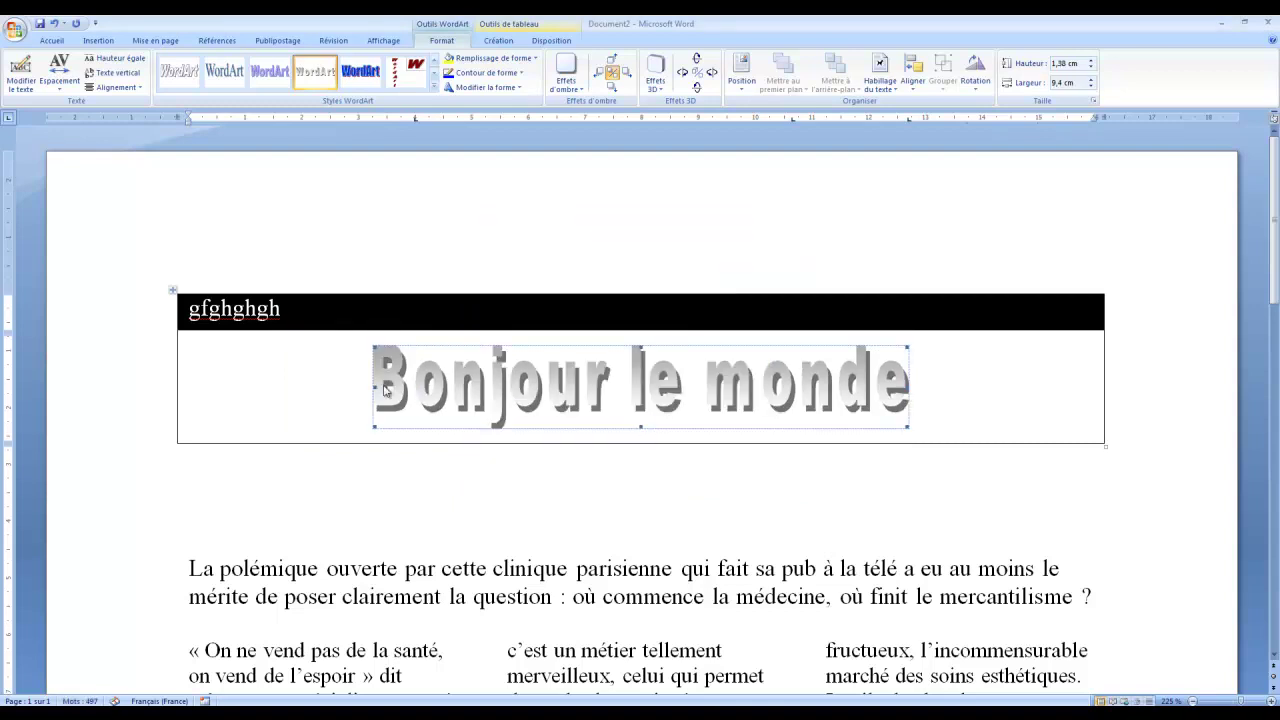
Try the blue shadowed serif style and the bold blue style on the "Bonjour le monde" WordArt
click(224, 75)
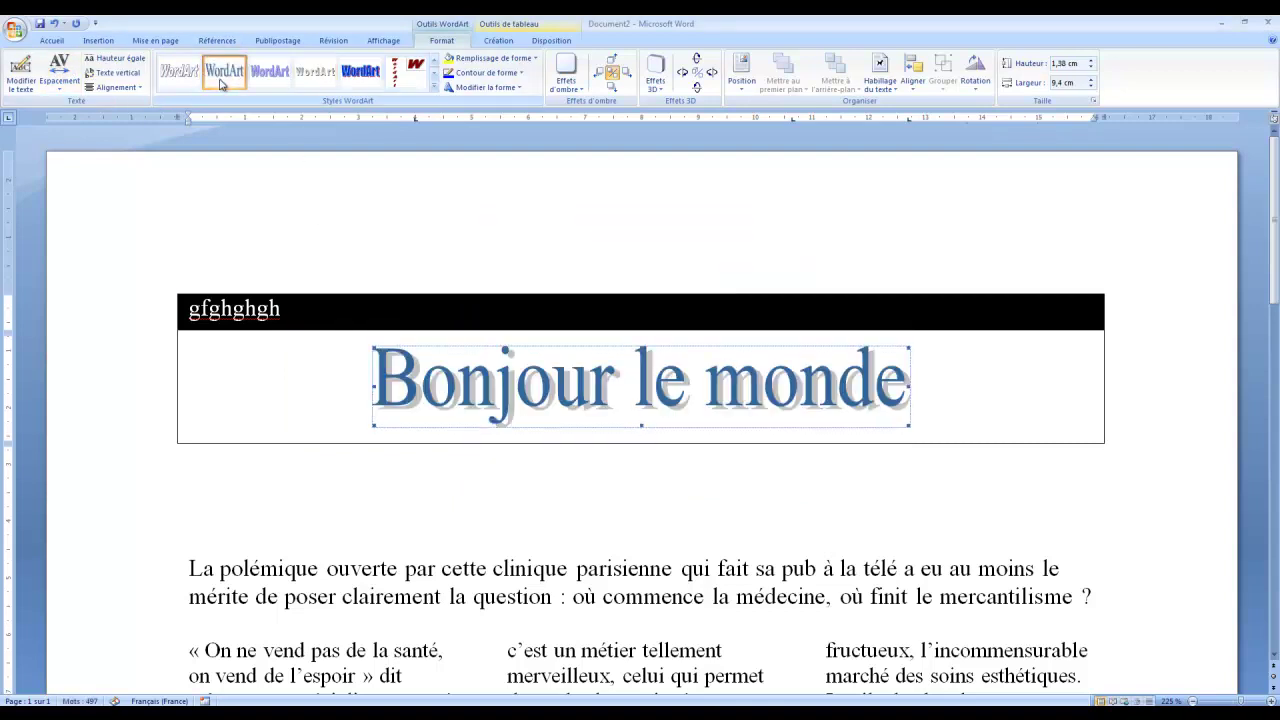
click(360, 75)
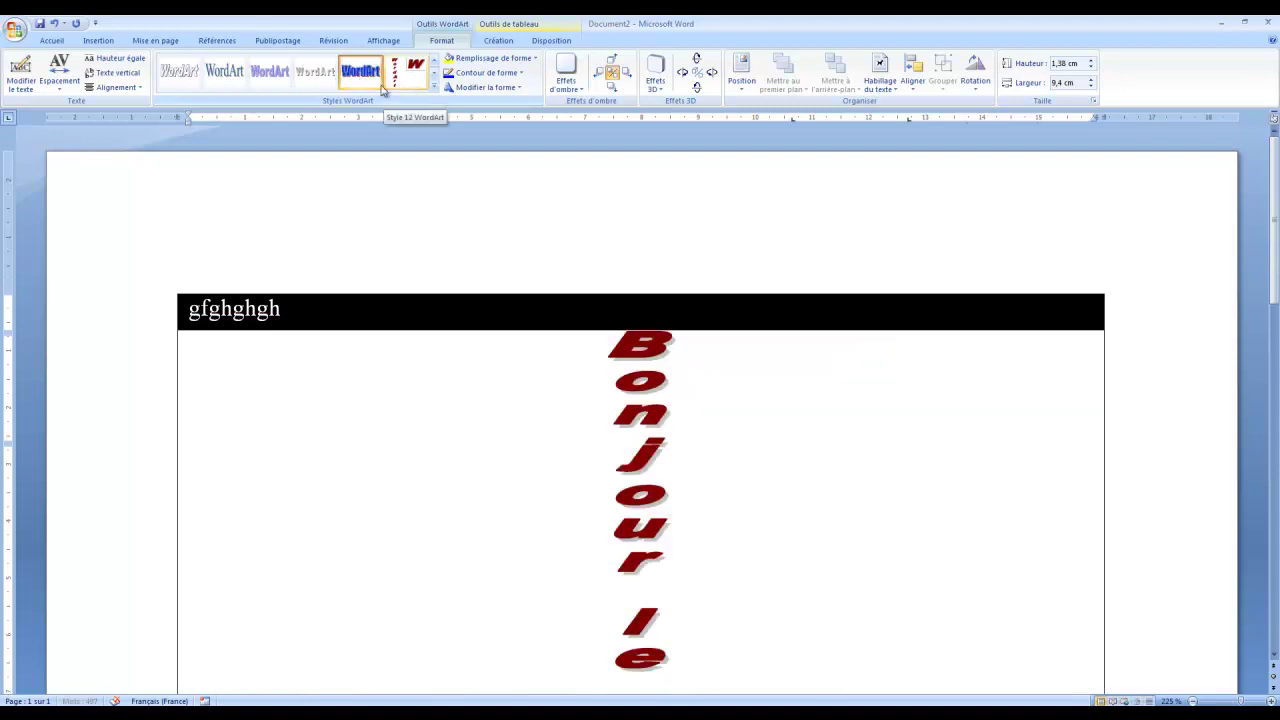